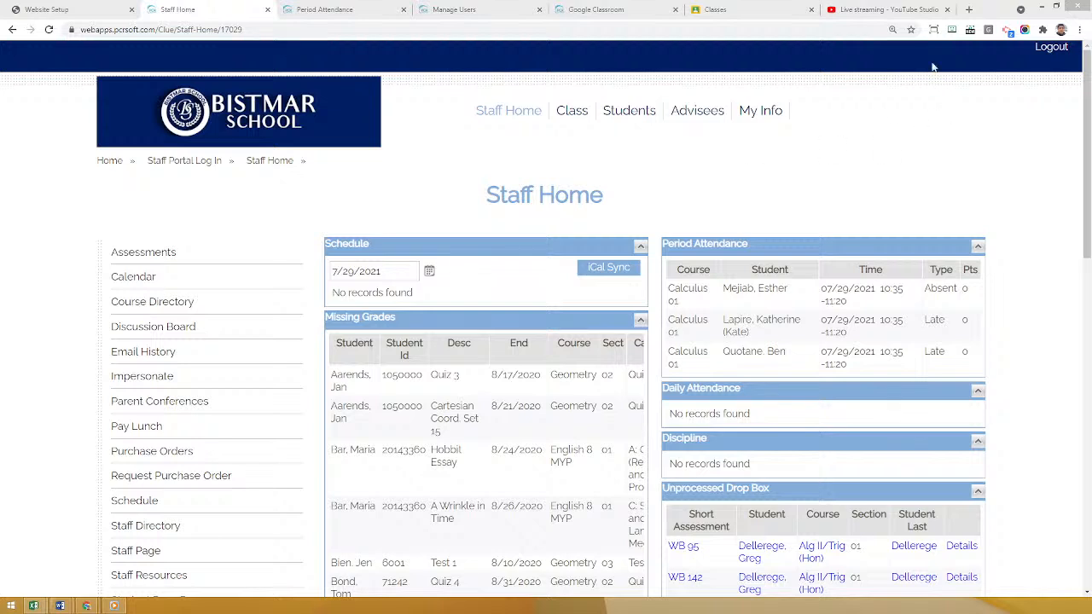
# - Open the school's home page and examine its portal tiles, from Inquiry and Apply Online to Alumni and Support
pyautogui.click(892, 29)
pyautogui.click(253, 111)
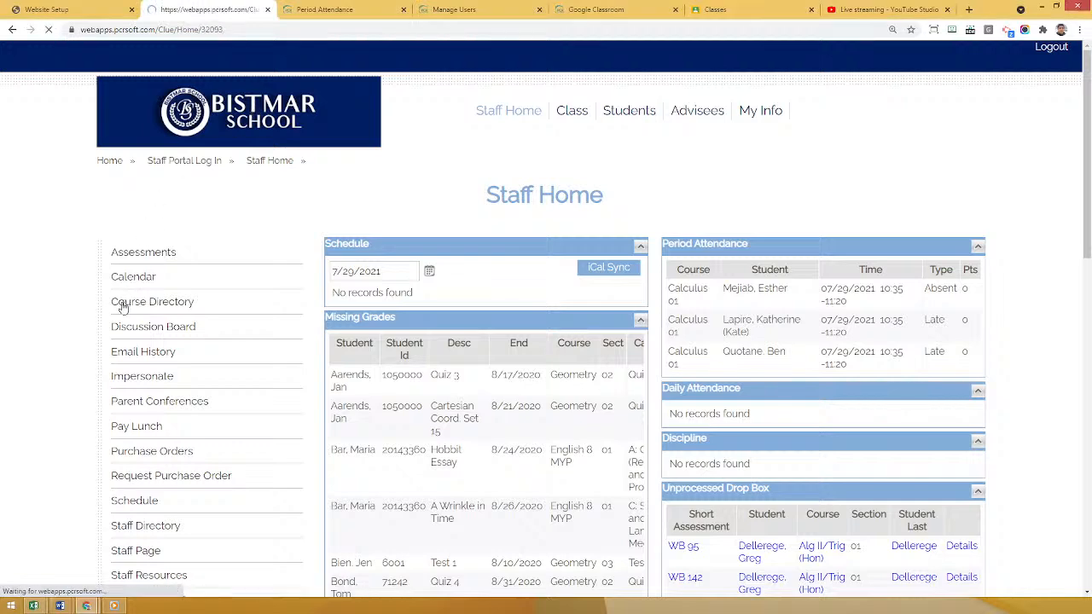
pyautogui.scroll(-8, 95, 294)
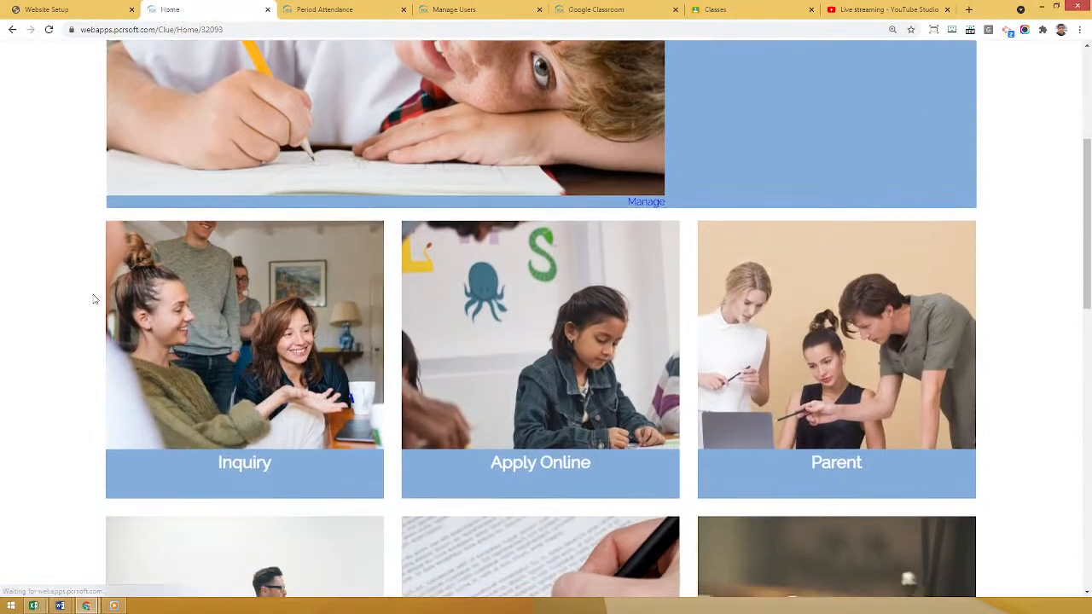
pyautogui.scroll(-3, 98, 288)
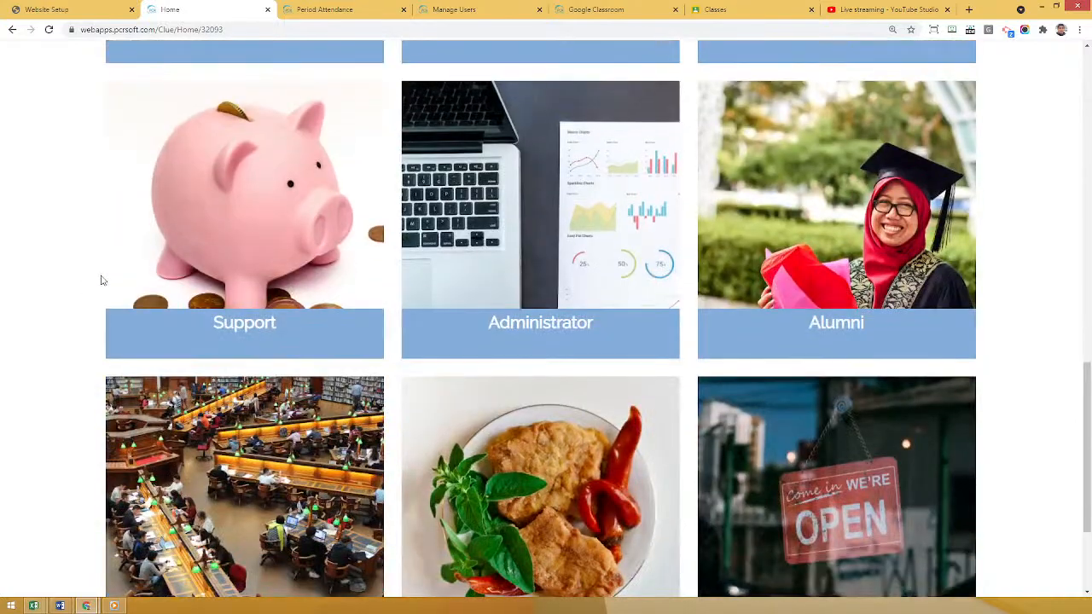
pyautogui.scroll(-3, 101, 280)
pyautogui.scroll(8, 100, 285)
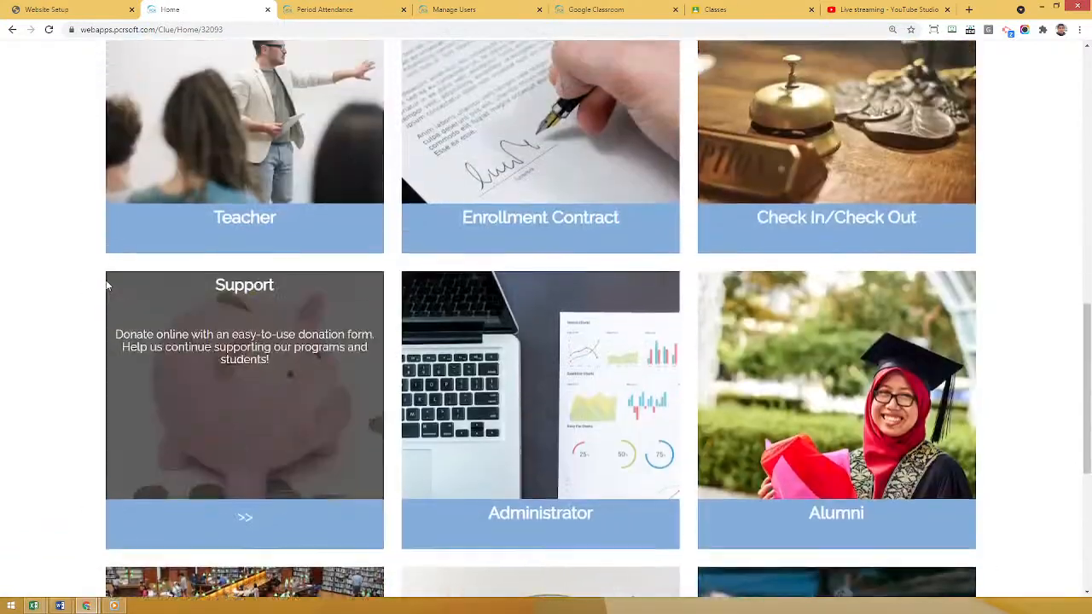
pyautogui.scroll(3, 96, 286)
pyautogui.scroll(-4, 76, 281)
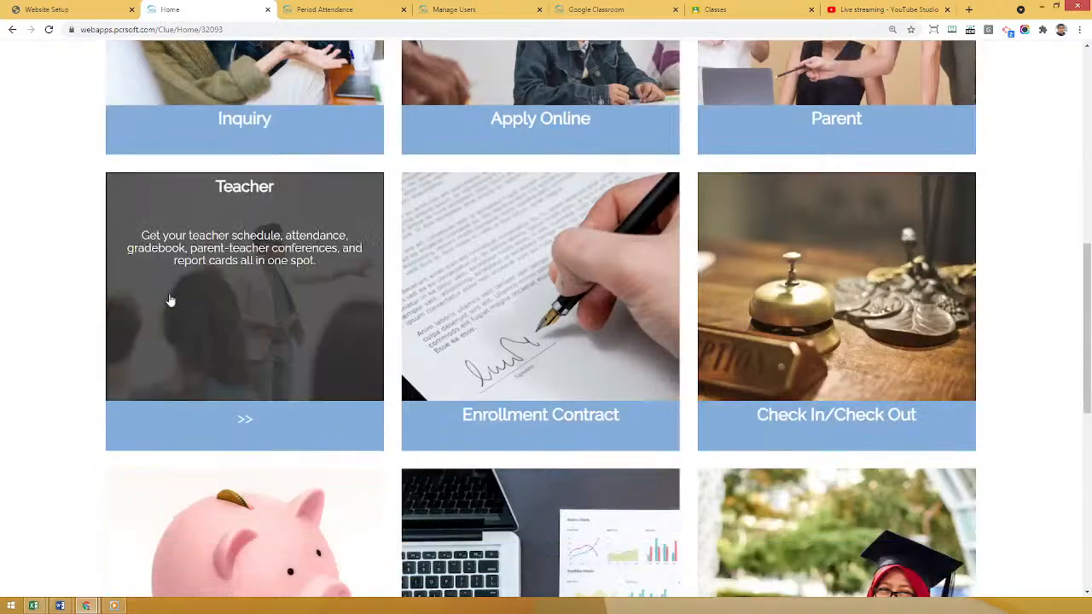
# - Open the Teacher portal's Staff Home page in a separate tab and return to the top of the school home page
pyautogui.click(205, 304)
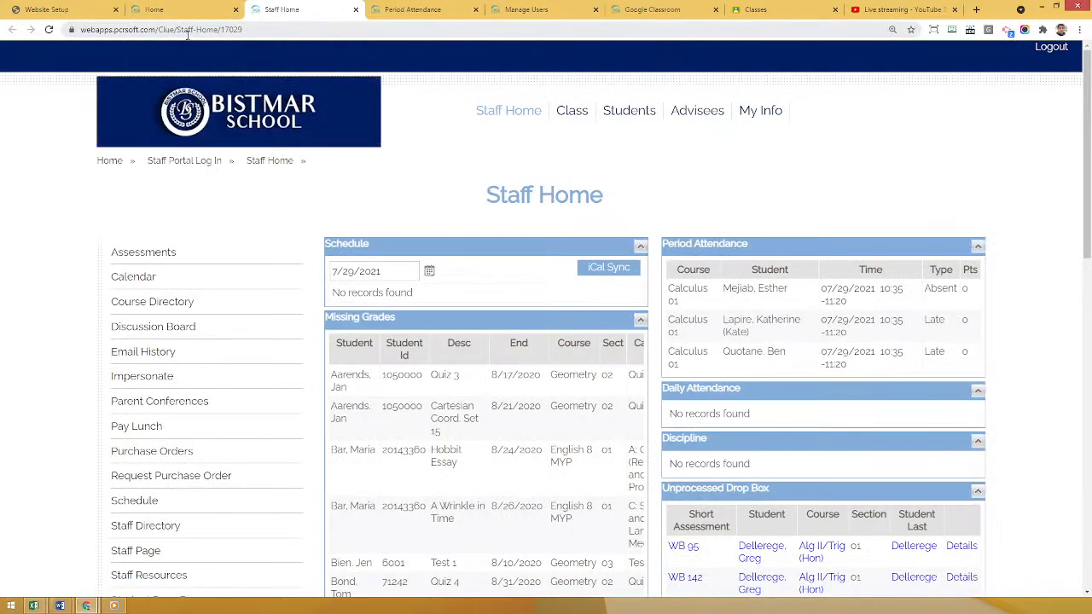
pyautogui.click(356, 10)
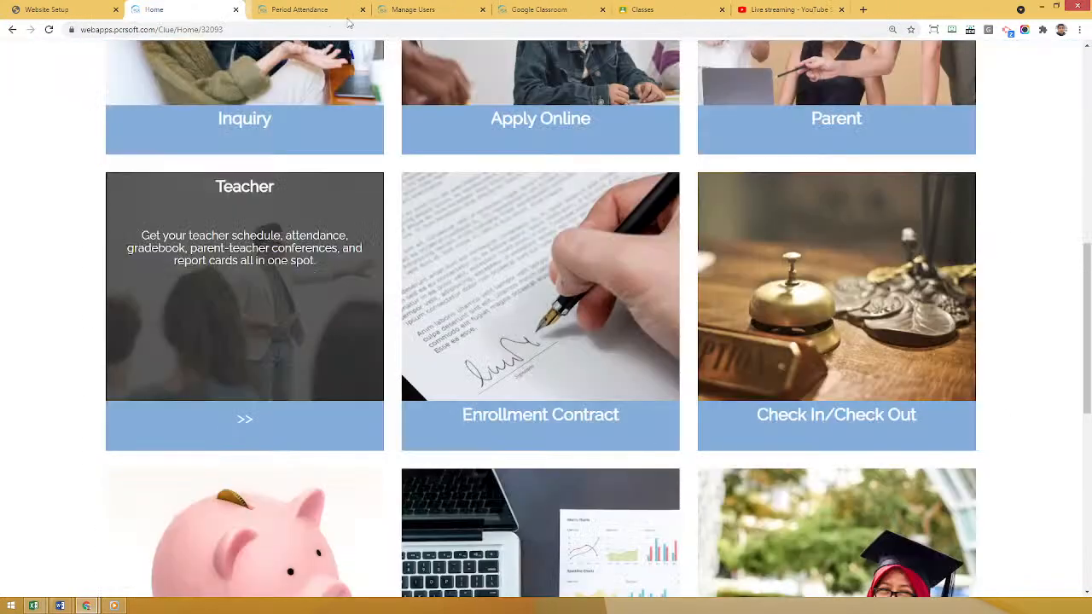
pyautogui.click(180, 310)
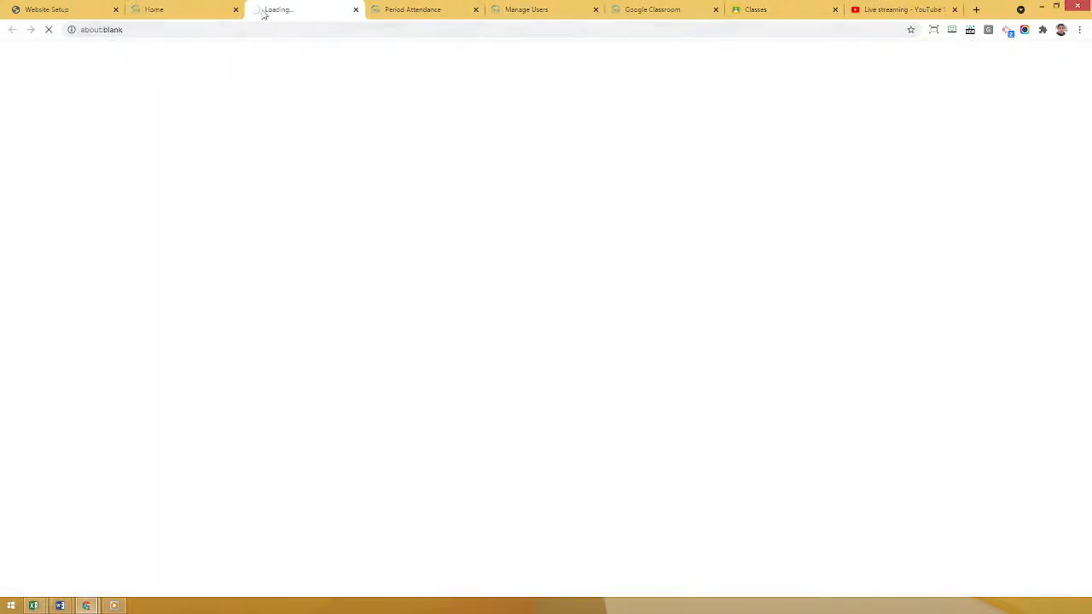
pyautogui.click(177, 8)
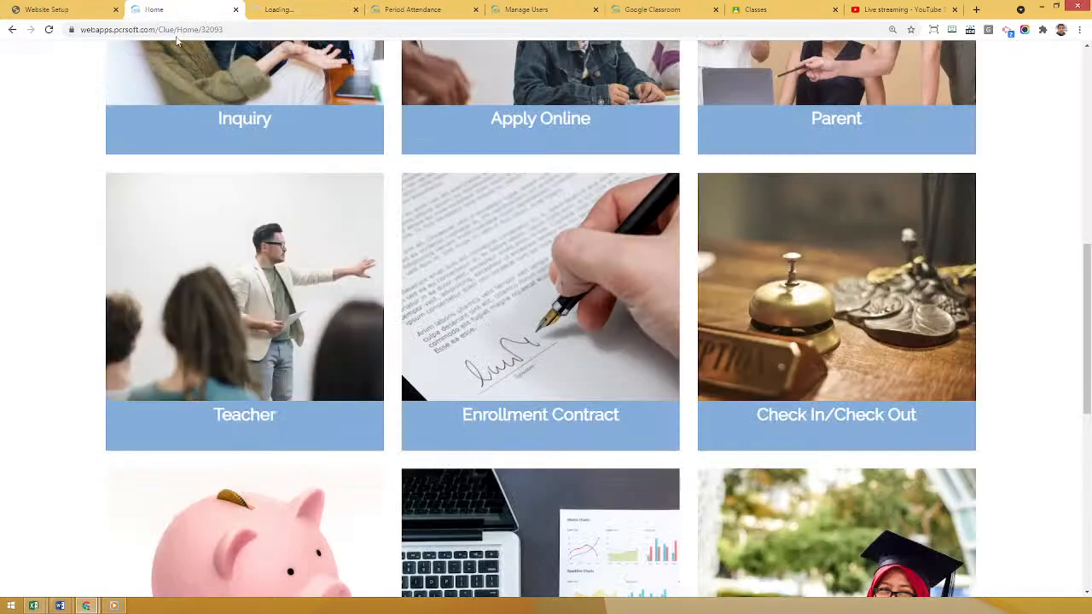
pyautogui.click(283, 7)
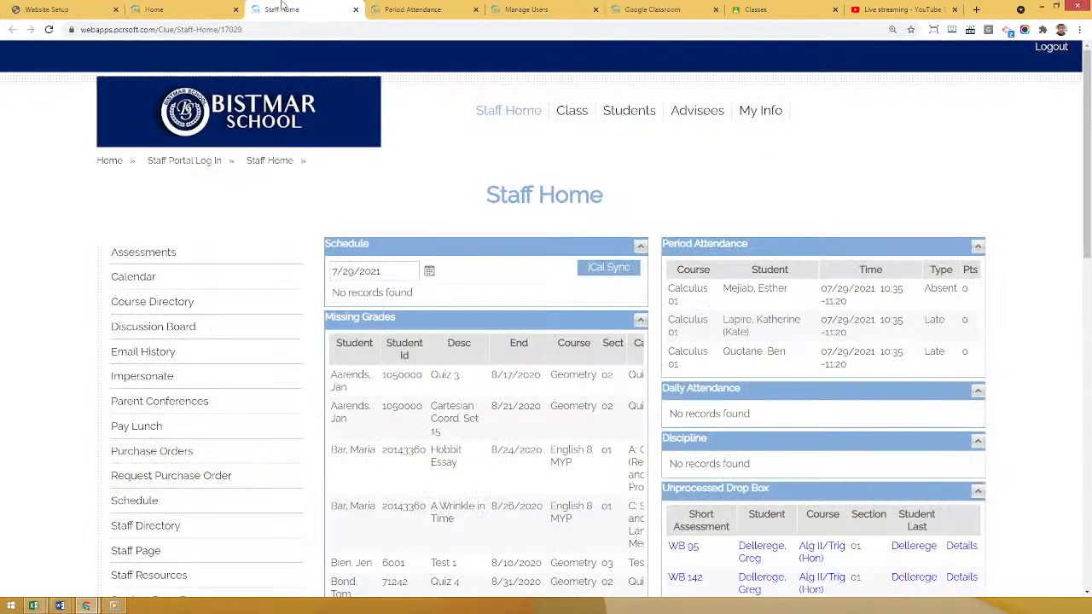
pyautogui.click(171, 7)
pyautogui.scroll(8, 85, 213)
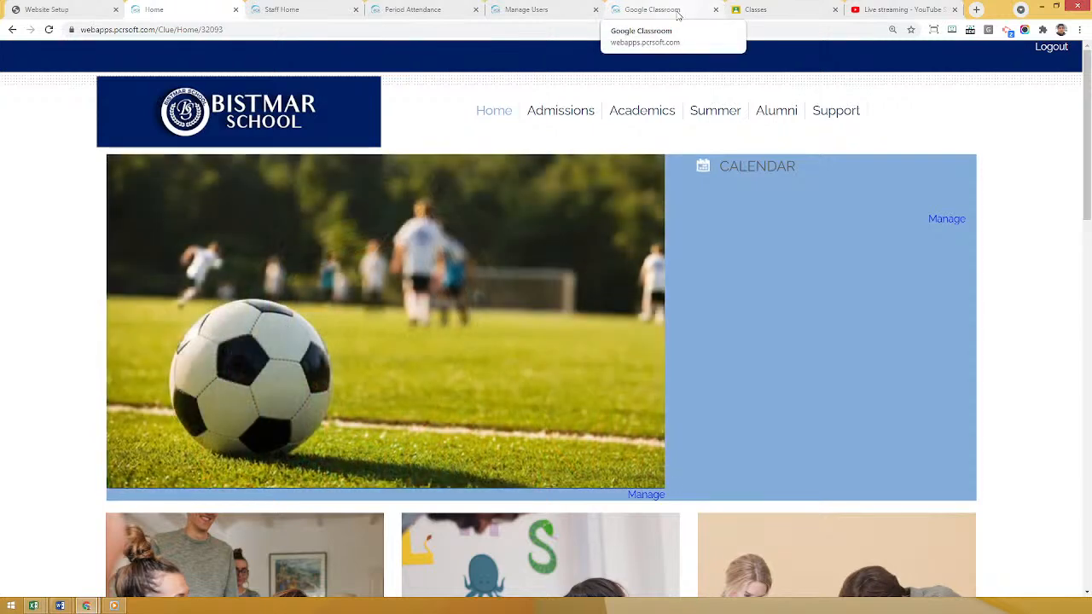
# - Switch to the Google Classroom classes page and reload it
pyautogui.click(759, 9)
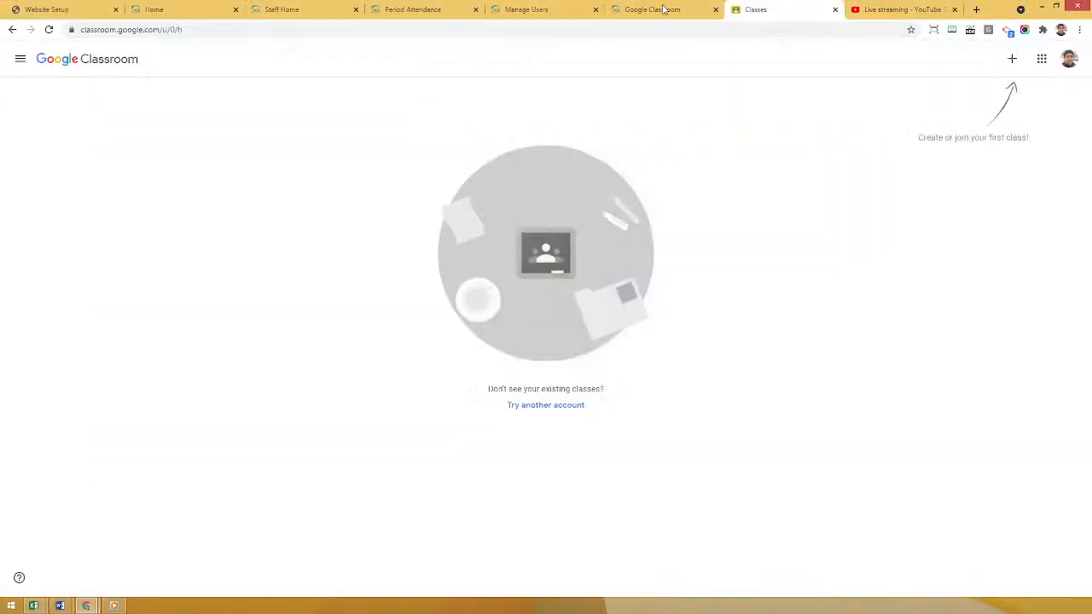
pyautogui.click(395, 30)
pyautogui.press('Return')
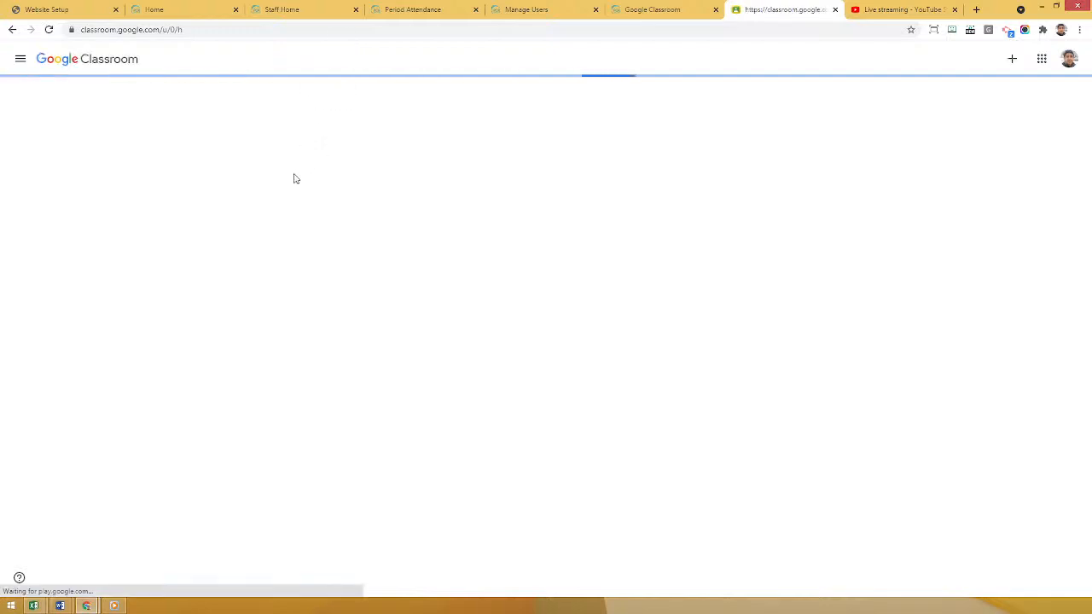
pyautogui.click(379, 30)
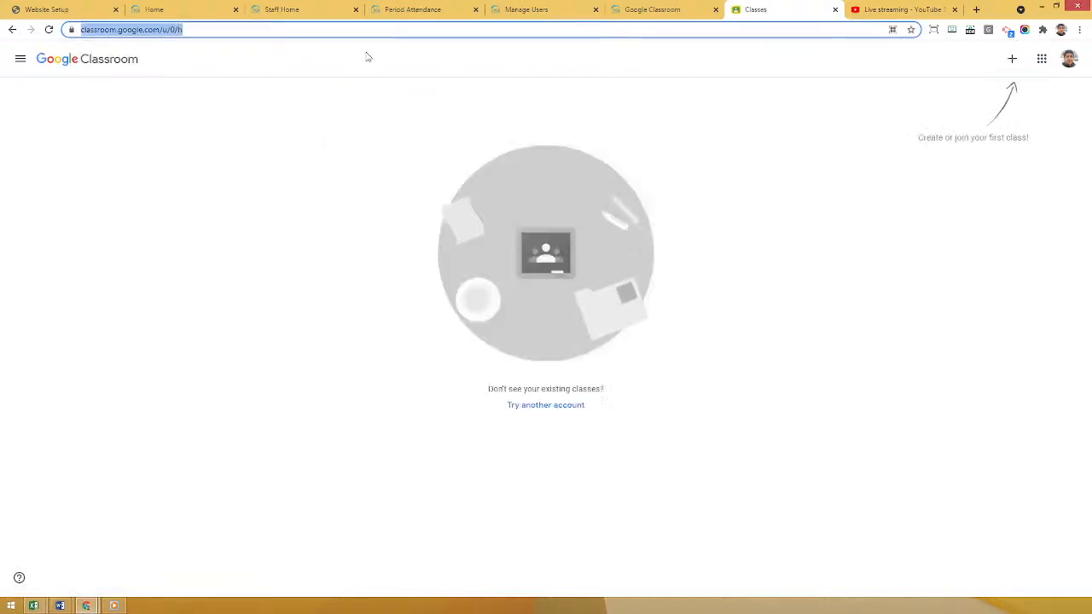
pyautogui.press('Return')
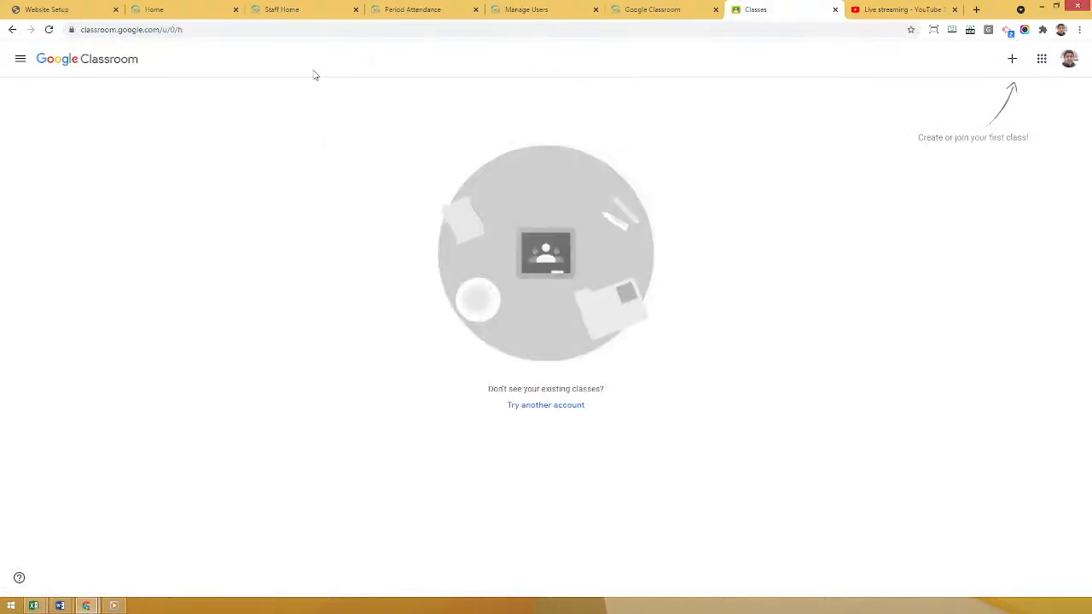
# - Examine the Staff Home sections for schedule, missing grades, attendance, discipline, drop box, assessments, purchase orders, parent conferences and lunch balance
pyautogui.click(326, 8)
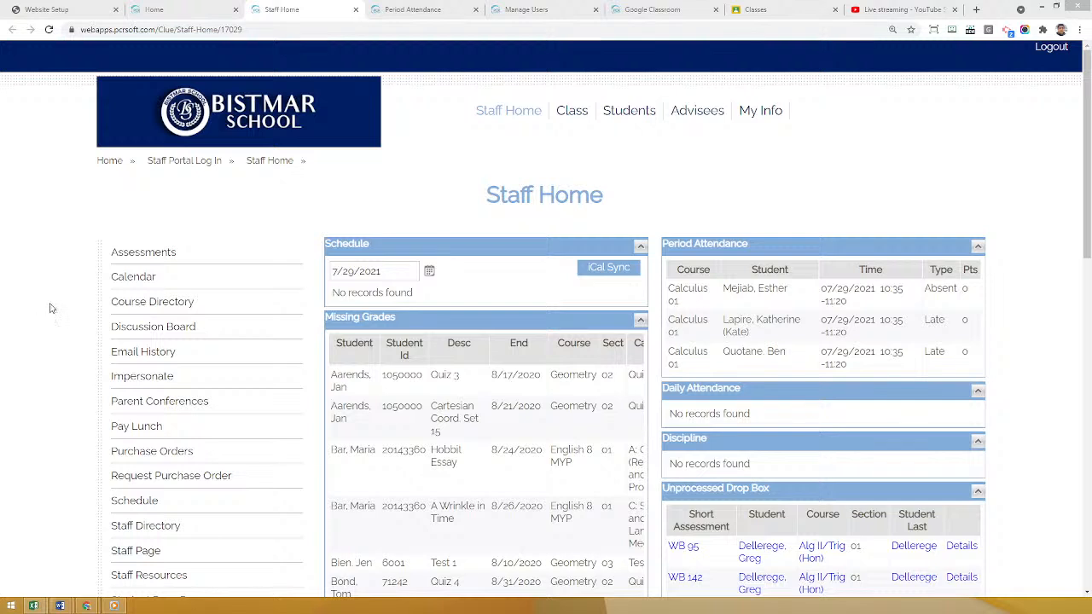
pyautogui.scroll(-1, 51, 298)
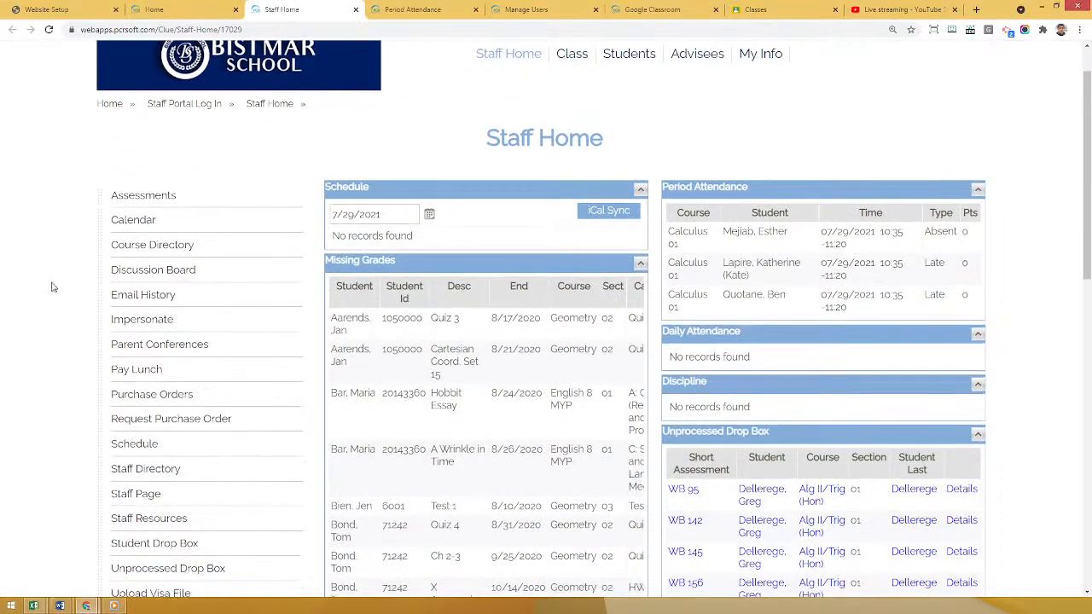
pyautogui.scroll(1, 53, 285)
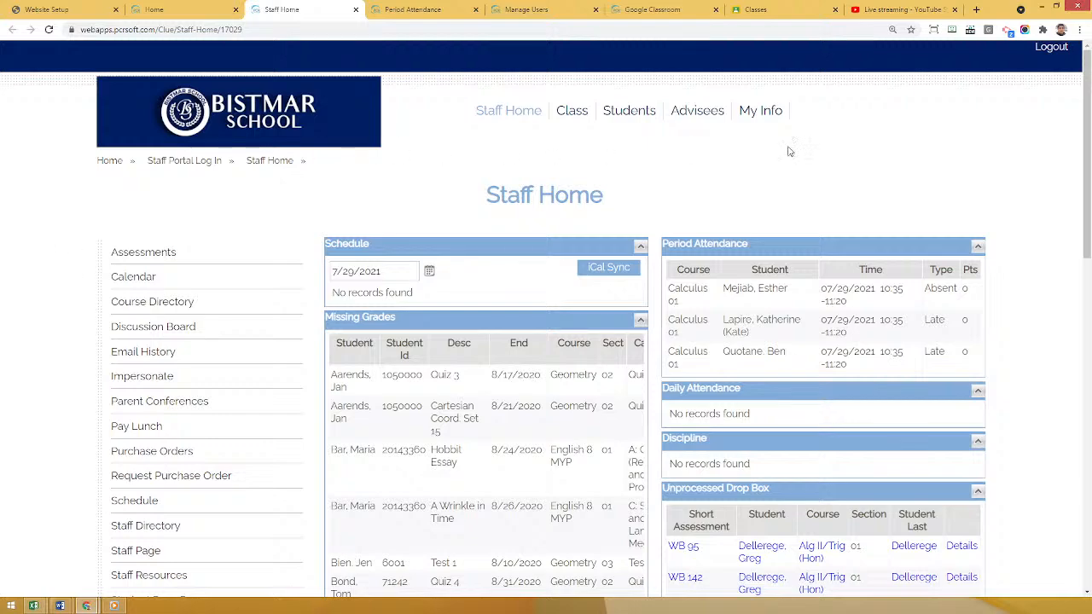
pyautogui.moveTo(1089, 162); pyautogui.dragTo(1090, 202)
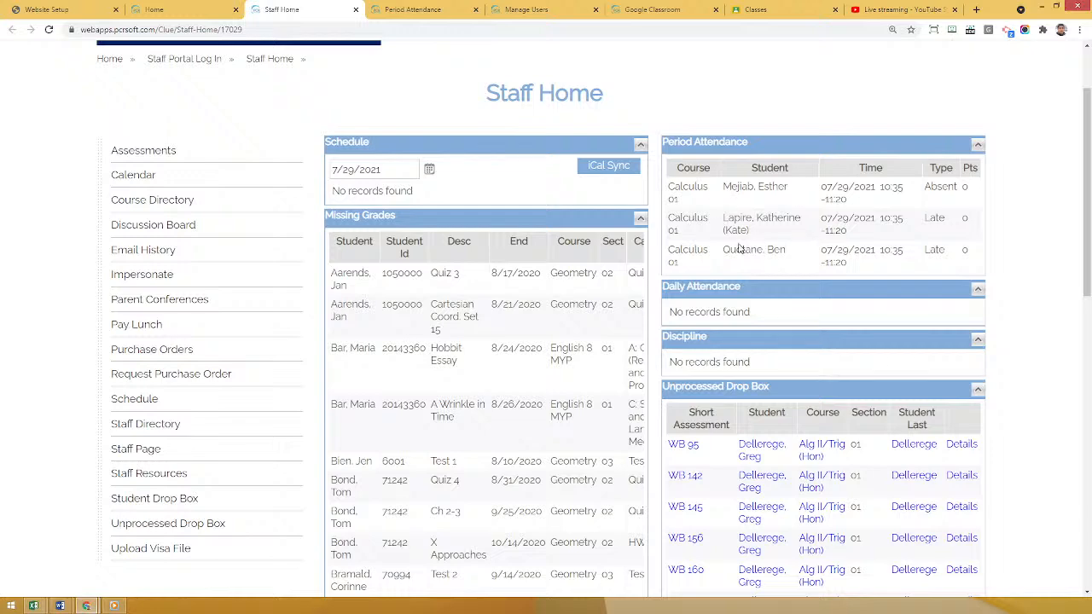
pyautogui.scroll(-1, 539, 347)
pyautogui.scroll(-2, 538, 348)
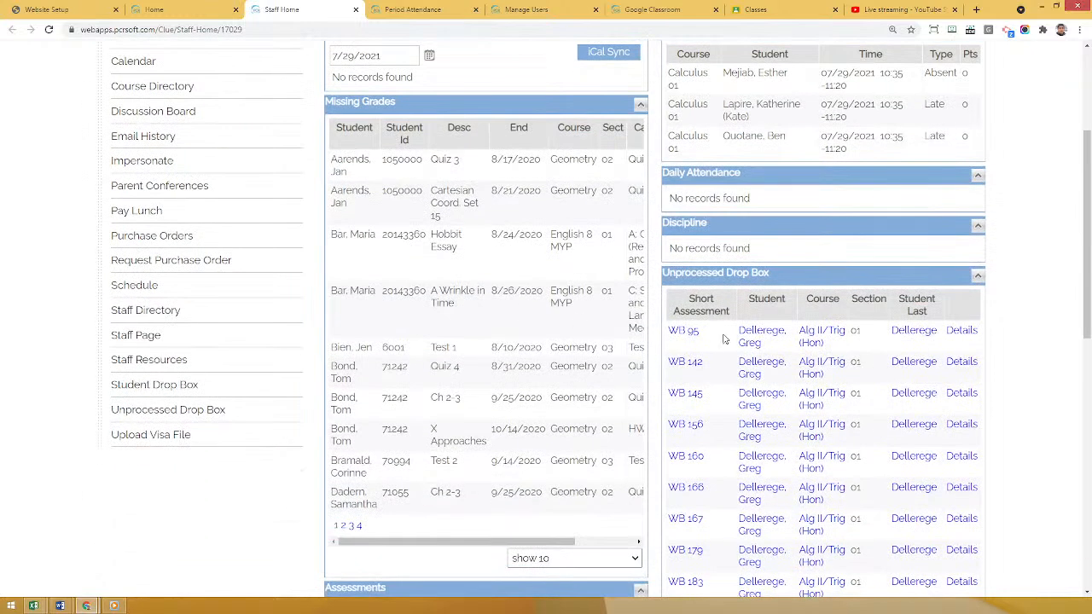
pyautogui.scroll(-3, 1087, 255)
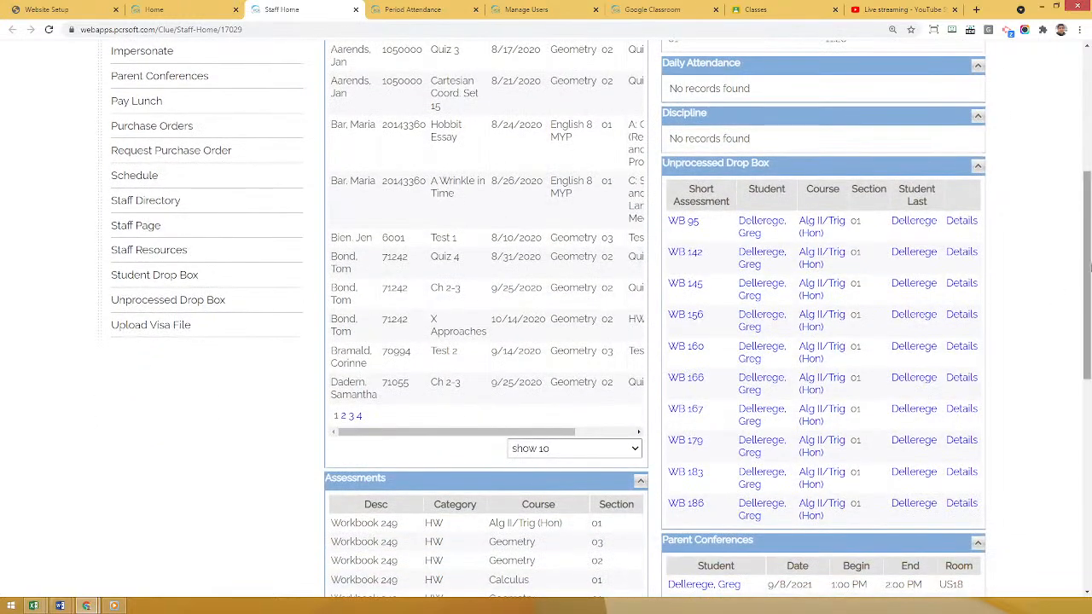
pyautogui.moveTo(1089, 267); pyautogui.dragTo(1088, 409)
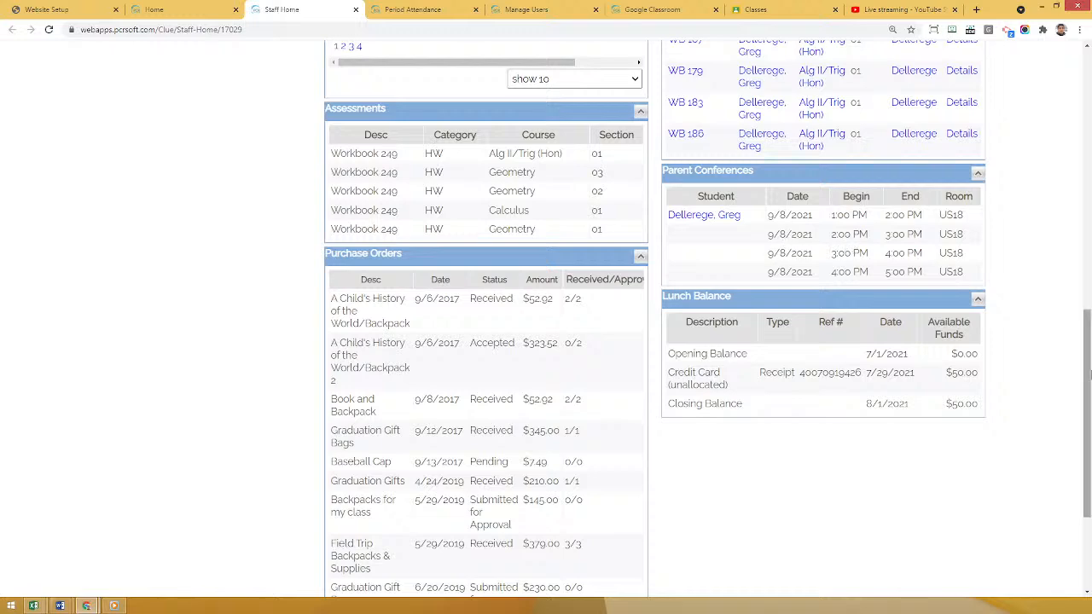
pyautogui.scroll(-1, 1088, 372)
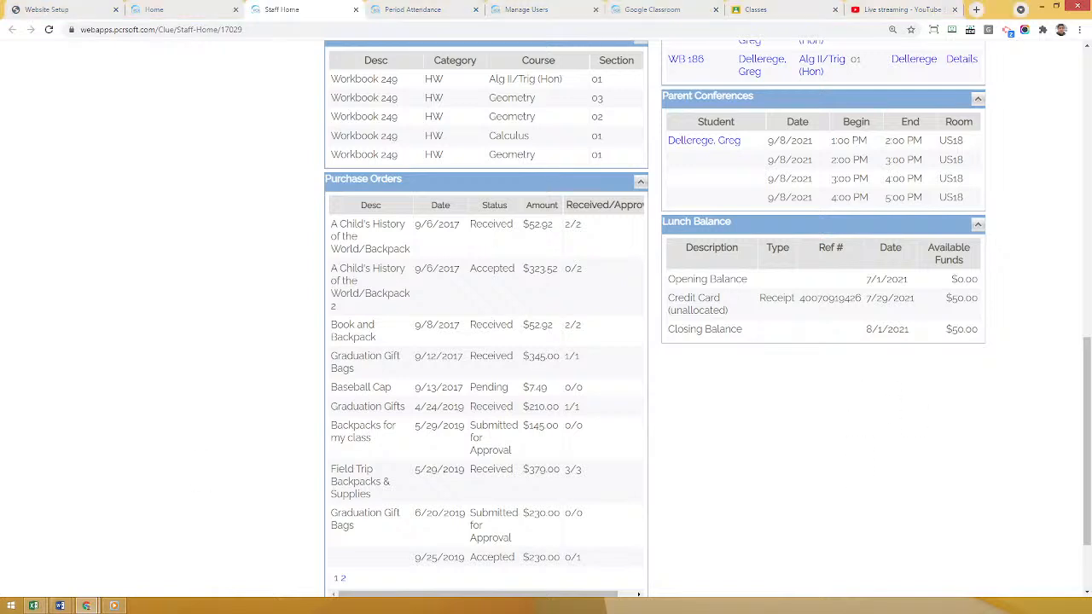
pyautogui.scroll(-2, 237, 388)
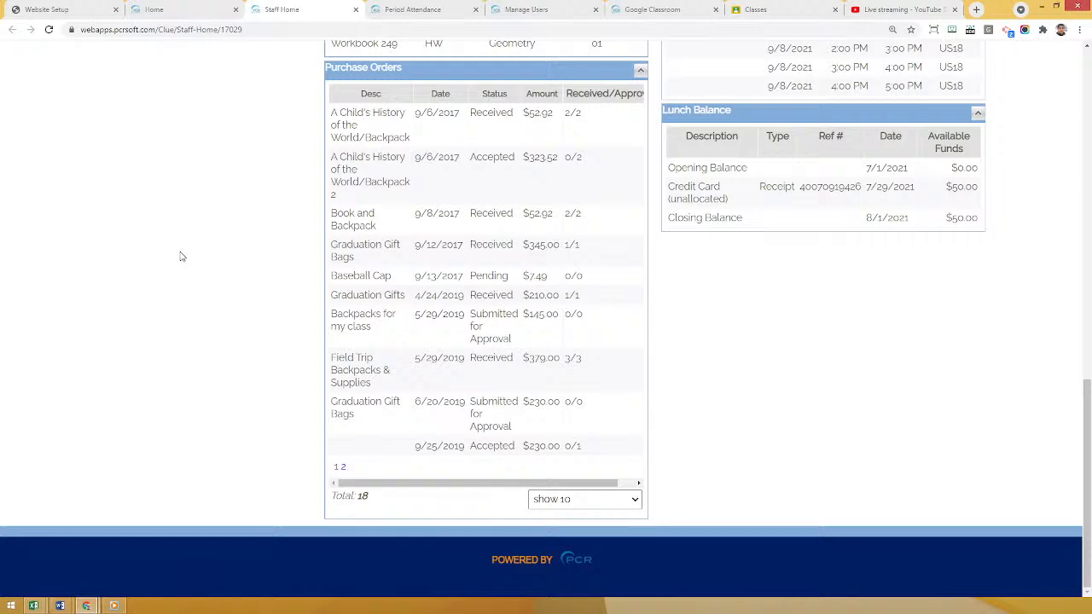
pyautogui.scroll(4, 181, 256)
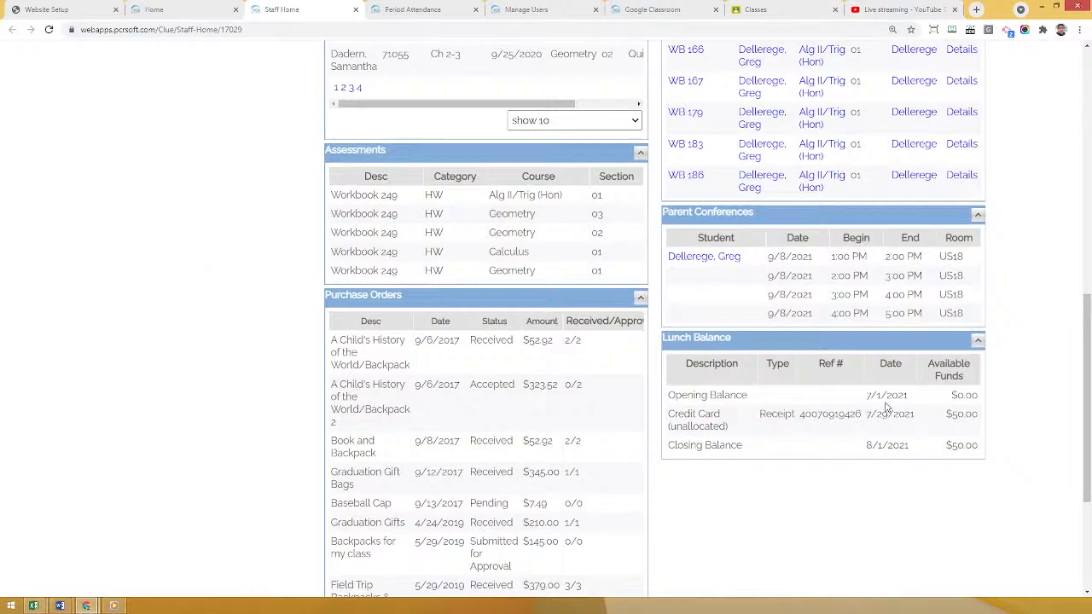
# - Return to the upper part of Staff Home and switch to the class Period Attendance page
pyautogui.moveTo(1088, 381); pyautogui.dragTo(1087, 145)
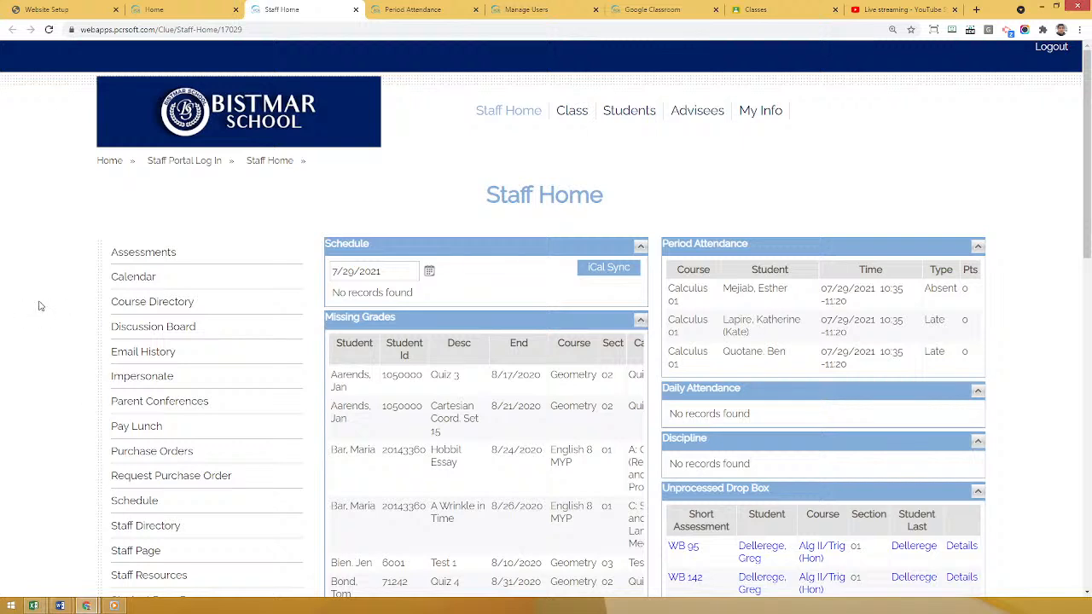
pyautogui.scroll(-1, 40, 305)
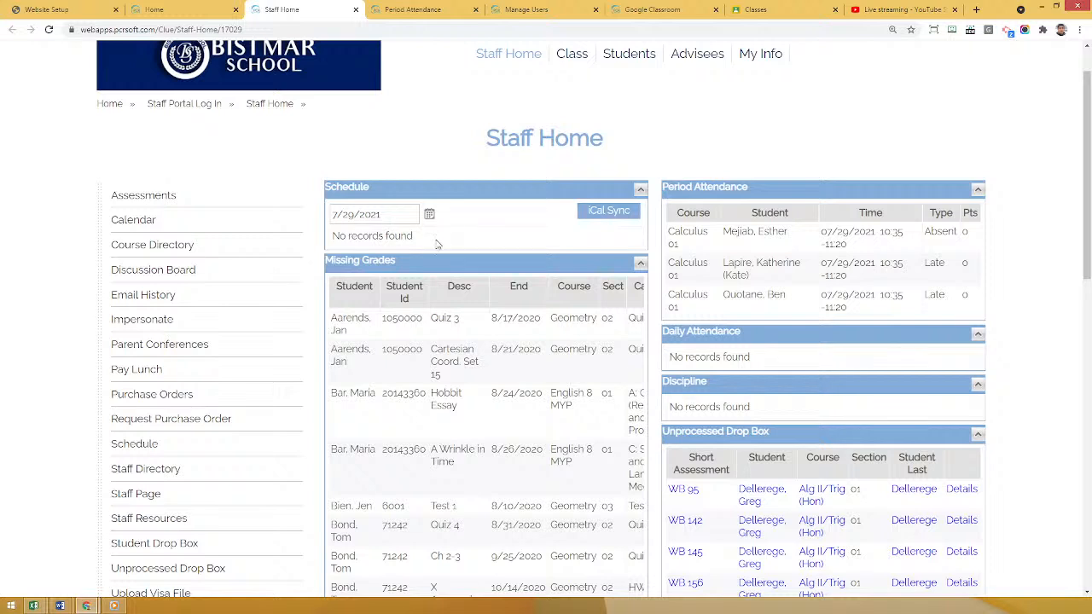
pyautogui.click(412, 8)
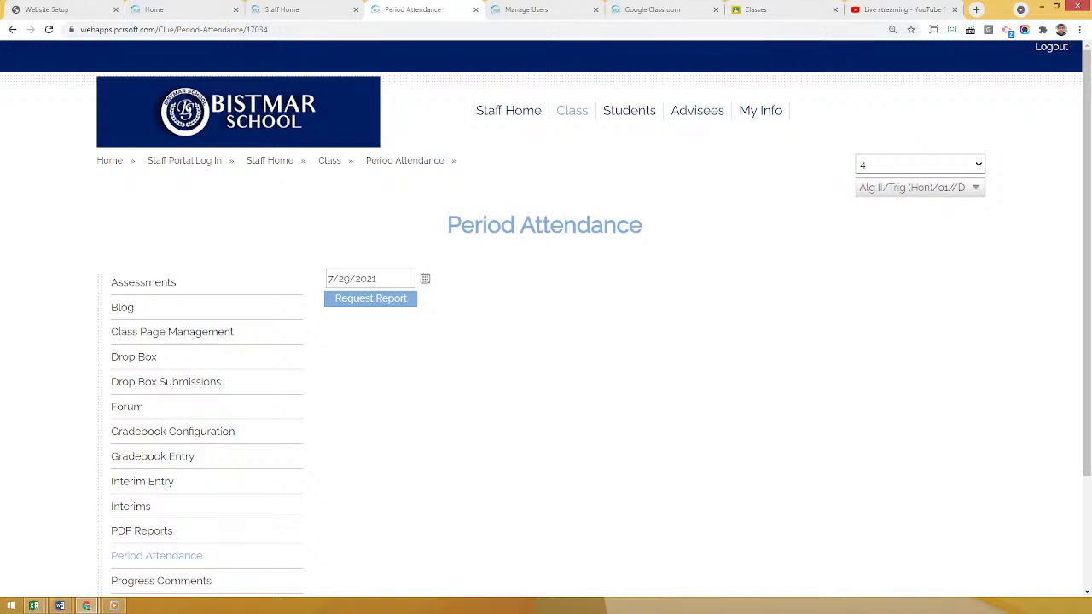
# - Open user TeacherUS1 from Manage Users and review the user's profile, linked teacher record and school assignments
pyautogui.click(524, 8)
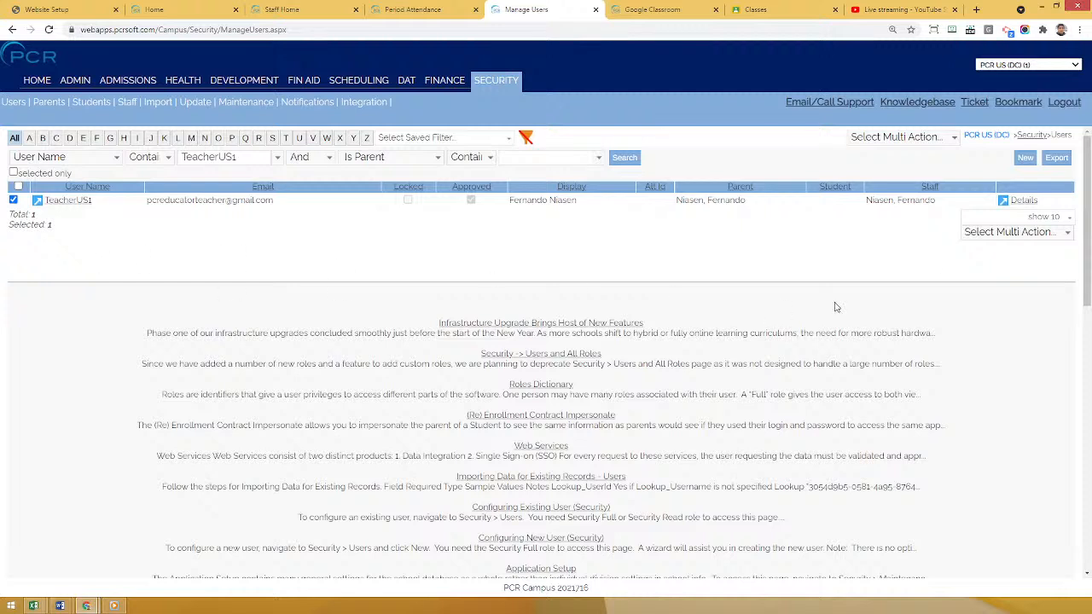
pyautogui.click(1020, 203)
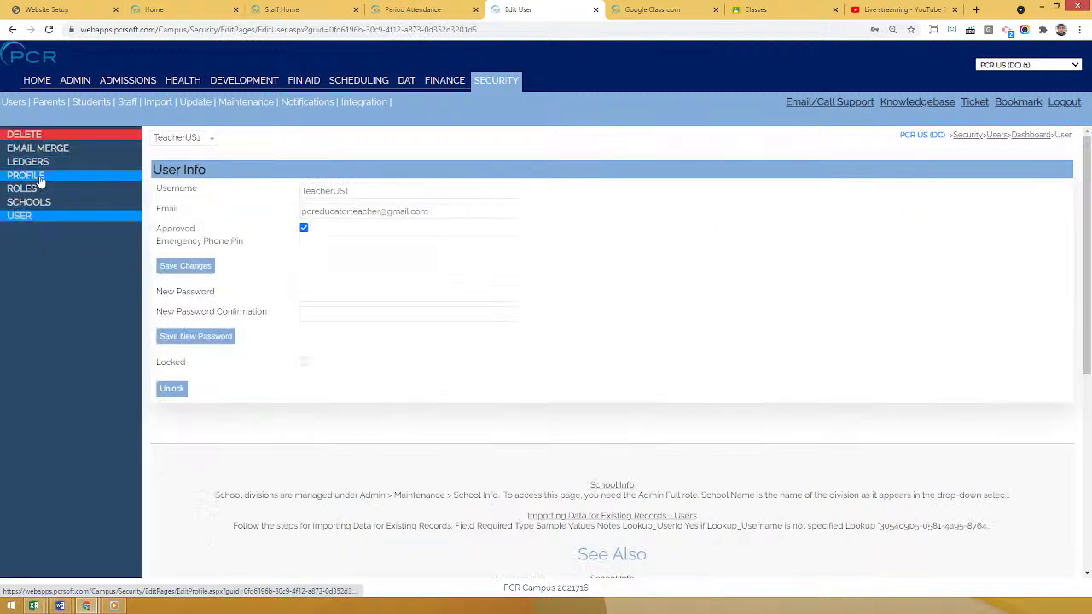
pyautogui.click(37, 177)
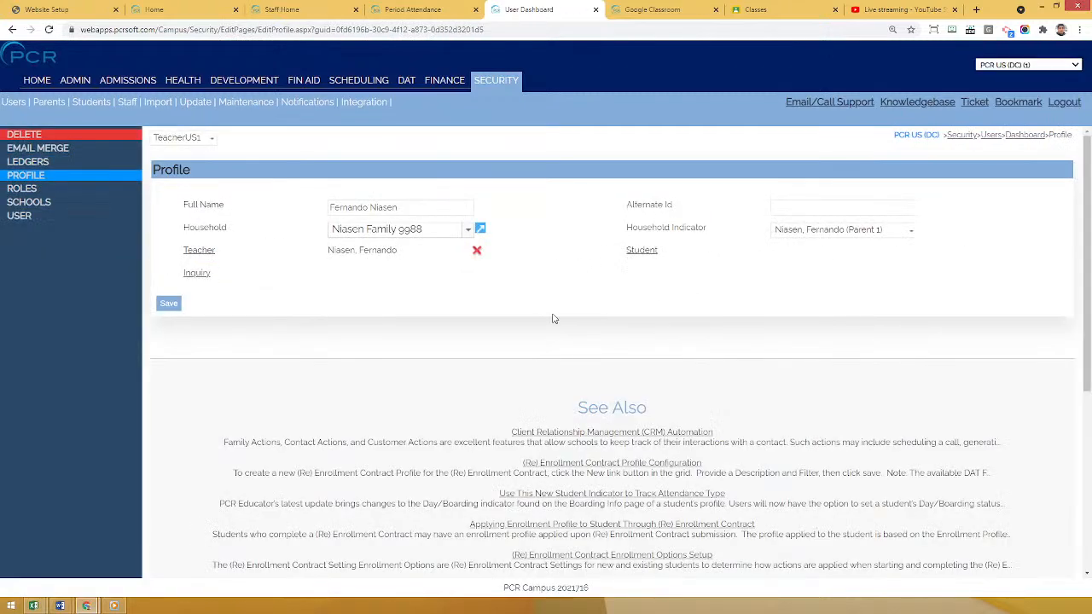
pyautogui.click(211, 139)
pyautogui.moveTo(331, 253); pyautogui.dragTo(399, 257)
pyautogui.click(366, 290)
pyautogui.click(37, 210)
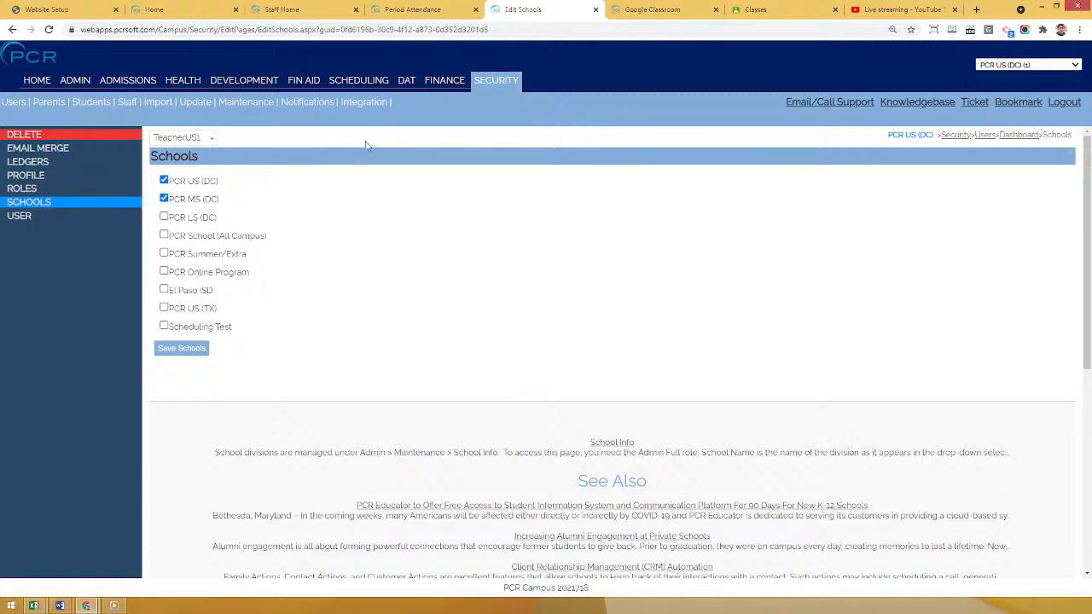
# - Open the list of blocks in the Scheduling module
pyautogui.moveTo(349, 90)
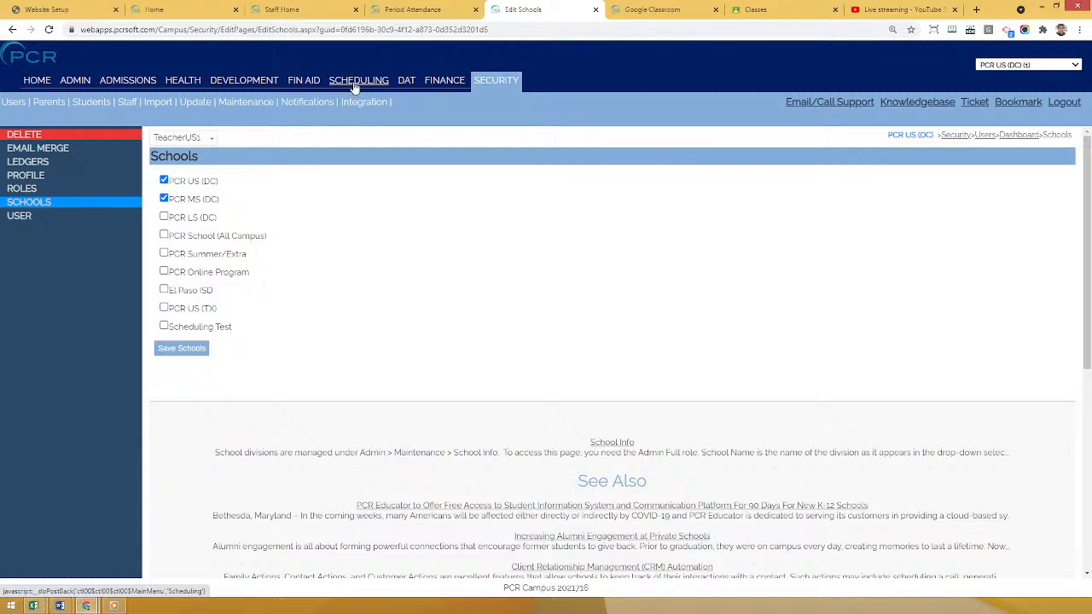
pyautogui.click(351, 85)
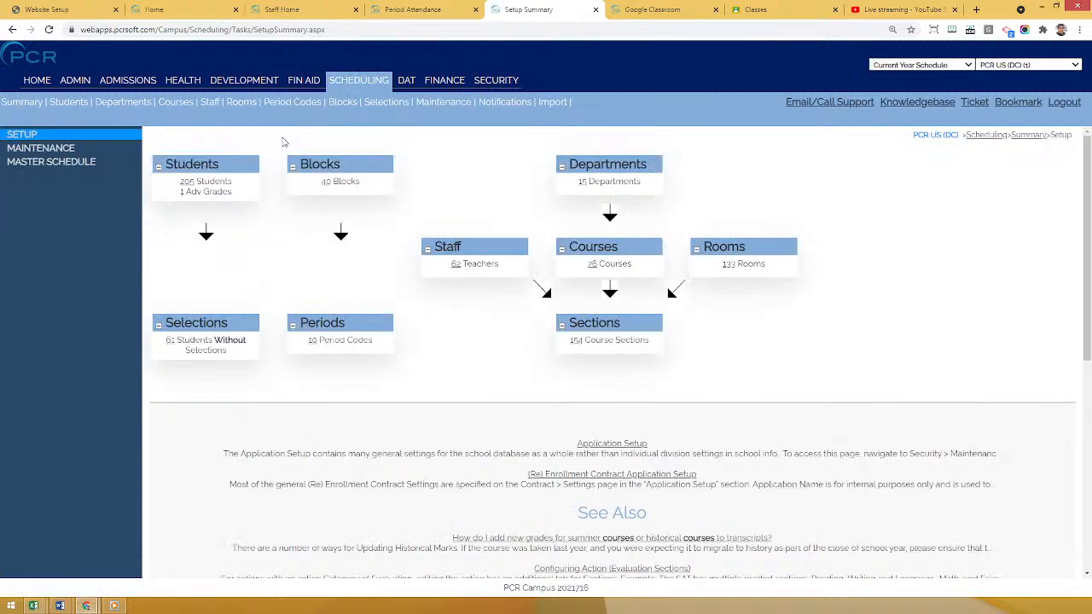
pyautogui.click(340, 104)
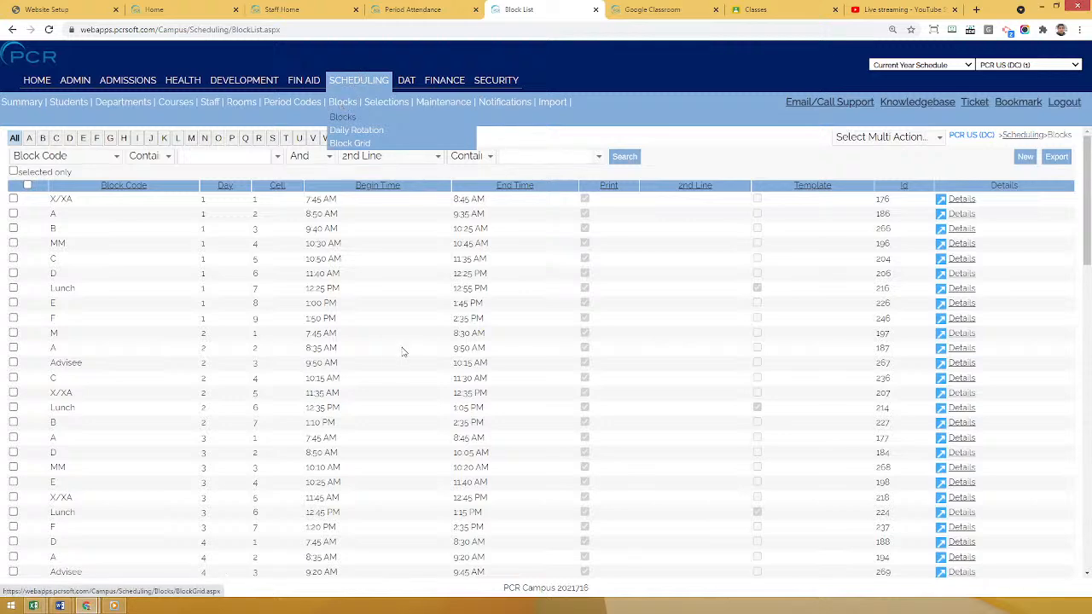
# - Review the list of scheduling blocks and open the Period Codes list
pyautogui.scroll(-2, 295, 236)
pyautogui.scroll(2, 298, 281)
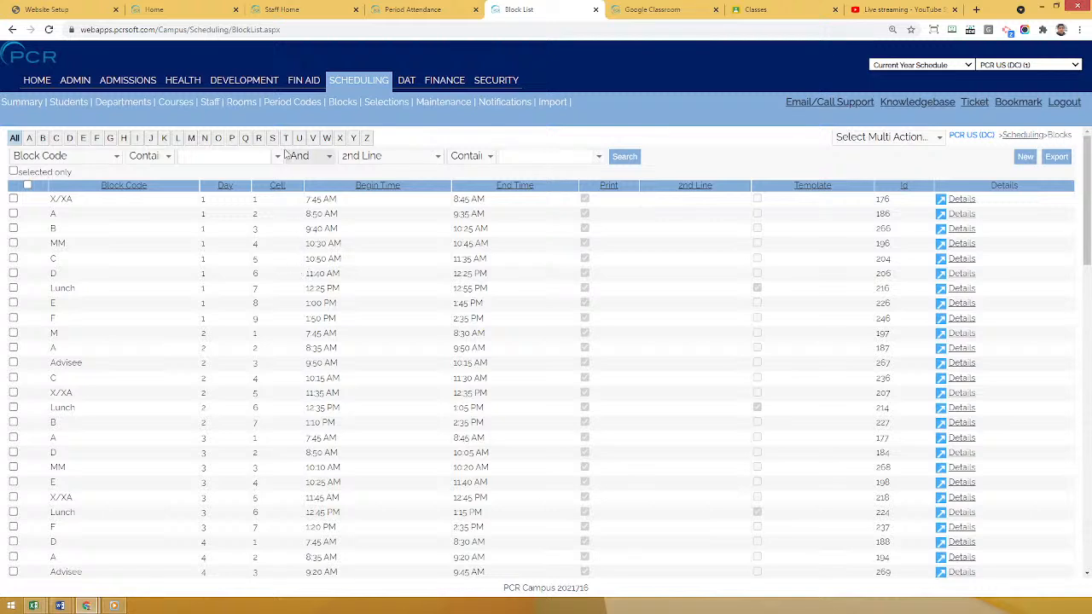
pyautogui.click(286, 103)
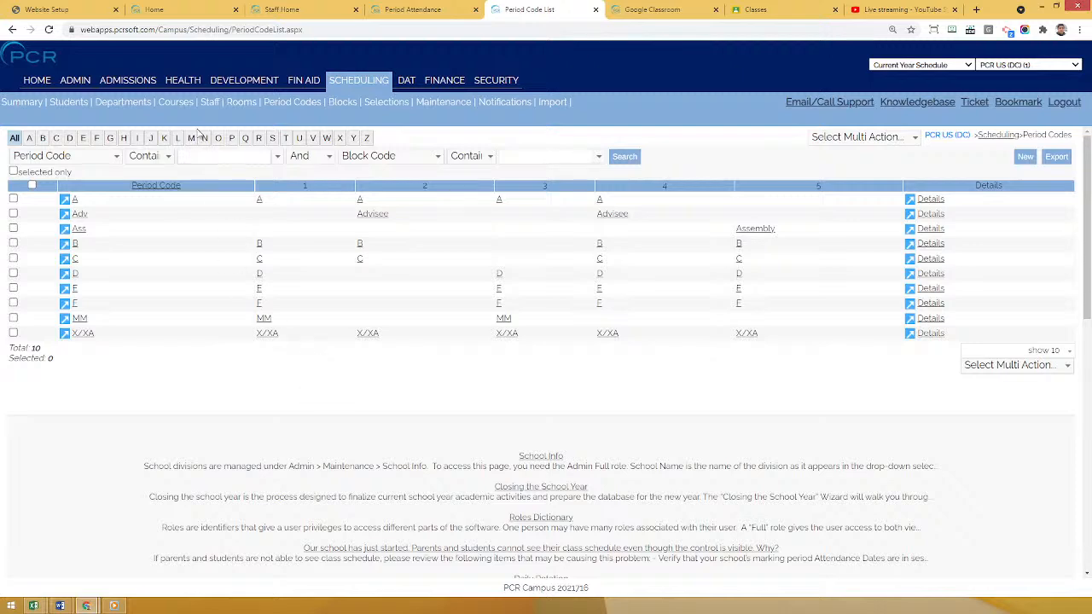
# - Review the course Sections list and open the Daily Rotation calendar for the scheduling blocks
pyautogui.moveTo(175, 102)
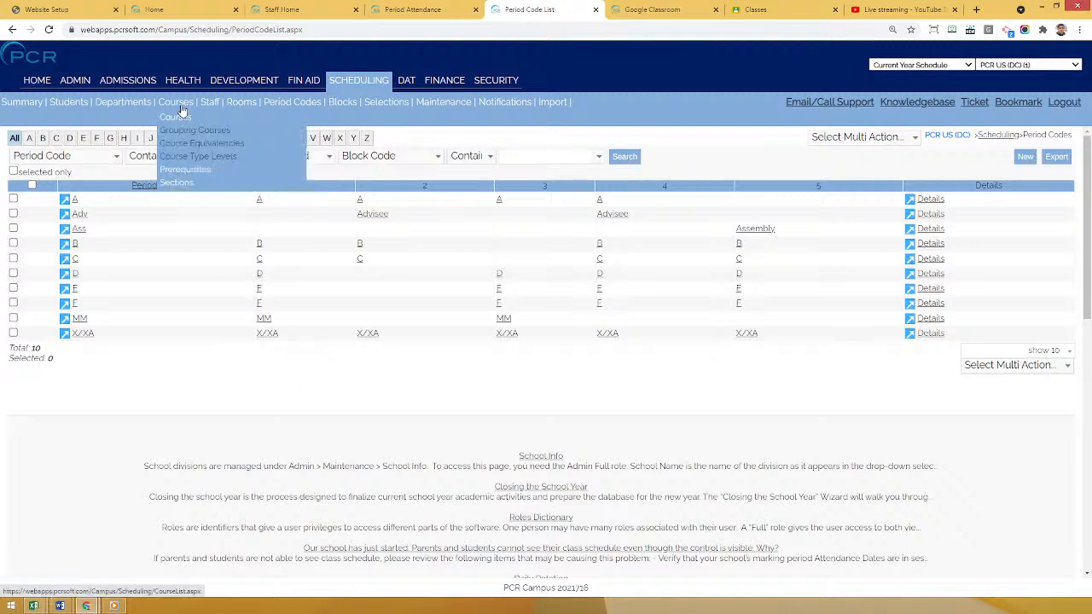
pyautogui.click(189, 185)
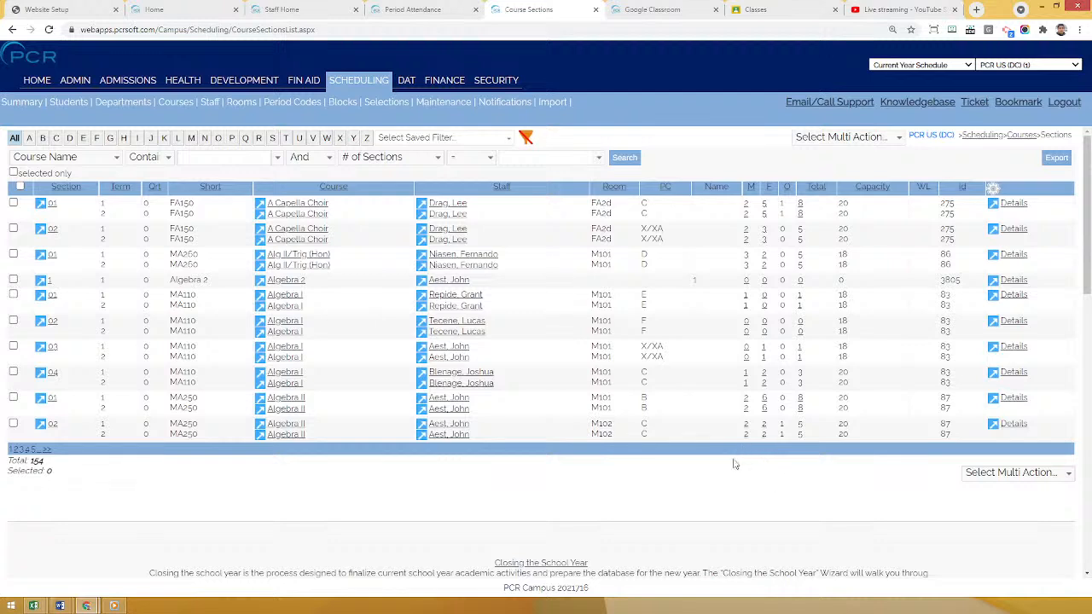
pyautogui.moveTo(343, 103)
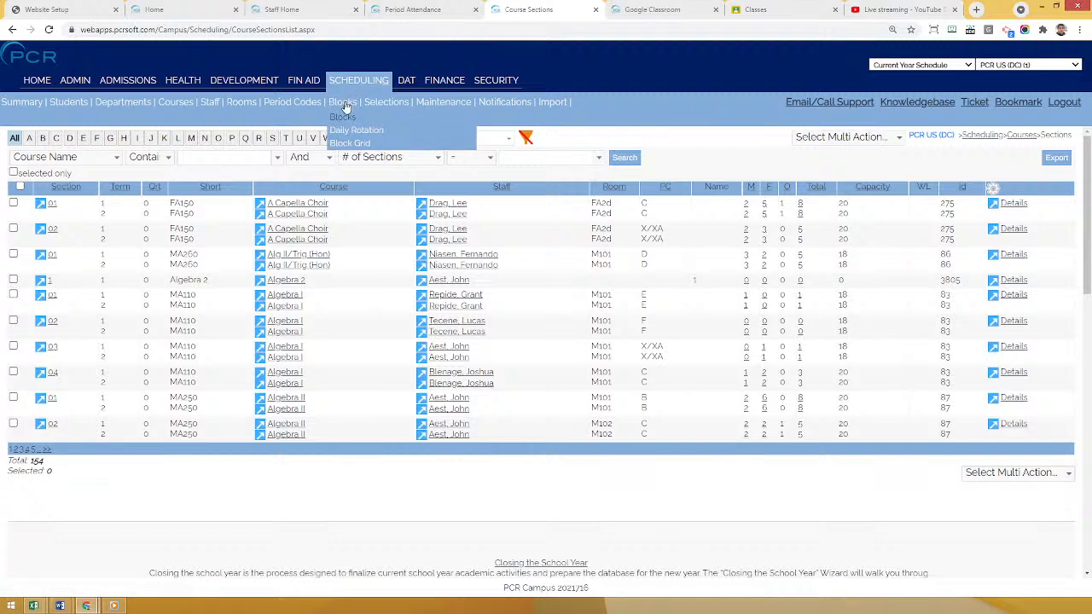
pyautogui.click(359, 130)
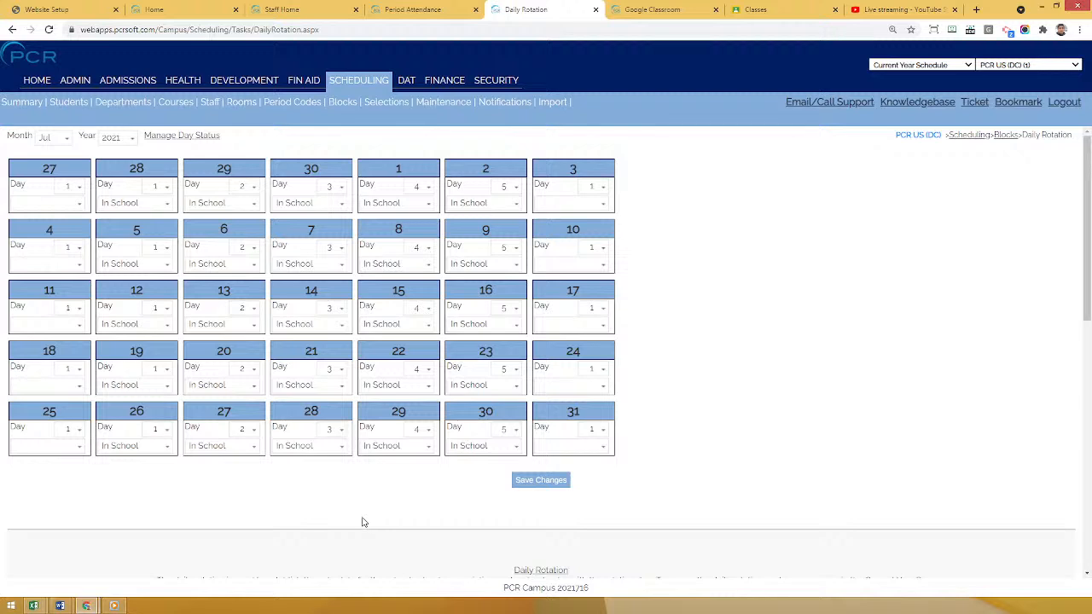
# - In Admin's Marking Period Info, set the Fourth Quarter attendance end date to 8/1/2021 and save it
pyautogui.click(79, 83)
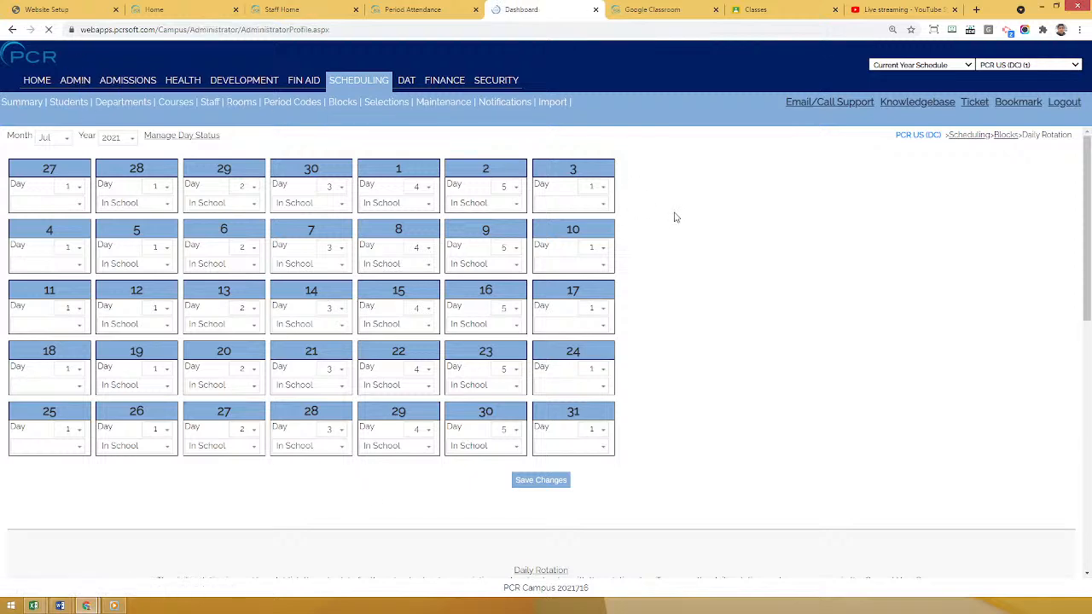
pyautogui.moveTo(601, 103)
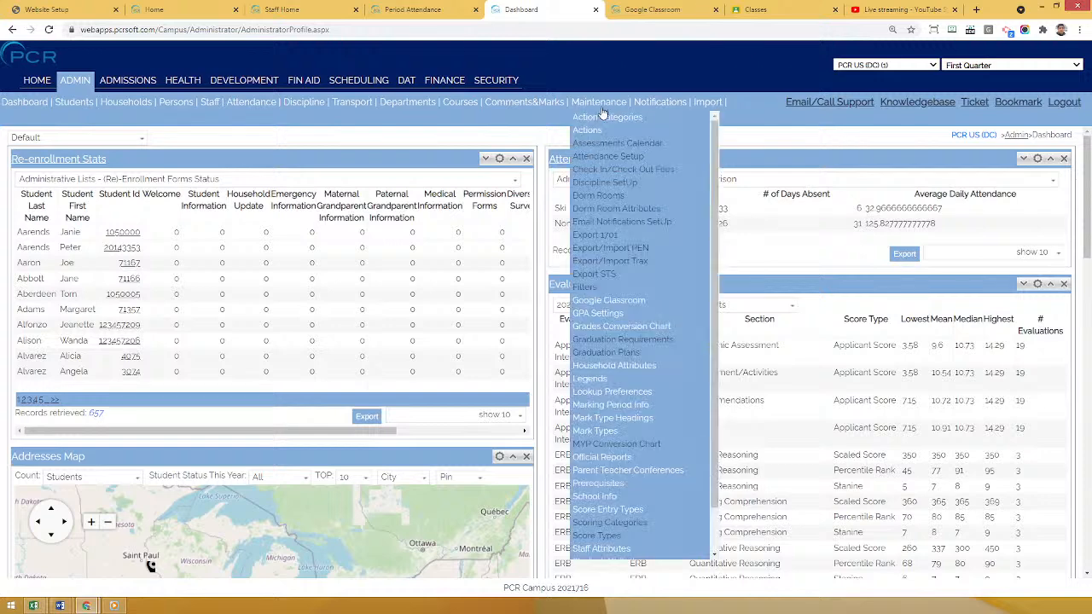
pyautogui.click(618, 406)
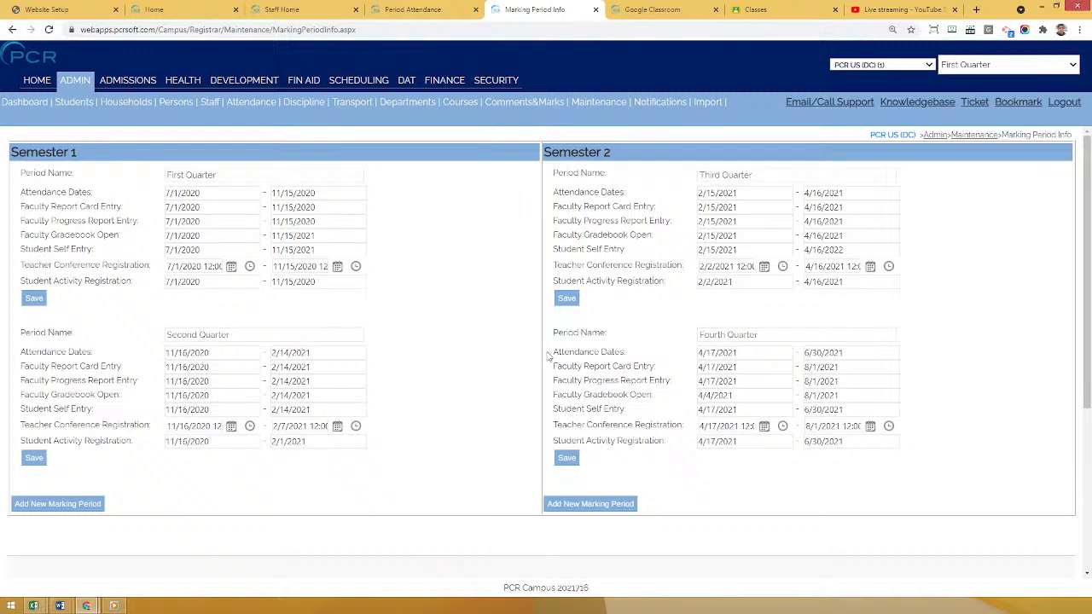
pyautogui.moveTo(562, 352); pyautogui.dragTo(635, 353)
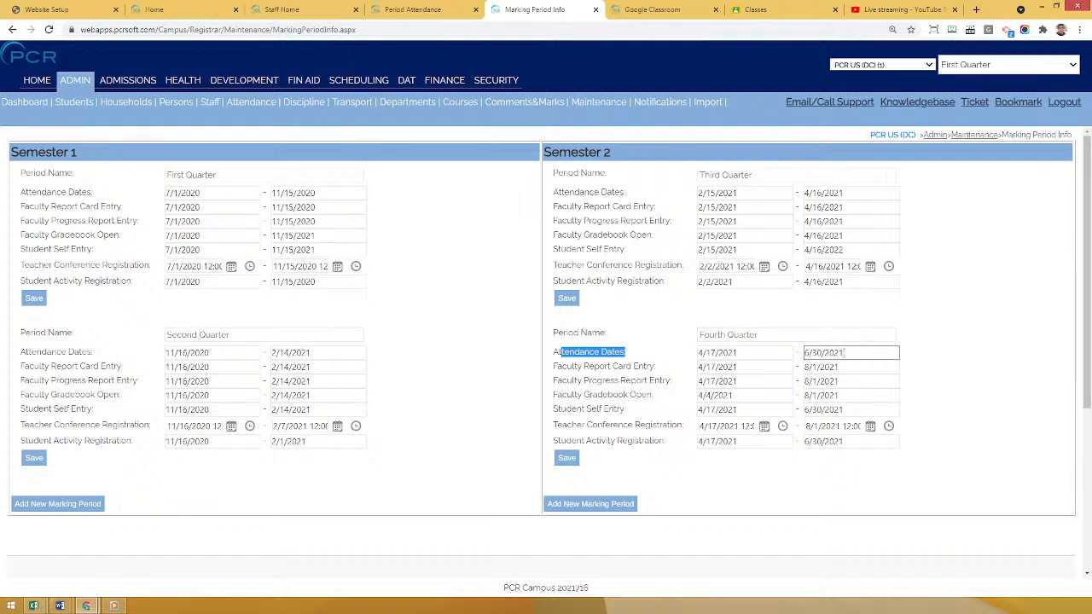
pyautogui.tripleClick(850, 352)
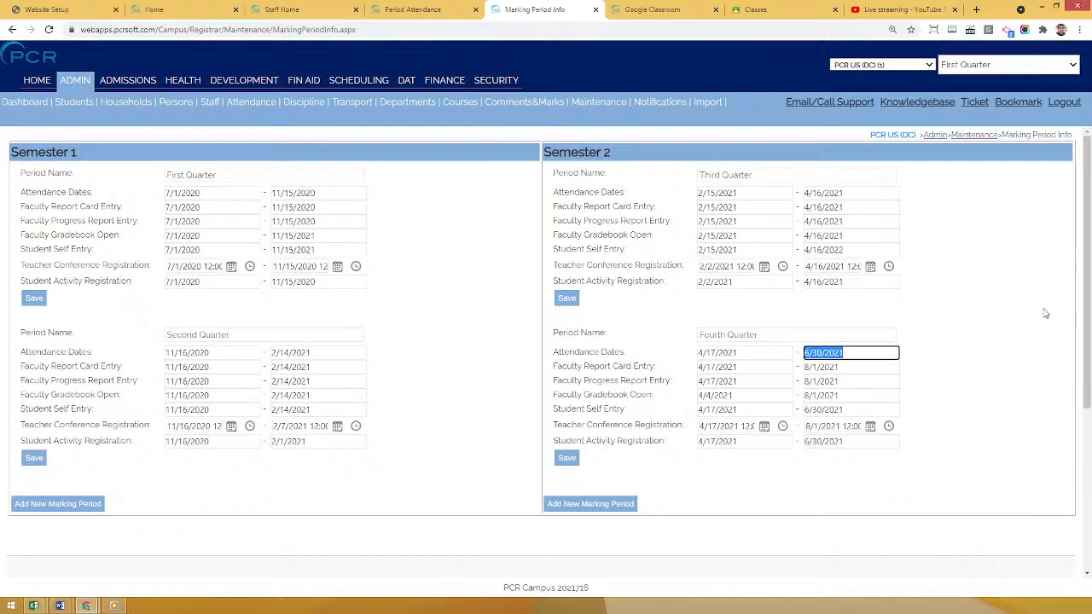
pyautogui.write('8/1/2021')
pyautogui.click(566, 463)
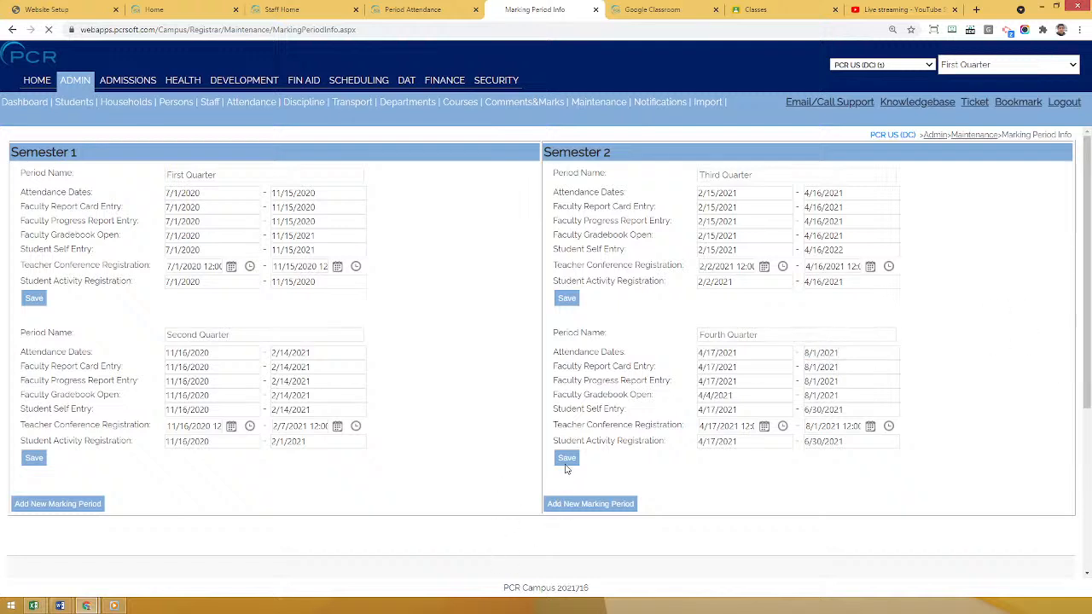
# - Log out of the staff portal and log back in with the saved teacher credentials to check the Staff Home schedule
pyautogui.click(303, 6)
pyautogui.scroll(1, 913, 98)
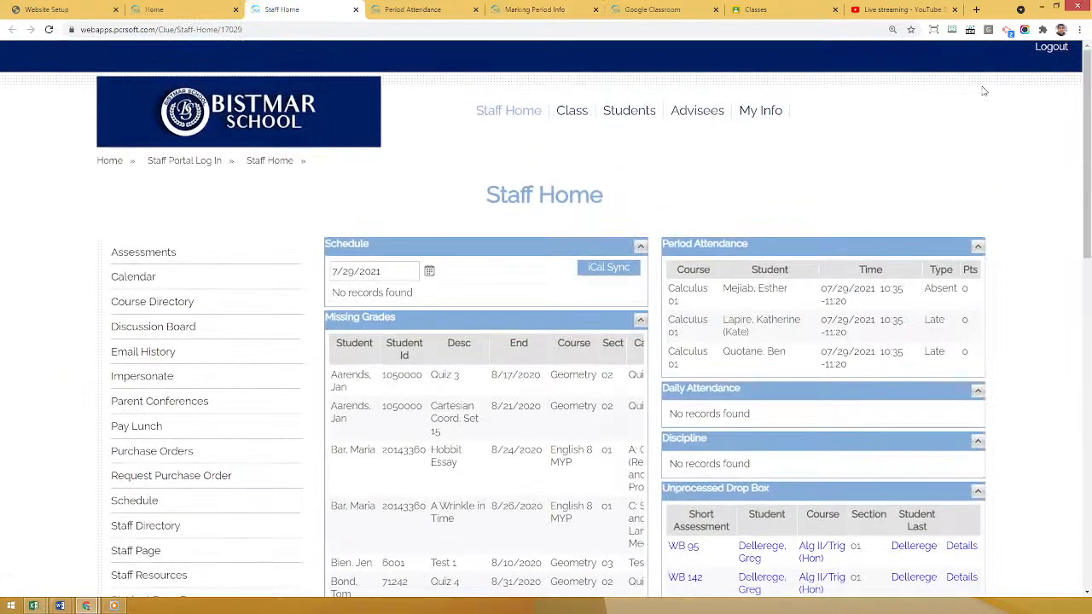
pyautogui.click(1046, 51)
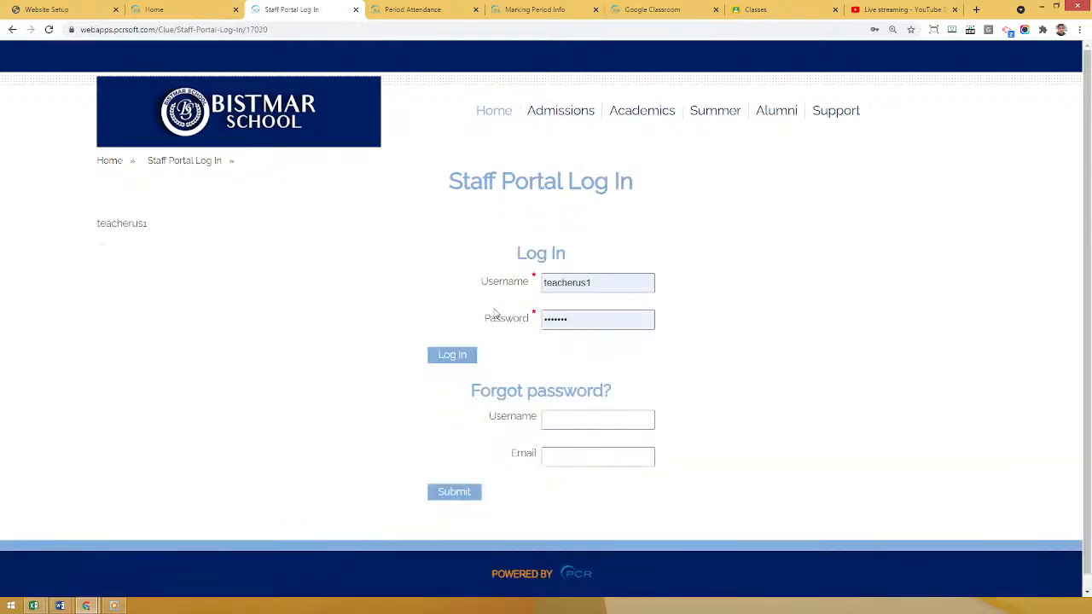
pyautogui.click(450, 357)
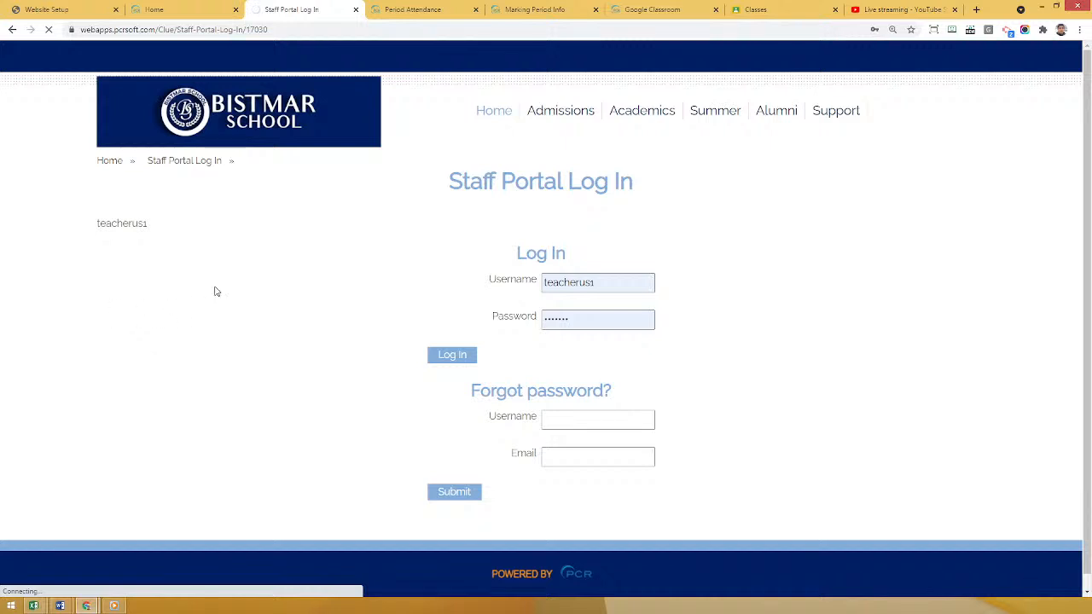
pyautogui.scroll(-1, 182, 381)
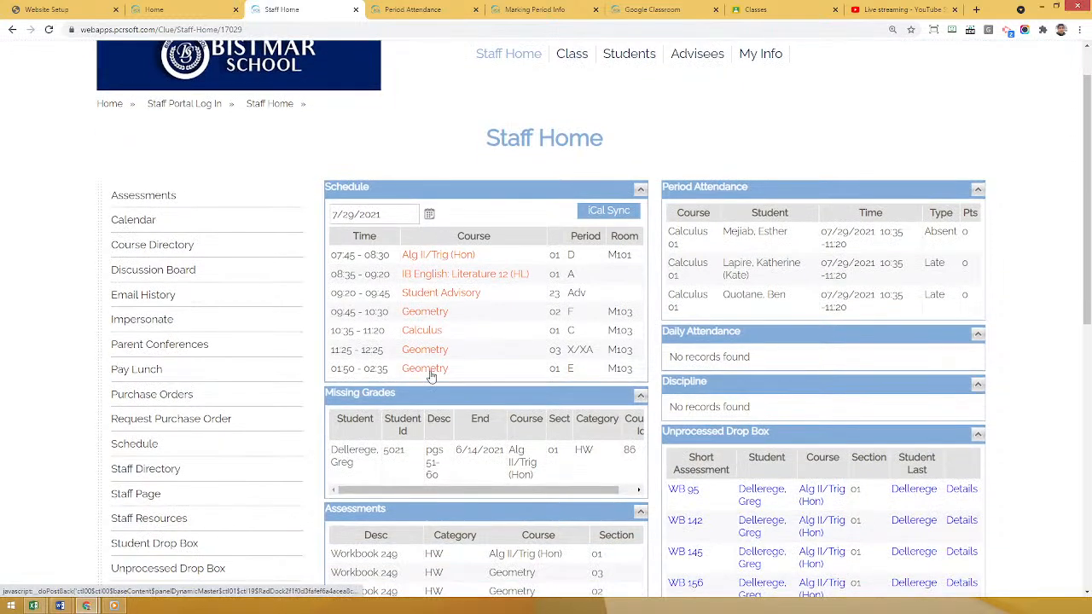
# - Reload the separately opened Period Attendance page and review its student attendance list for 7/29/2021
pyautogui.click(372, 9)
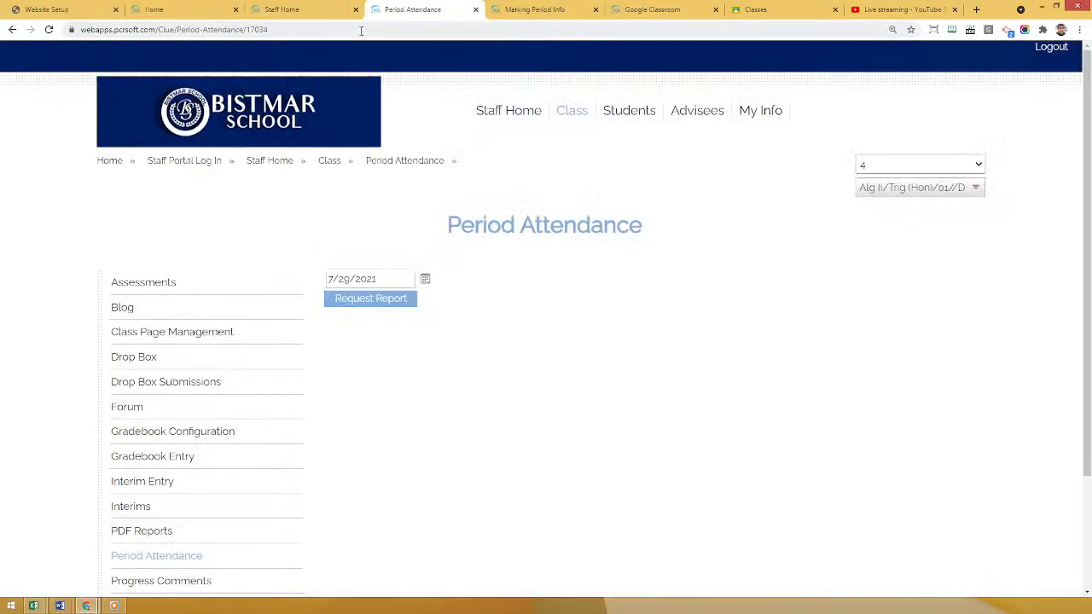
pyautogui.click(361, 30)
pyautogui.press('Return')
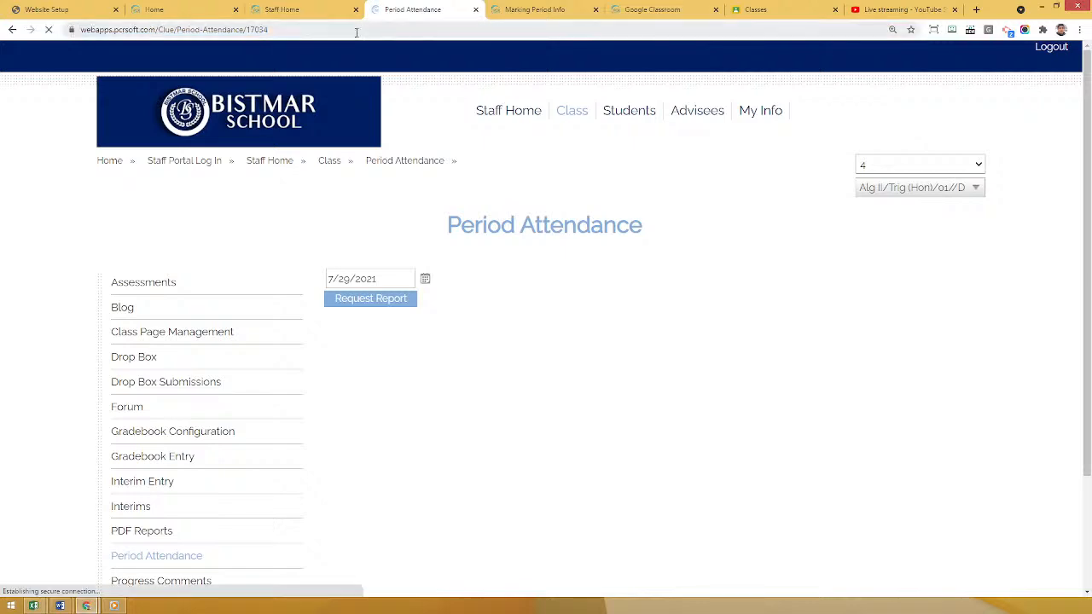
pyautogui.scroll(-3, 463, 366)
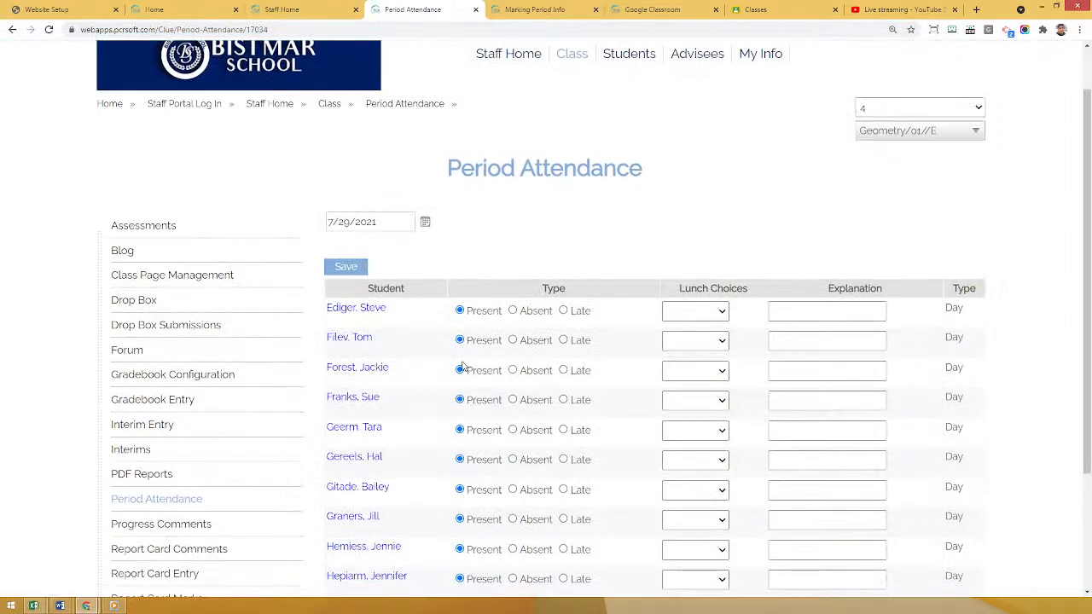
pyautogui.scroll(3, 473, 296)
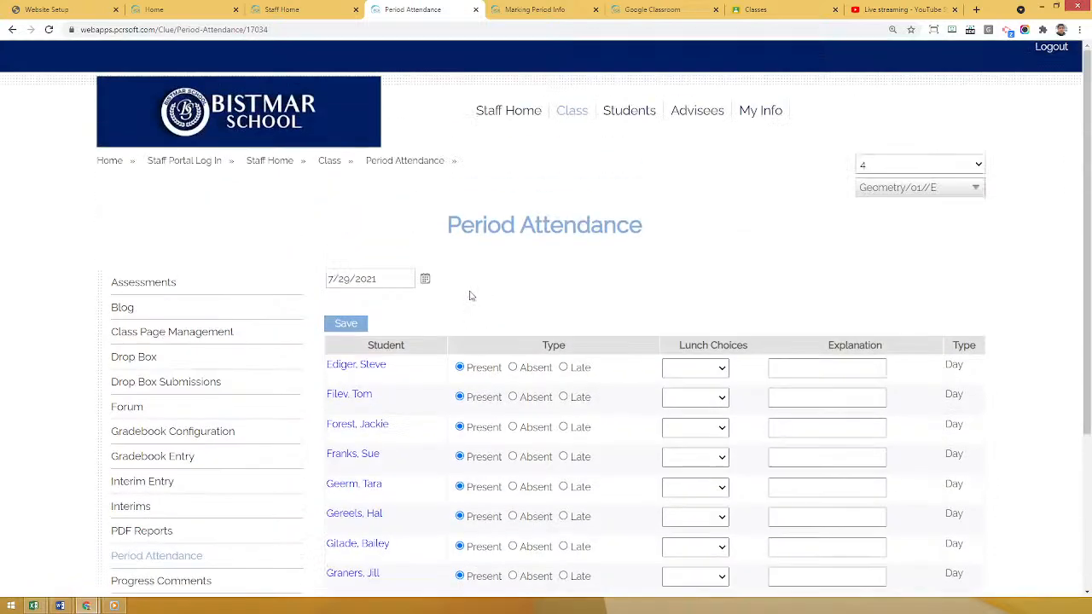
# - Open the period attendance for Alg II/Trig (Hon) from the Staff Home schedule
pyautogui.click(255, 8)
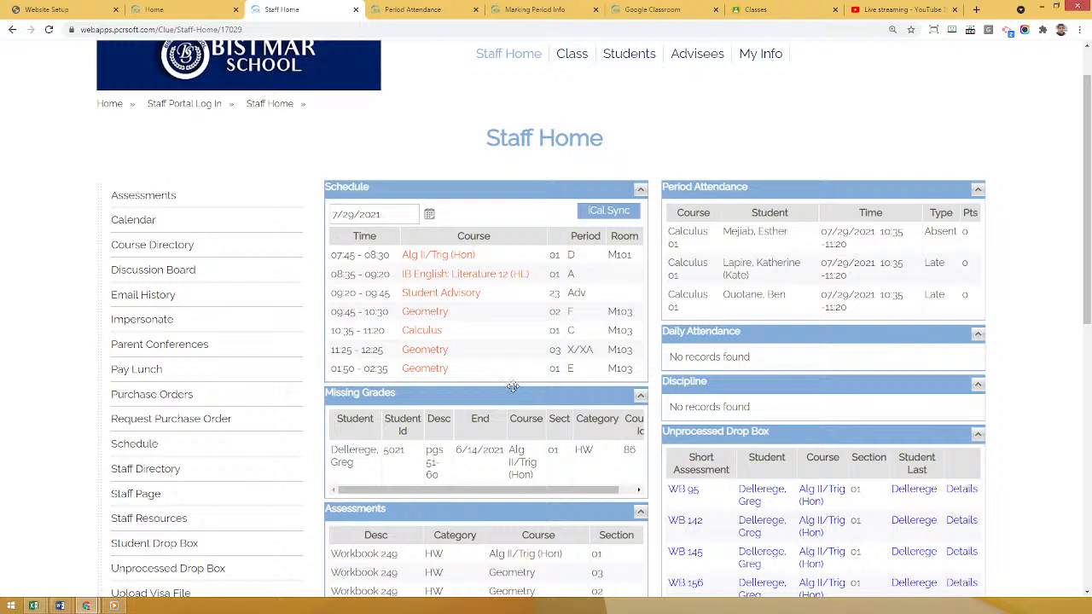
pyautogui.click(427, 255)
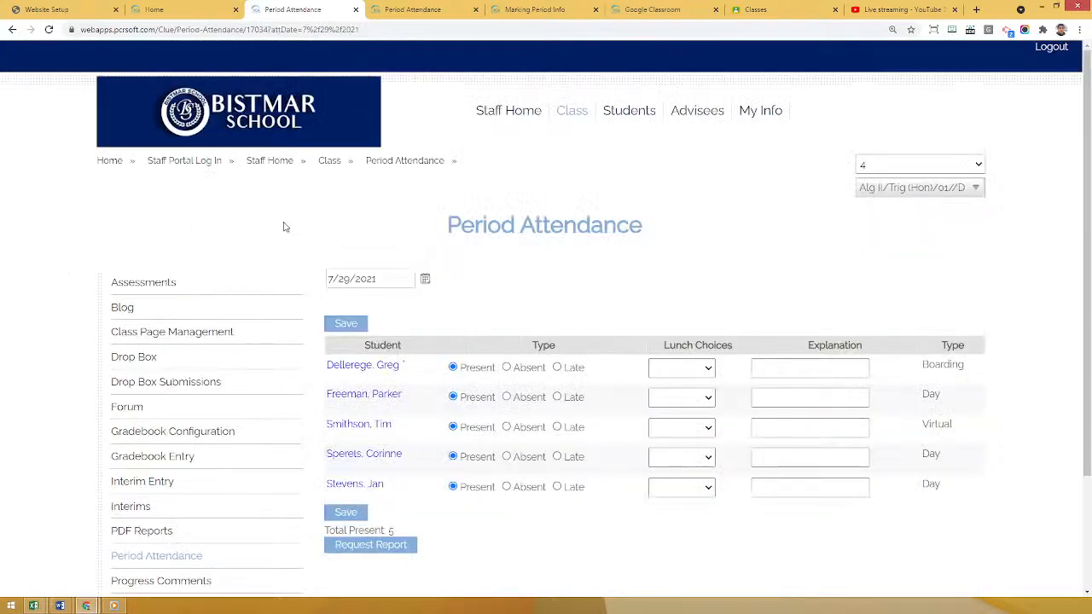
pyautogui.scroll(-1, 562, 397)
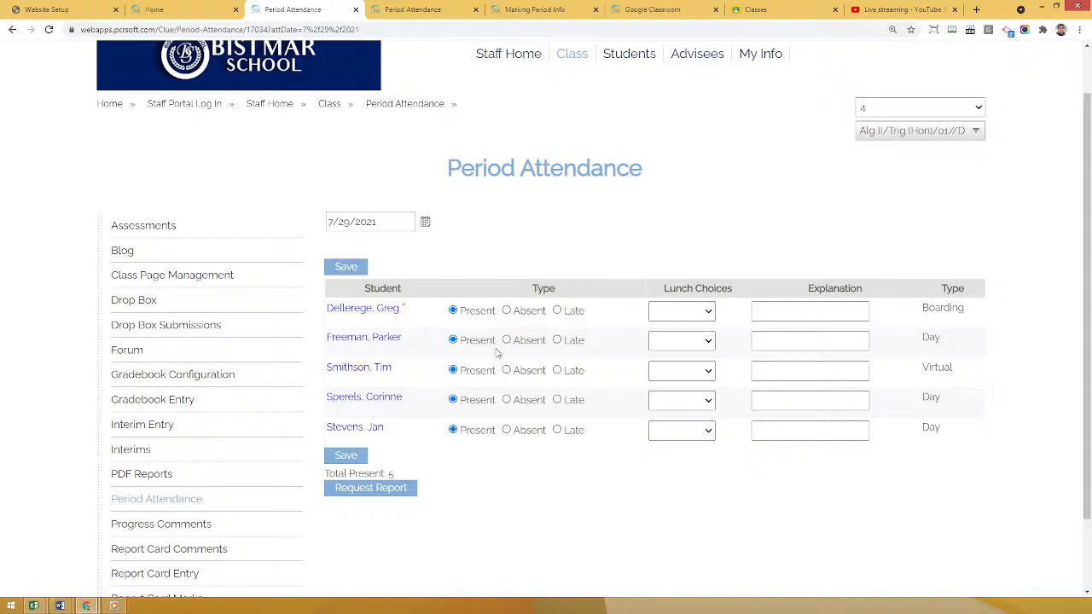
# - Mark the second listed student Absent and the fourth Late, save the Alg II/Trig (Hon) attendance and review the saved page
pyautogui.click(517, 313)
pyautogui.click(474, 314)
pyautogui.click(507, 339)
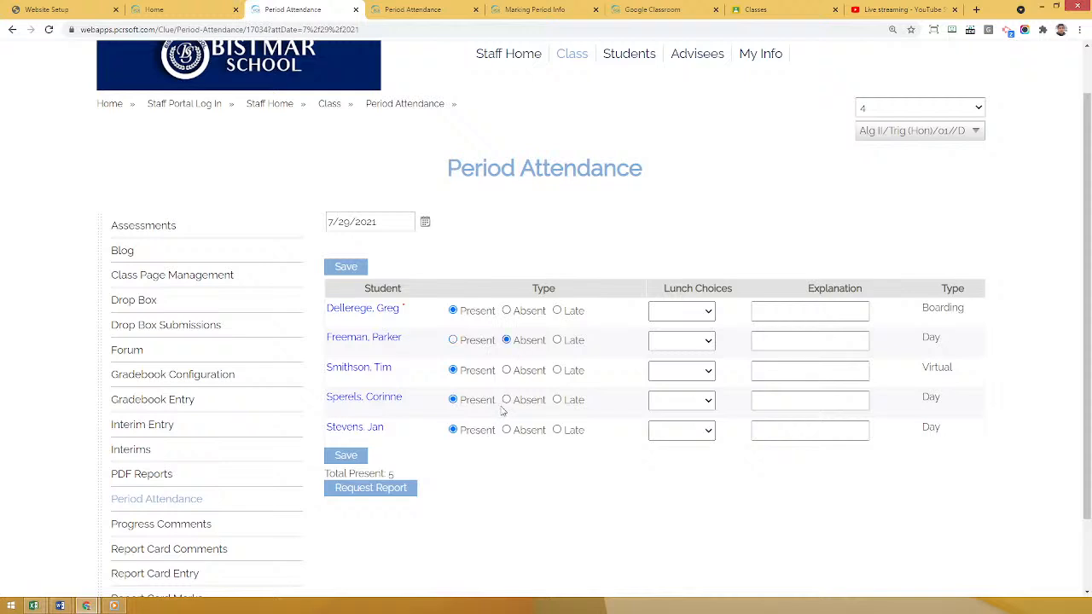
pyautogui.click(557, 400)
pyautogui.click(346, 458)
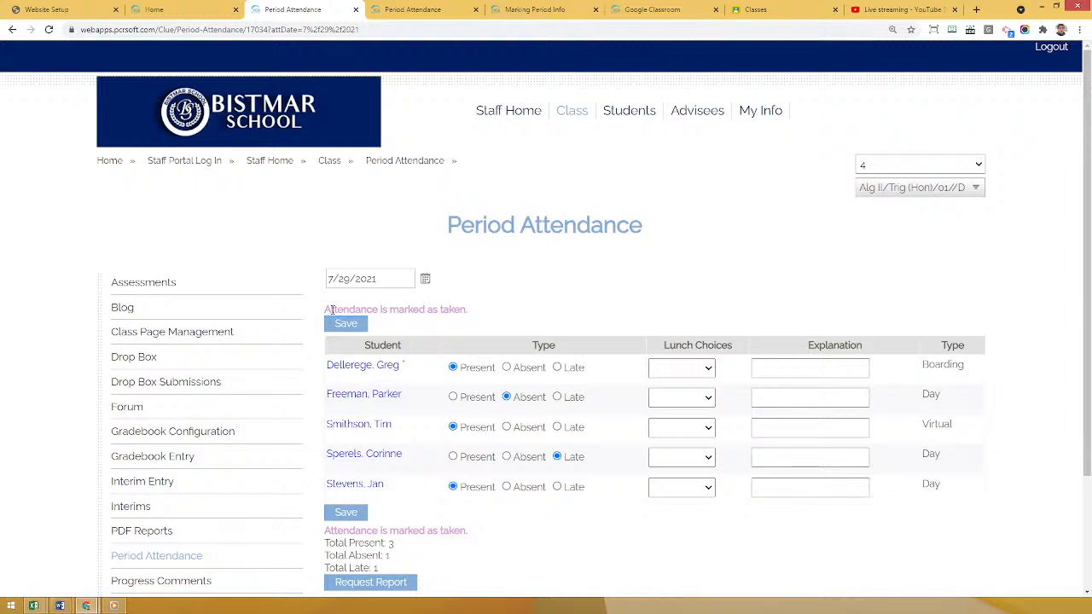
pyautogui.moveTo(326, 310); pyautogui.dragTo(468, 310)
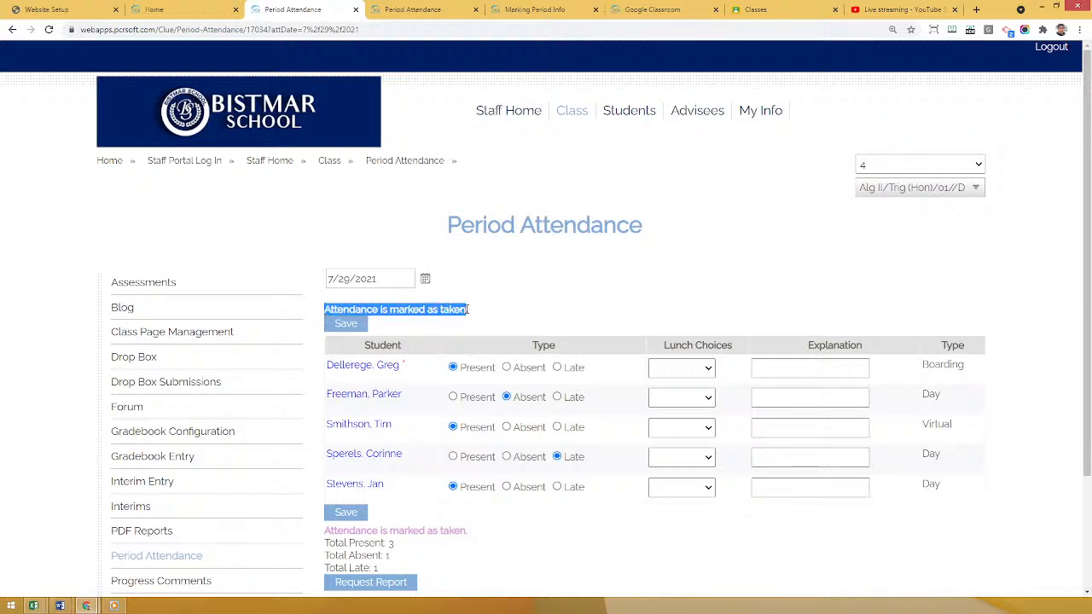
pyautogui.click(539, 311)
pyautogui.scroll(-1, 520, 294)
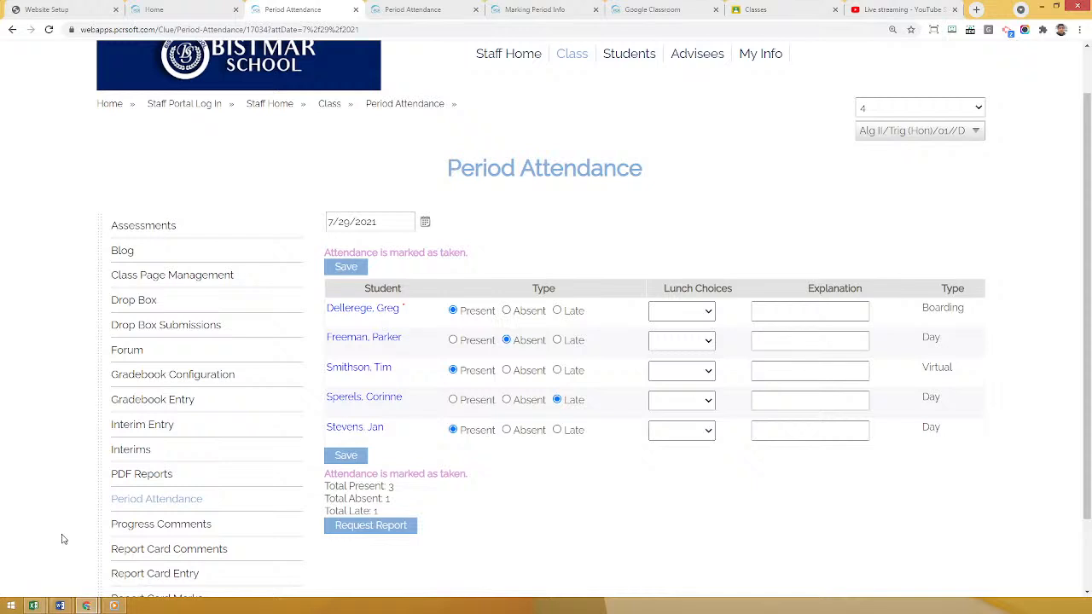
# - Switch to the media player, play the mobile attendance recording with pauses to examine it, and return to the browser's Period Attendance page
pyautogui.click(114, 606)
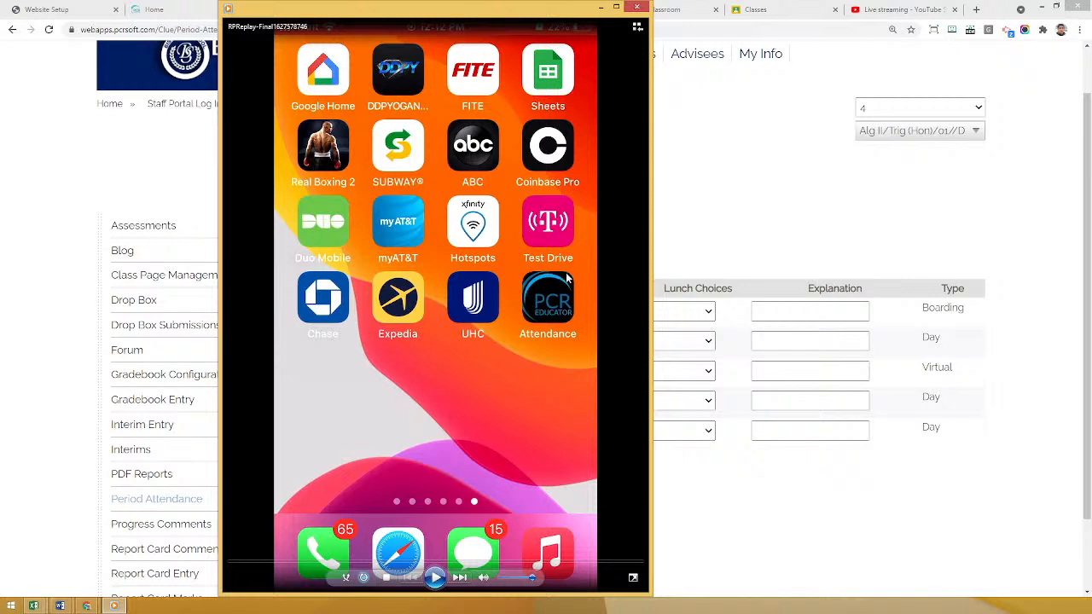
pyautogui.click(435, 578)
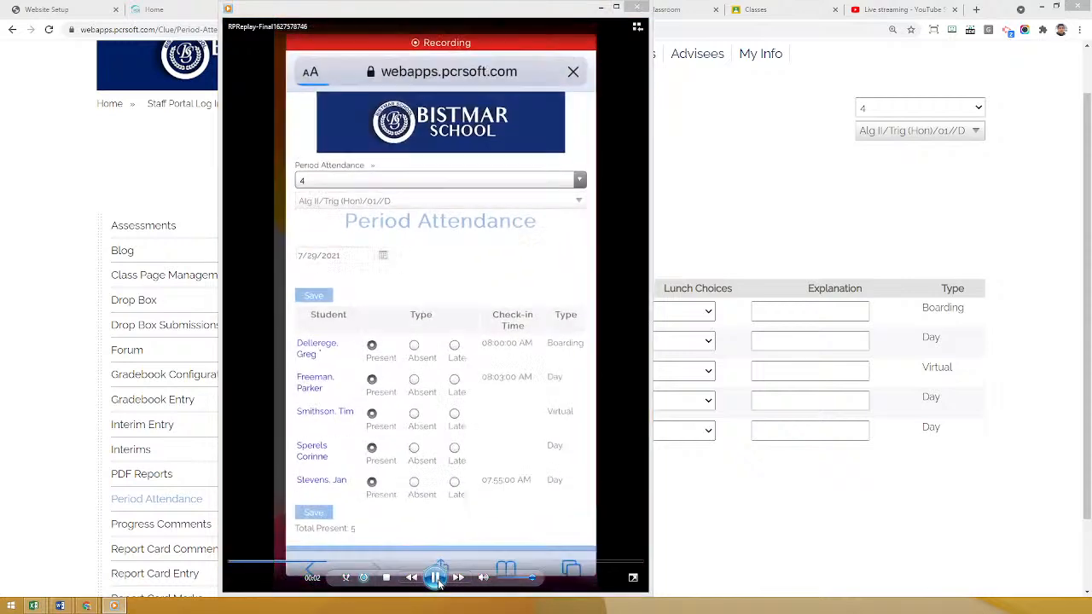
pyautogui.click(435, 578)
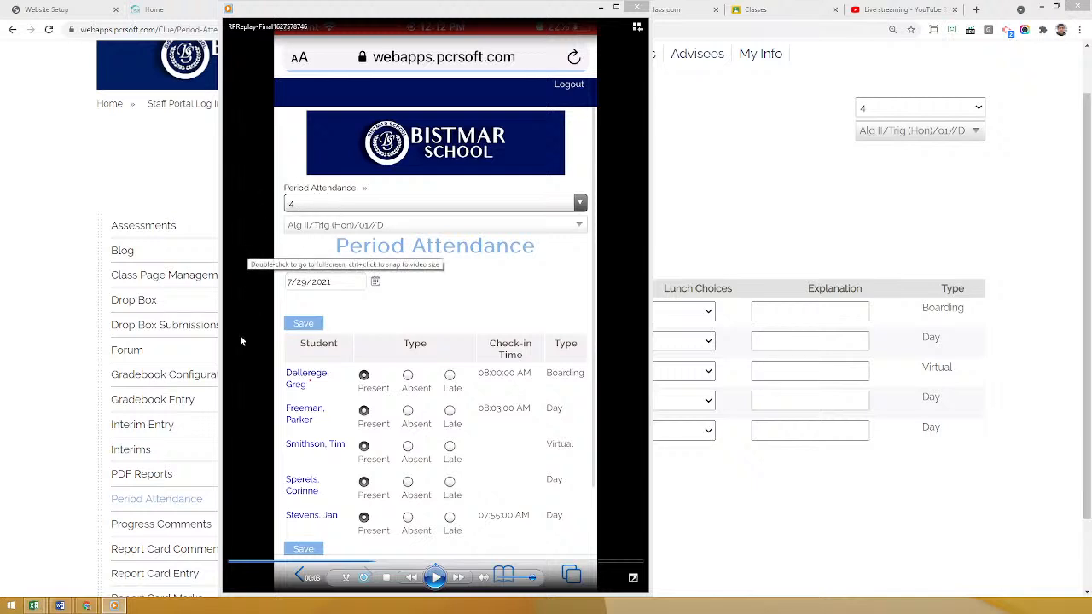
pyautogui.click(435, 578)
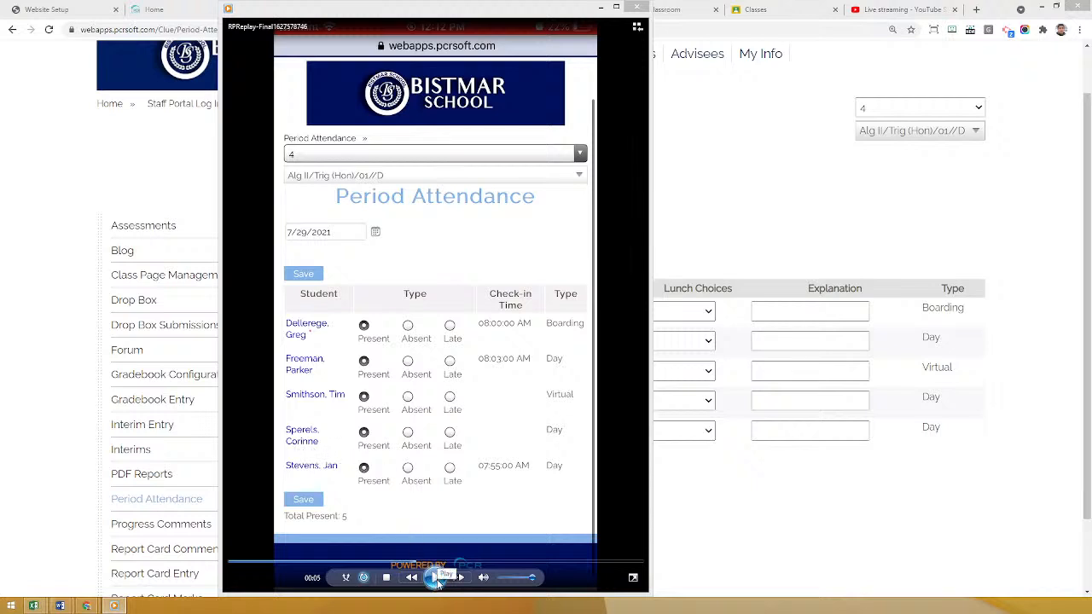
pyautogui.click(436, 578)
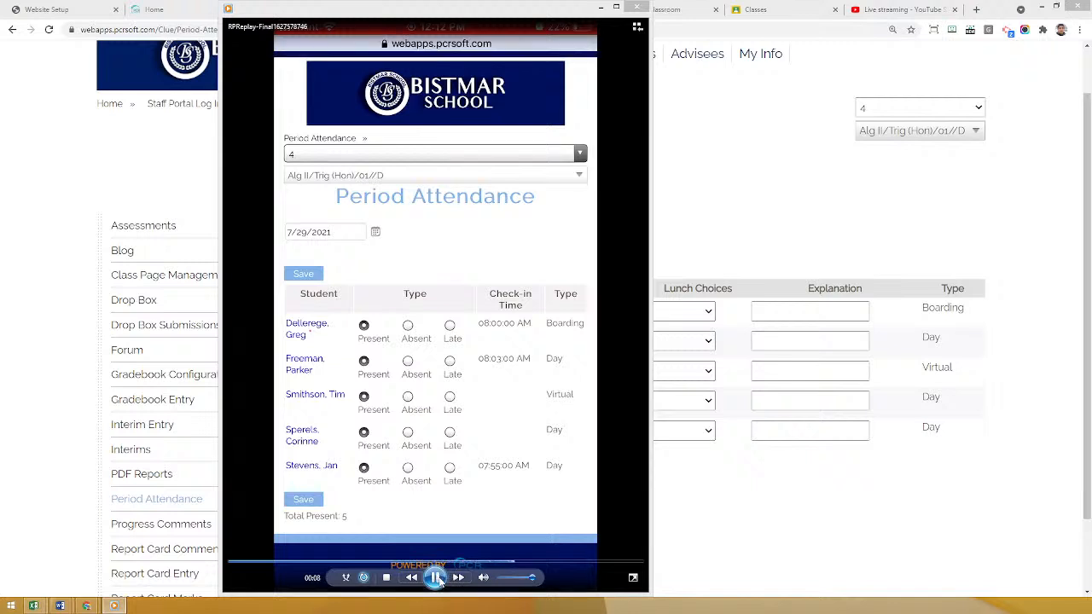
pyautogui.click(436, 578)
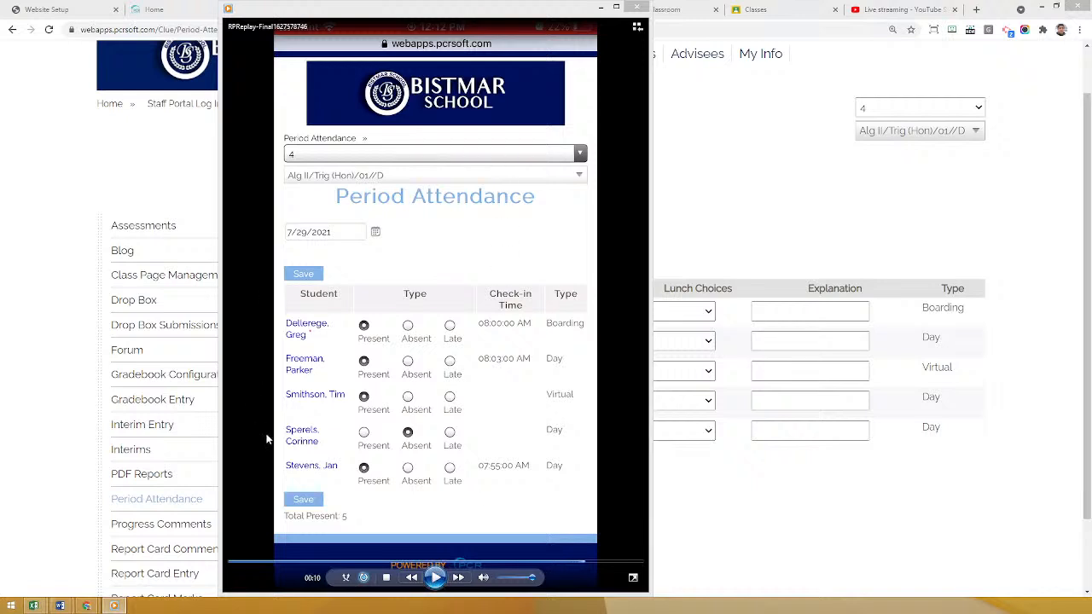
pyautogui.click(54, 381)
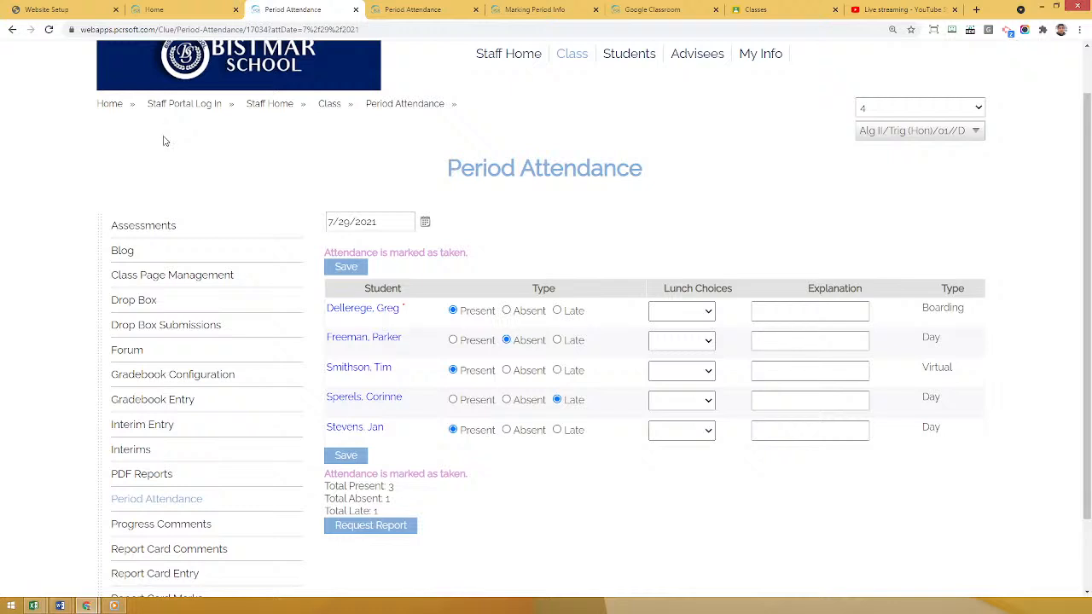
pyautogui.scroll(1, 622, 135)
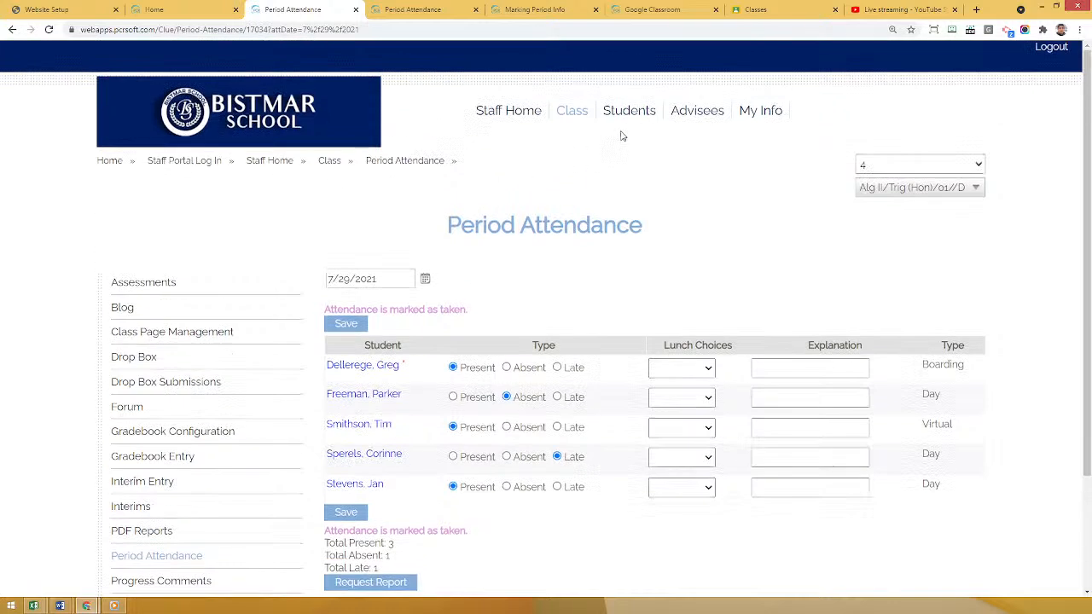
# - Open the Alg II/Trig (Hon) class page's Gradebook Configuration and look over its Preferences and Add New Category sections
pyautogui.click(572, 113)
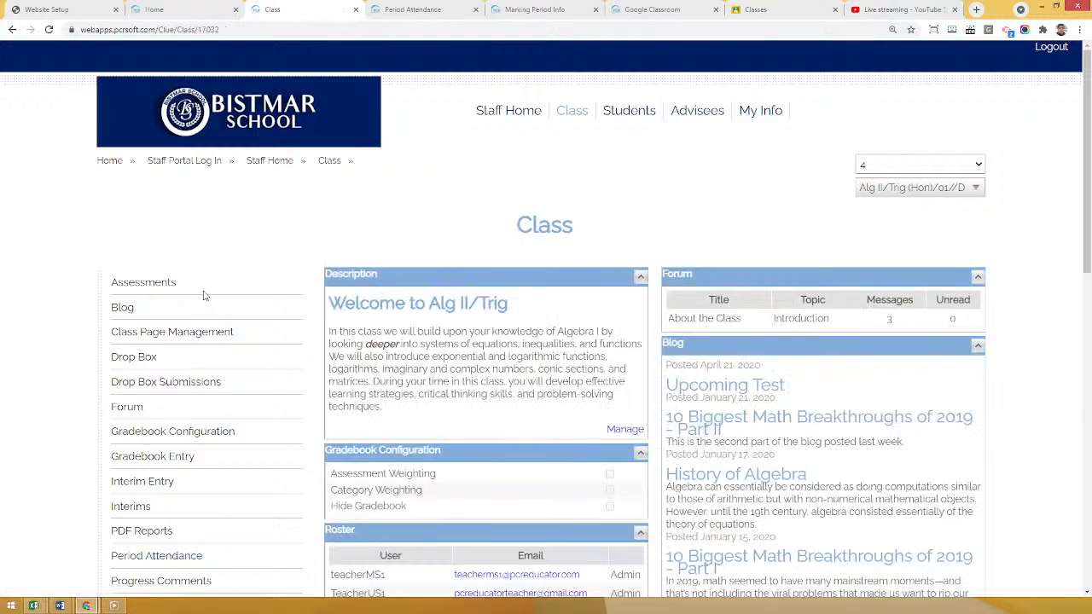
pyautogui.click(197, 435)
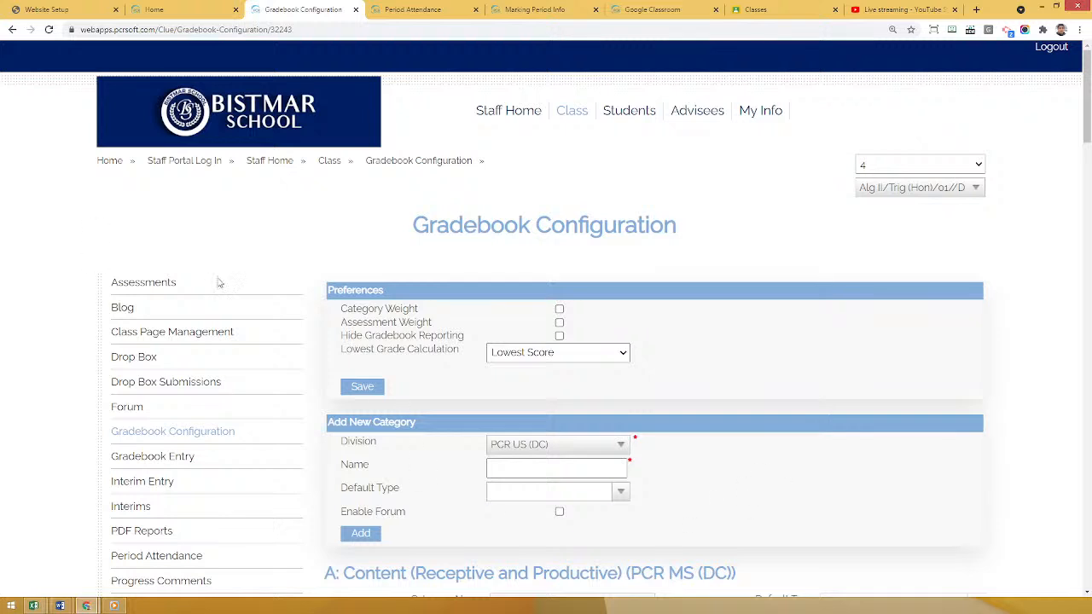
pyautogui.scroll(-1, 325, 268)
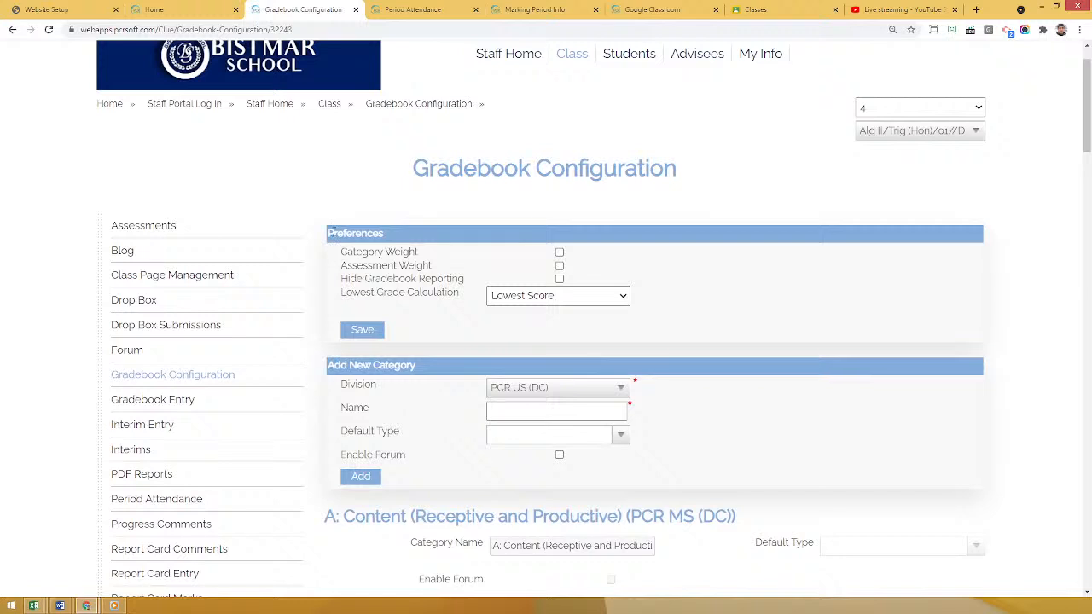
pyautogui.moveTo(331, 232); pyautogui.dragTo(383, 233)
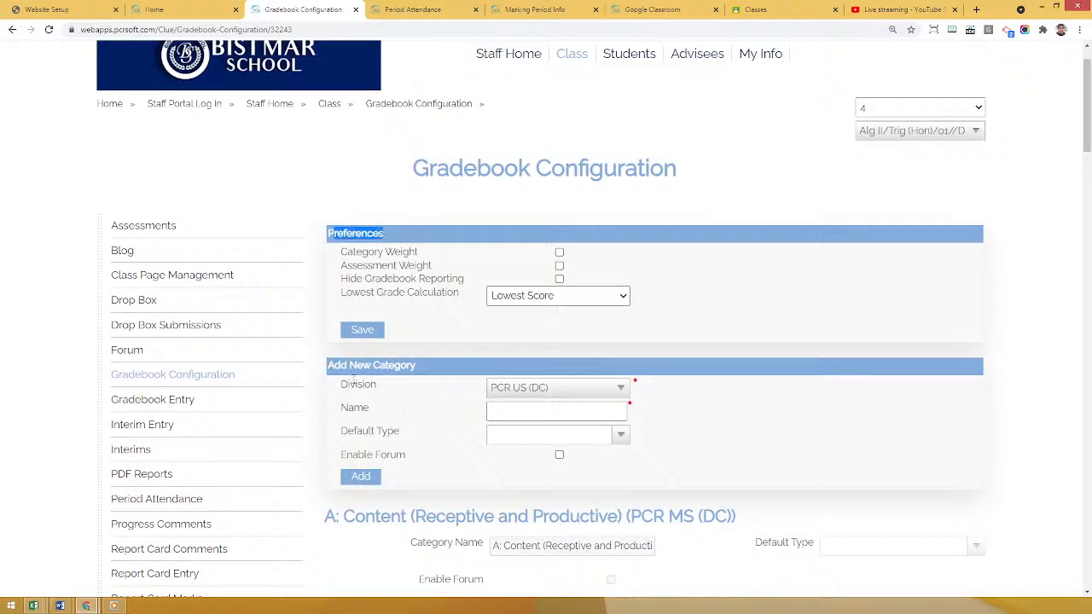
pyautogui.click(338, 364)
pyautogui.moveTo(338, 364); pyautogui.dragTo(417, 365)
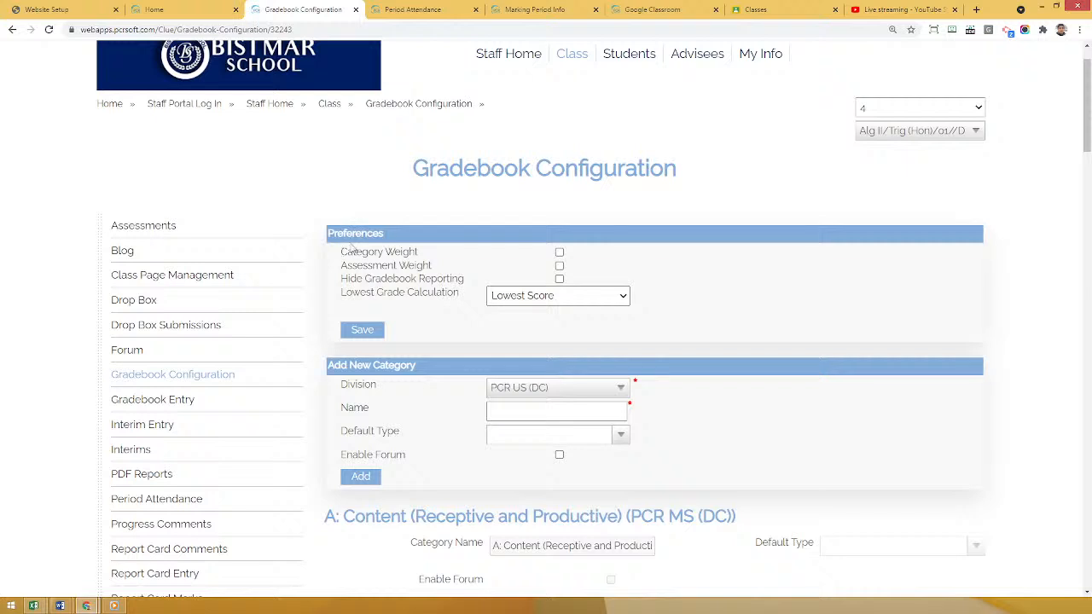
# - View the gradebook configuration of Calculus/01//C for comparison, and return to Alg II/Trig (Hon)/01//D
pyautogui.click(891, 133)
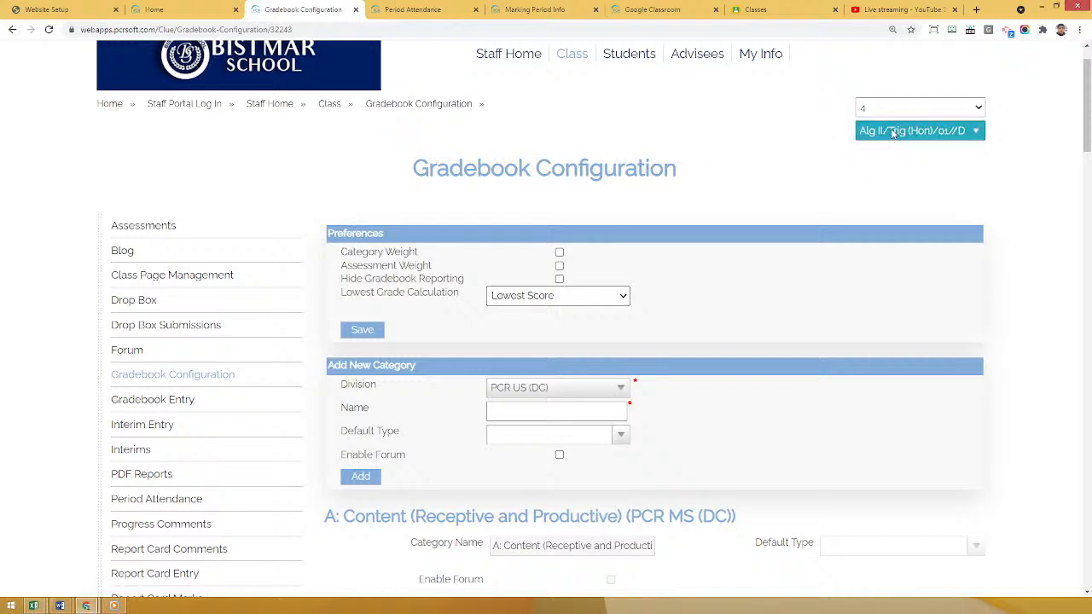
pyautogui.click(896, 179)
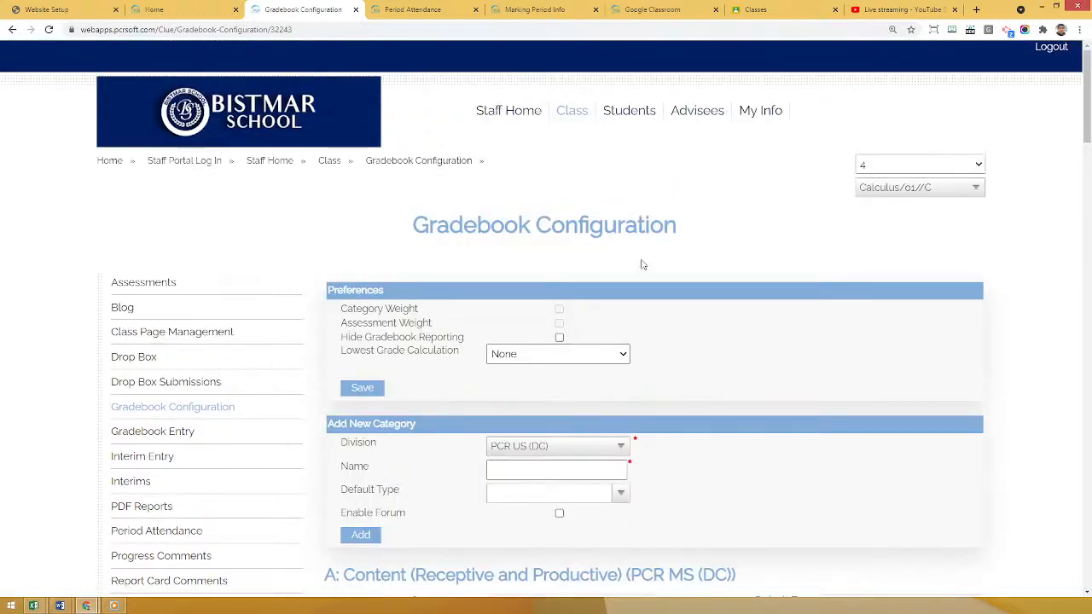
pyautogui.click(913, 188)
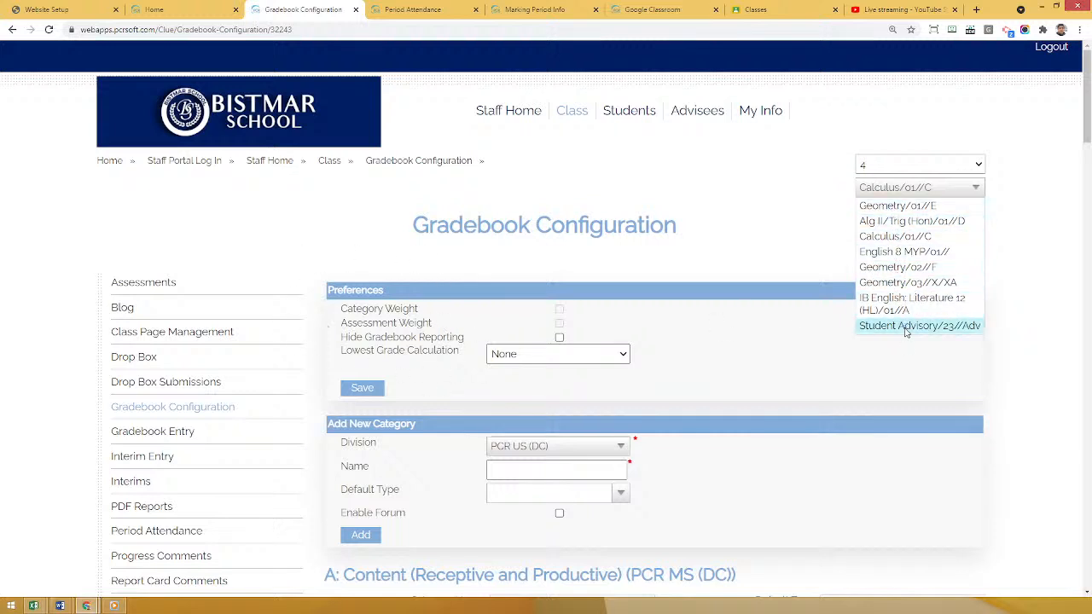
pyautogui.click(900, 224)
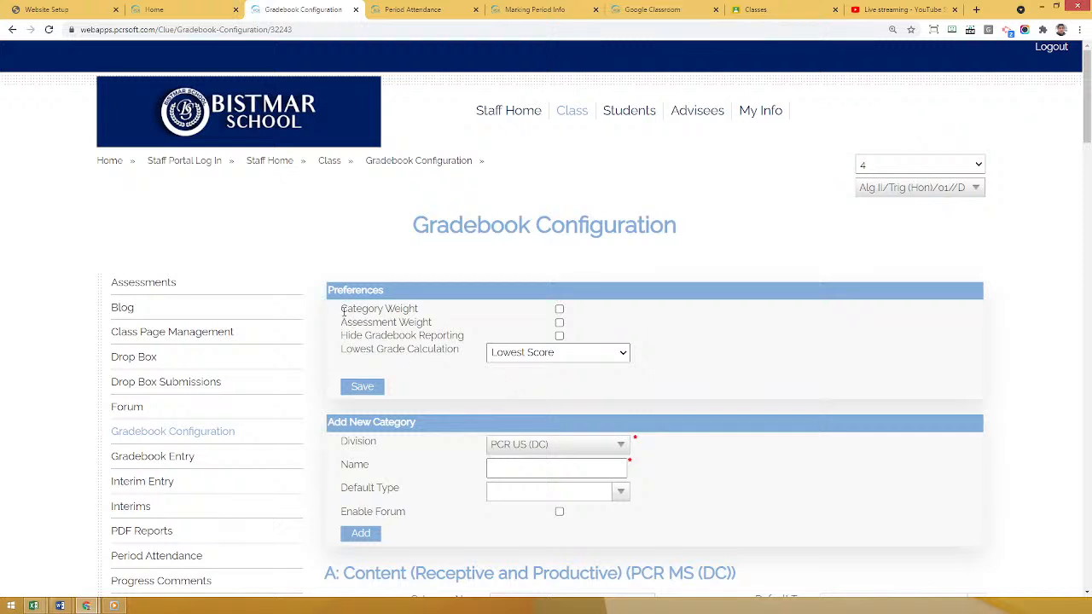
# - Enable Category Weight in the Alg II/Trig (Hon) gradebook preferences and save them
pyautogui.moveTo(343, 312); pyautogui.dragTo(420, 315)
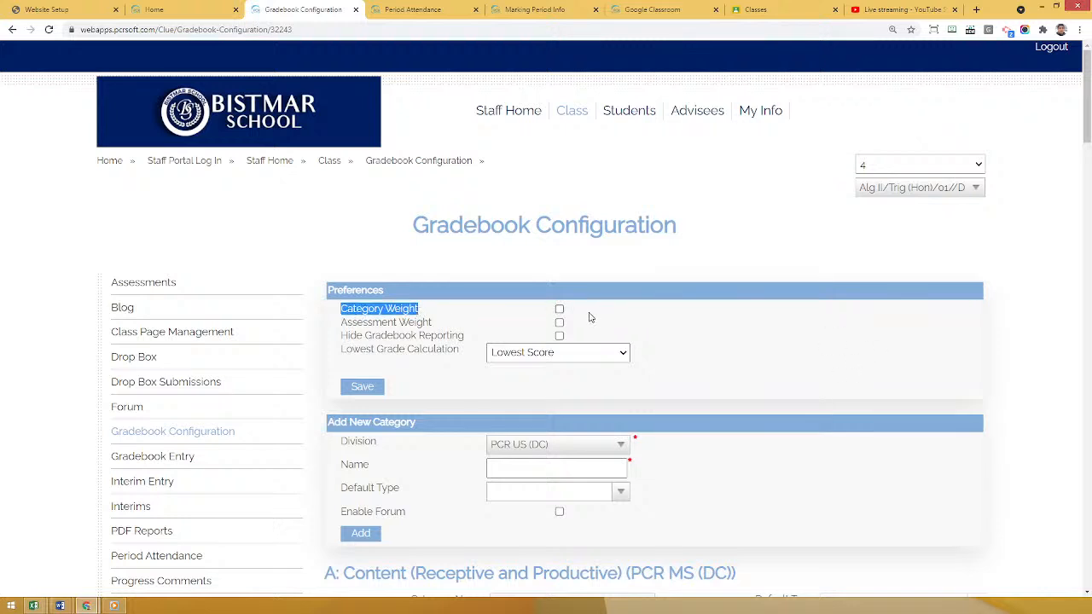
pyautogui.click(560, 310)
pyautogui.click(360, 391)
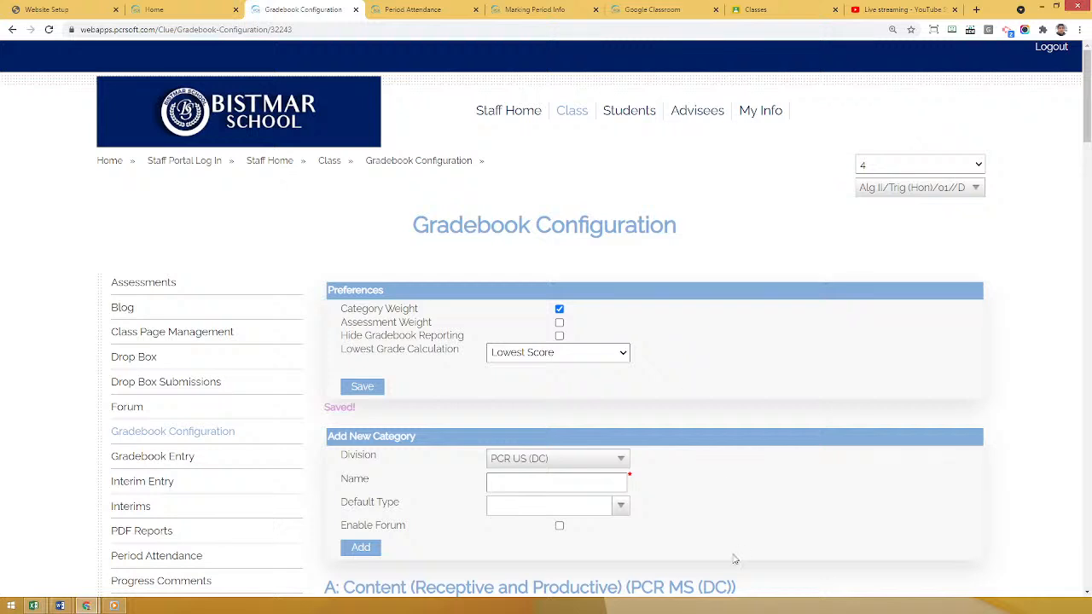
# - Examine the Category Weight, Assessment Weight and Hide Gradebook Reporting preferences, switching Hide Gradebook Reporting on and back off
pyautogui.moveTo(362, 309); pyautogui.dragTo(598, 288)
pyautogui.click(804, 376)
pyautogui.moveTo(347, 323); pyautogui.dragTo(446, 319)
pyautogui.click(464, 335)
pyautogui.scroll(-1, 802, 346)
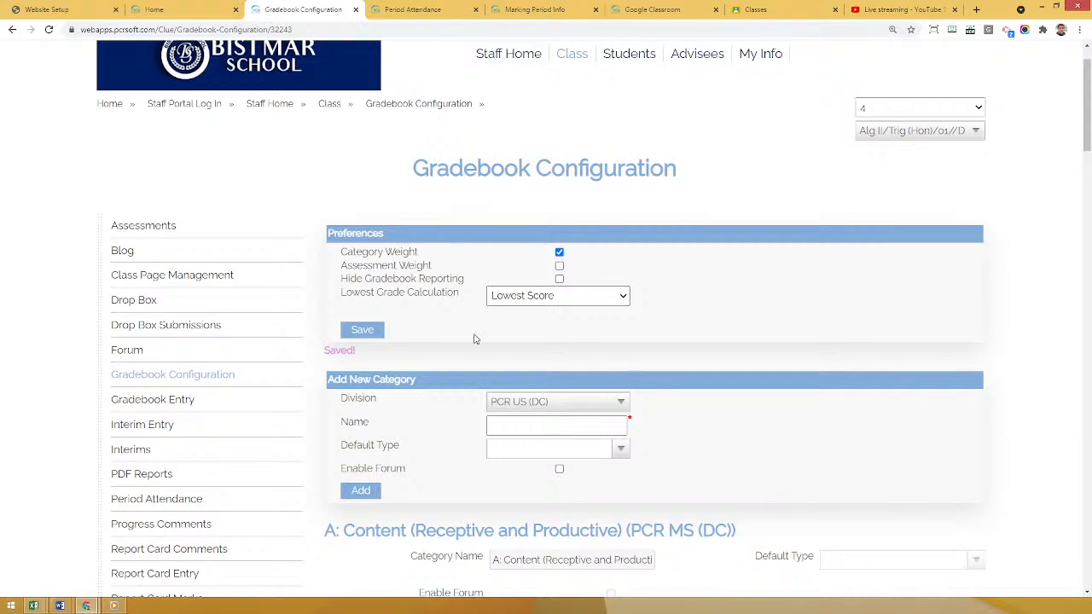
pyautogui.moveTo(346, 284); pyautogui.dragTo(468, 288)
pyautogui.click(463, 283)
pyautogui.click(559, 279)
pyautogui.click(559, 278)
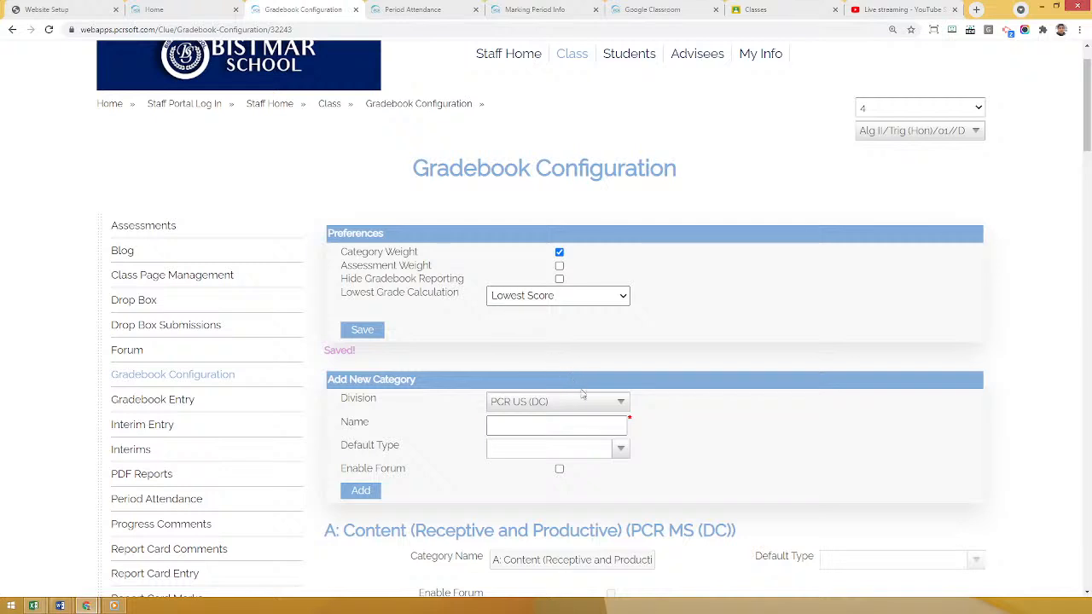
# - Review the available Lowest Grade Calculation options without changing the selection
pyautogui.click(610, 298)
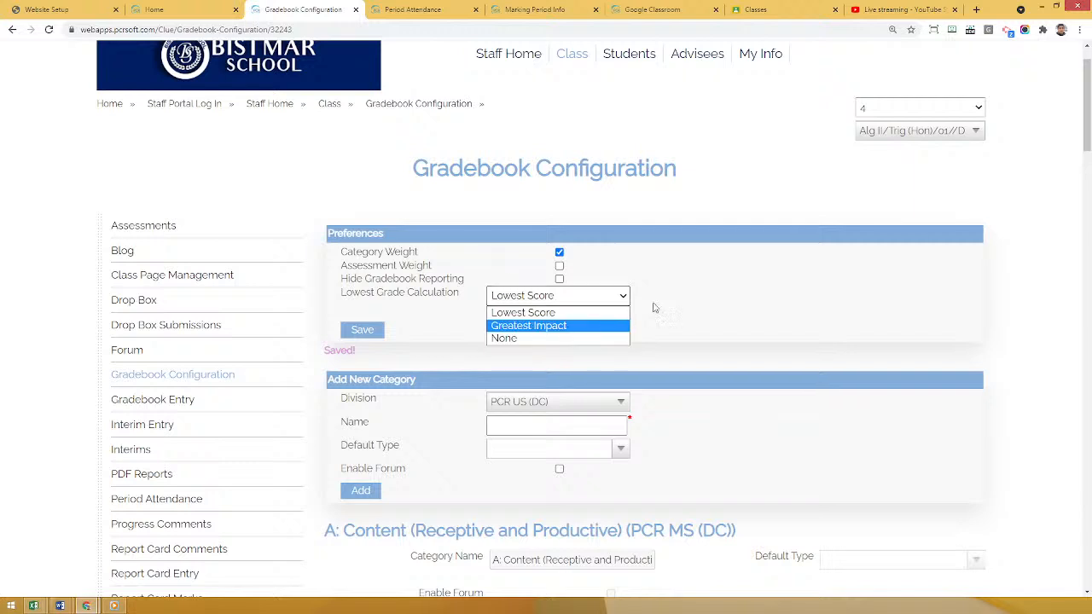
pyautogui.click(727, 301)
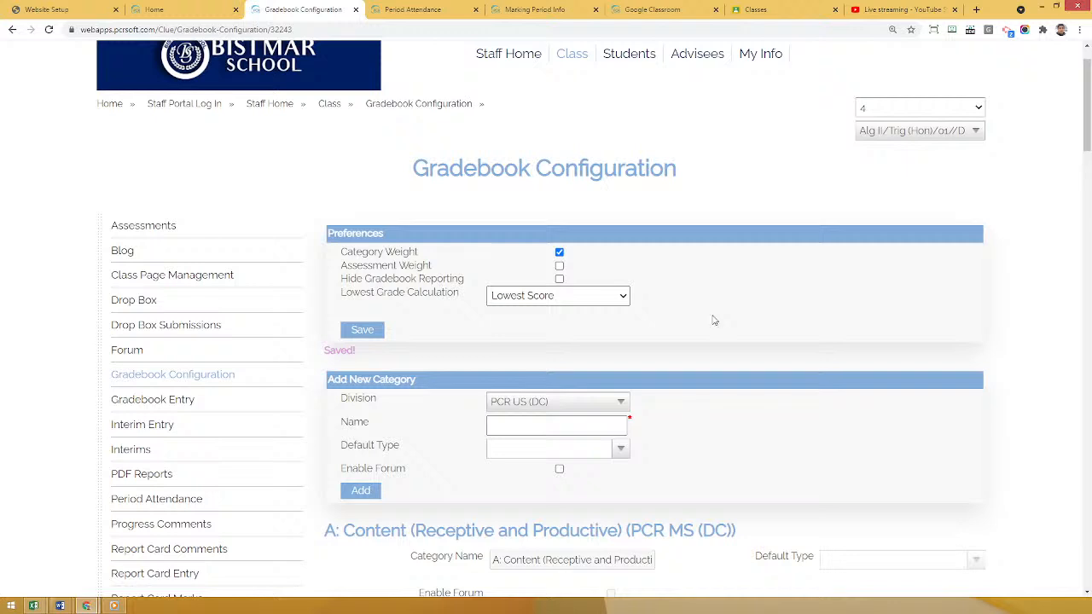
pyautogui.click(567, 295)
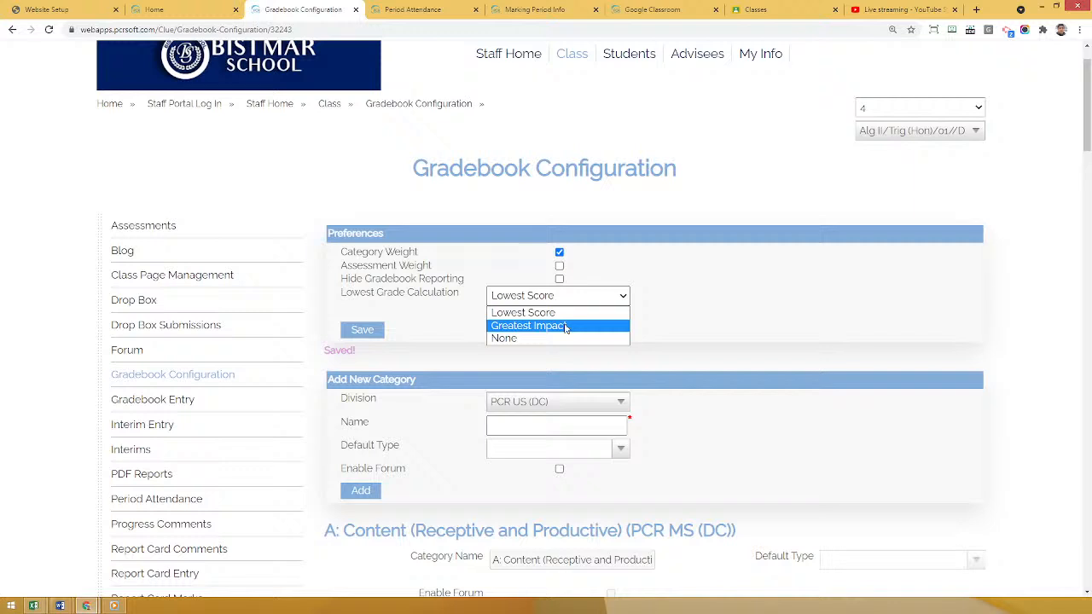
pyautogui.click(730, 328)
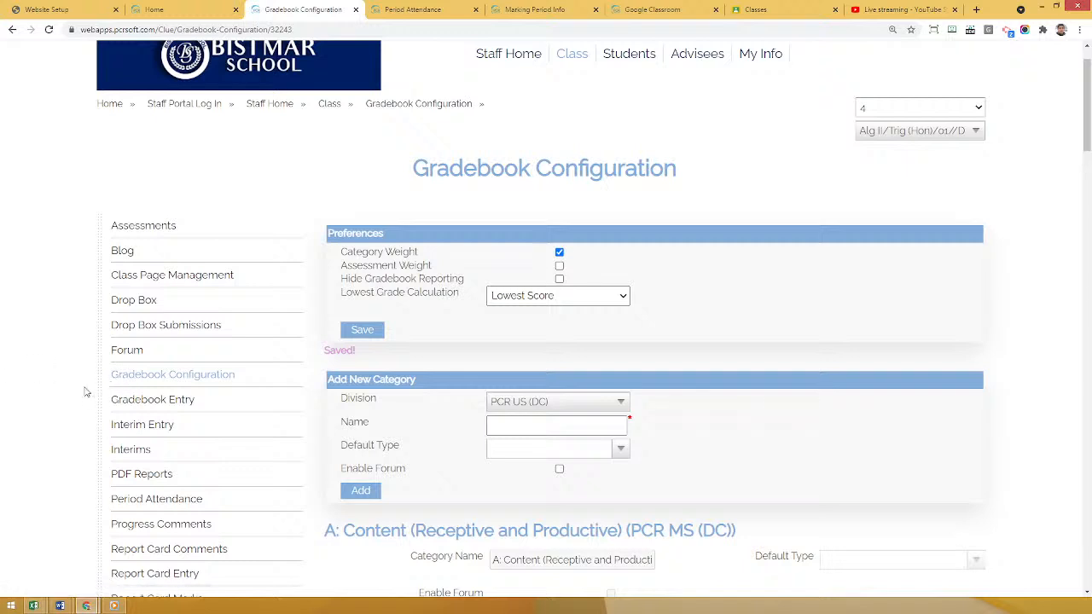
# - Compare the Category Weight and Assessment Weight preferences with those of Calculus/01//C, and return to Alg II/Trig (Hon)/01//D
pyautogui.scroll(-1, 85, 381)
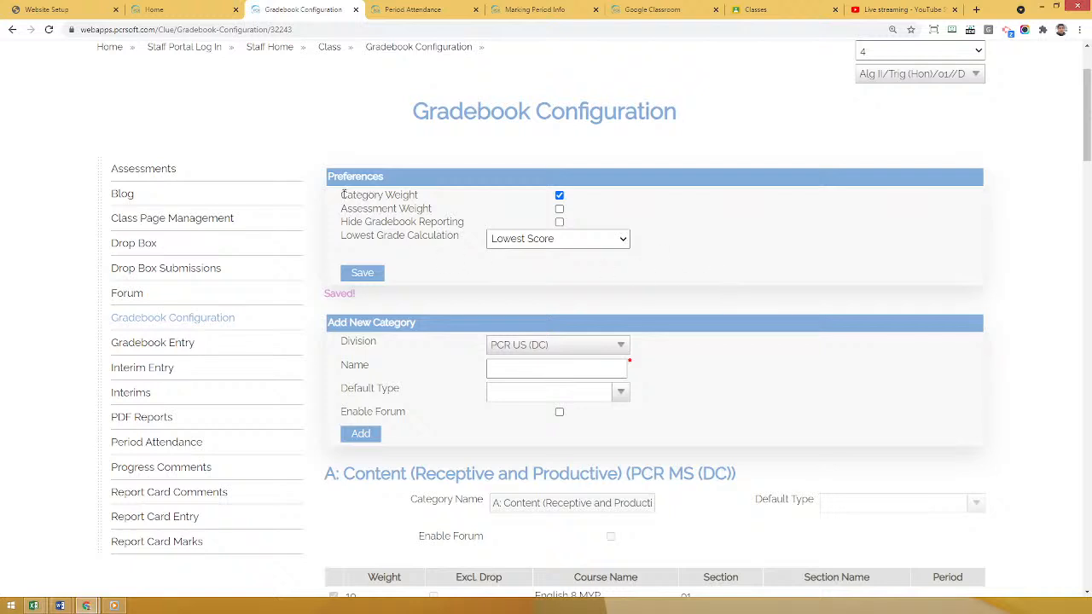
pyautogui.moveTo(341, 193); pyautogui.dragTo(450, 209)
pyautogui.click(450, 209)
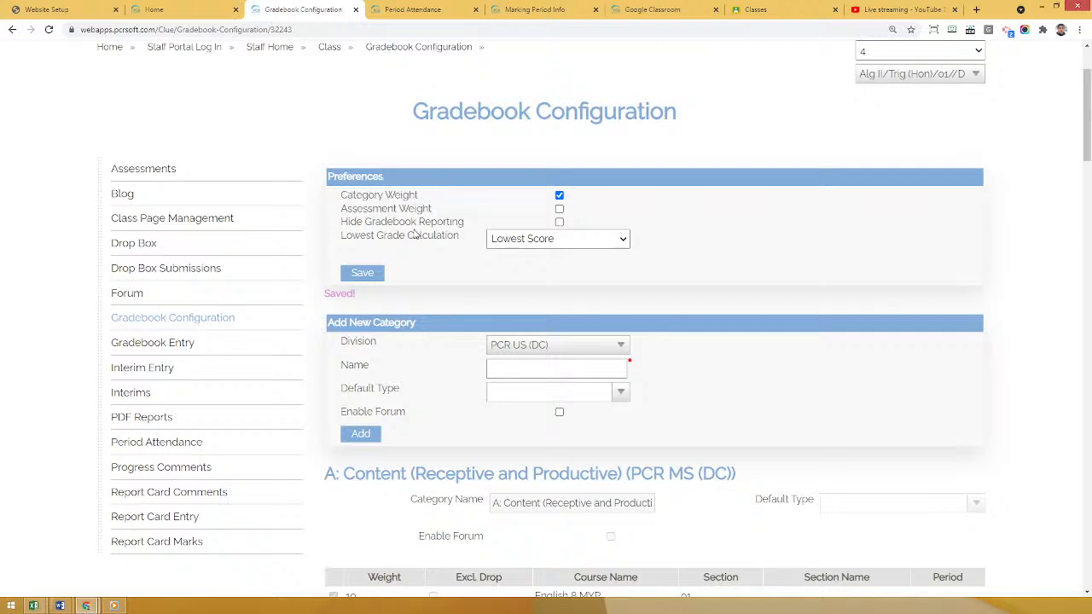
pyautogui.click(901, 75)
pyautogui.click(890, 123)
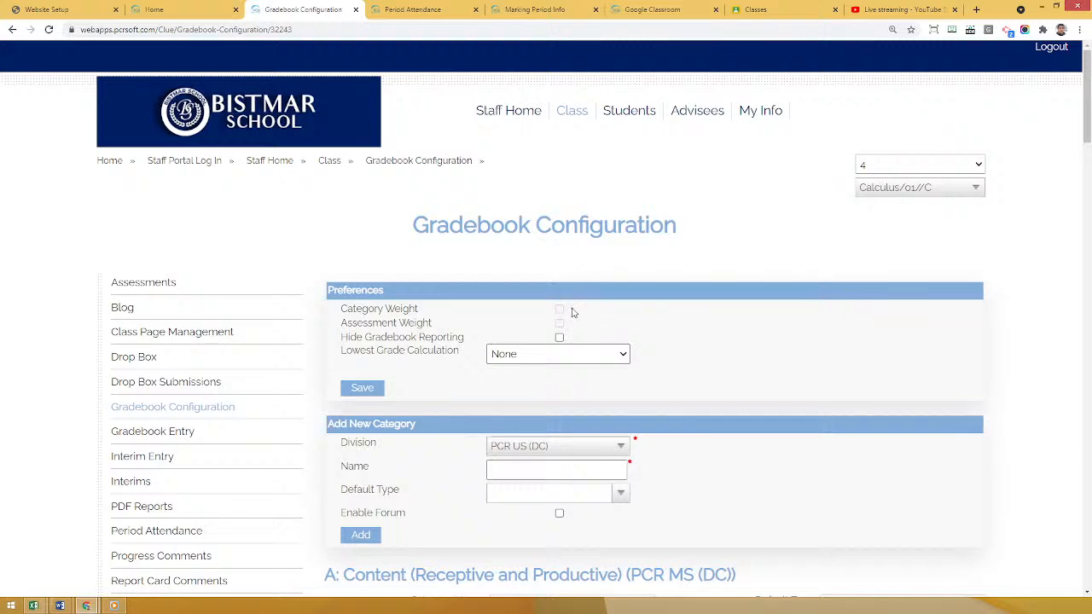
pyautogui.click(945, 187)
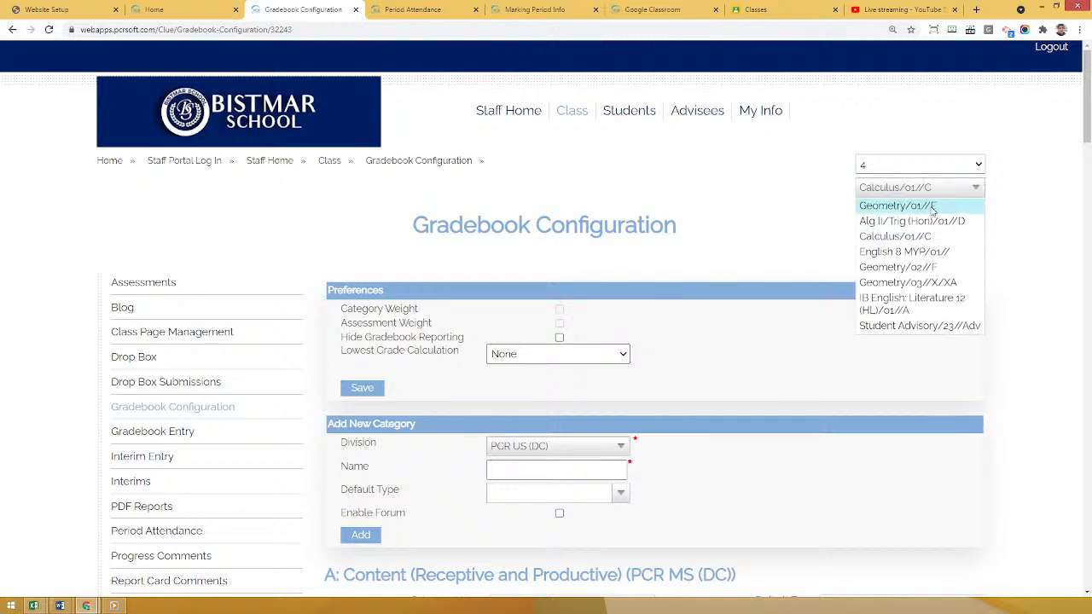
pyautogui.click(925, 222)
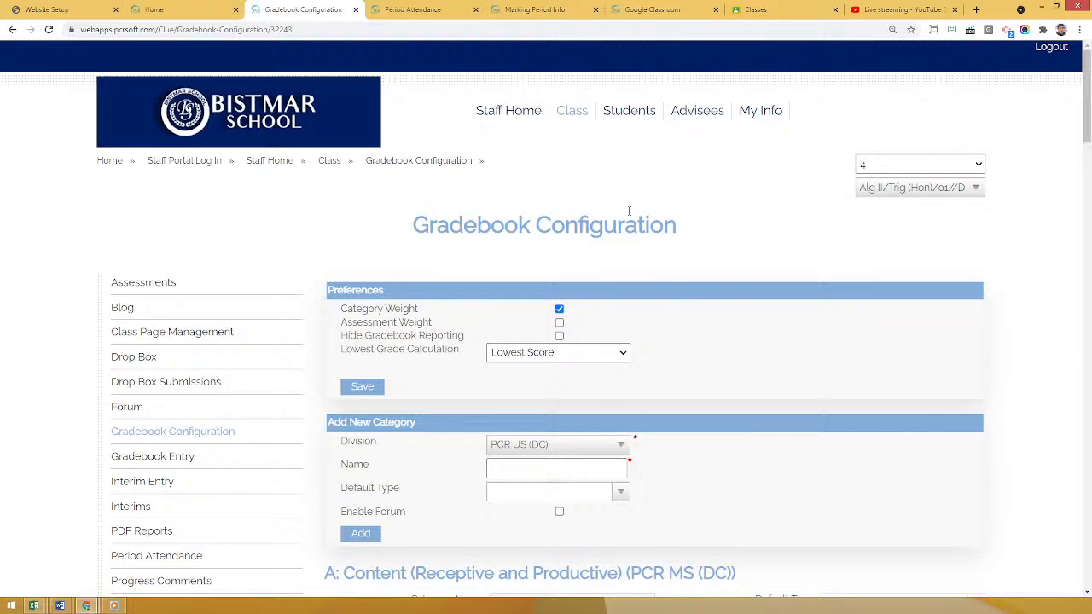
# - Open the Alg II/Trig (Hon) section 01 details from the admin Course Sections list and examine its Allow Weight Calculations Overwrite Until setting
pyautogui.click(445, 7)
pyautogui.click(534, 9)
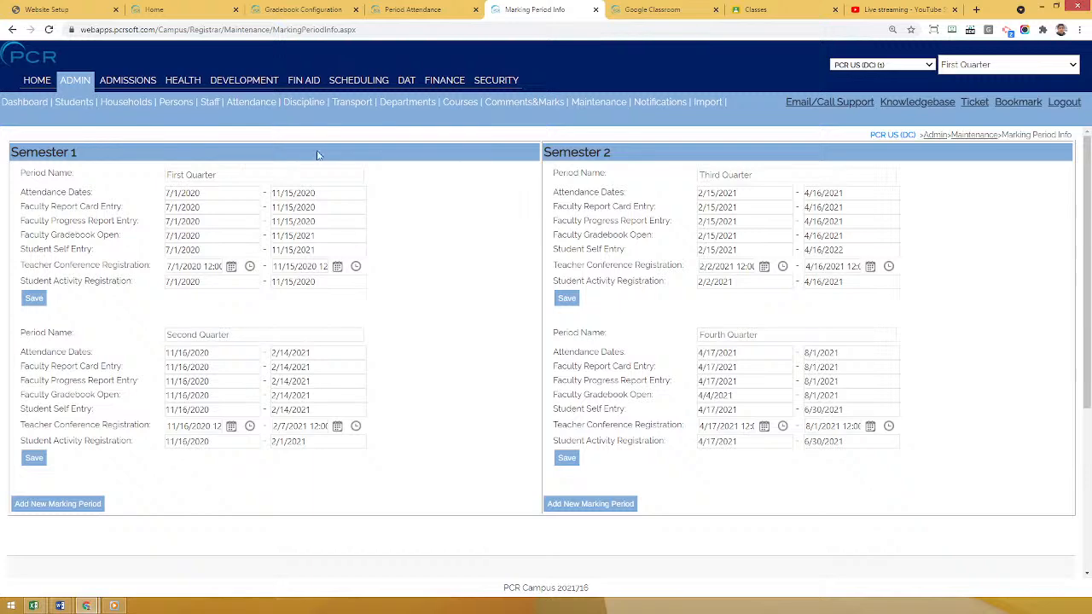
pyautogui.moveTo(460, 104)
pyautogui.click(461, 169)
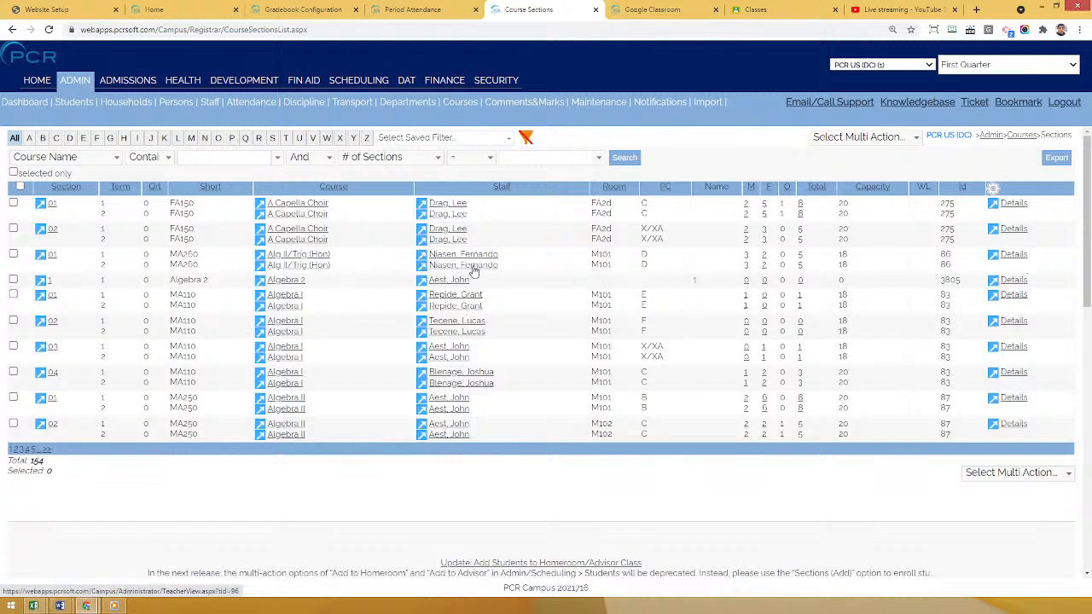
pyautogui.click(1014, 256)
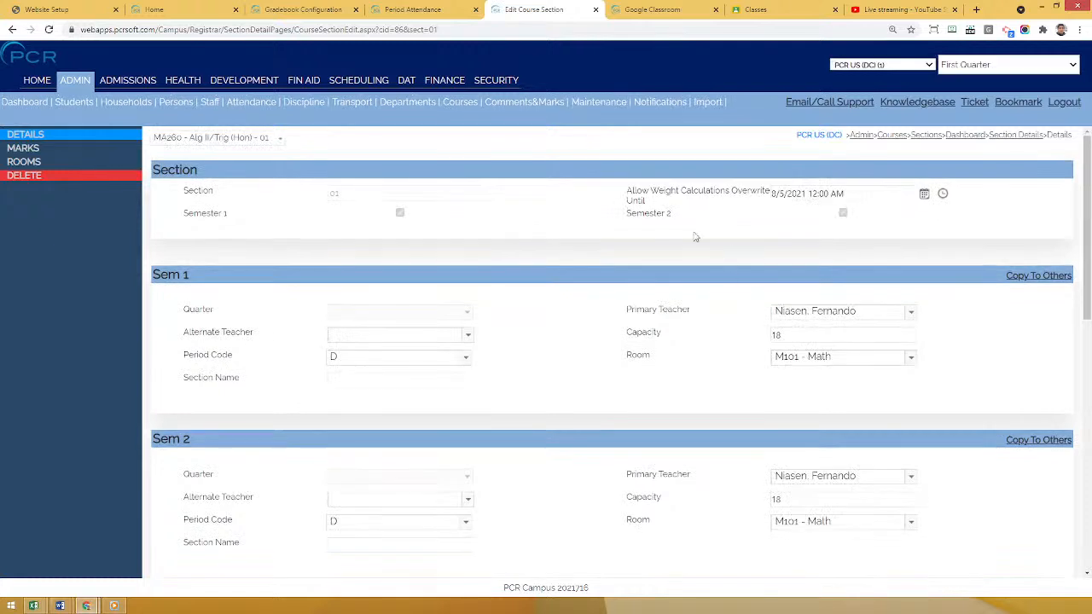
pyautogui.moveTo(627, 190); pyautogui.dragTo(655, 212)
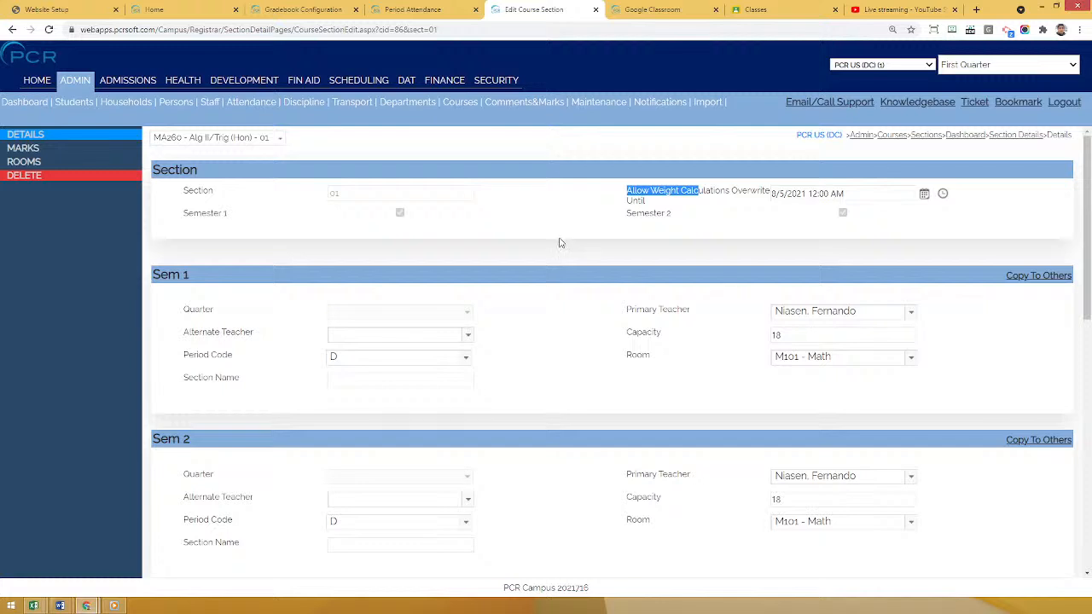
pyautogui.click(722, 213)
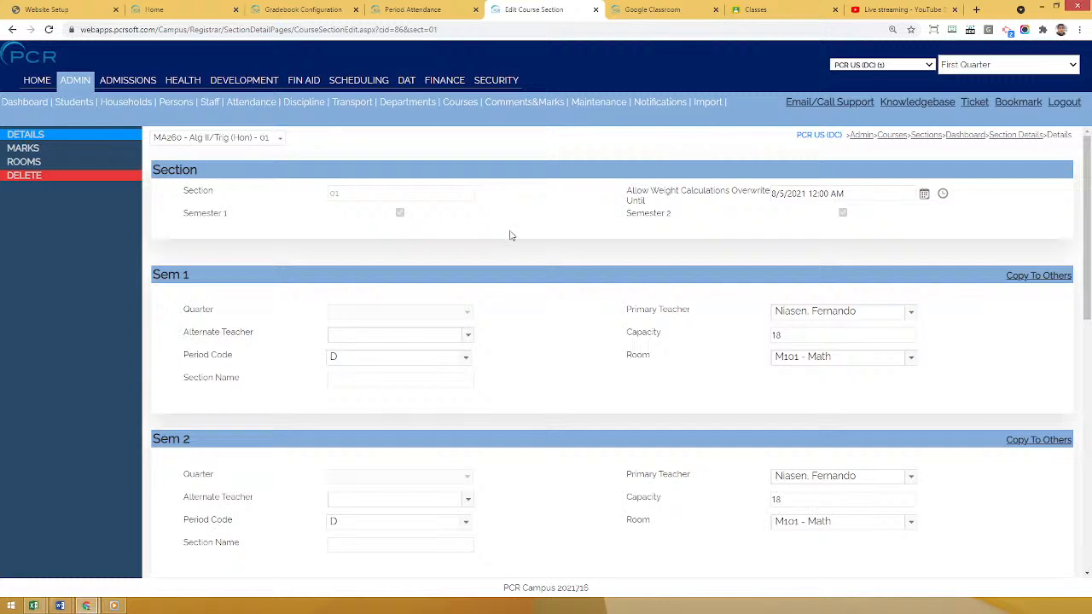
# - Return to the Gradebook Configuration page and review its Preferences section again
pyautogui.click(321, 7)
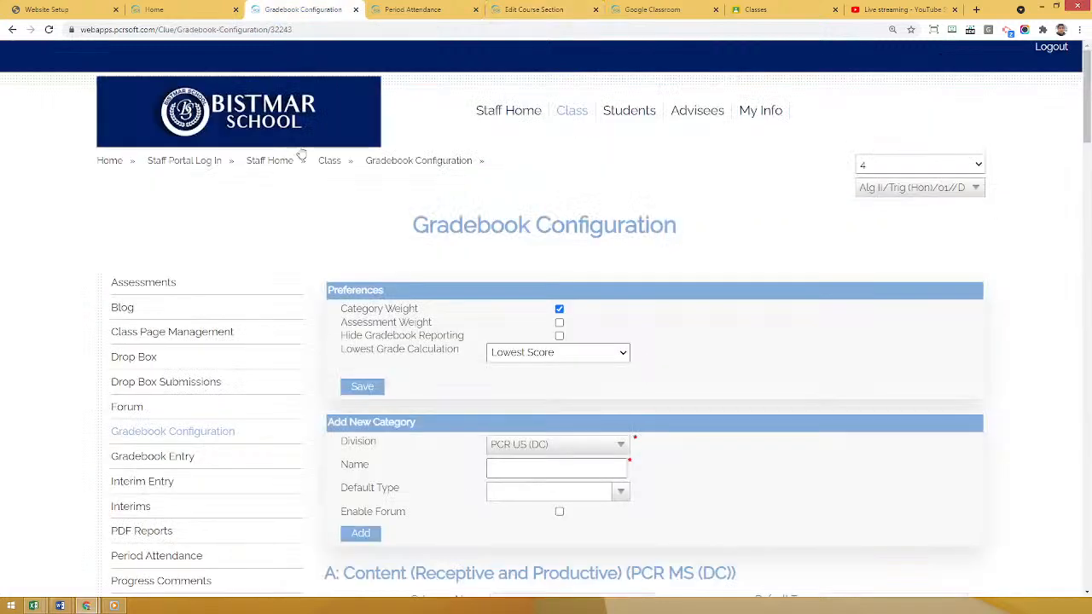
pyautogui.scroll(-1, 386, 230)
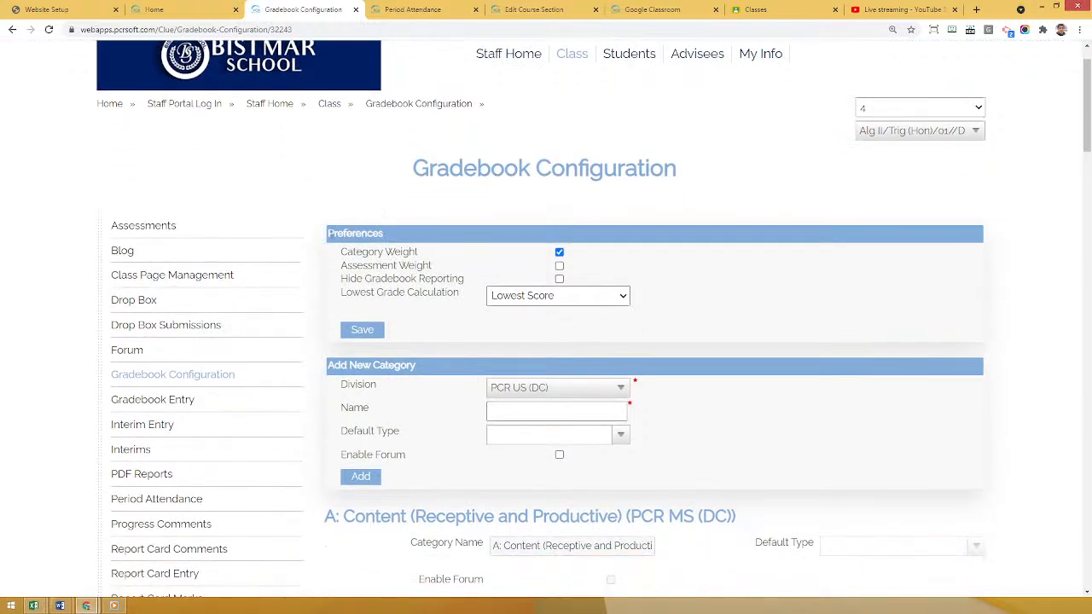
pyautogui.moveTo(327, 234); pyautogui.dragTo(404, 236)
pyautogui.moveTo(418, 250); pyautogui.dragTo(427, 252)
pyautogui.moveTo(328, 238); pyautogui.dragTo(381, 238)
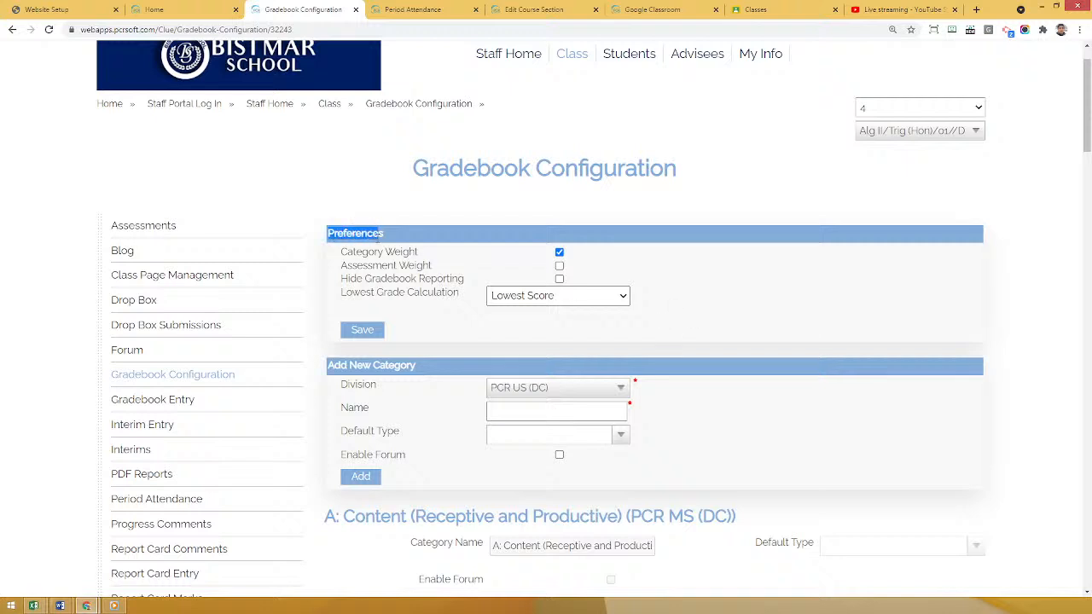
pyautogui.click(416, 290)
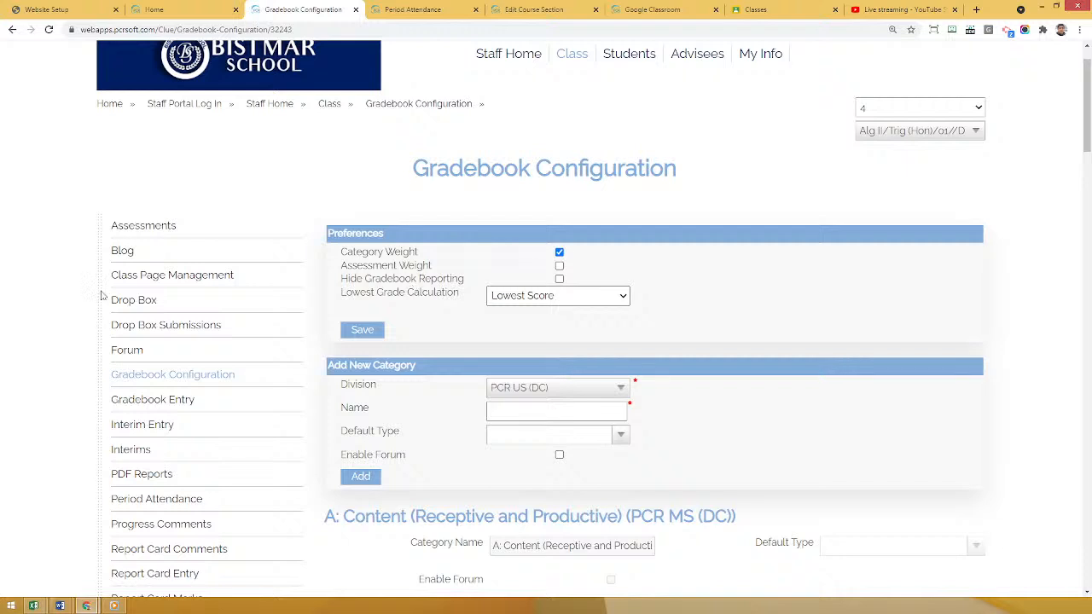
# - Add a gradebook category named Classwork for the PCR US (DC) division with Evaluation as its default type
pyautogui.scroll(-2, 336, 383)
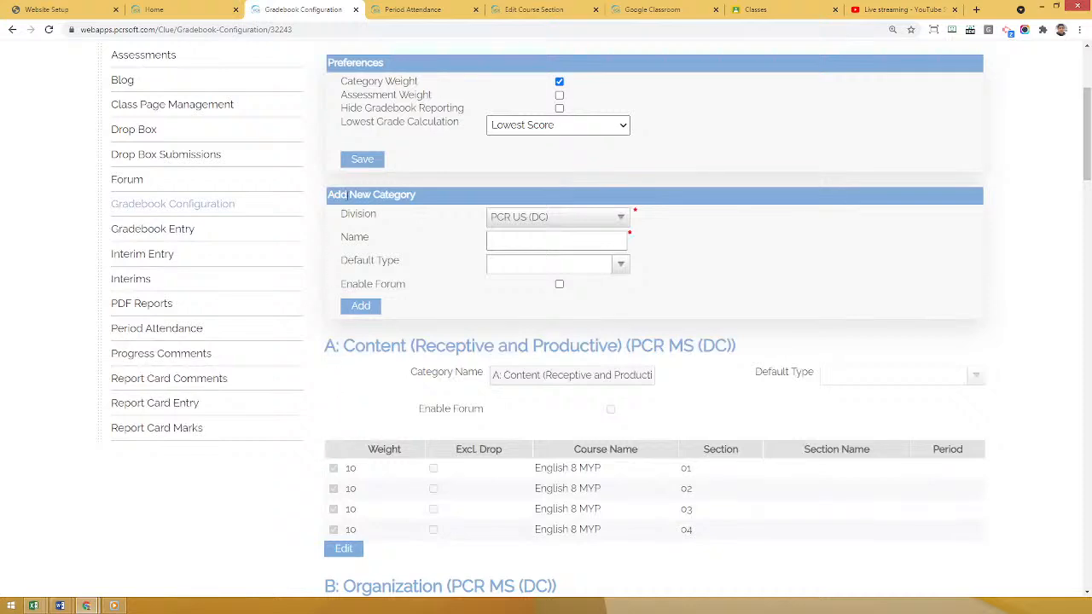
pyautogui.click(526, 239)
pyautogui.write('Cla')
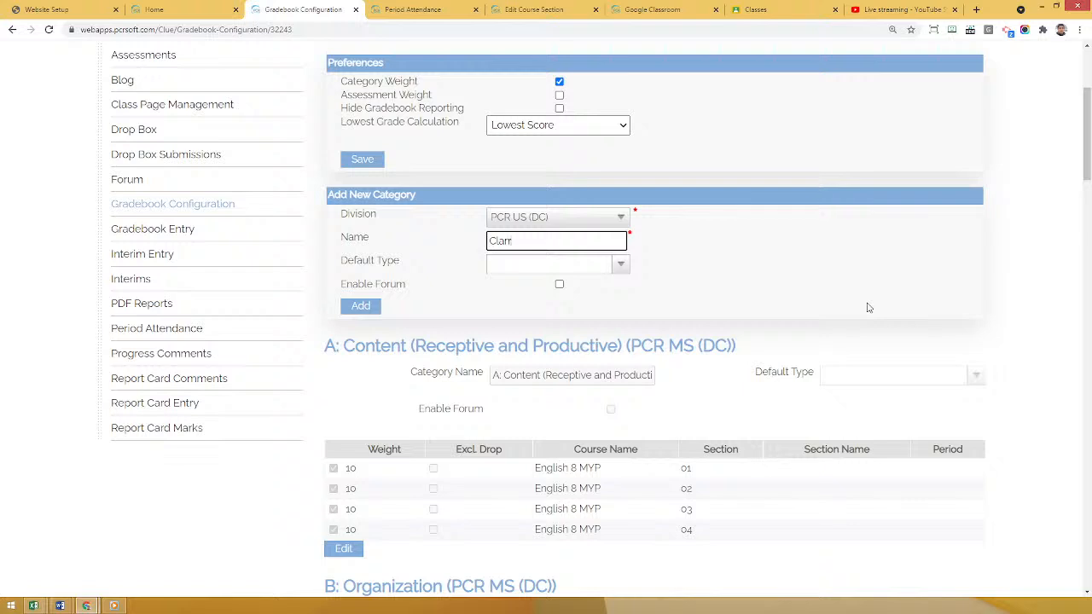
pyautogui.write('sswork')
pyautogui.moveTo(369, 261); pyautogui.dragTo(467, 265)
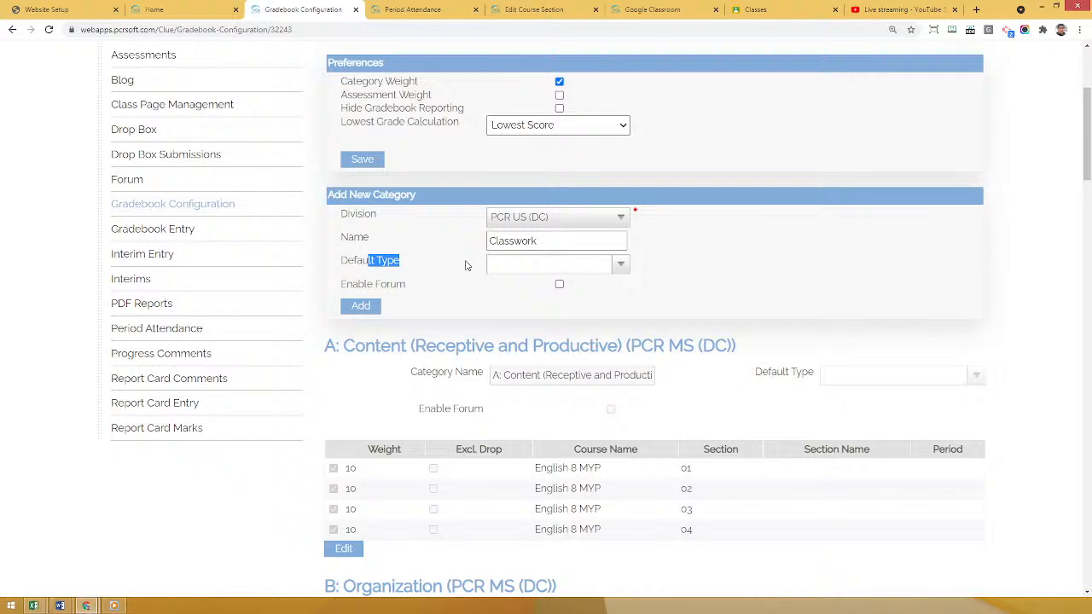
pyautogui.click(512, 265)
pyautogui.click(523, 312)
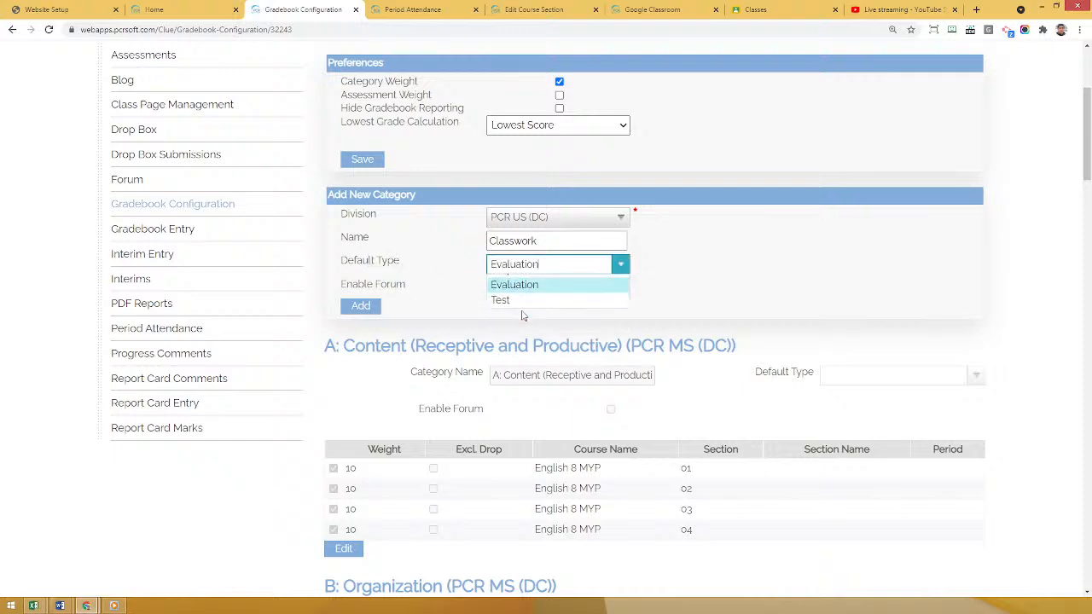
pyautogui.moveTo(363, 260); pyautogui.dragTo(425, 271)
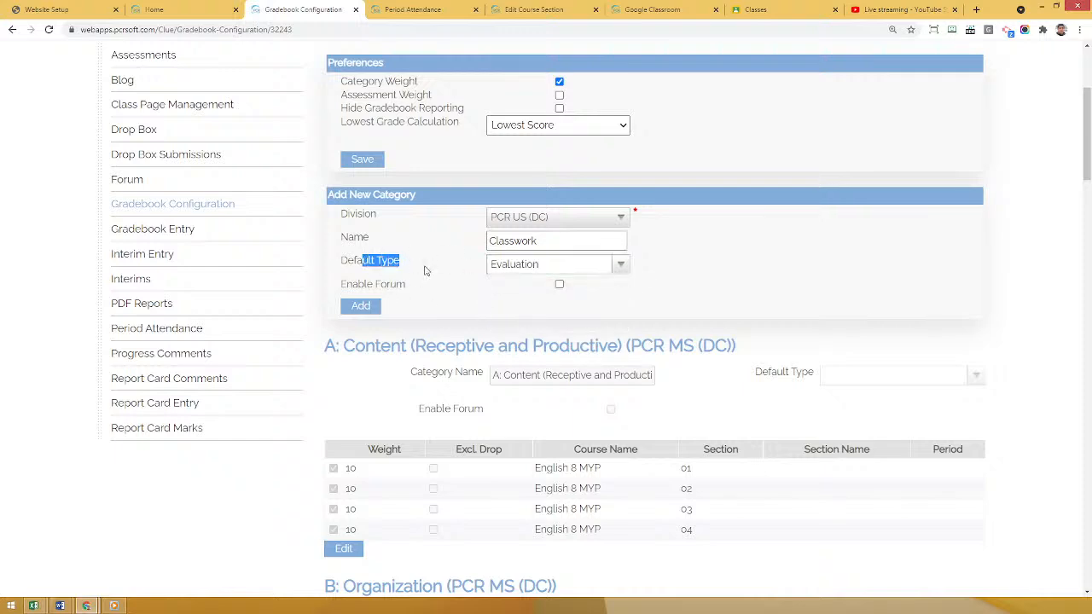
pyautogui.click(684, 283)
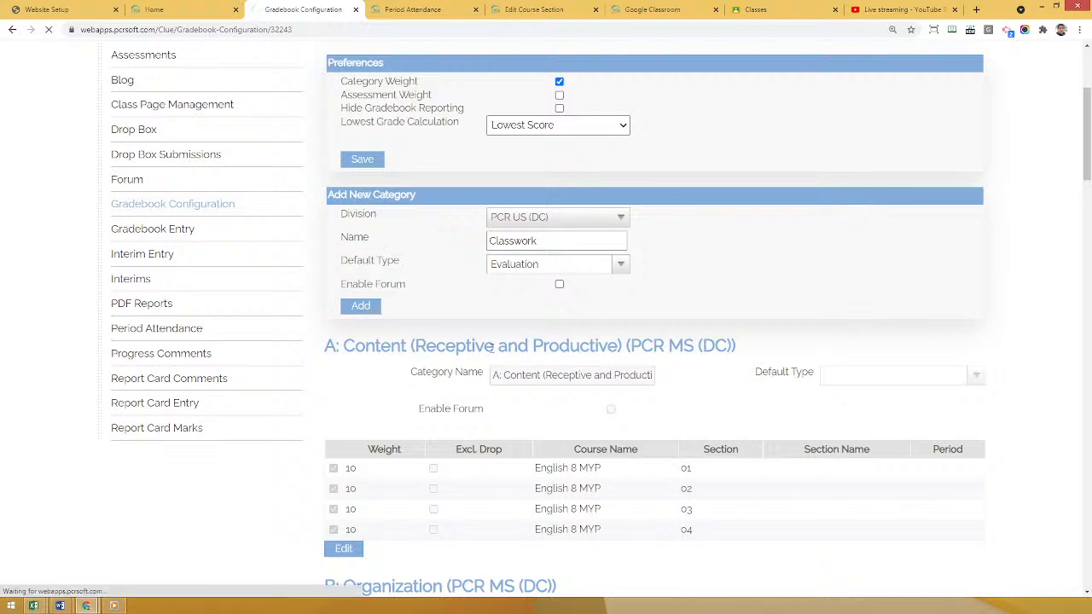
pyautogui.click(373, 310)
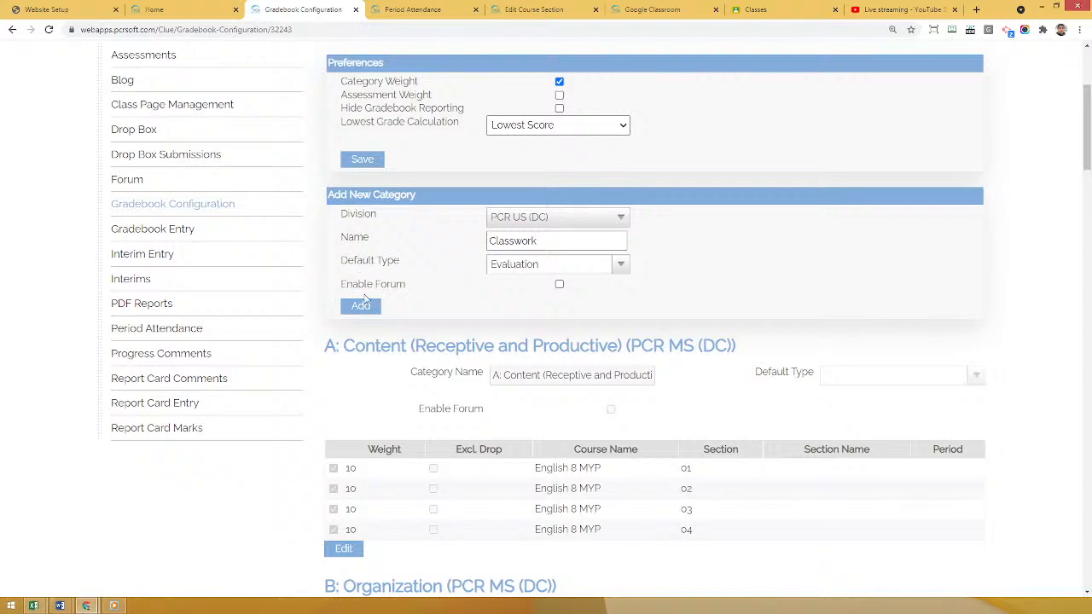
# - Enable the Classwork category for Alg II/Trig (Hon) section 01 with a weight of 10 and update it
pyautogui.scroll(-5, 370, 341)
pyautogui.scroll(-4, 226, 375)
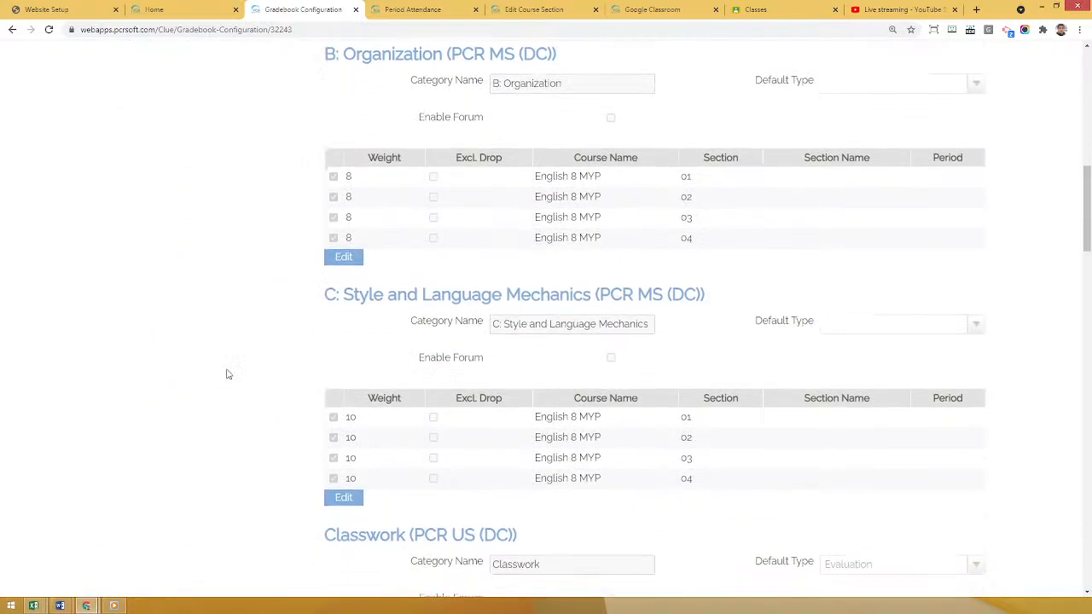
pyautogui.moveTo(333, 279); pyautogui.dragTo(528, 270)
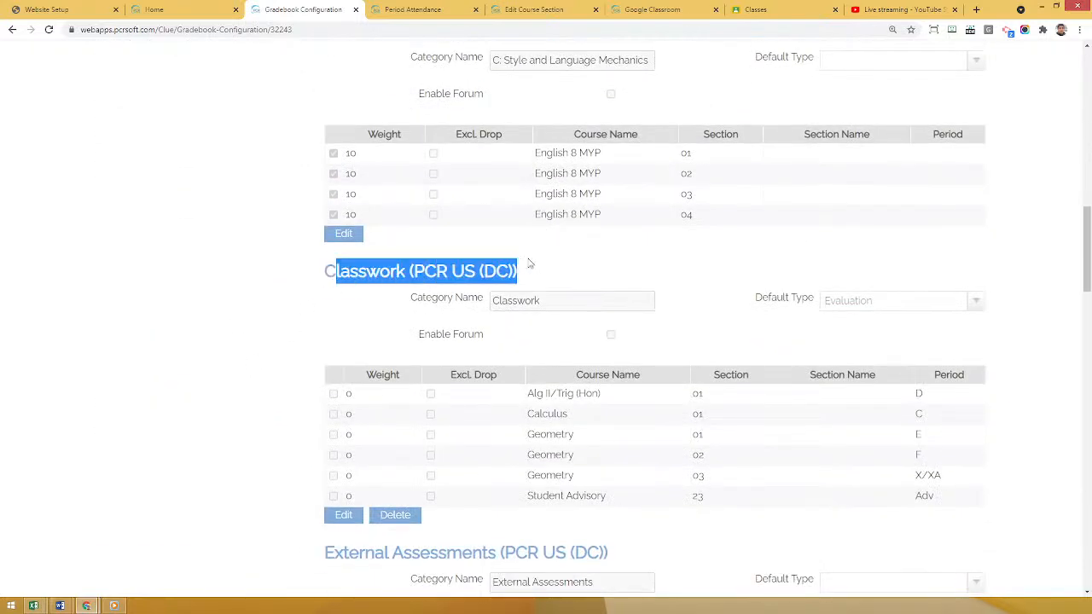
pyautogui.click(344, 517)
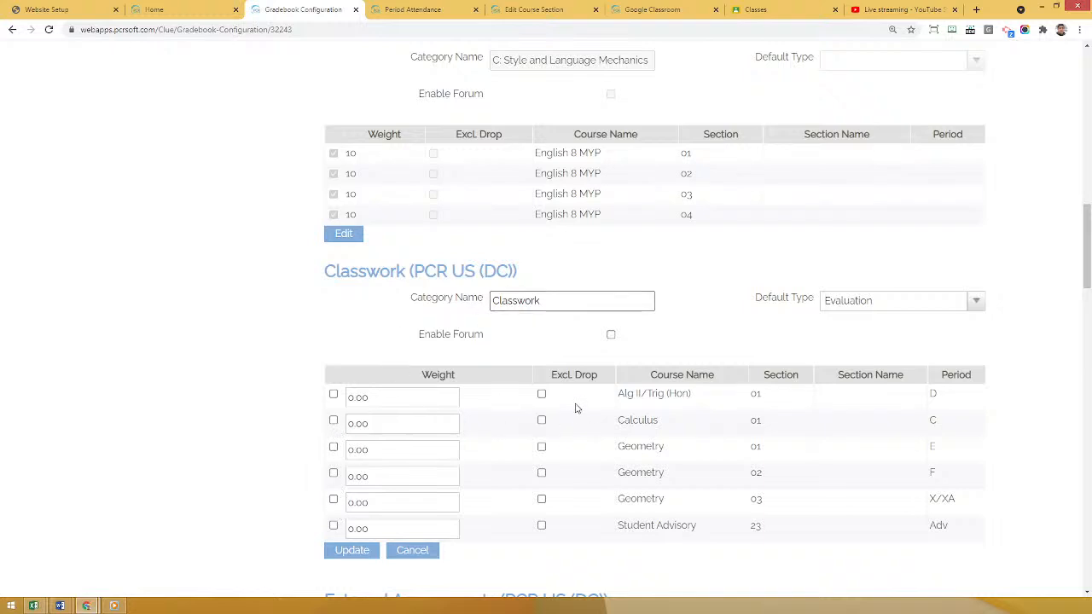
pyautogui.click(333, 395)
pyautogui.click(373, 397)
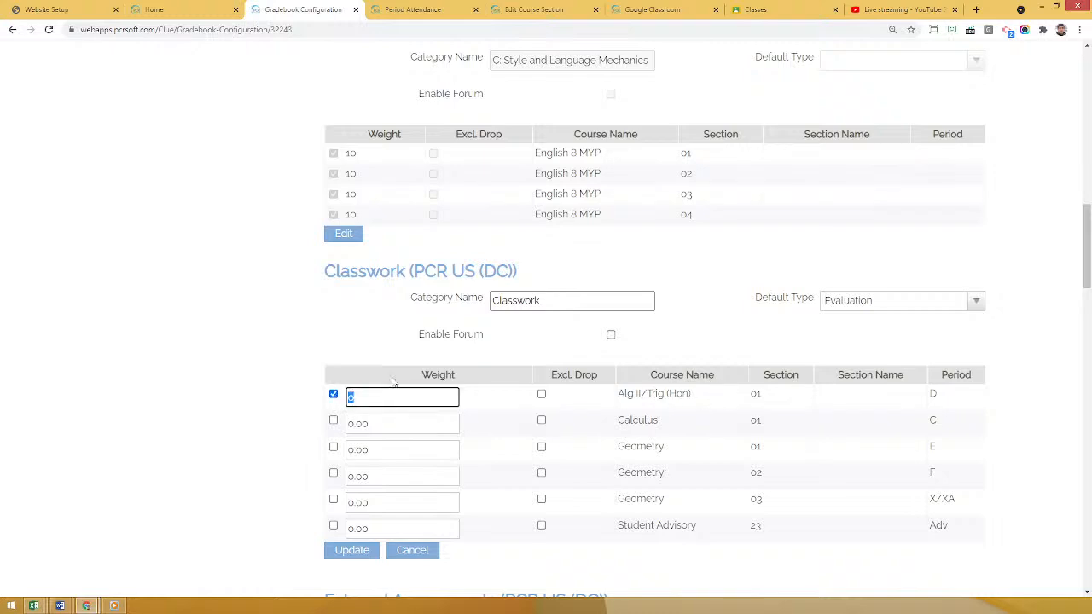
pyautogui.write('1')
pyautogui.click(518, 440)
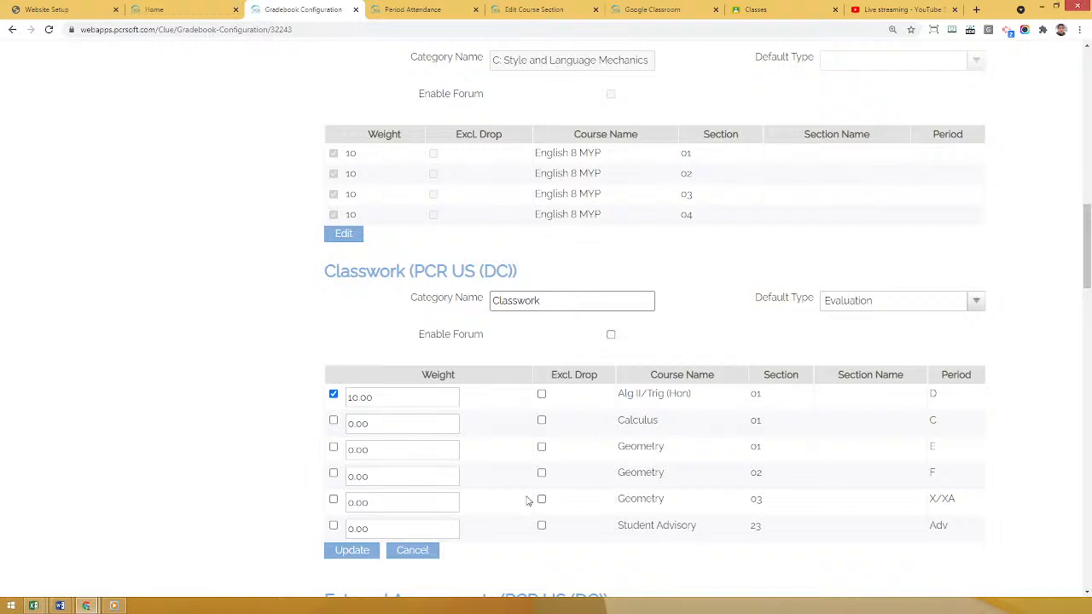
pyautogui.click(368, 401)
pyautogui.click(358, 552)
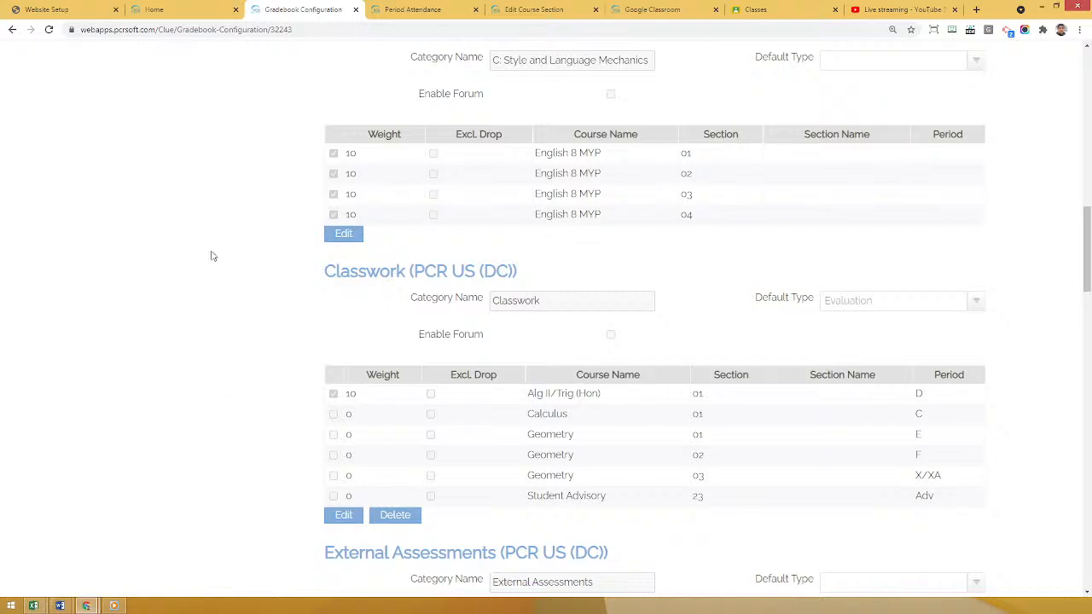
# - Start a new assessment for Alg II/Trig (Hon)/01//D and check its gradebook category choices, keeping Classwork
pyautogui.scroll(10, 201, 262)
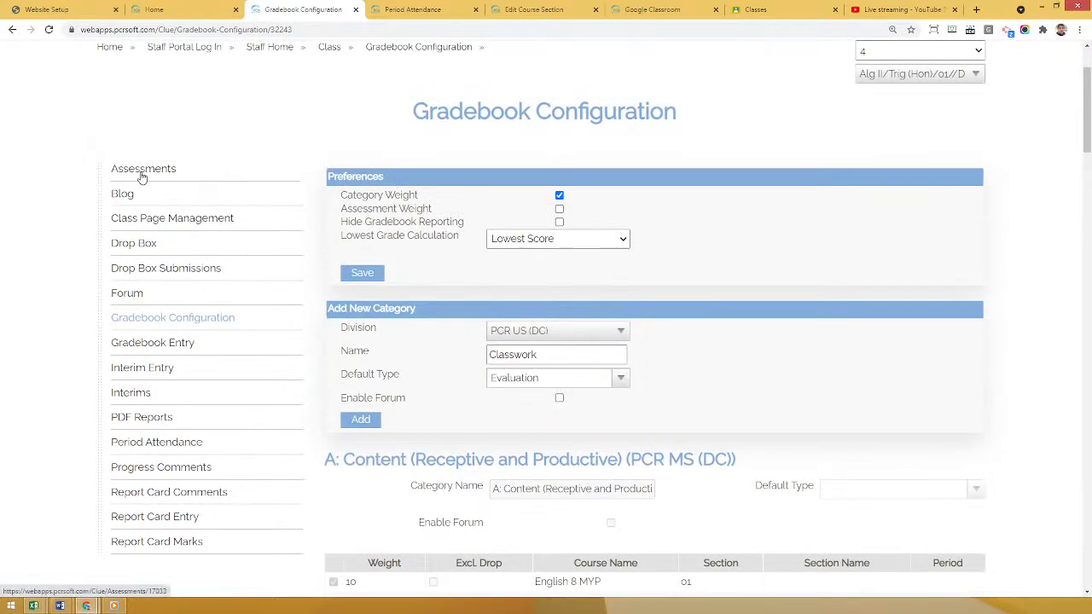
pyautogui.click(138, 173)
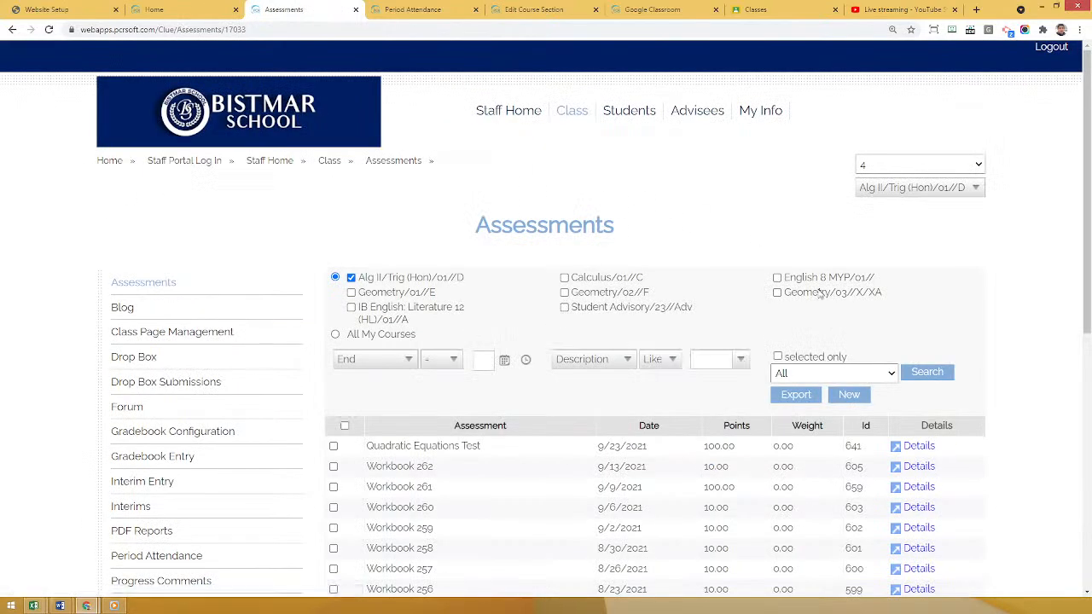
pyautogui.click(854, 405)
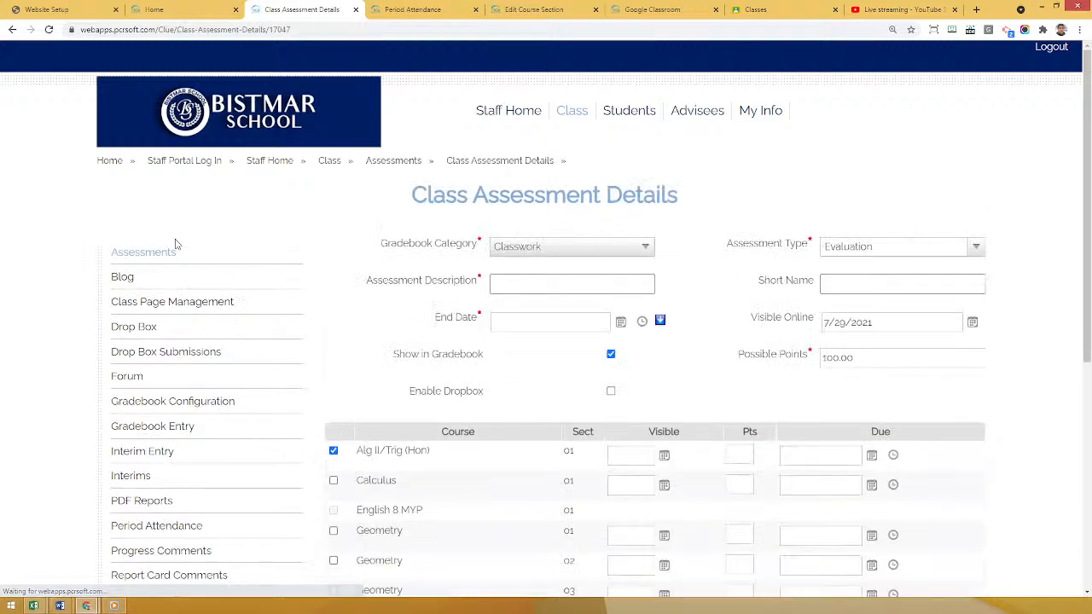
pyautogui.scroll(-1, 336, 316)
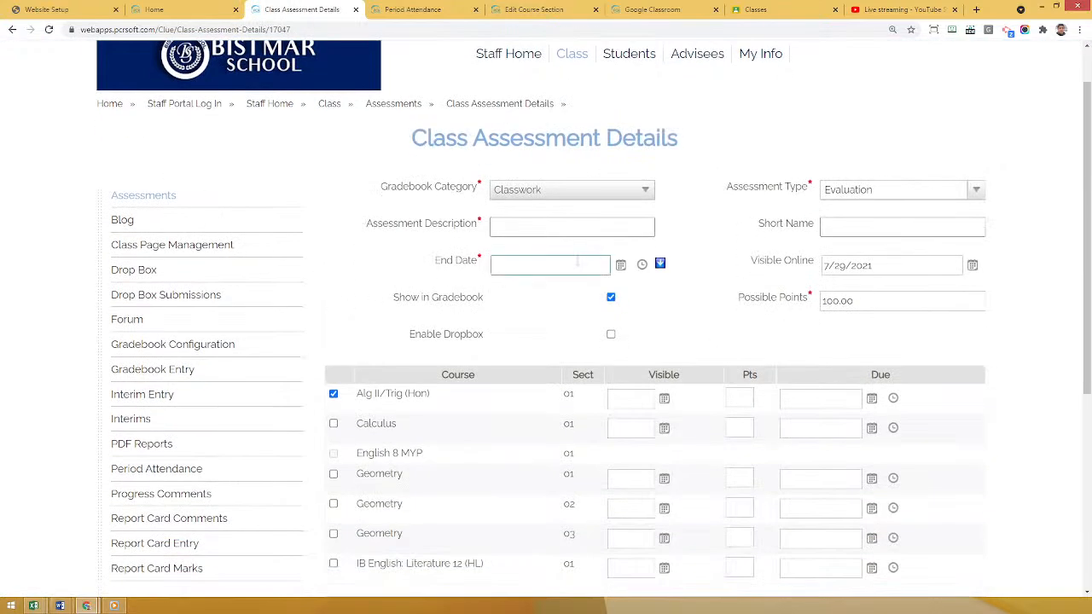
pyautogui.click(502, 193)
pyautogui.moveTo(400, 185); pyautogui.dragTo(464, 187)
pyautogui.click(526, 194)
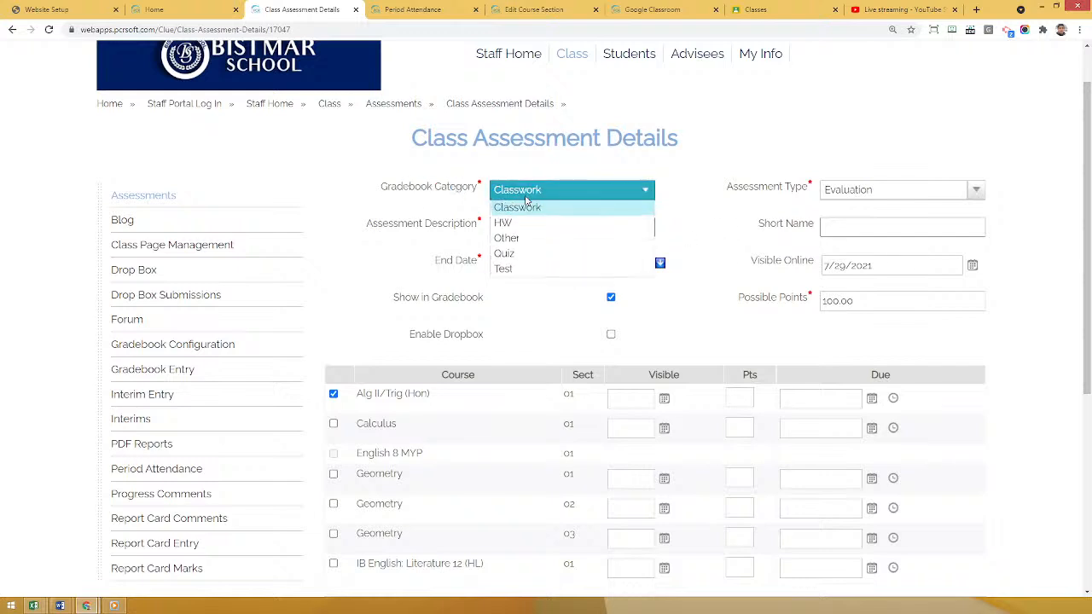
pyautogui.click(709, 193)
# - Enter Homework 1 as the assessment description and HW1 as its short name
pyautogui.click(511, 229)
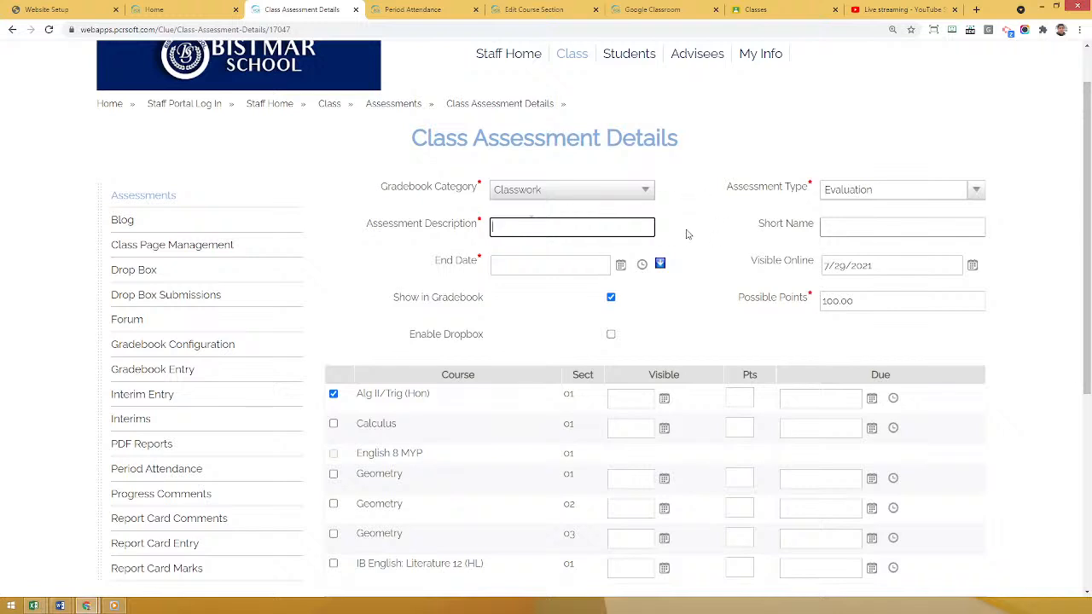
pyautogui.write('Homework 1')
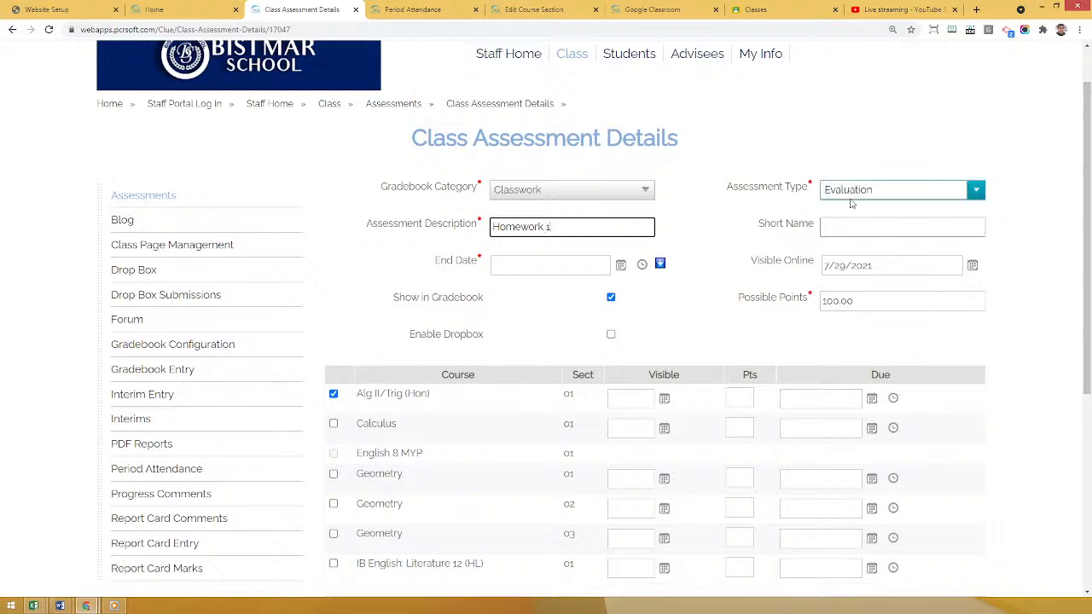
pyautogui.click(868, 228)
pyautogui.write('HW1')
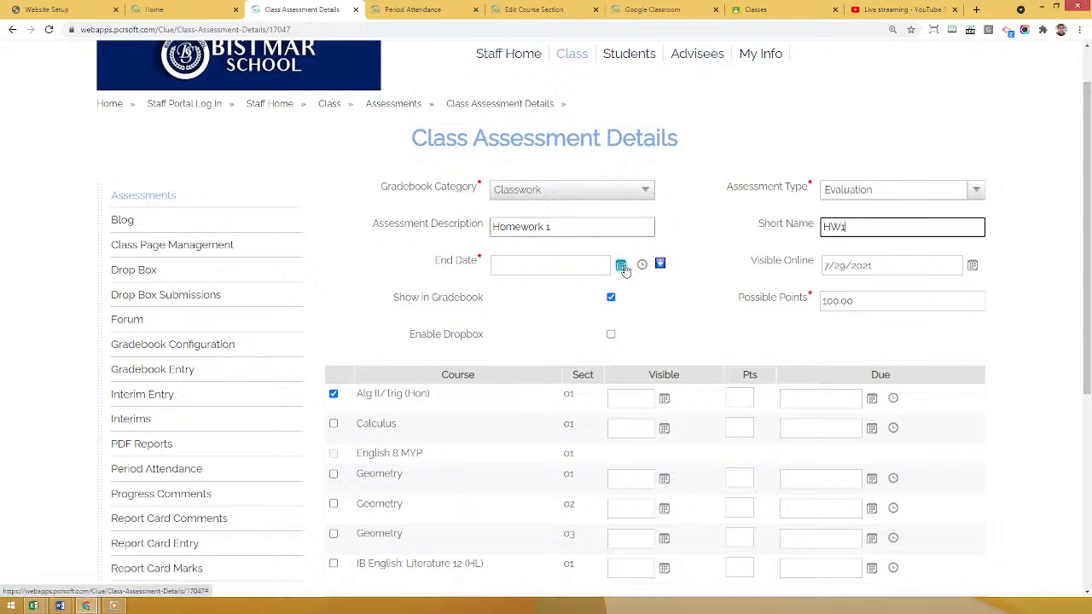
# - Set the assessment's end date to 7/30/2021
pyautogui.moveTo(437, 265); pyautogui.dragTo(469, 260)
pyautogui.click(474, 260)
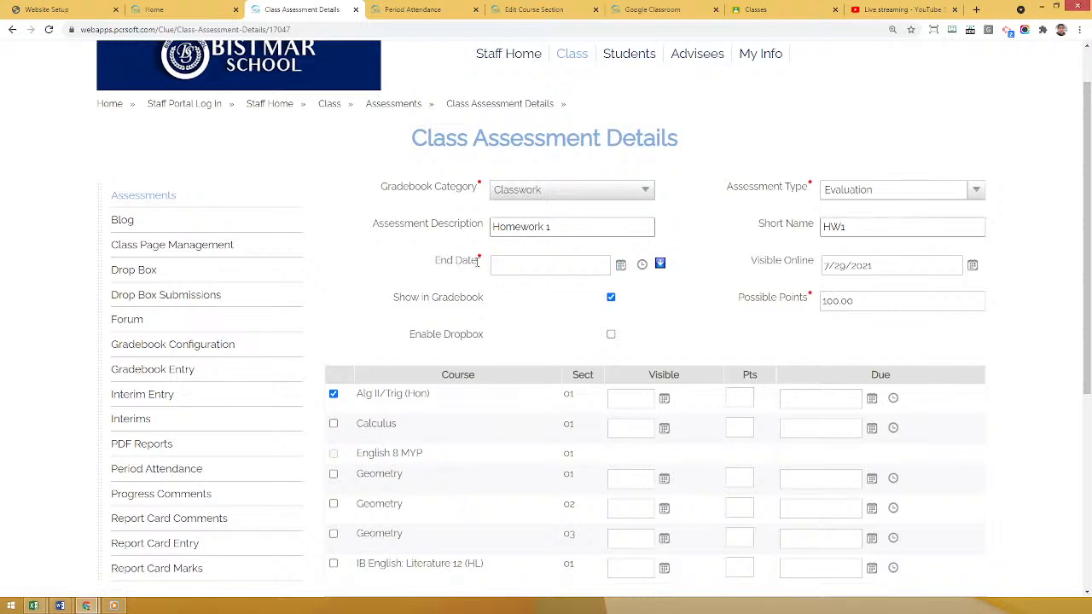
pyautogui.click(621, 267)
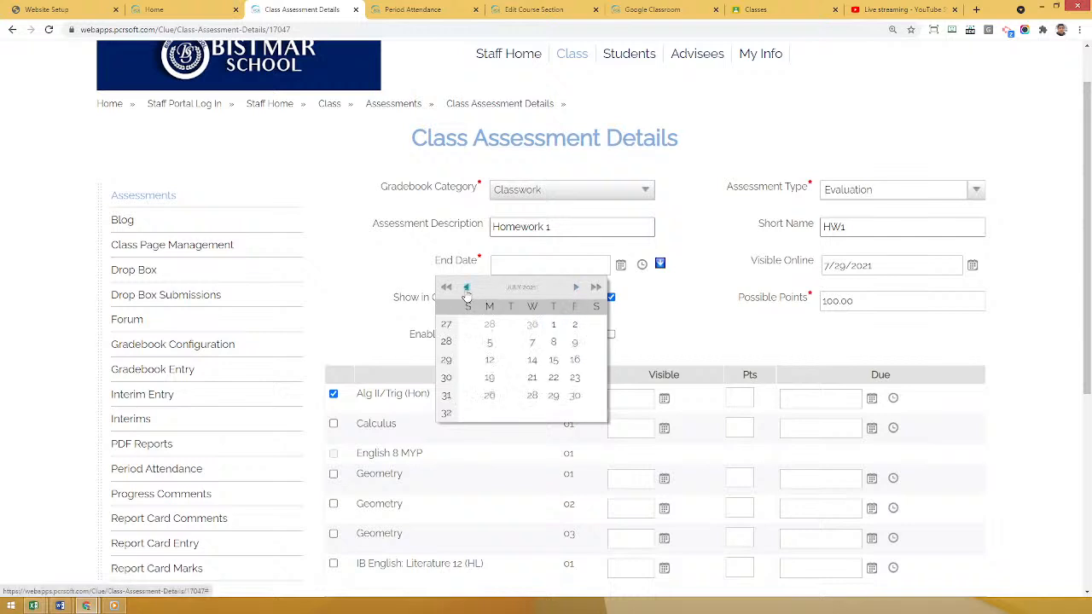
pyautogui.click(574, 395)
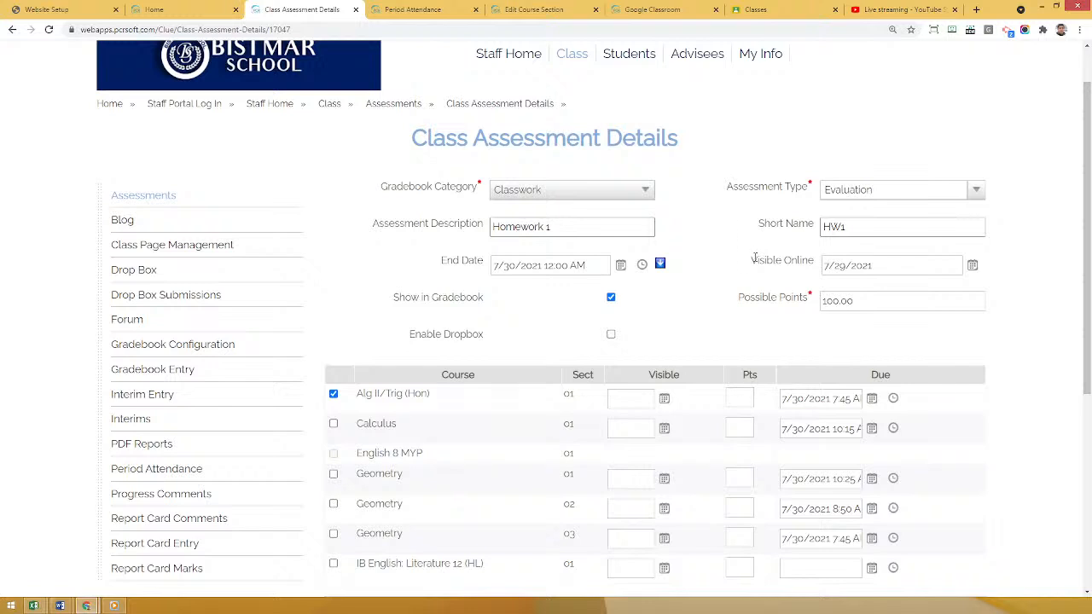
# - Review the assessment's Visible Online, Show in Gradebook and Possible Points settings, plus the visible, points and due columns for each section
pyautogui.moveTo(756, 258); pyautogui.dragTo(815, 261)
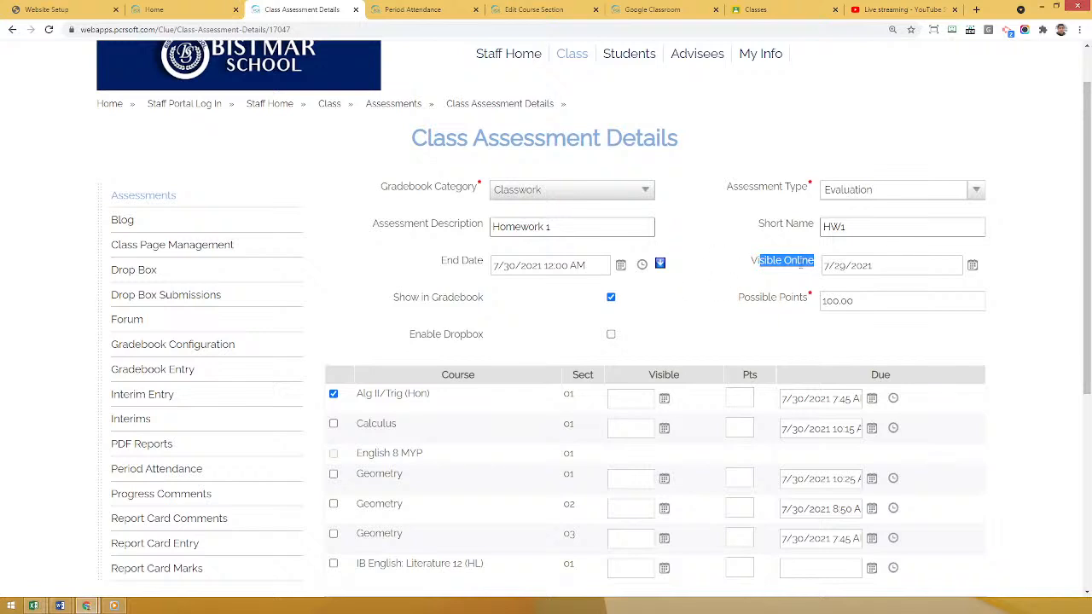
pyautogui.click(867, 266)
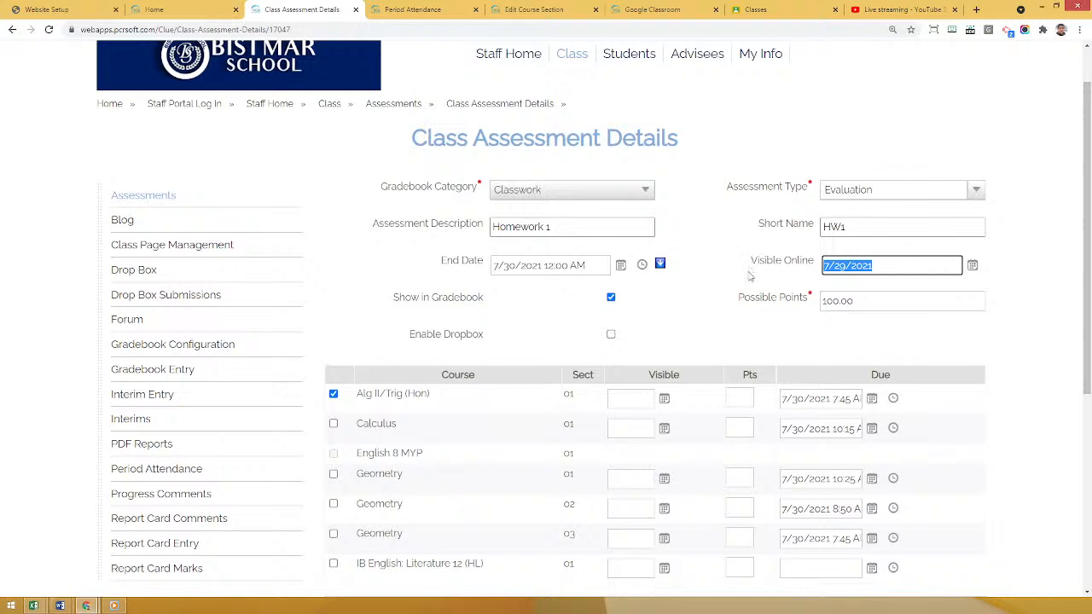
pyautogui.click(719, 300)
pyautogui.moveTo(395, 297); pyautogui.dragTo(483, 298)
pyautogui.click(501, 313)
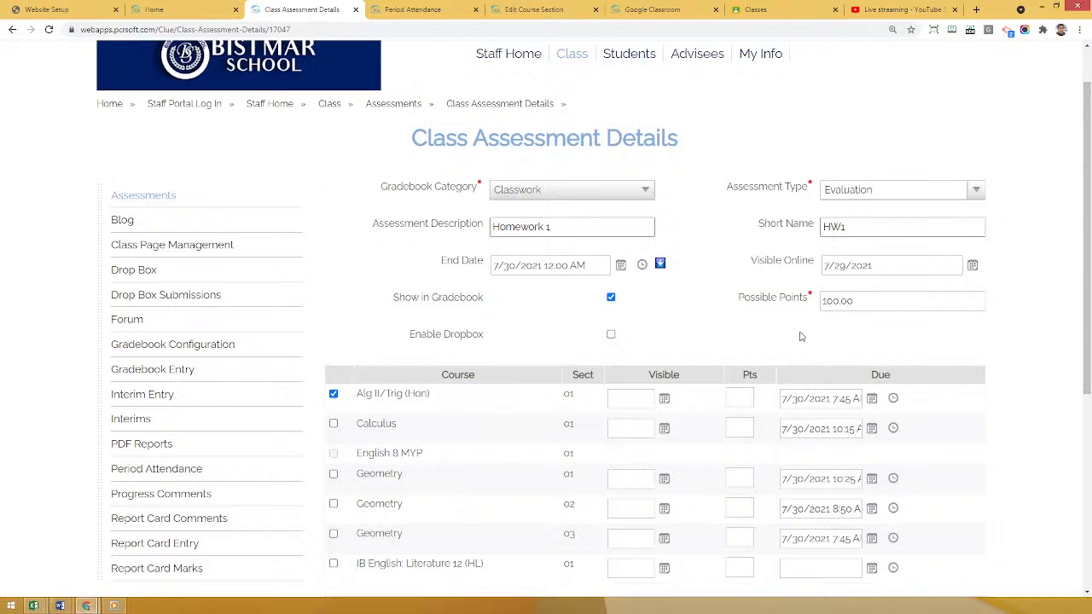
pyautogui.click(974, 306)
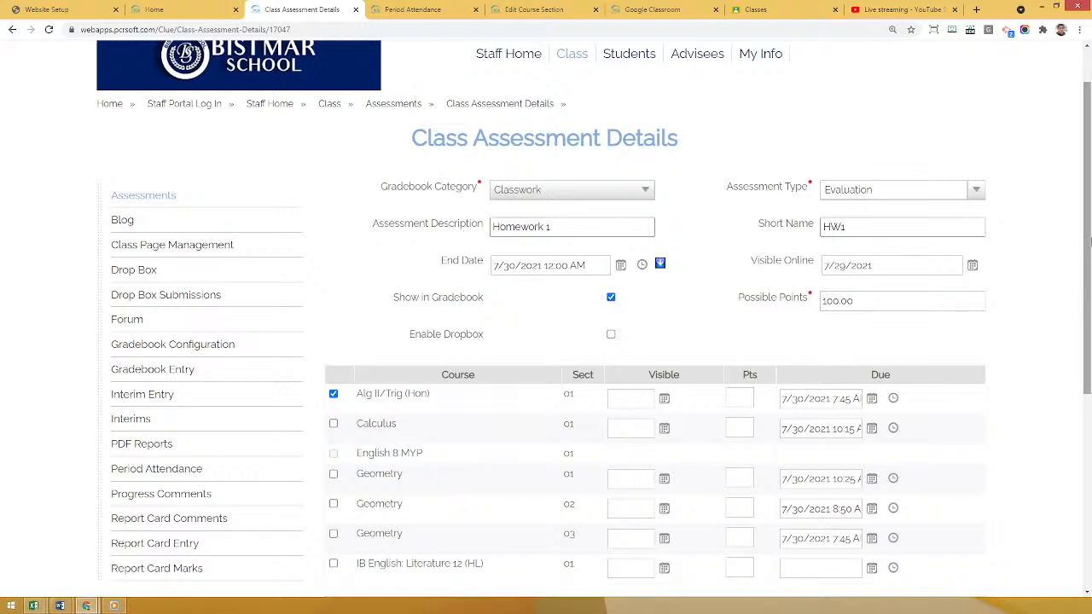
pyautogui.scroll(-1, 546, 341)
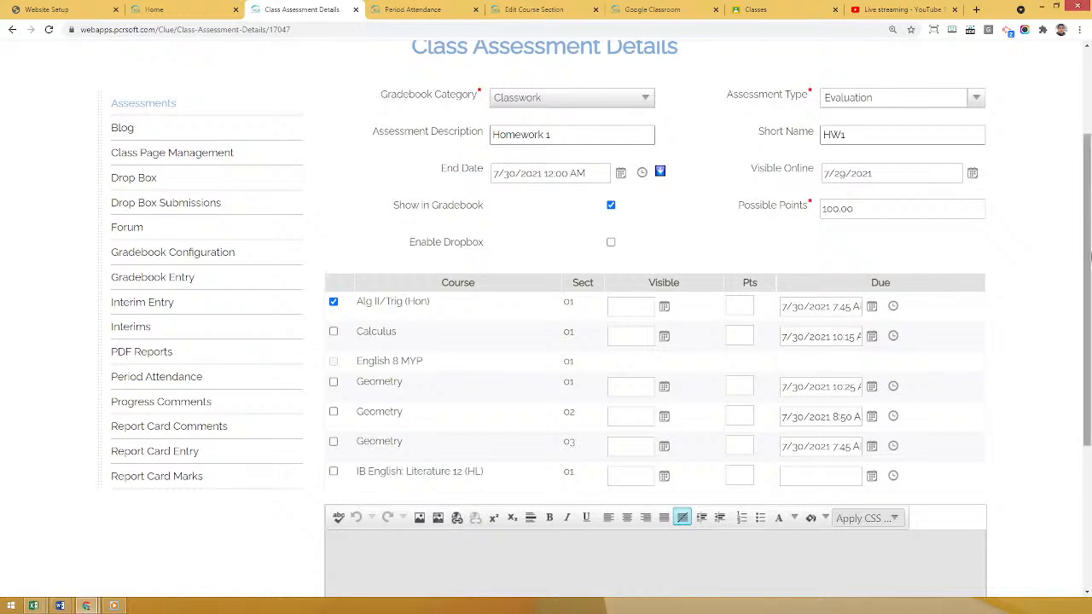
pyautogui.scroll(-1, 520, 275)
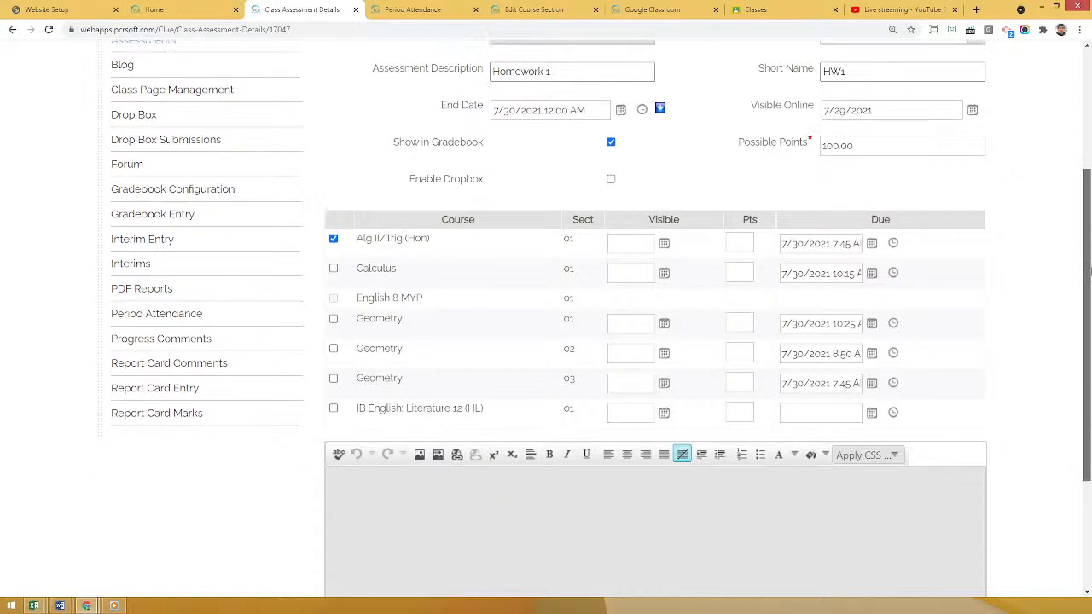
pyautogui.scroll(1, 454, 247)
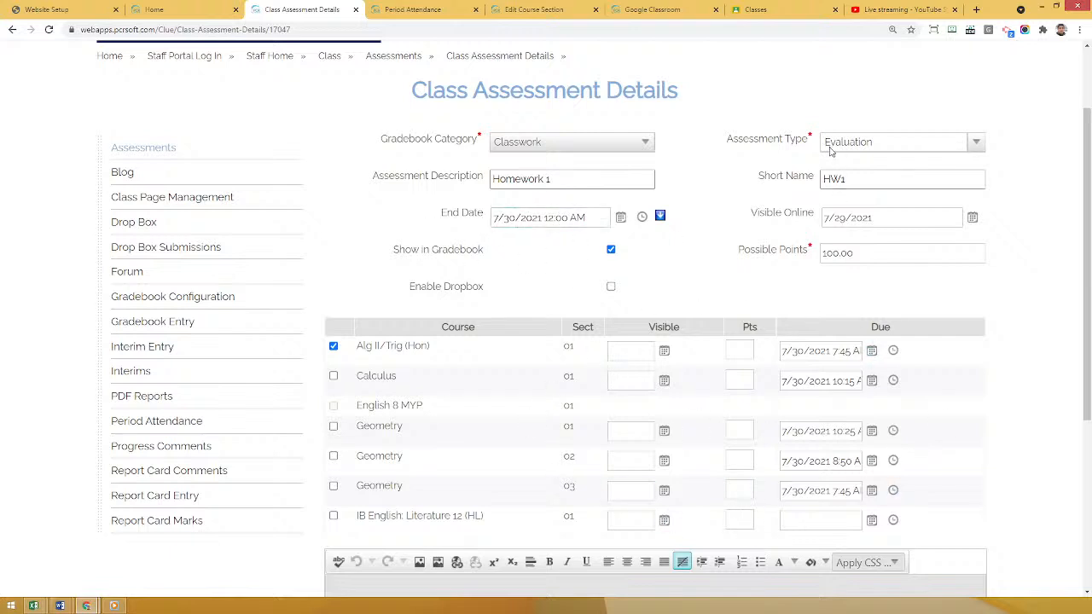
# - Save the Homework 1 assessment and return to the class's Assessments list
pyautogui.scroll(-3, 439, 270)
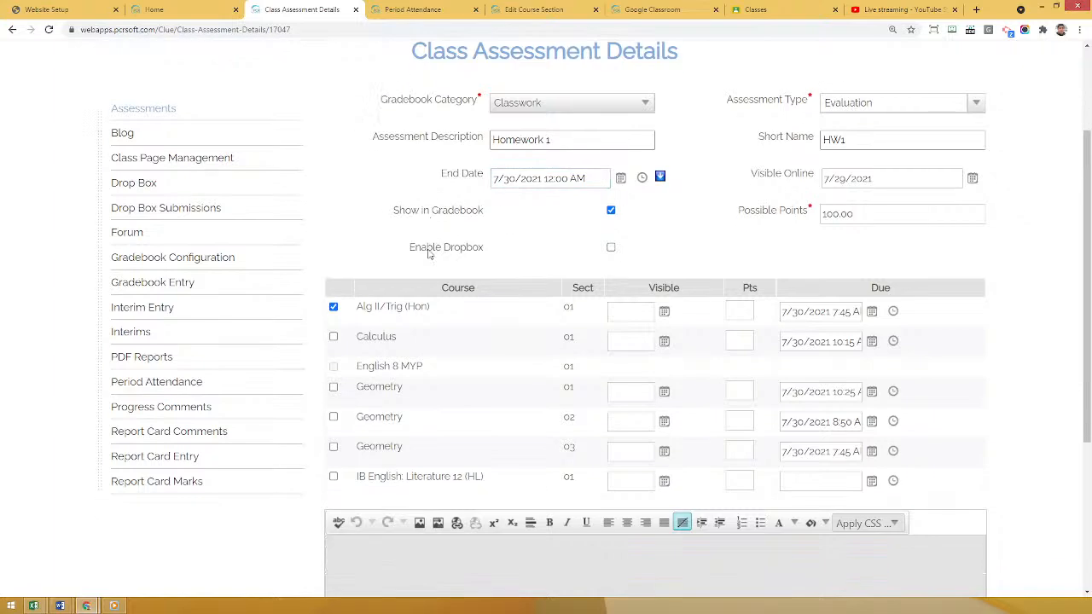
pyautogui.scroll(-3, 290, 447)
pyautogui.scroll(1, 271, 431)
pyautogui.scroll(-2, 332, 407)
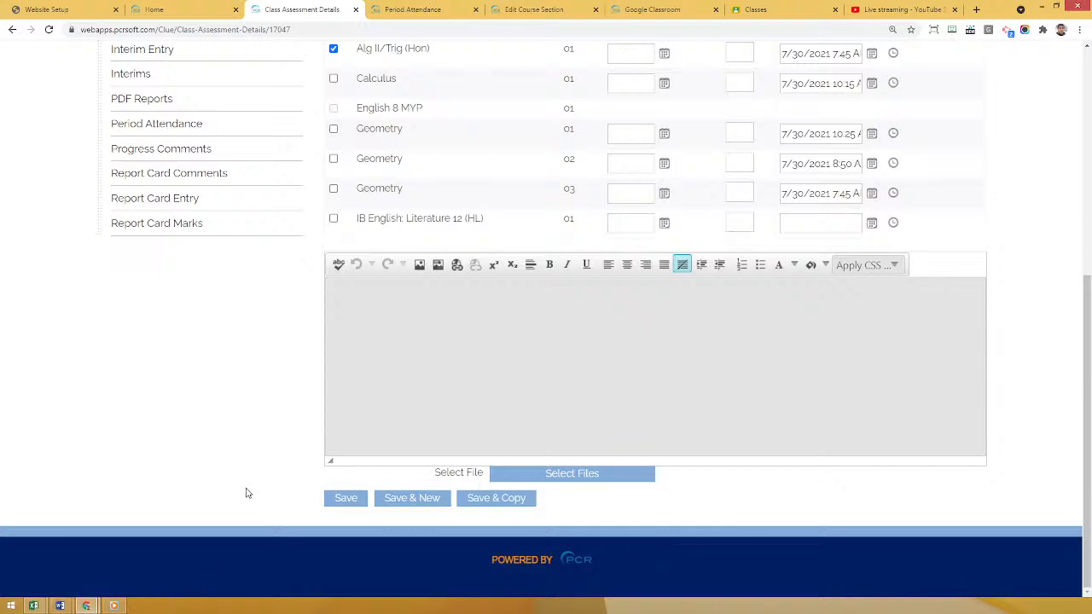
pyautogui.click(356, 502)
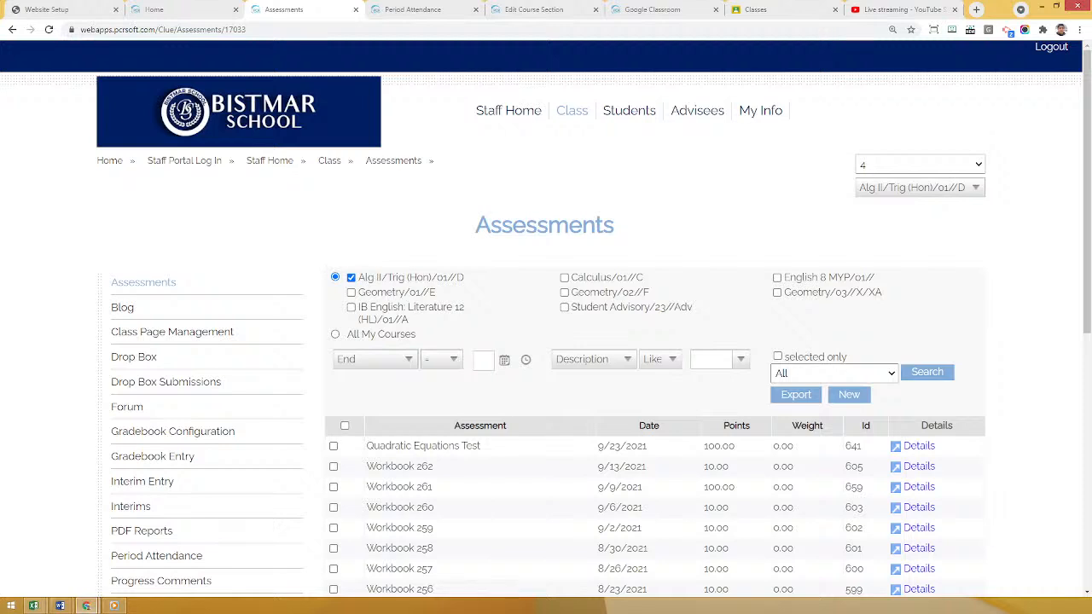
pyautogui.scroll(-1, 77, 367)
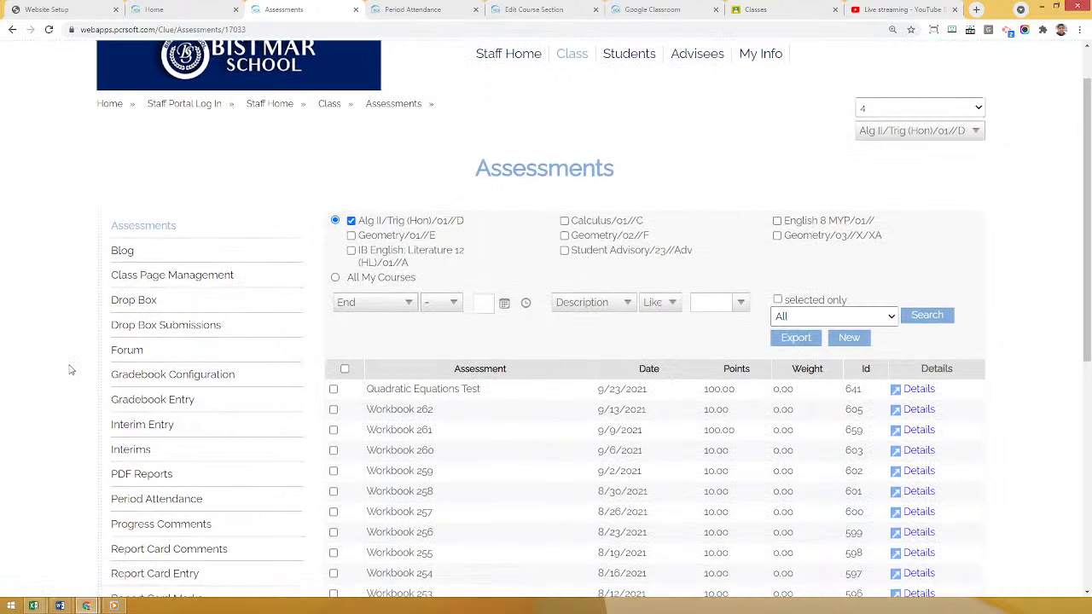
# - Open Gradebook Entry for the Alg II/Trig (Hon) class and bring the grid's HW1 column into view
pyautogui.click(153, 402)
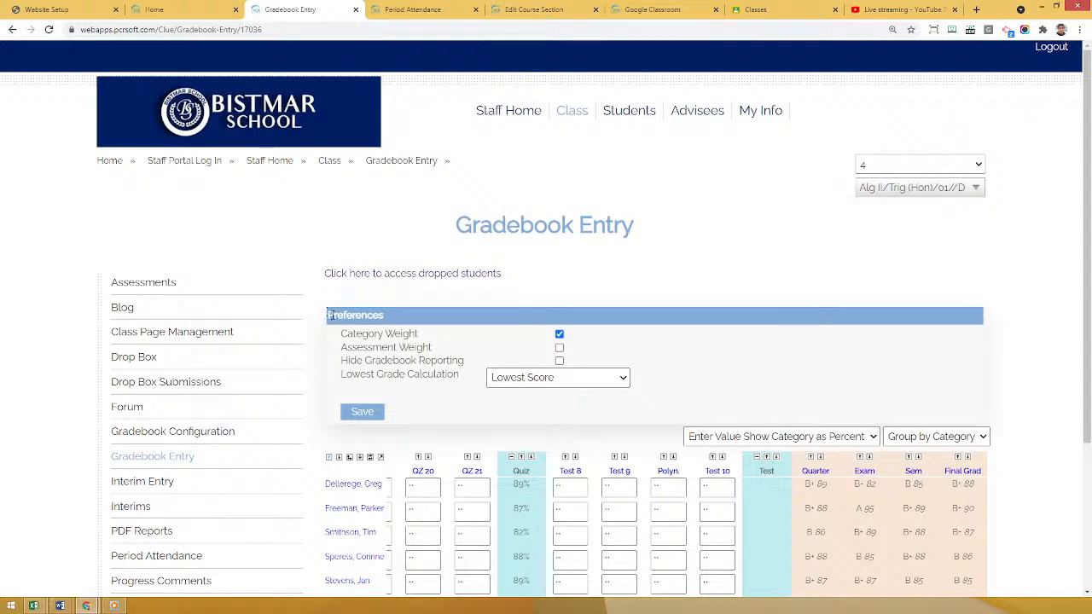
pyautogui.scroll(-1, 417, 300)
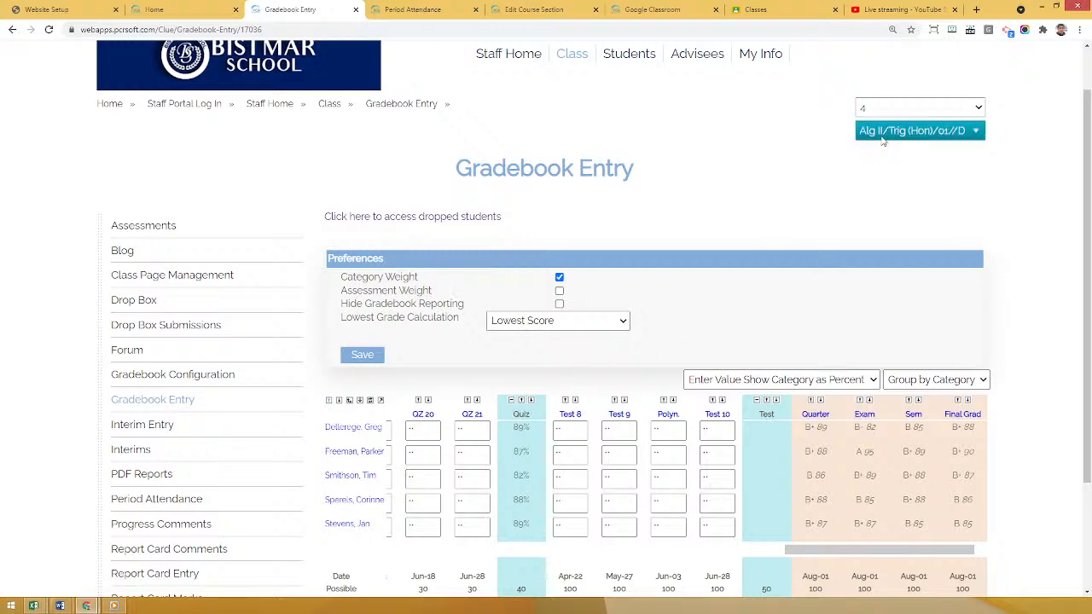
pyautogui.moveTo(1089, 312); pyautogui.dragTo(1089, 381)
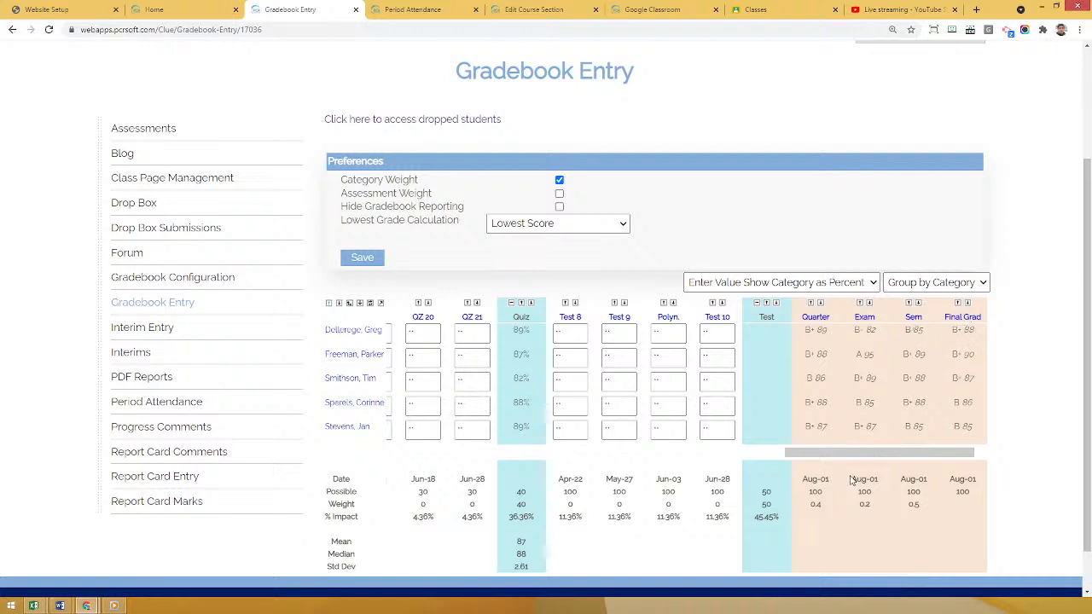
pyautogui.moveTo(868, 453); pyautogui.dragTo(422, 460)
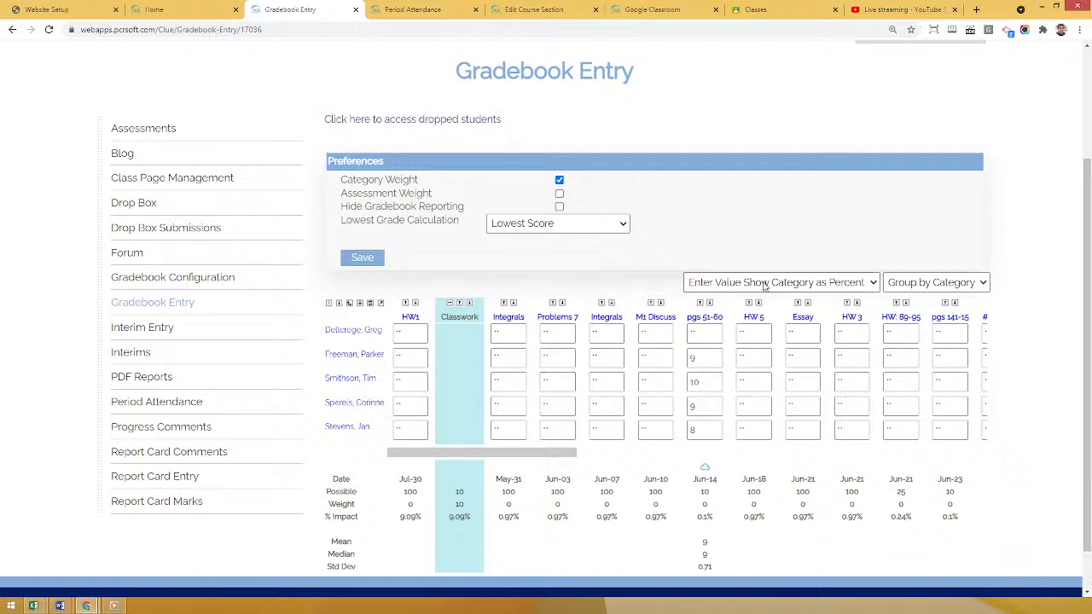
# - Review the gradebook's Group by Category and Group by Date options and compare the category columns across the grid
pyautogui.click(929, 284)
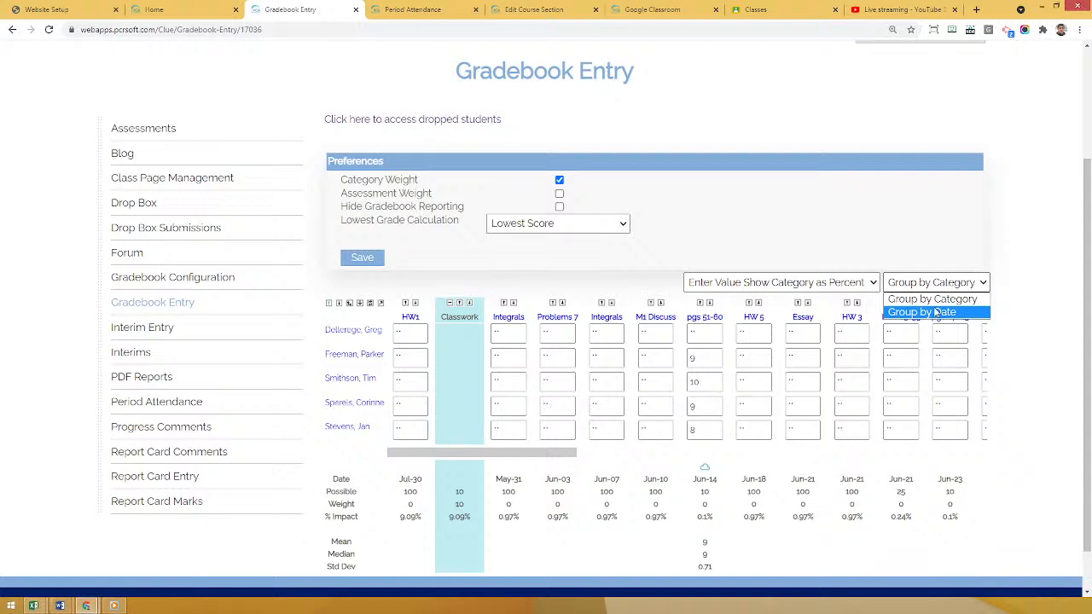
pyautogui.click(917, 250)
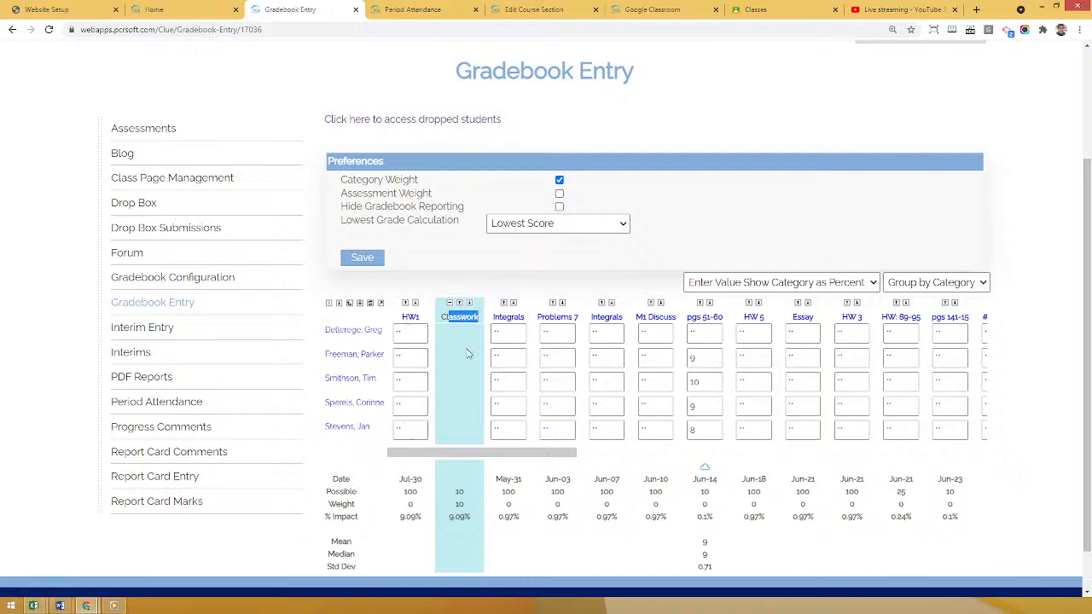
pyautogui.moveTo(506, 454); pyautogui.dragTo(727, 399)
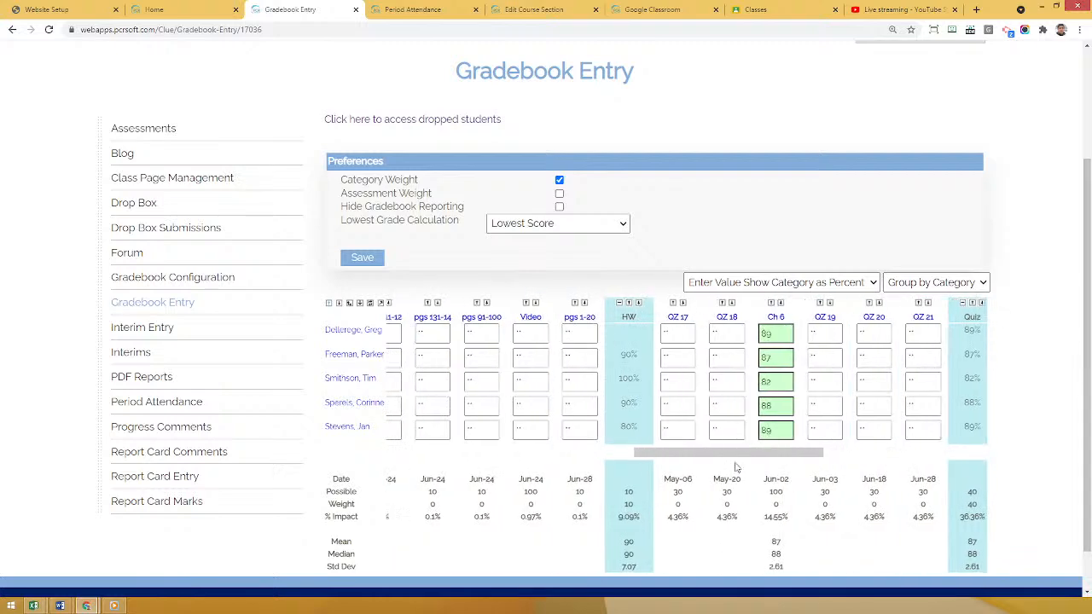
pyautogui.moveTo(736, 456); pyautogui.dragTo(433, 459)
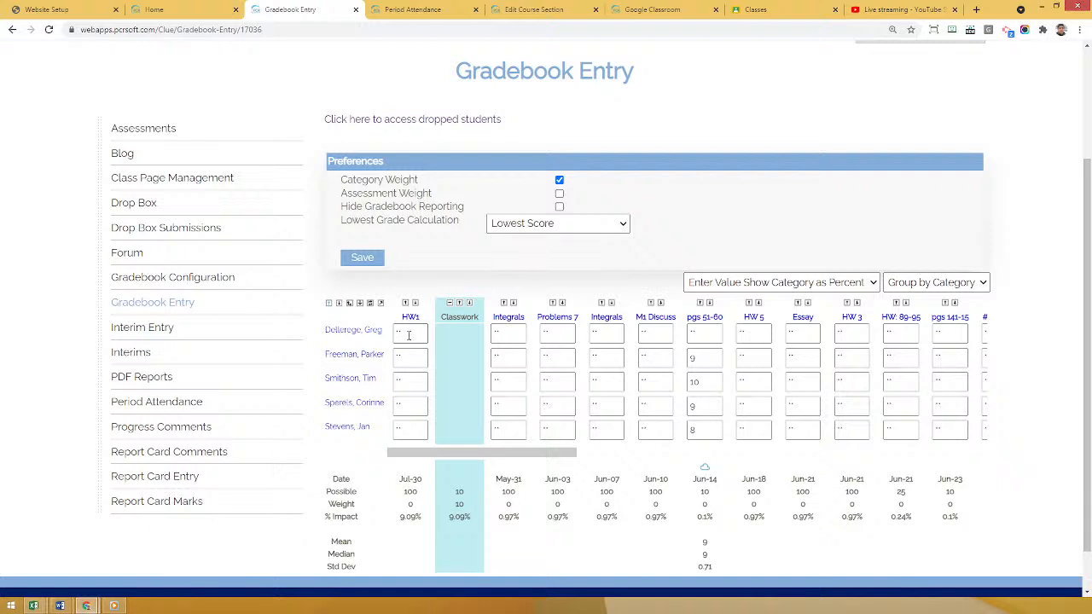
# - Enter 100 as the first student's HW1 score and check the resulting Classwork category grade
pyautogui.click(408, 335)
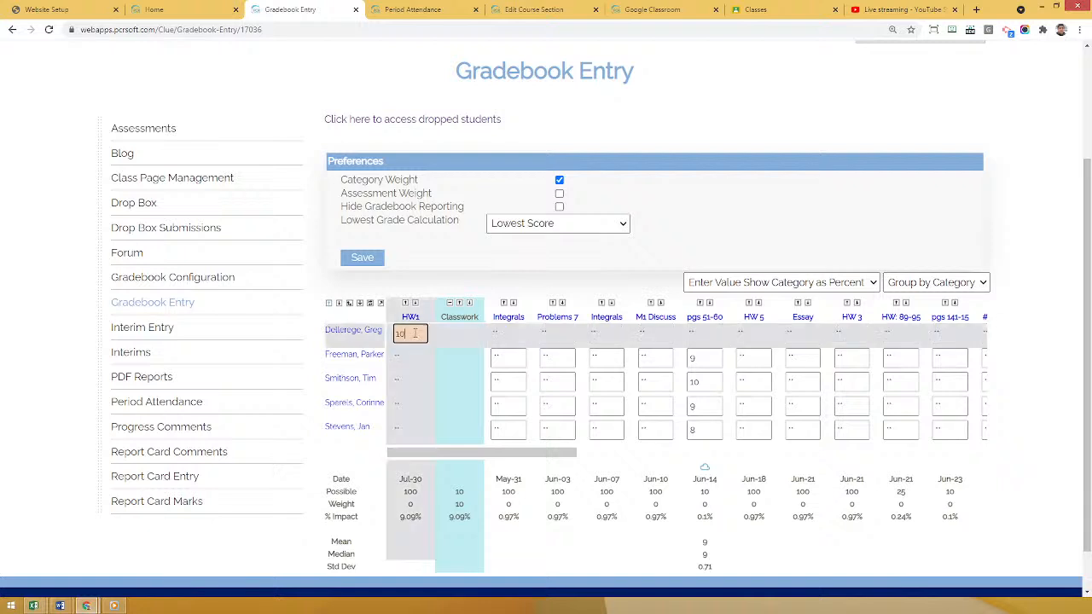
pyautogui.click(480, 386)
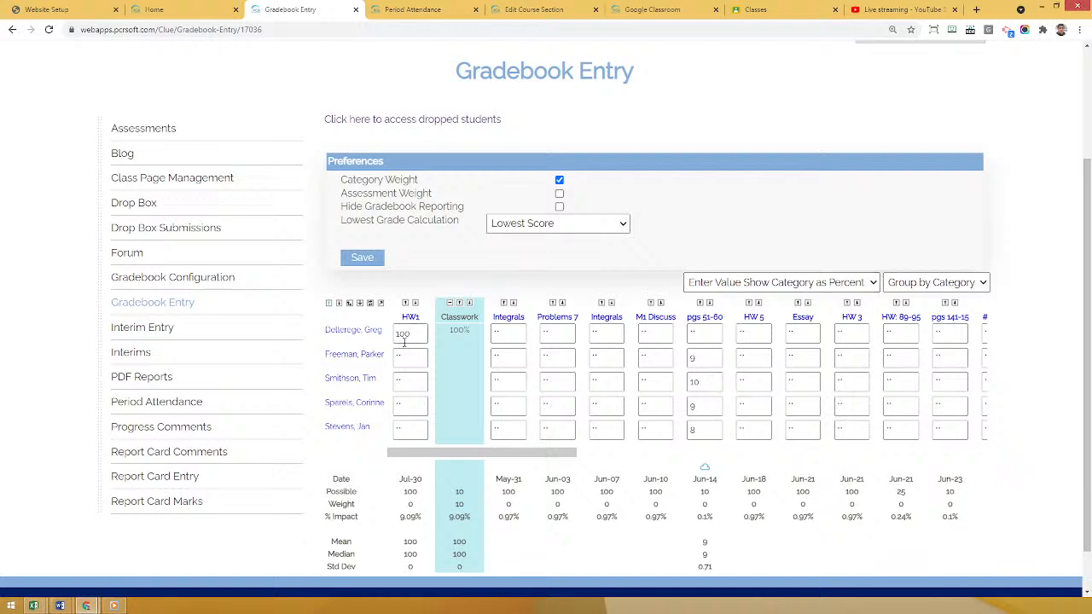
pyautogui.moveTo(452, 332); pyautogui.dragTo(470, 331)
pyautogui.click(467, 341)
# - Review the score entry and display options, and swap the gradebook's rows and columns and back
pyautogui.click(738, 283)
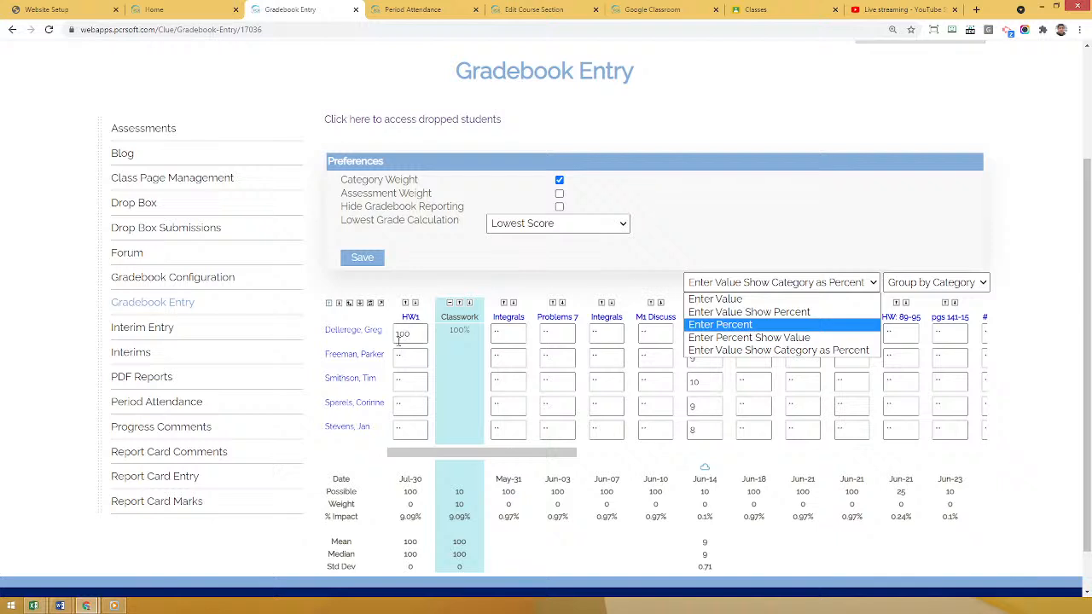
pyautogui.click(706, 194)
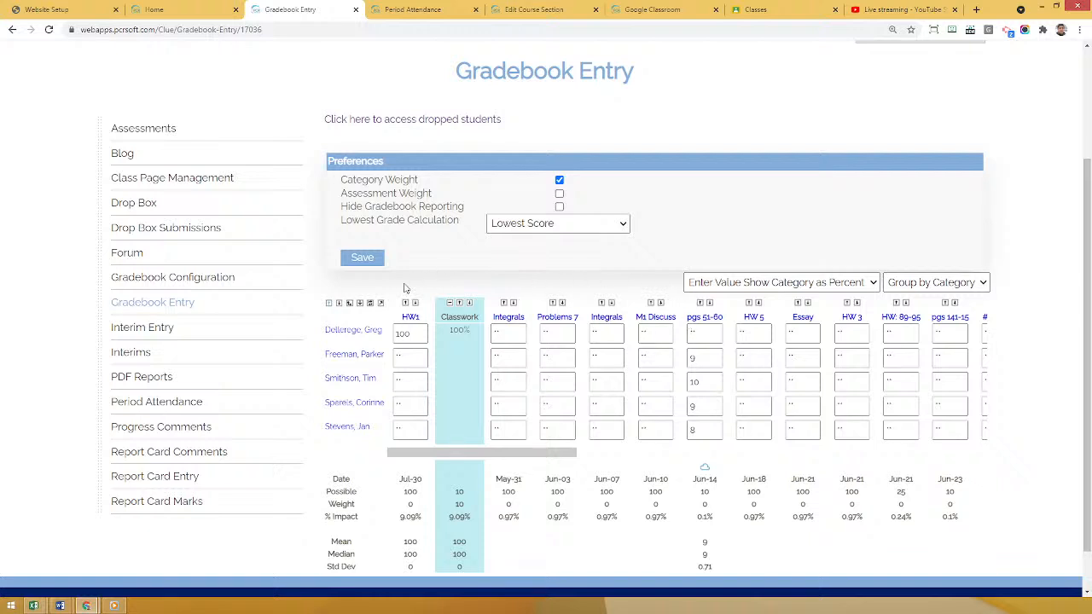
pyautogui.click(349, 305)
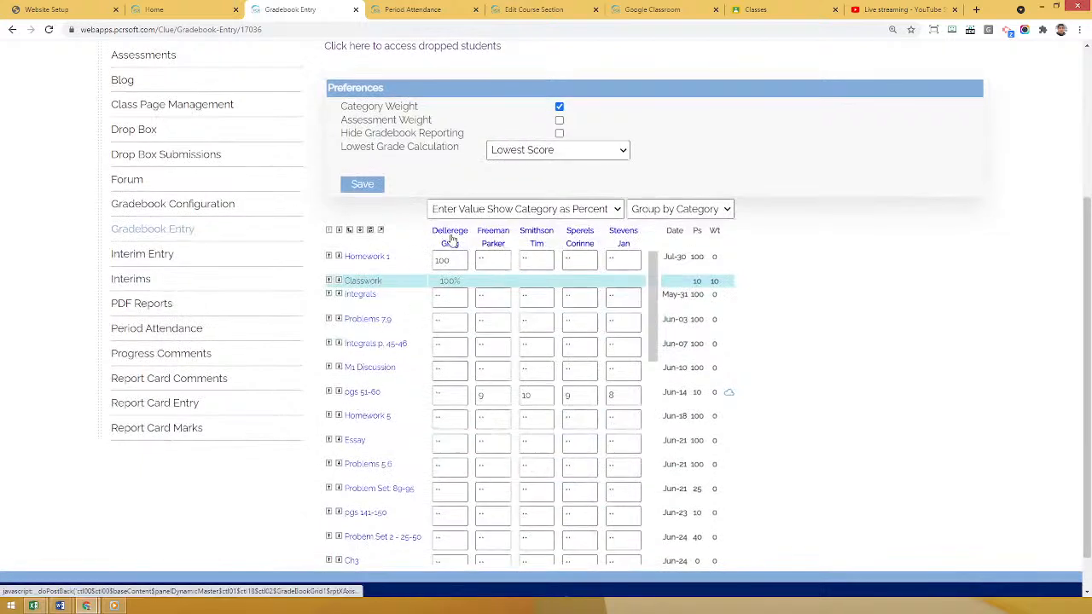
pyautogui.click(349, 232)
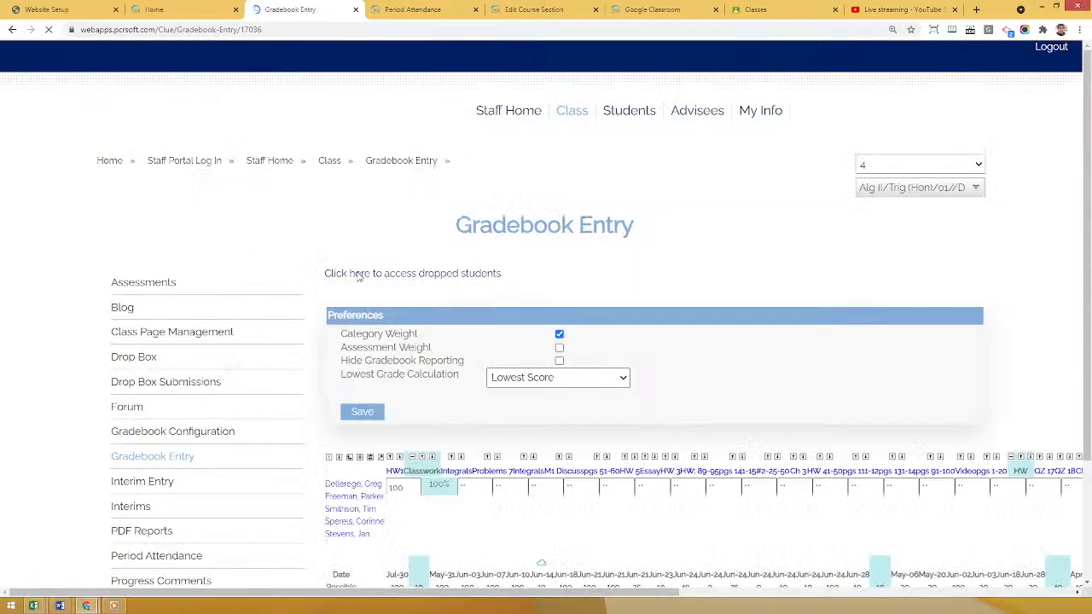
# - Examine the gradebook's Replace dialog without replacing anything, and view the gradebook on its own in a separate tab
pyautogui.scroll(-1, 350, 418)
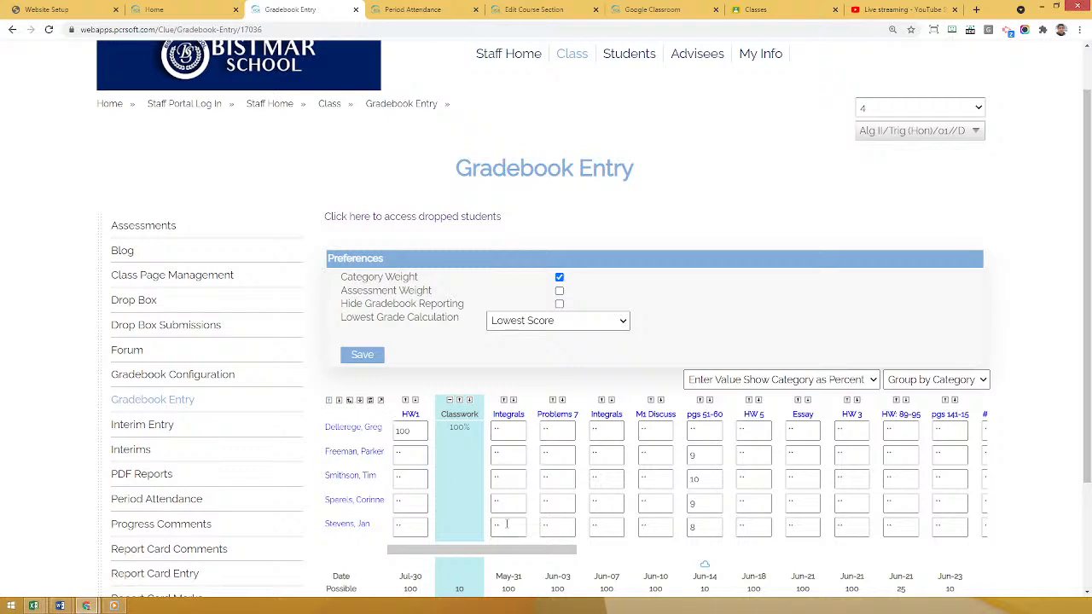
pyautogui.scroll(-1, 734, 317)
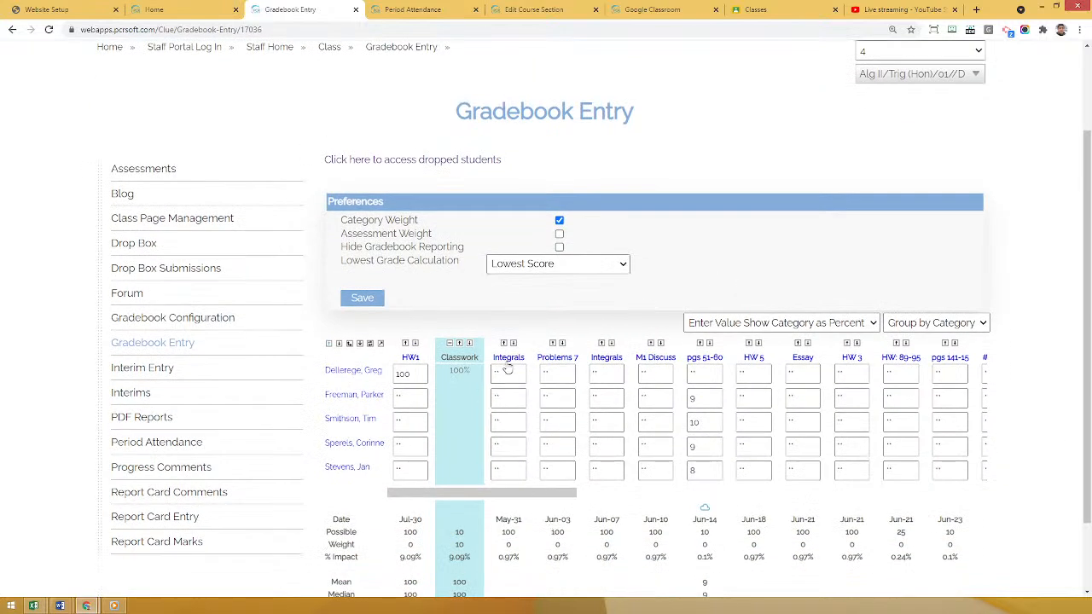
pyautogui.click(601, 361)
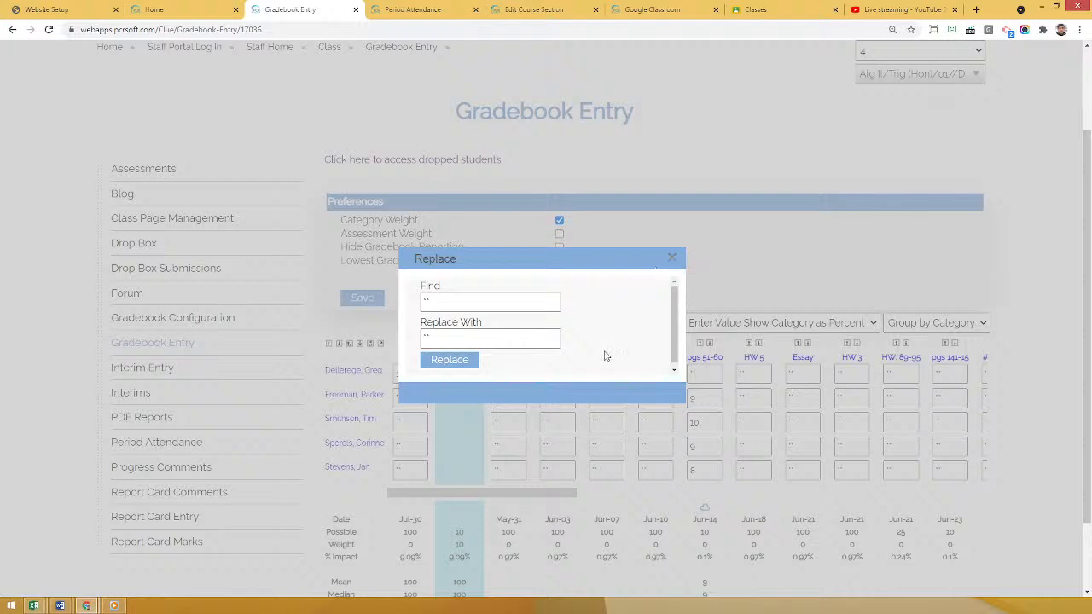
pyautogui.click(429, 336)
pyautogui.click(438, 301)
pyautogui.click(672, 259)
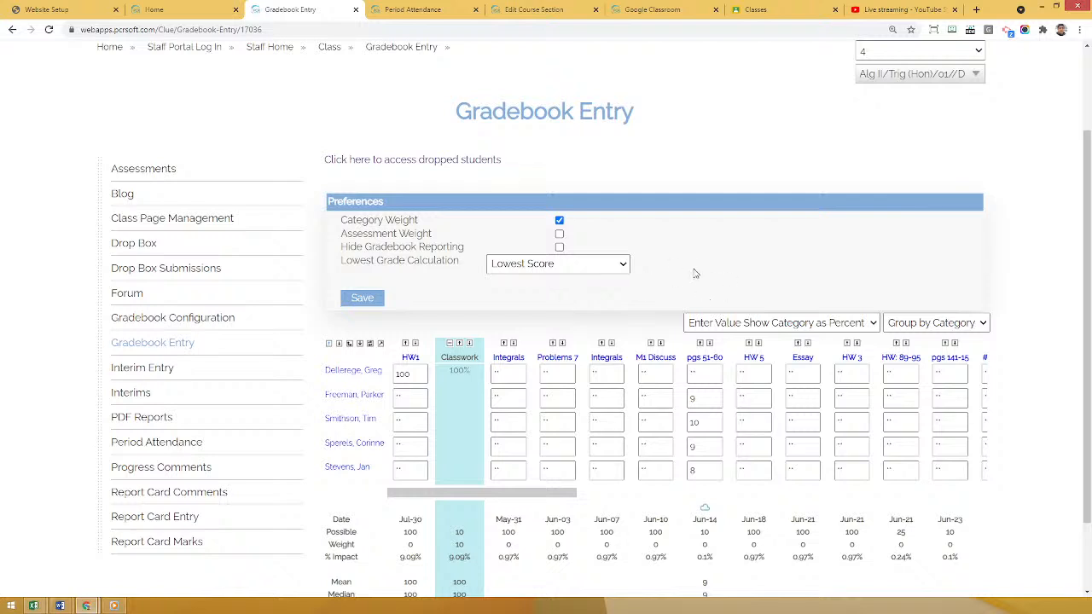
pyautogui.click(380, 347)
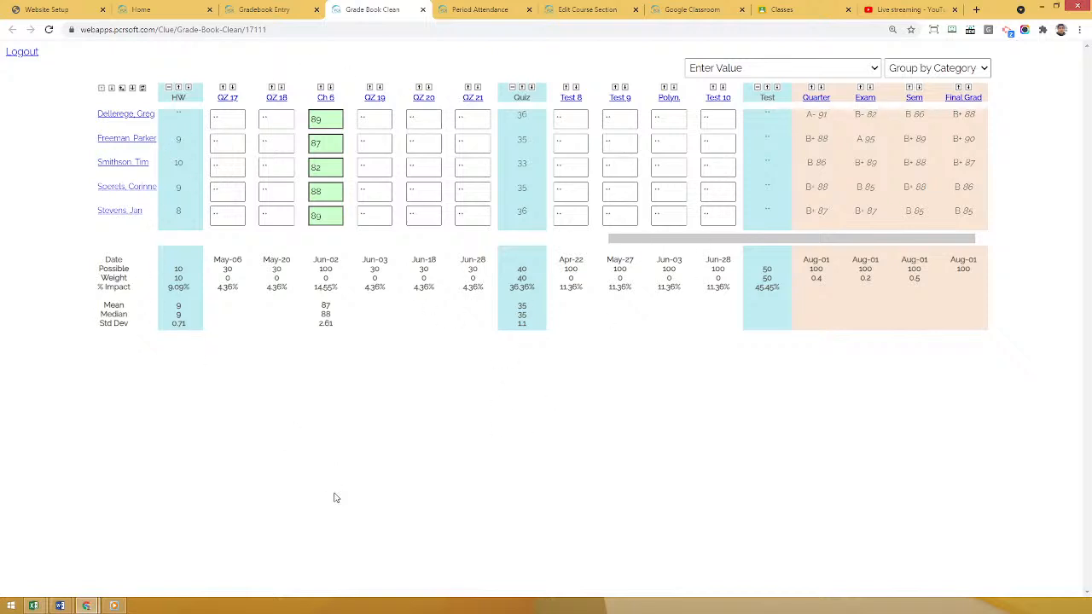
# - Return to the Gradebook Entry page and log out of the staff portal
pyautogui.click(245, 7)
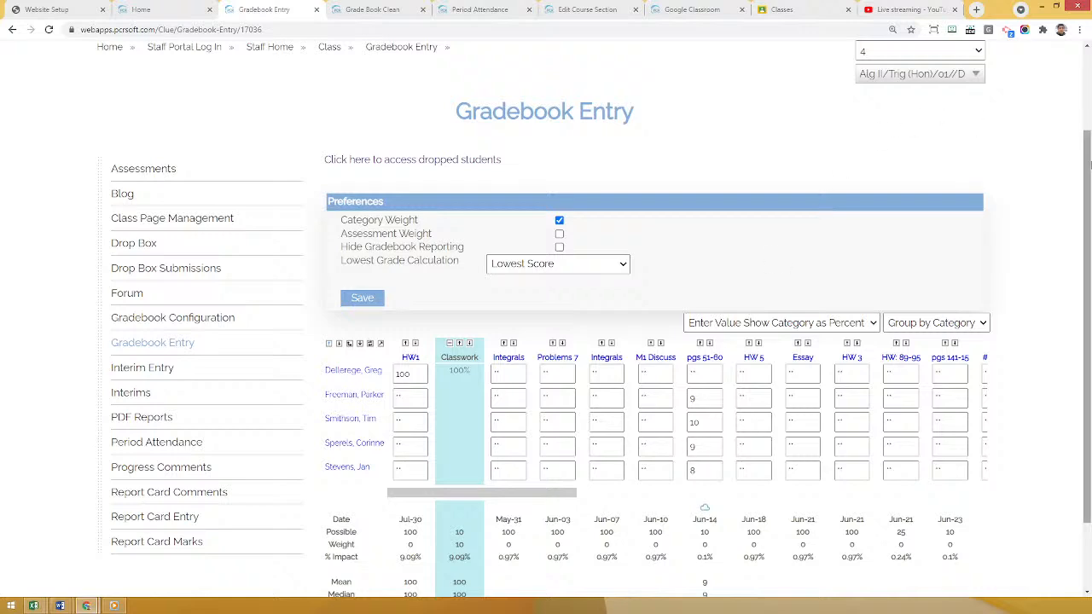
pyautogui.scroll(1, 1089, 125)
pyautogui.scroll(1, 1088, 125)
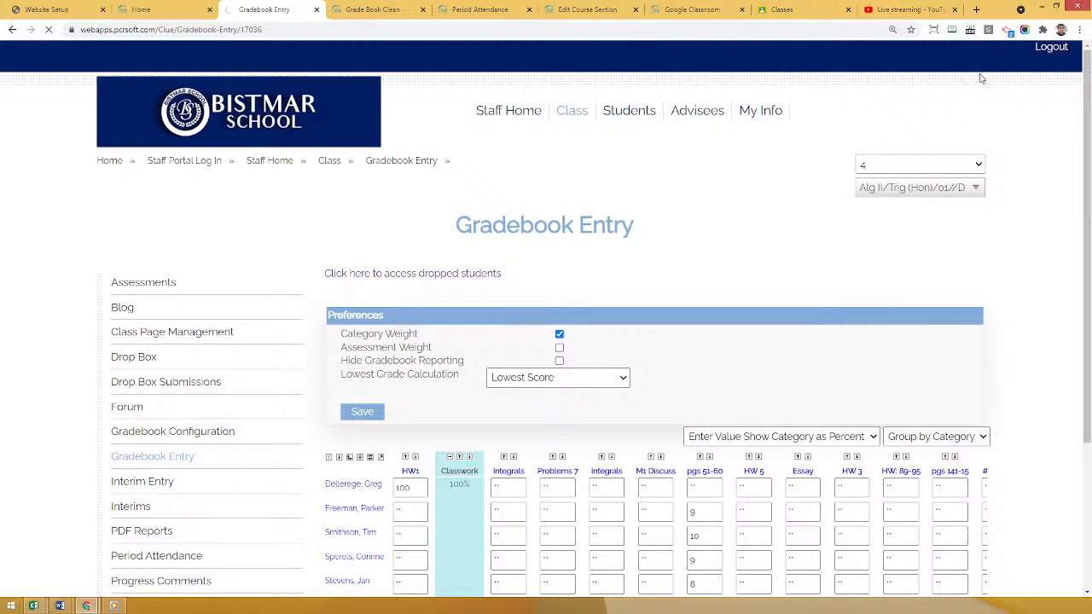
pyautogui.click(1058, 51)
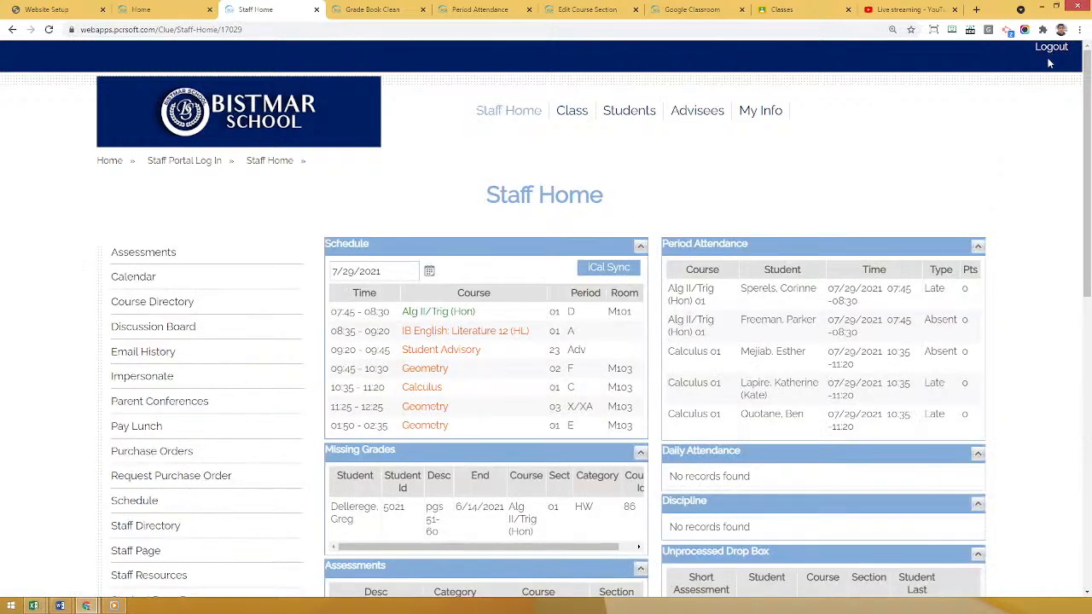
pyautogui.click(1055, 52)
# - Switch to Google Classroom and reload its Classes page to check for existing classes
pyautogui.click(781, 10)
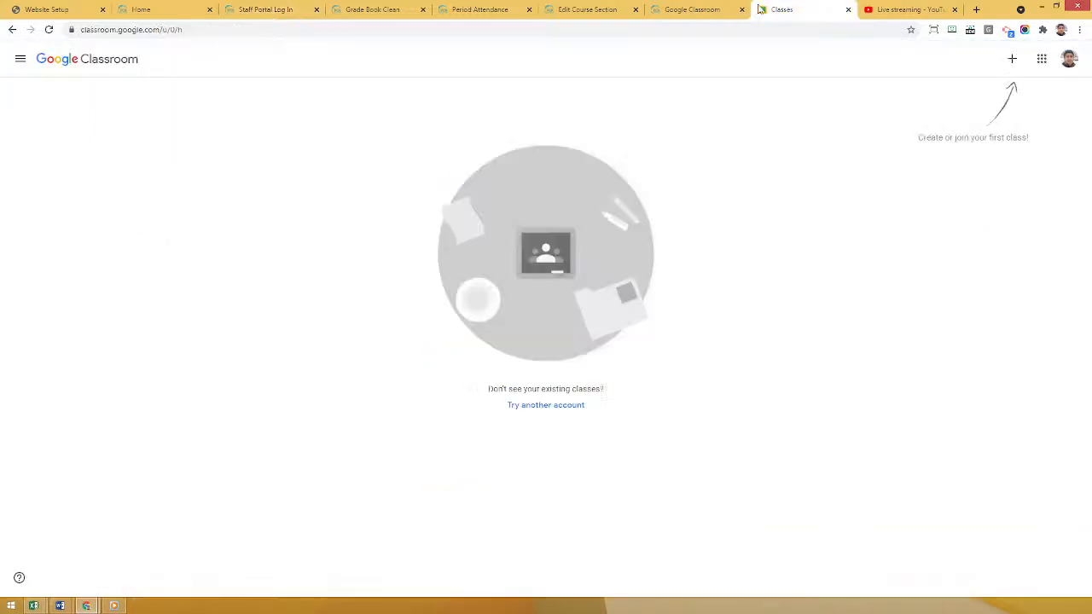
pyautogui.click(196, 29)
pyautogui.press('Return')
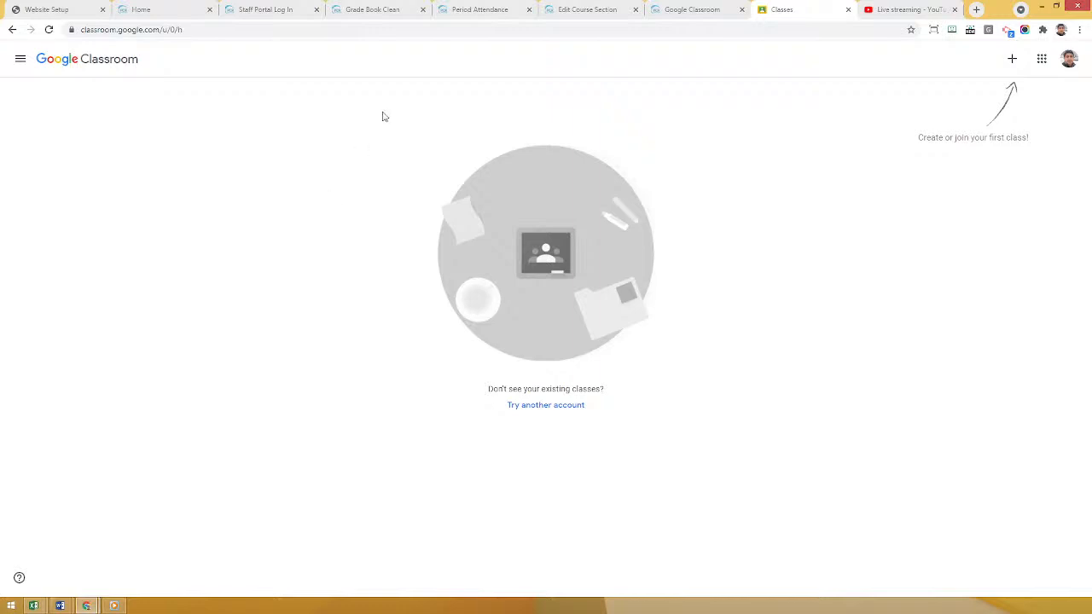
# - Reload the PCR admin Google Classroom page, switch the division to Scheduling Test (9), and reopen the Google Classroom maintenance page
pyautogui.click(693, 9)
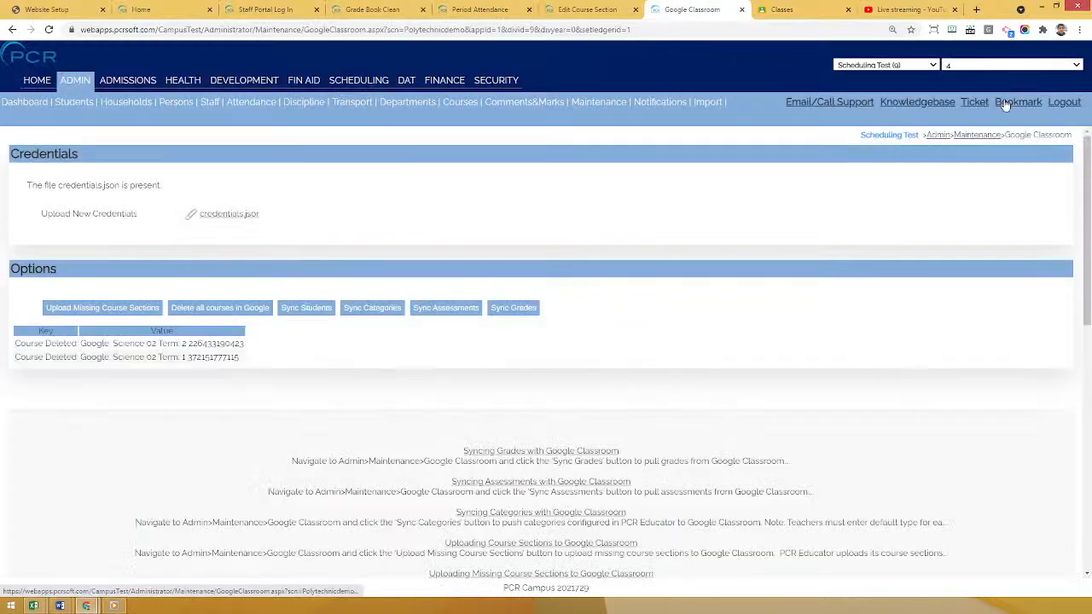
pyautogui.click(541, 29)
pyautogui.press('Return')
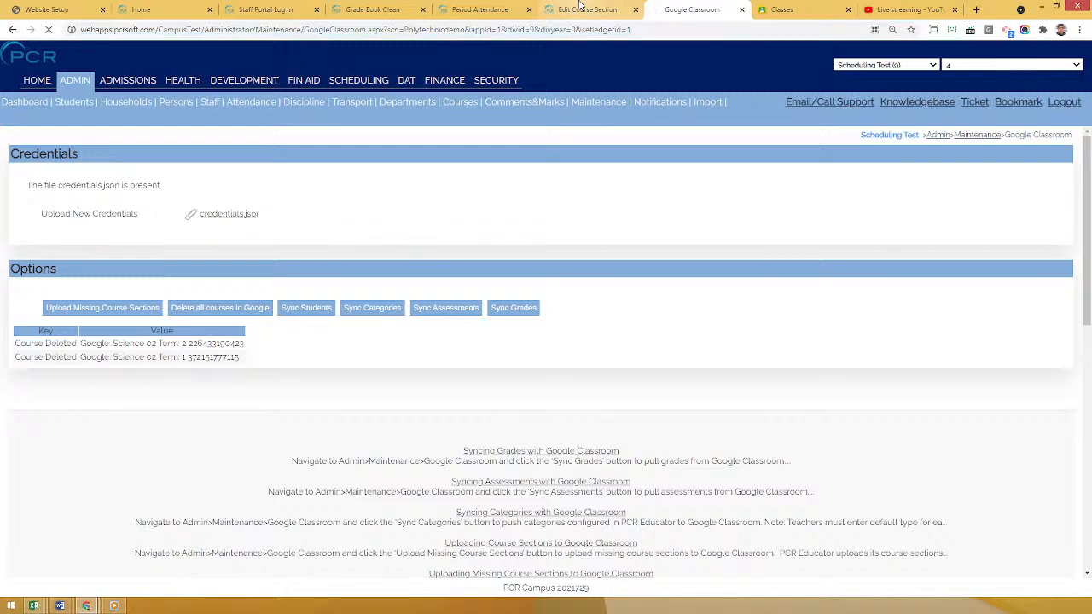
pyautogui.click(903, 66)
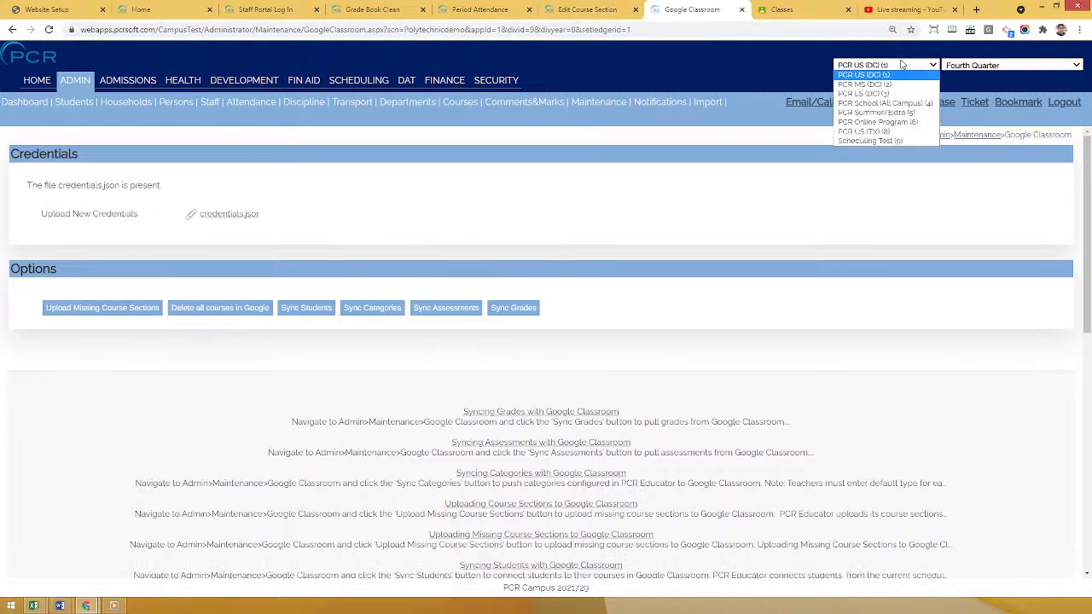
pyautogui.click(886, 139)
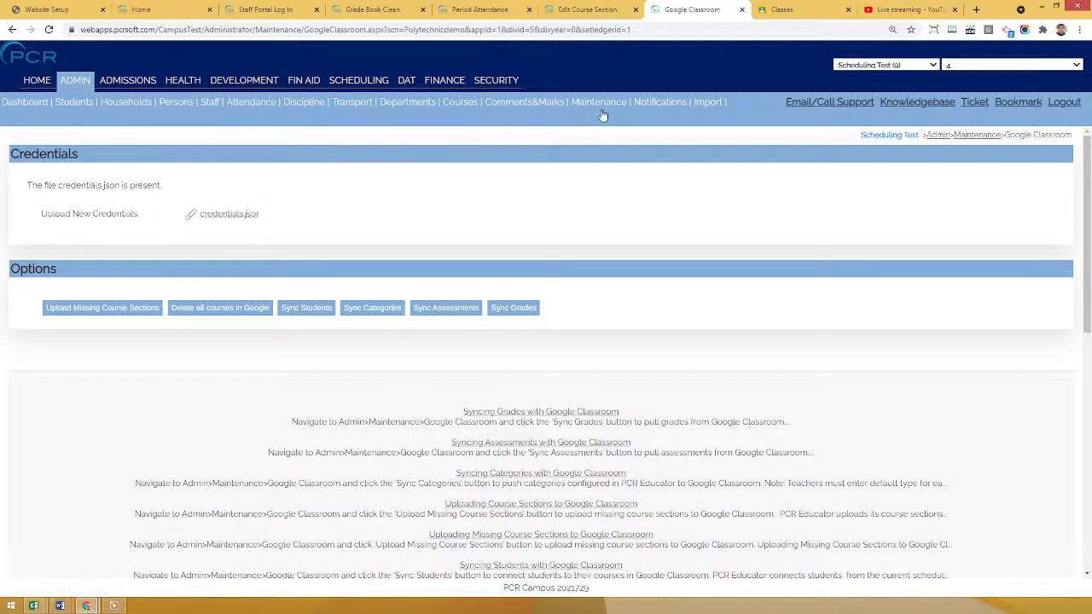
pyautogui.moveTo(608, 116)
pyautogui.click(625, 306)
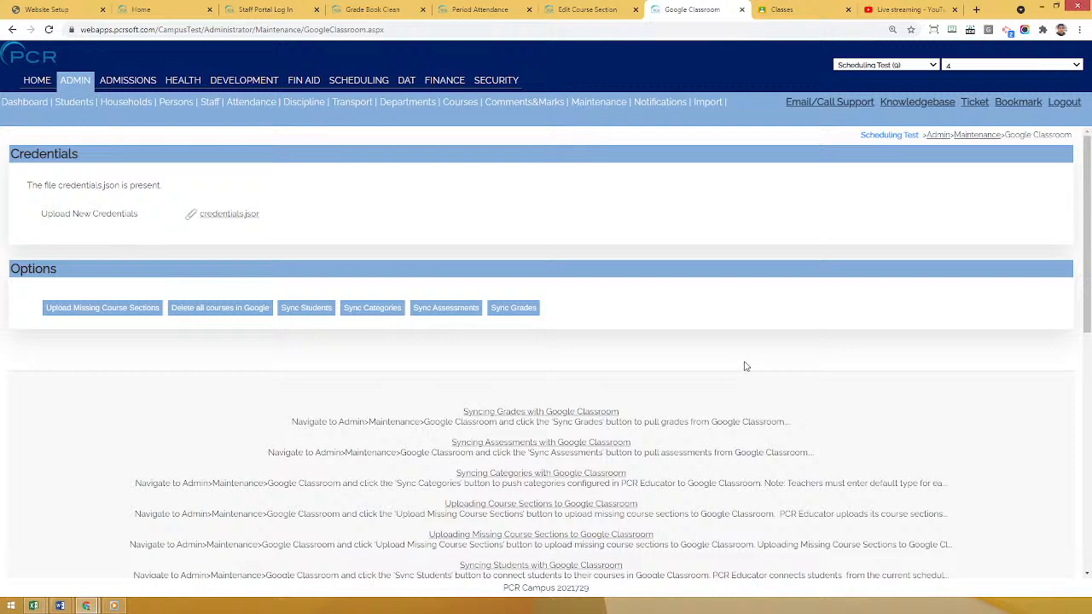
# - Open the course Sections list in a new tab and review the Science section's terms, staff and enrollment
pyautogui.moveTo(458, 103)
pyautogui.rightClick(474, 175)
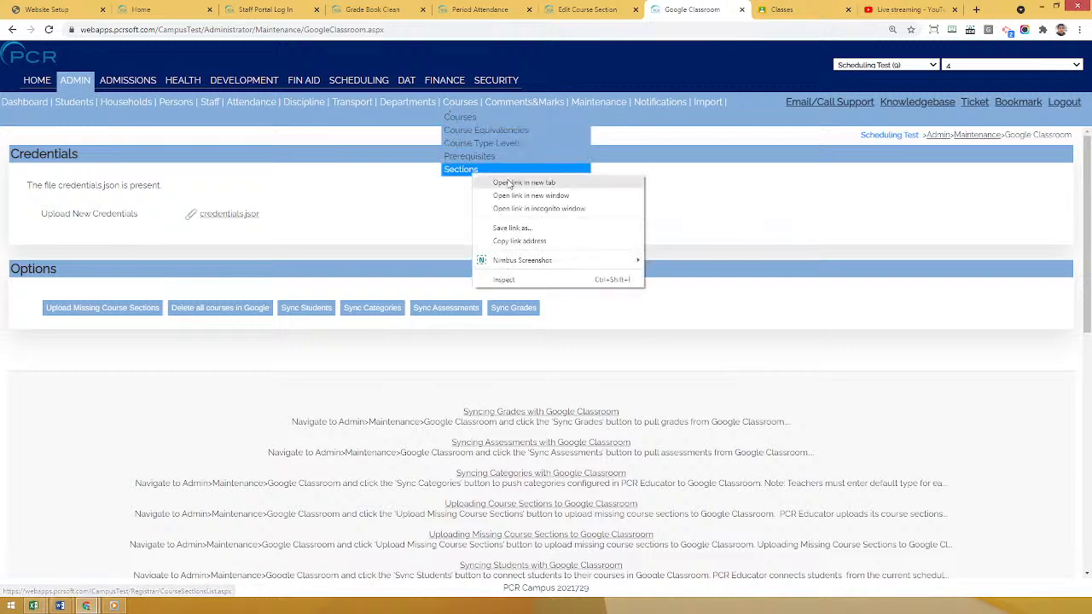
pyautogui.click(504, 181)
pyautogui.click(721, 9)
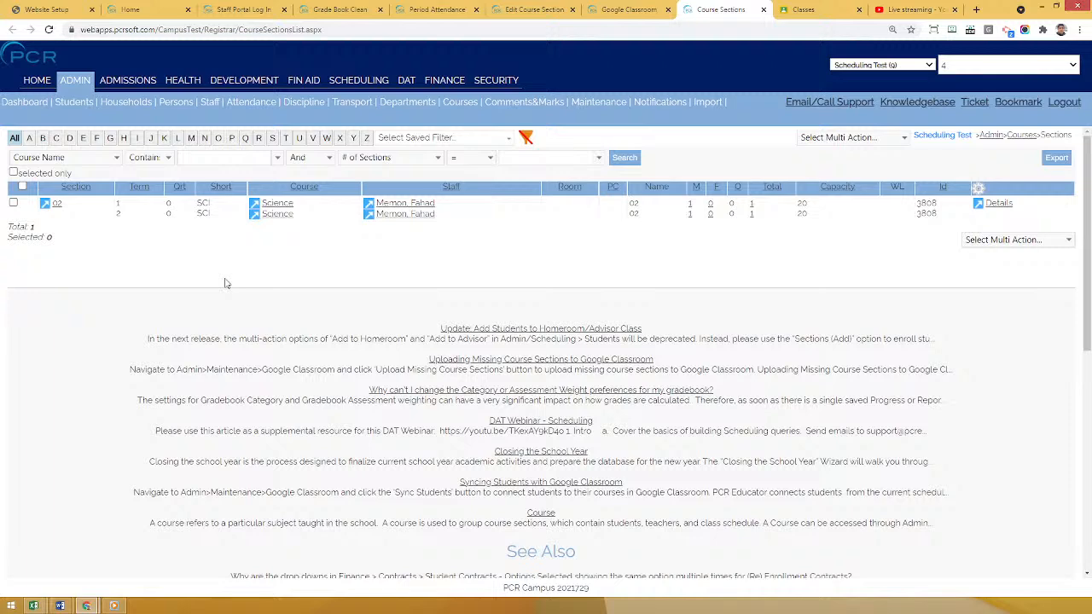
# - Upload the missing course sections to Google Classroom and check the log entries for Science 02
pyautogui.click(623, 9)
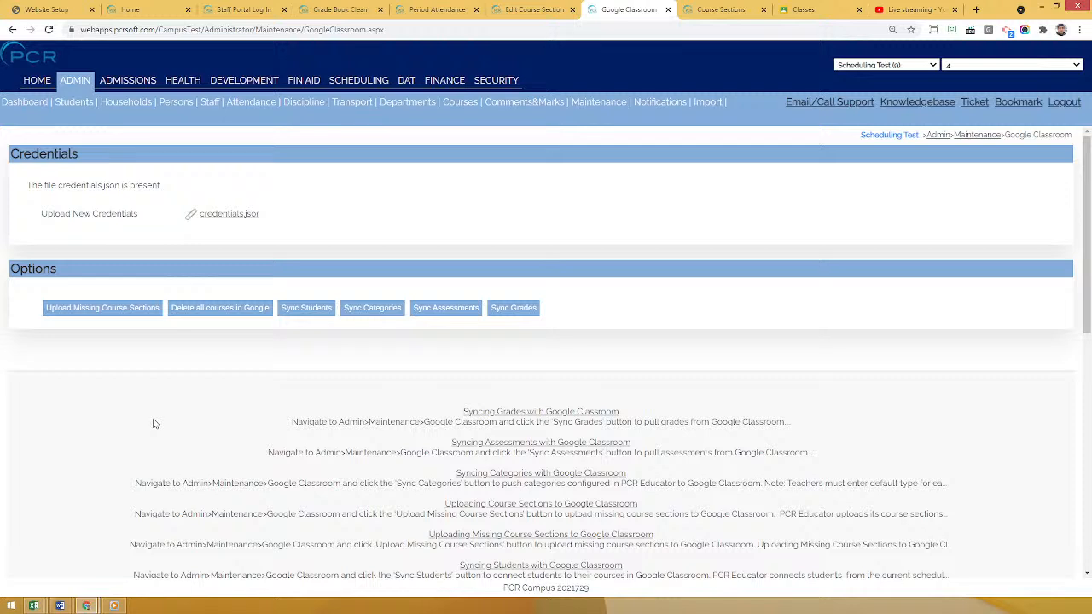
pyautogui.click(104, 315)
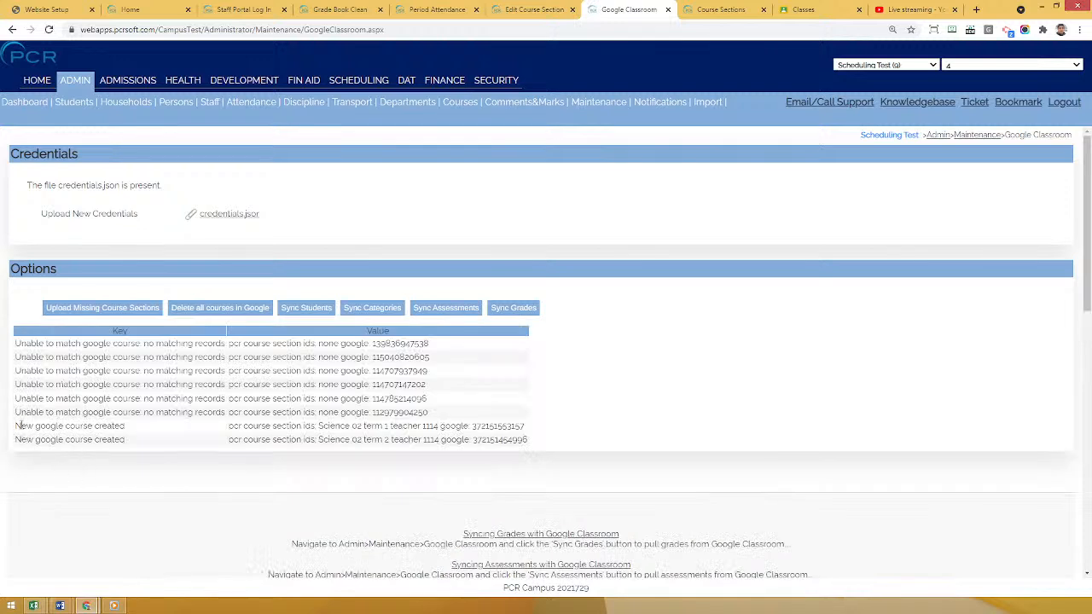
pyautogui.moveTo(17, 425); pyautogui.dragTo(142, 436)
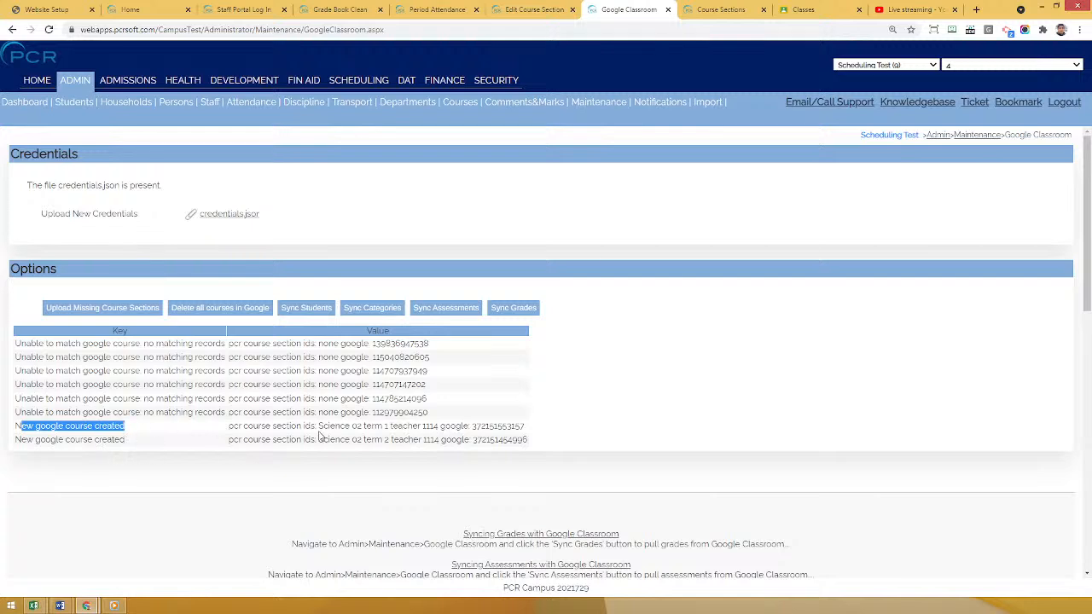
pyautogui.moveTo(318, 426); pyautogui.dragTo(388, 426)
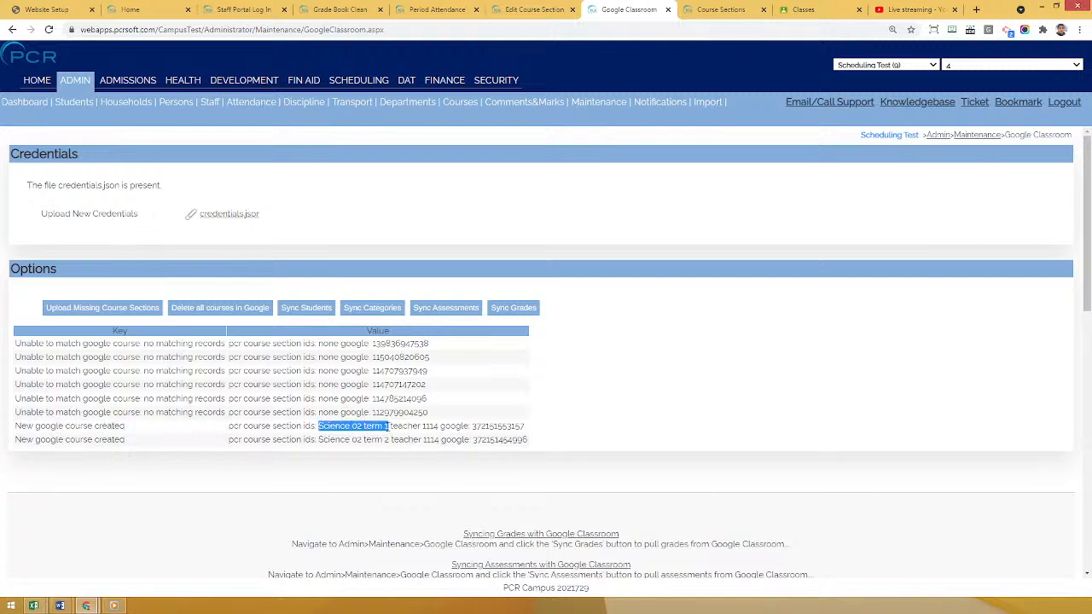
# - Examine the upload log's entries for the unmatched Google courses and the newly created Science 02 courses
pyautogui.moveTo(323, 439); pyautogui.dragTo(393, 438)
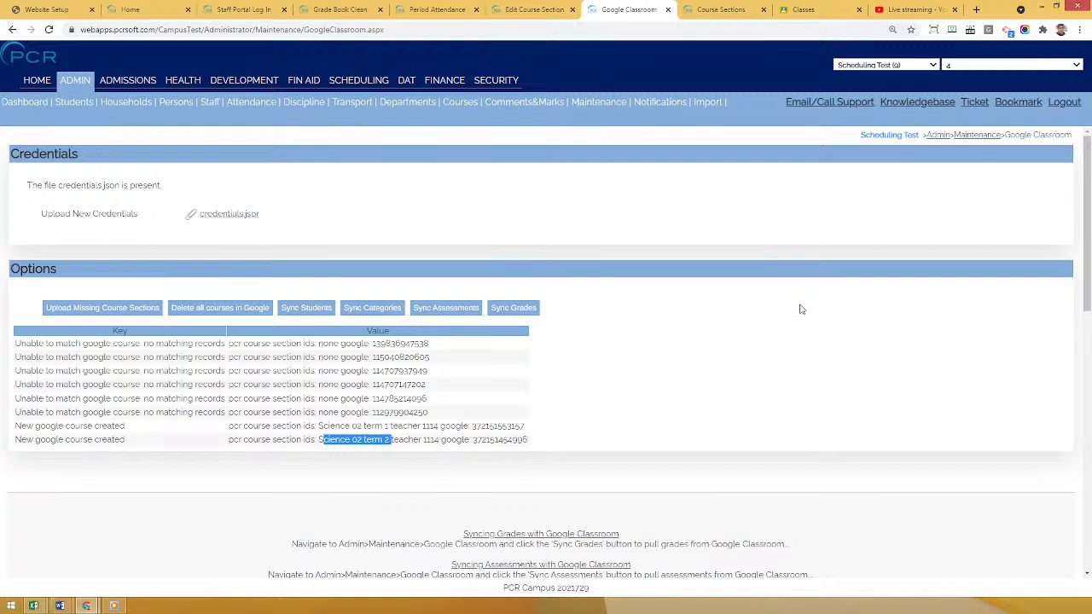
pyautogui.click(806, 454)
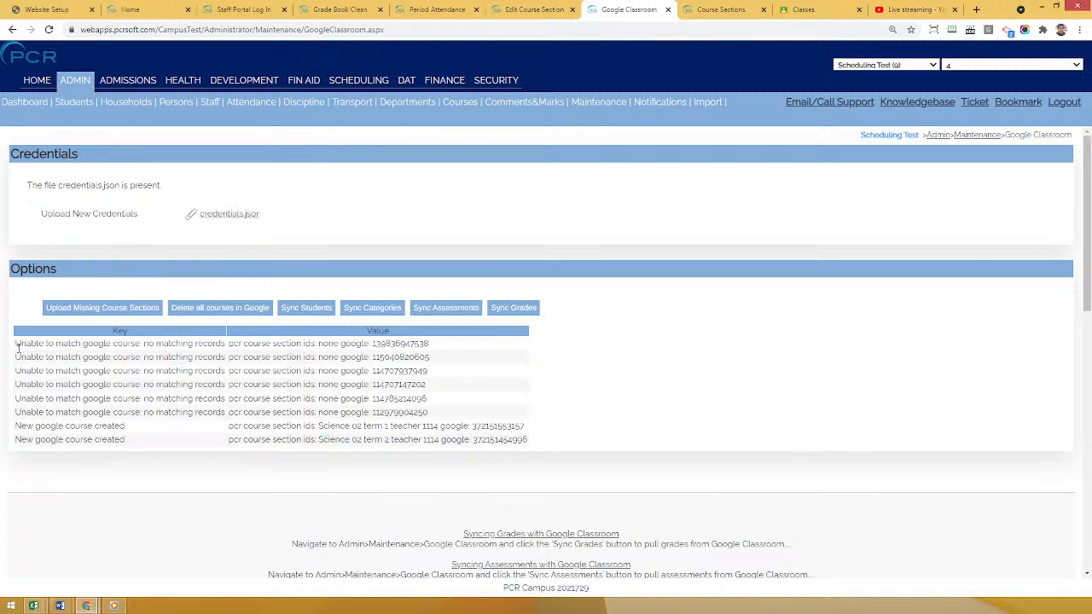
pyautogui.moveTo(17, 348); pyautogui.dragTo(123, 371)
pyautogui.click(176, 389)
pyautogui.moveTo(21, 344); pyautogui.dragTo(164, 344)
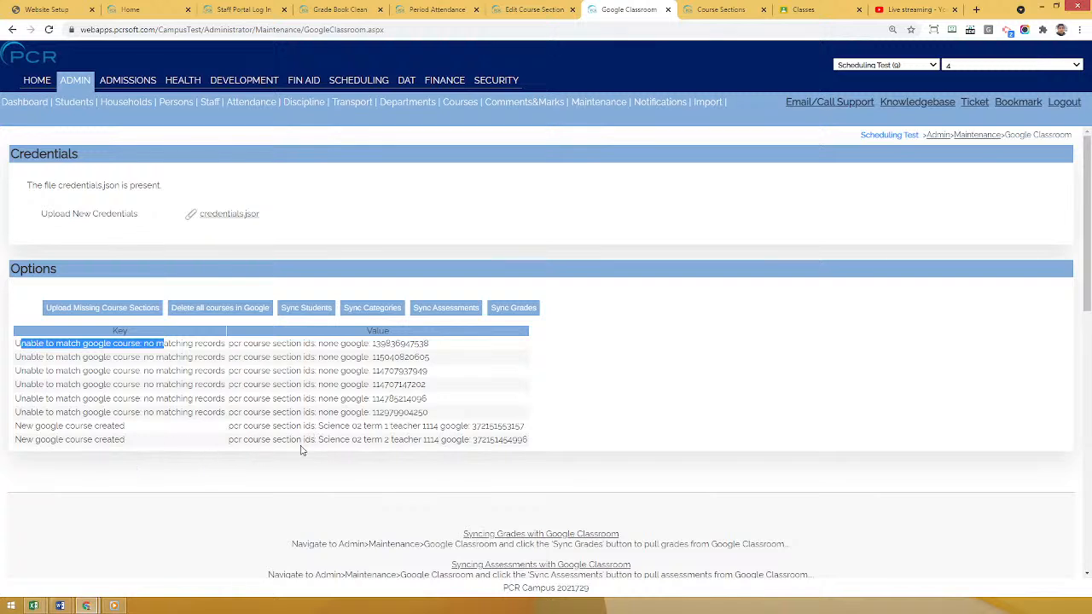
pyautogui.moveTo(305, 440); pyautogui.dragTo(388, 440)
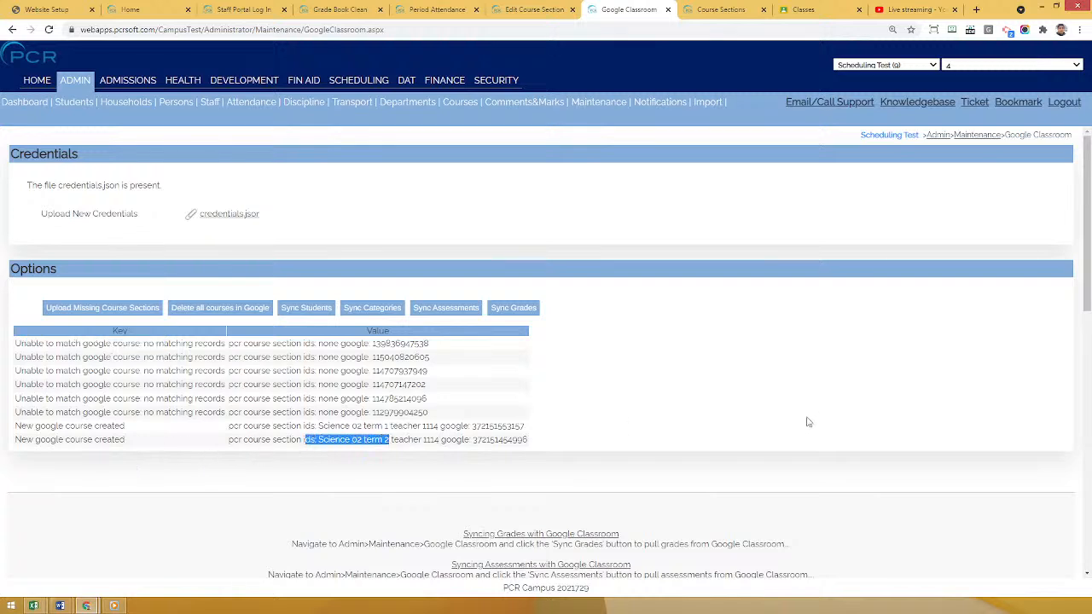
pyautogui.click(841, 372)
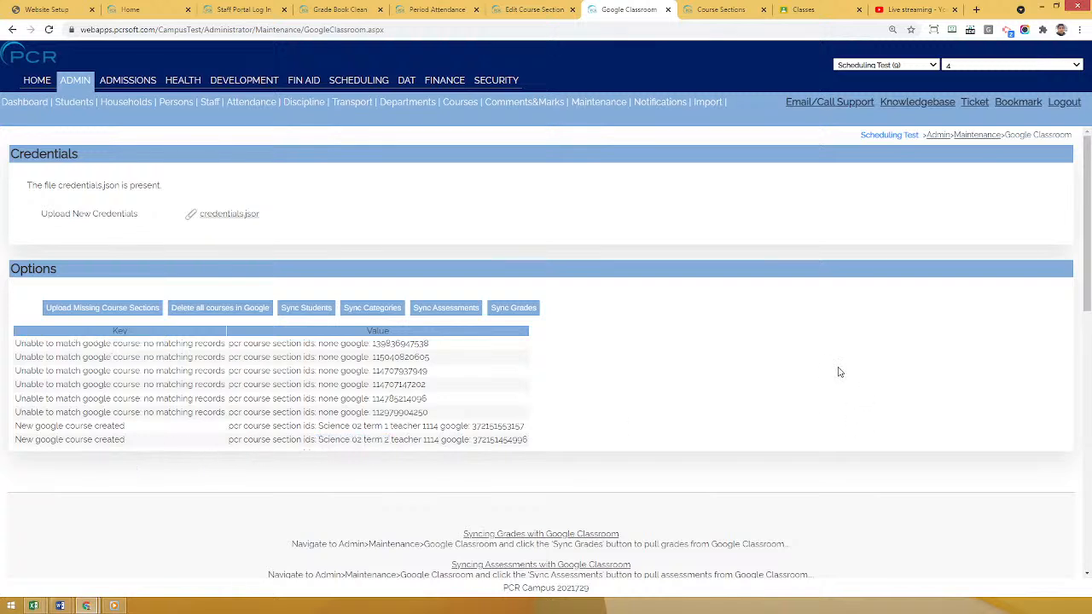
# - Reload the Google Classroom Classes page, accept the invitation to teach Science 02 Term: 2 and open that class's People page
pyautogui.click(814, 7)
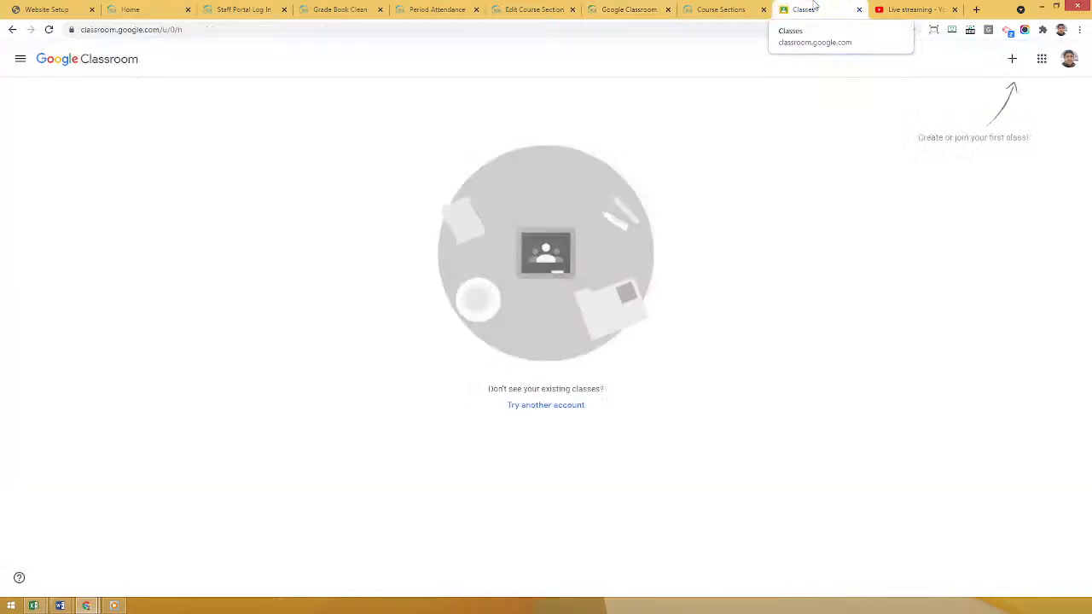
pyautogui.click(191, 30)
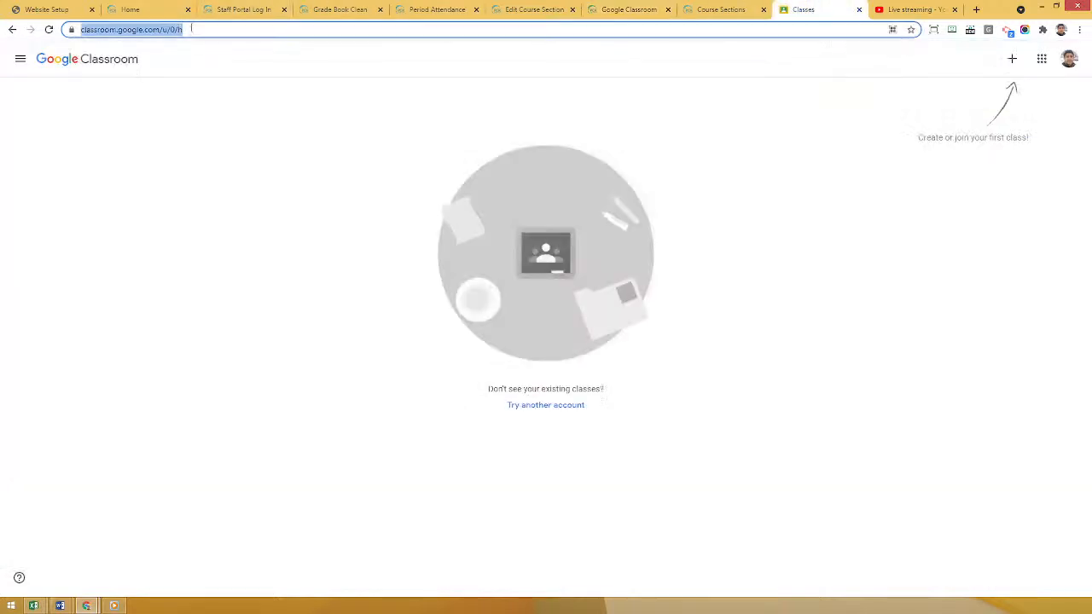
pyautogui.press('Return')
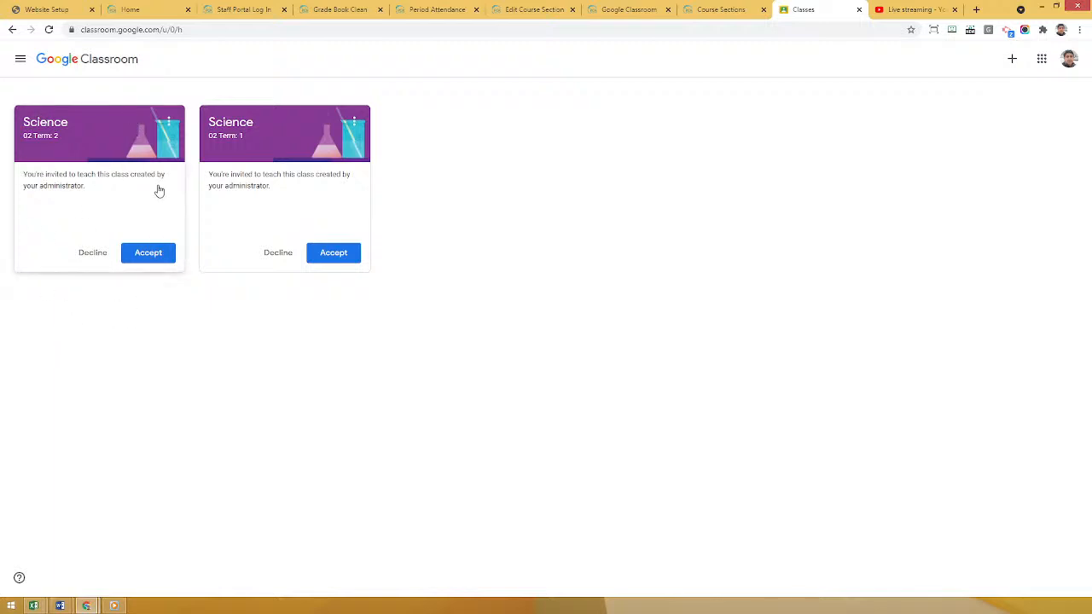
pyautogui.click(150, 254)
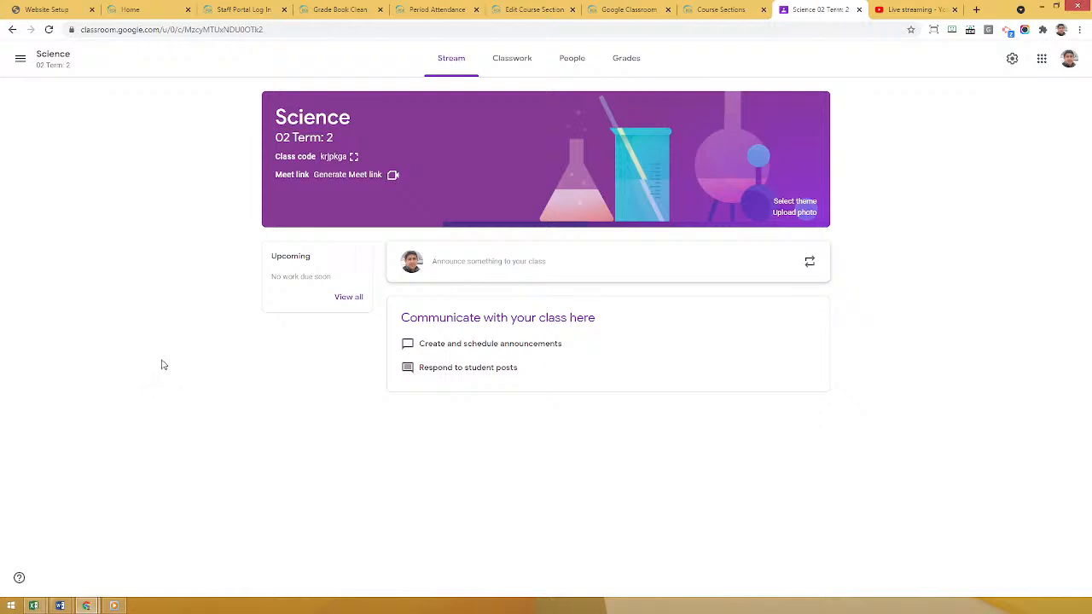
pyautogui.click(573, 62)
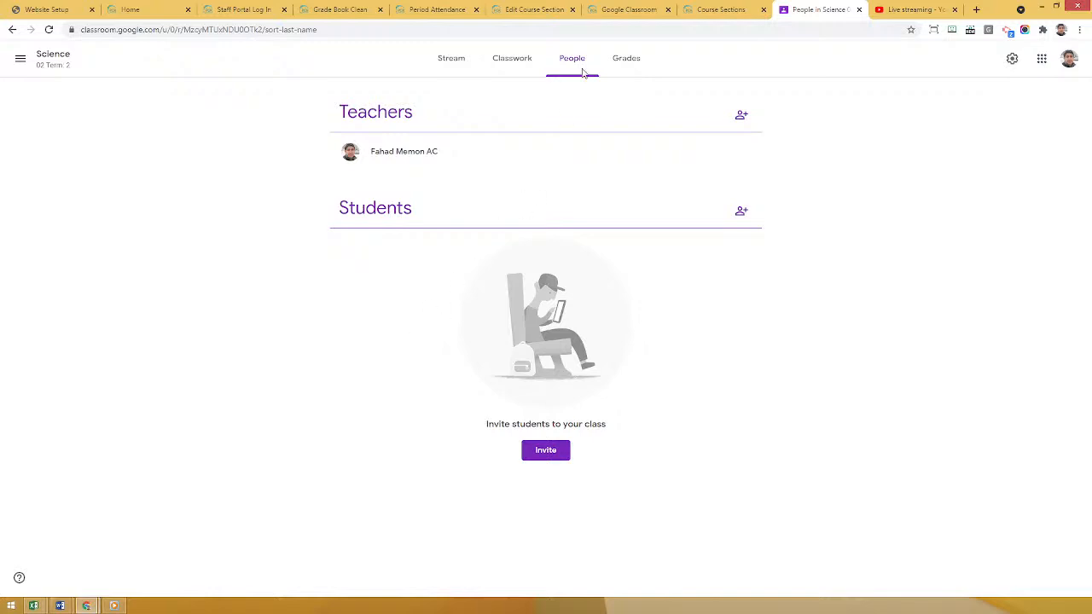
# - Sync students from the PCR admin Google Classroom page, then check the log entry and the Science class roster in Google Classroom
pyautogui.click(611, 7)
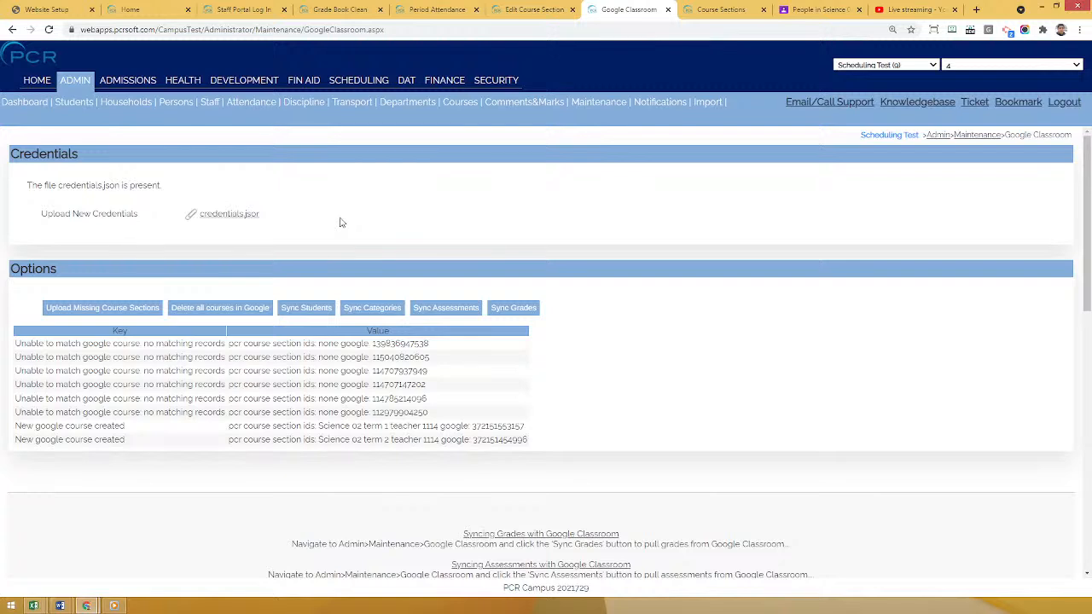
pyautogui.click(304, 310)
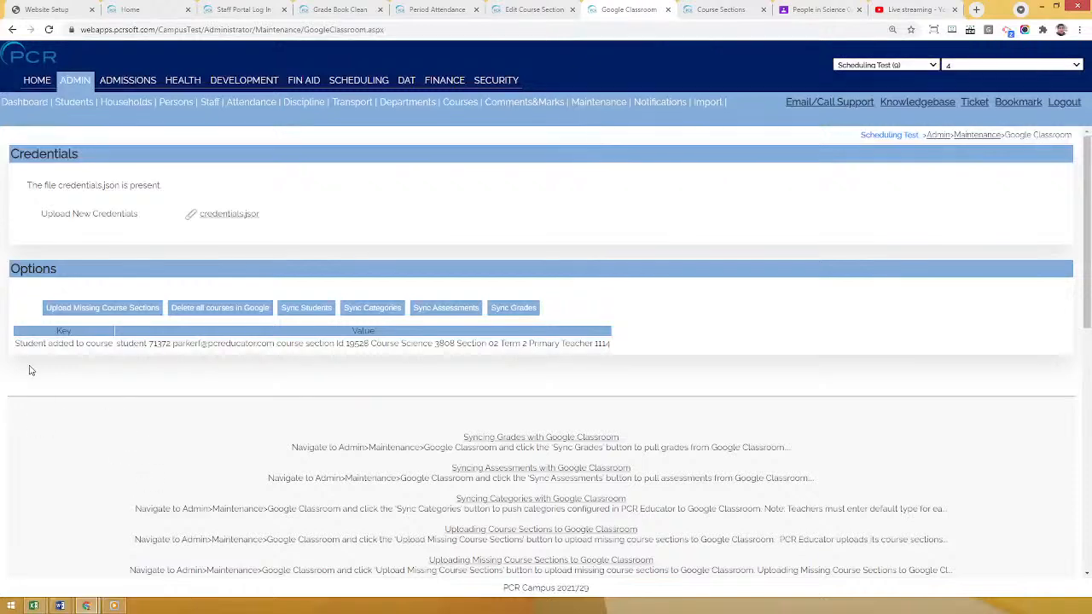
pyautogui.moveTo(15, 345); pyautogui.dragTo(111, 344)
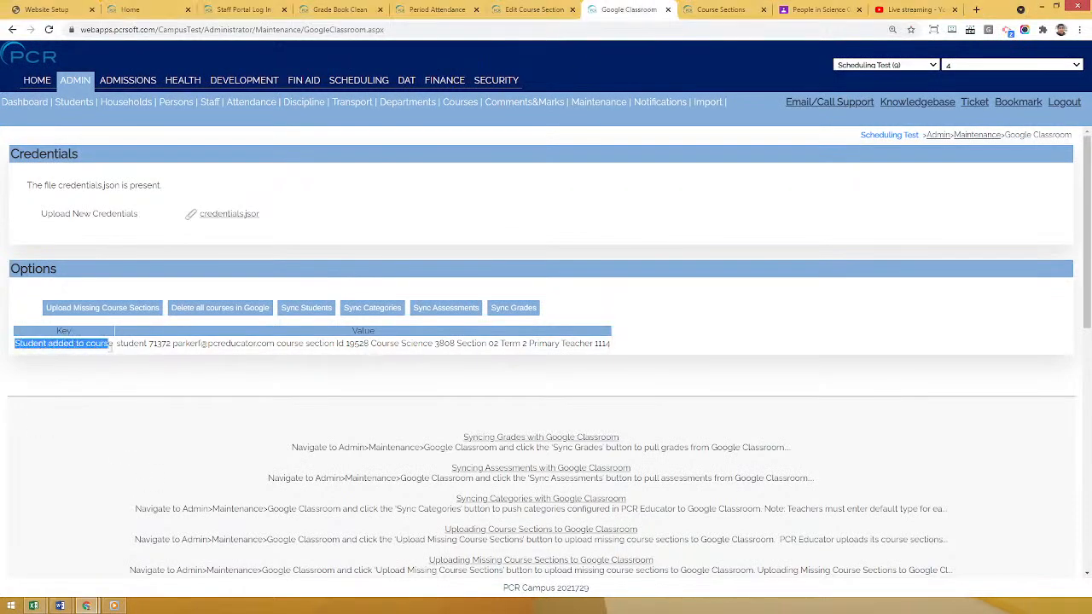
pyautogui.doubleClick(158, 343)
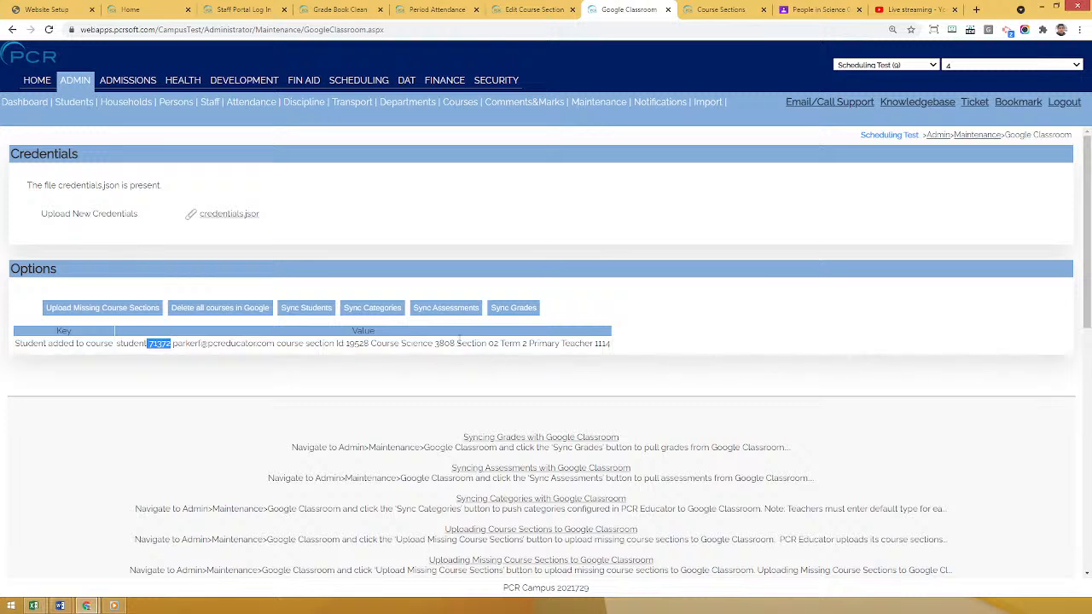
pyautogui.moveTo(458, 343); pyautogui.dragTo(504, 343)
pyautogui.click(494, 368)
pyautogui.click(820, 9)
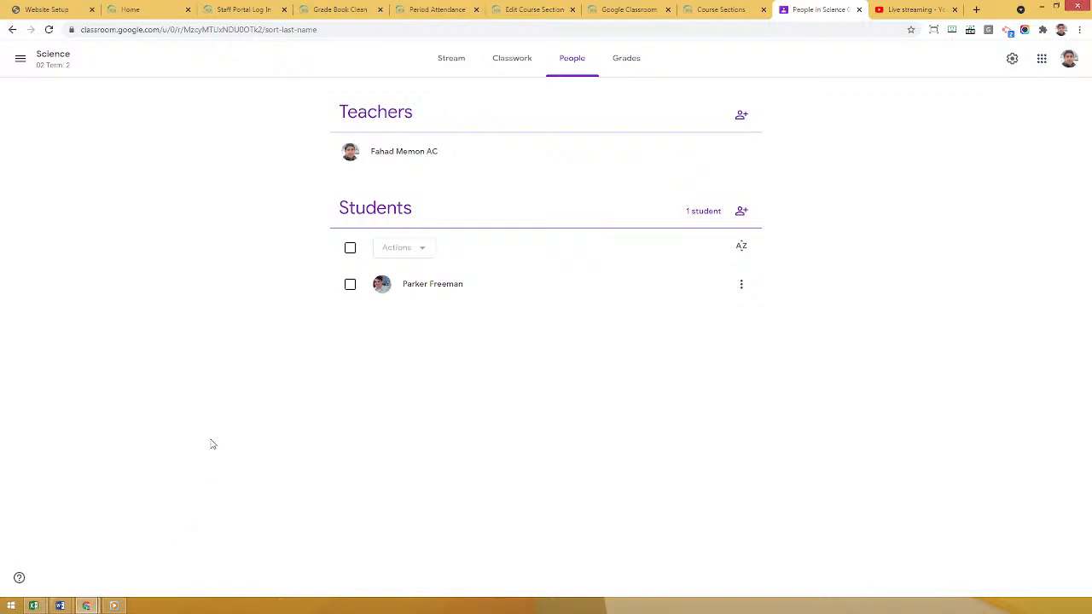
# - Log in to the Bistmar School Staff Portal with the teacher's username and account password, and dismiss the browser's password-update offer
pyautogui.click(240, 7)
pyautogui.doubleClick(621, 282)
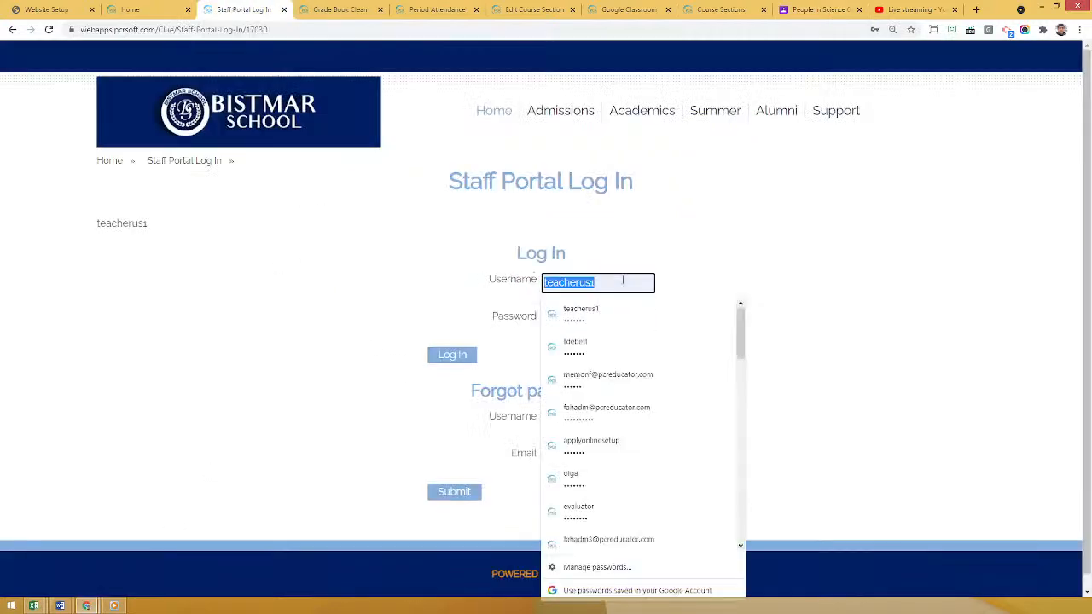
pyautogui.click(639, 380)
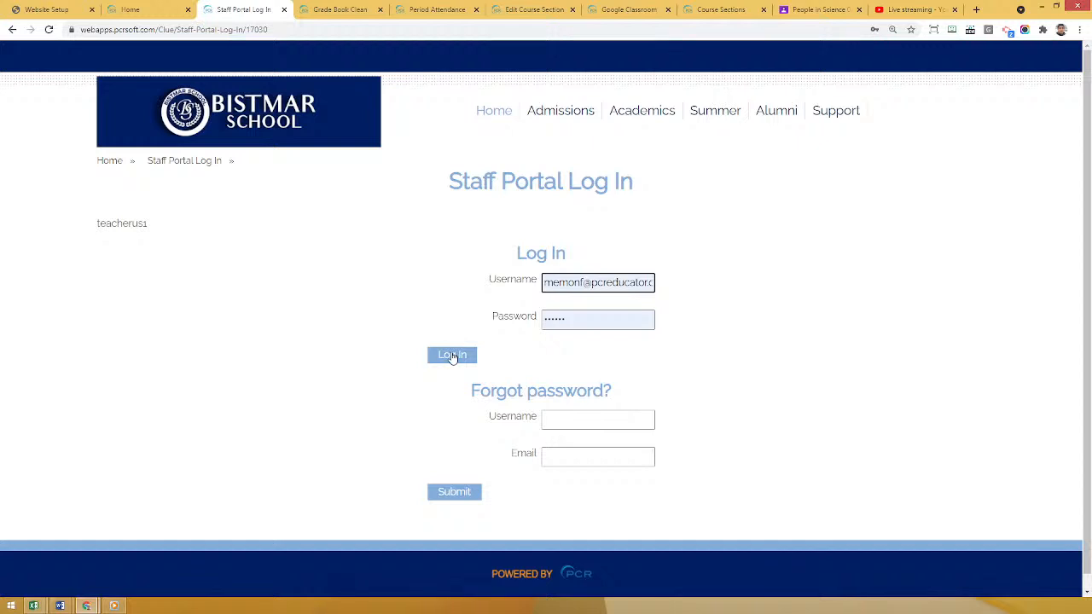
pyautogui.click(453, 355)
pyautogui.click(607, 320)
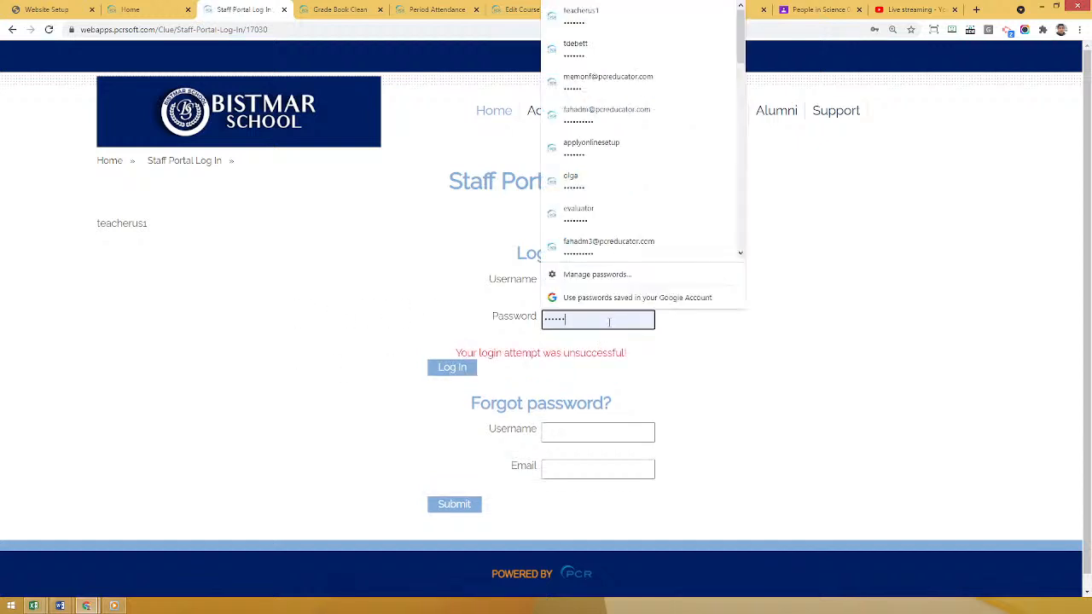
pyautogui.doubleClick(608, 321)
pyautogui.write('•••')
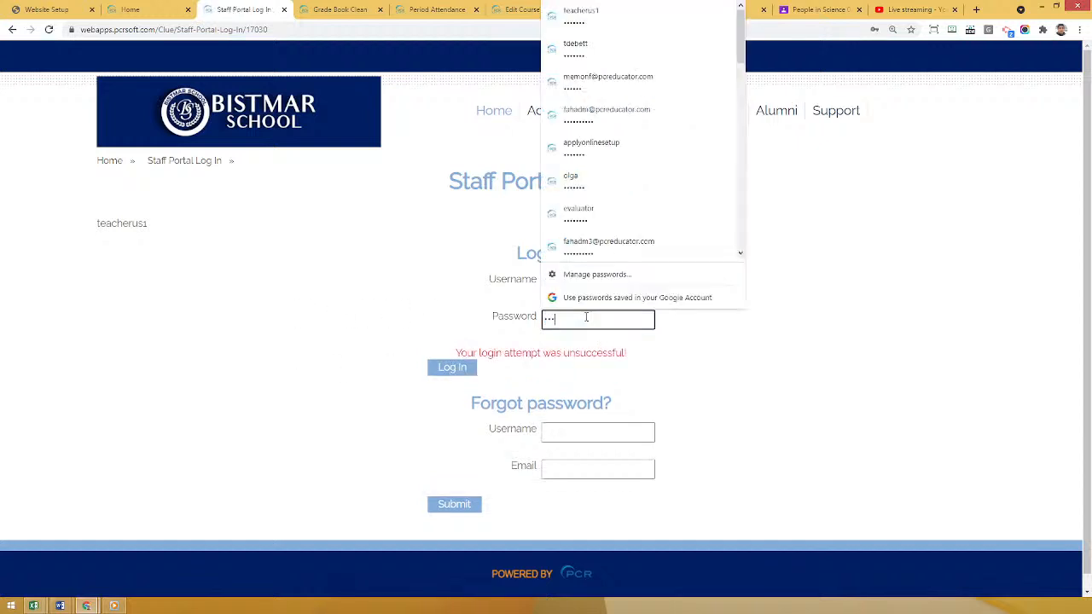
pyautogui.write('•••')
pyautogui.press('Return')
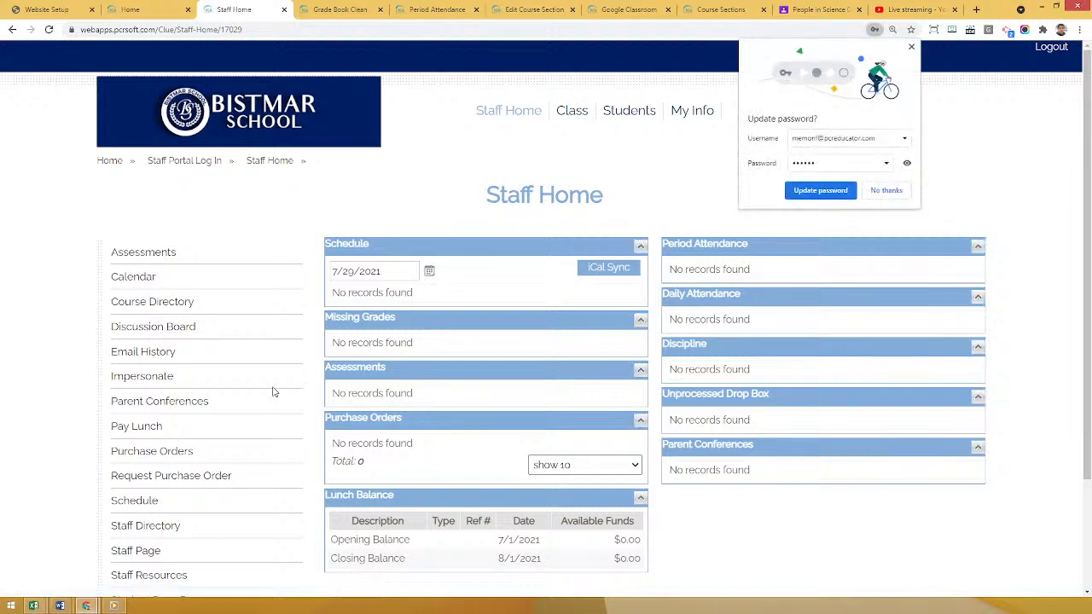
pyautogui.click(910, 48)
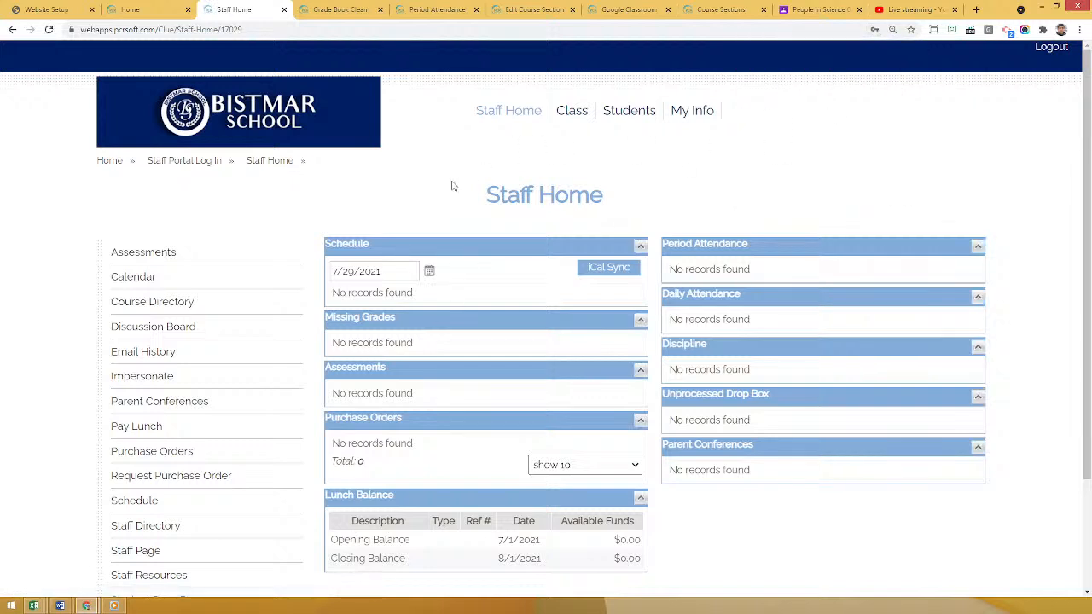
# - Open Gradebook Configuration for the Science 02 class and review its Classwork and Other categories
pyautogui.click(556, 120)
pyautogui.scroll(-1, 62, 326)
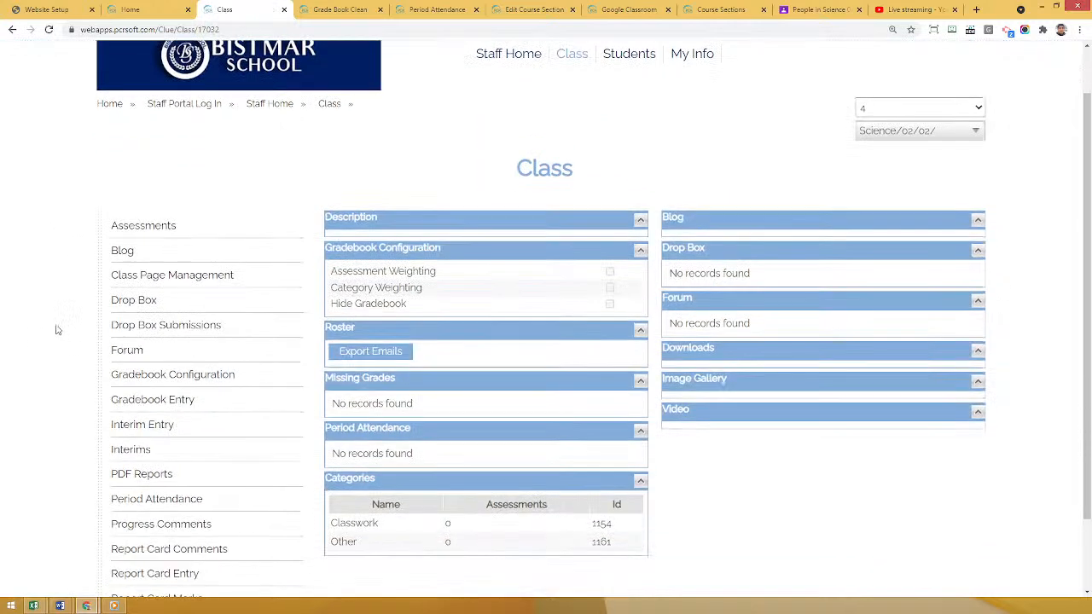
pyautogui.click(185, 378)
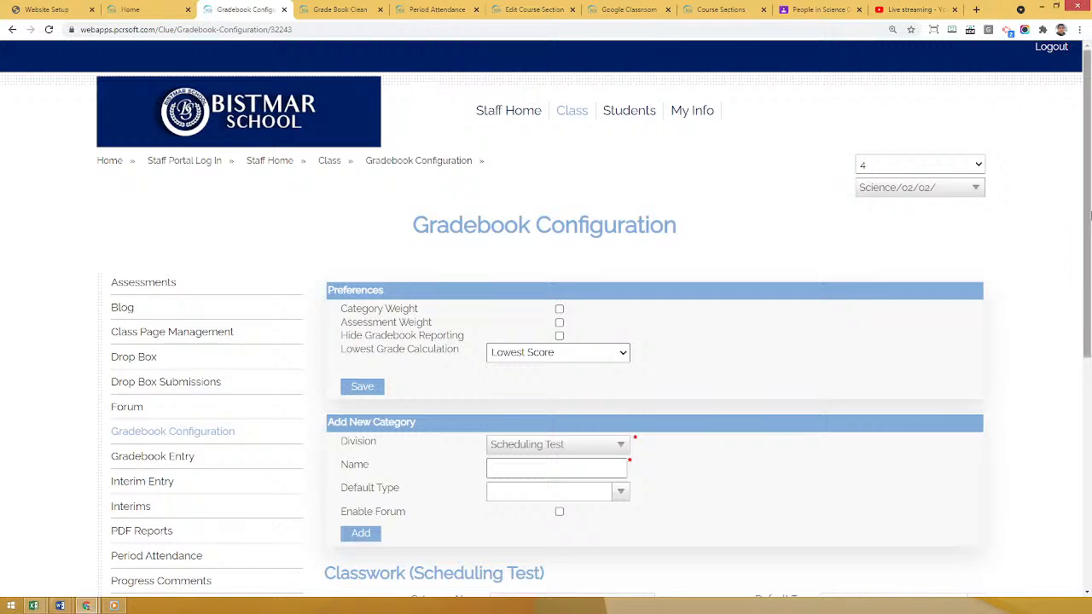
pyautogui.moveTo(1088, 219); pyautogui.dragTo(1089, 436)
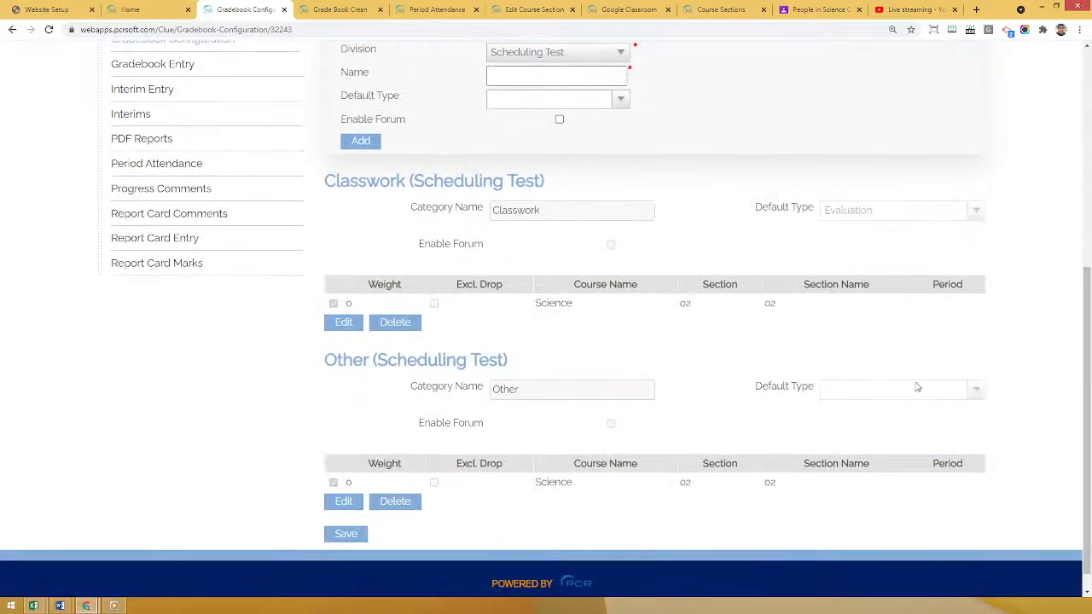
pyautogui.moveTo(326, 180); pyautogui.dragTo(542, 175)
pyautogui.moveTo(341, 360); pyautogui.dragTo(430, 360)
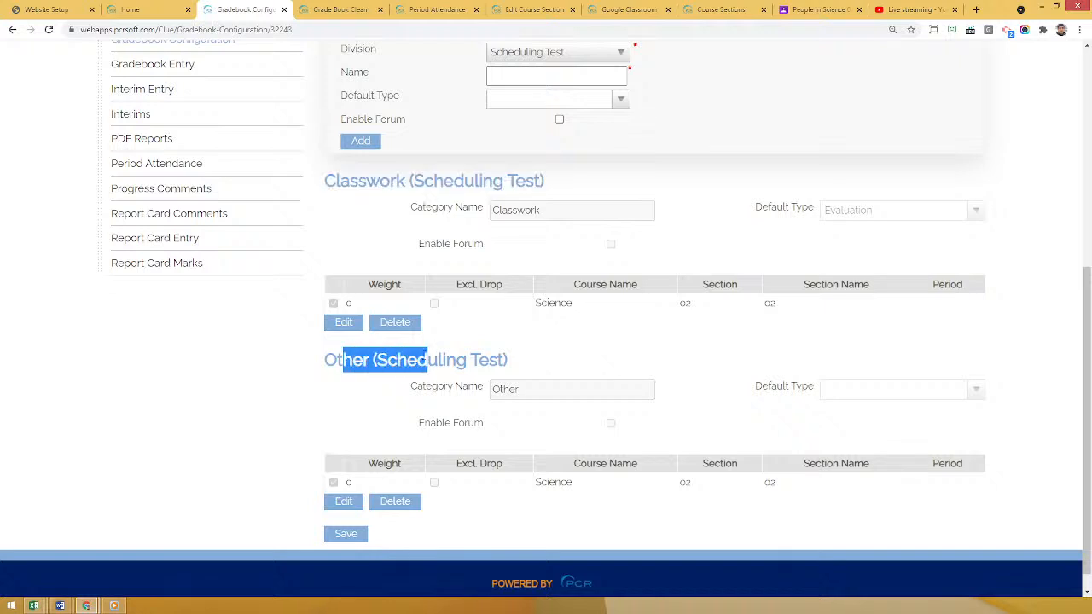
pyautogui.click(697, 365)
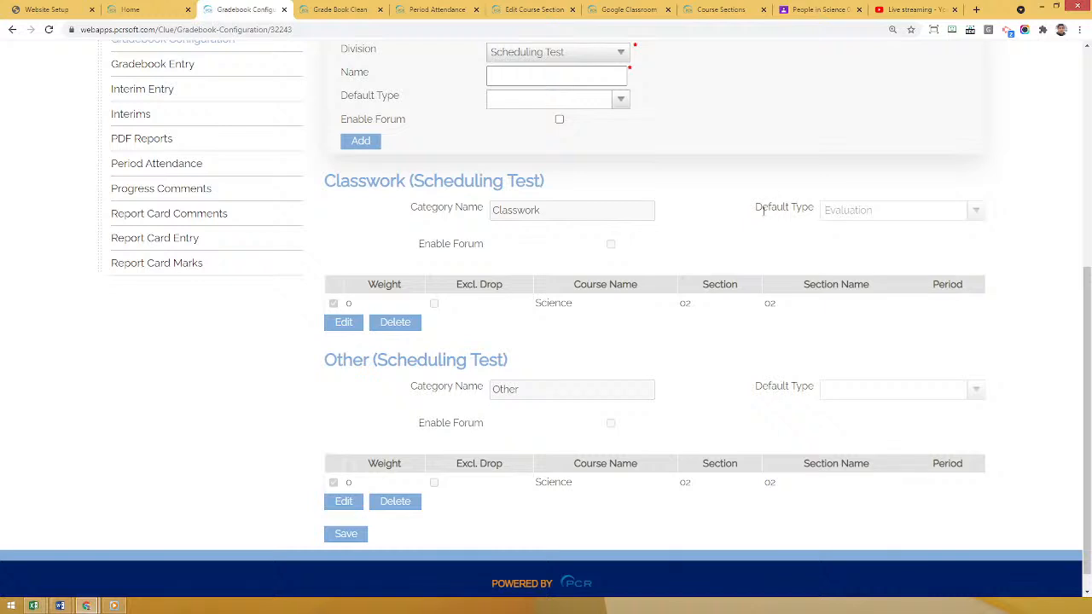
# - Compare the Default Type settings of the Classwork and Other gradebook categories
pyautogui.moveTo(761, 207); pyautogui.dragTo(817, 209)
pyautogui.moveTo(337, 360); pyautogui.dragTo(427, 360)
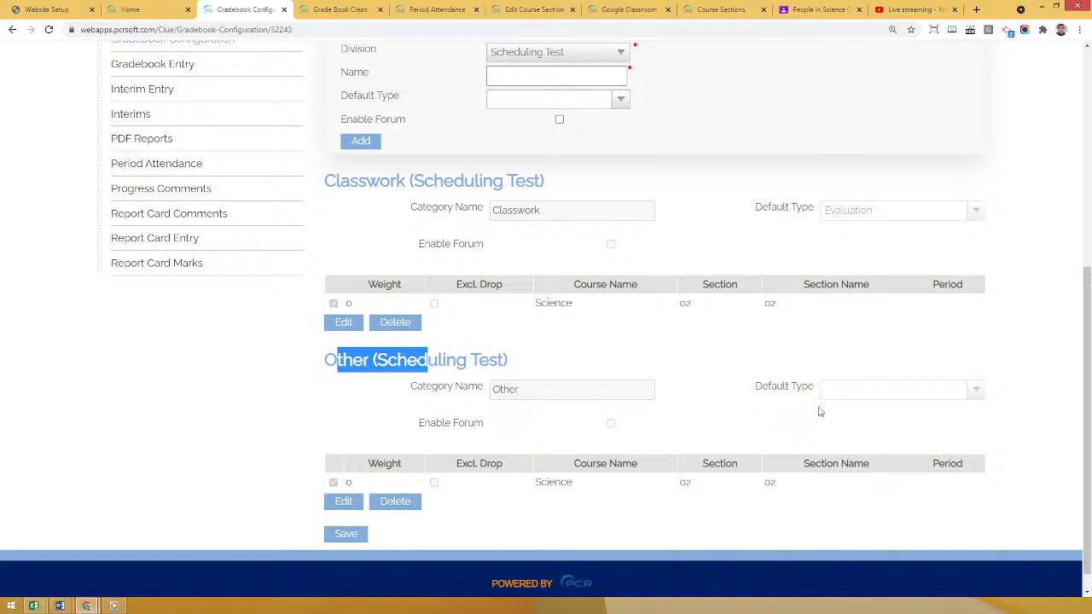
pyautogui.click(768, 419)
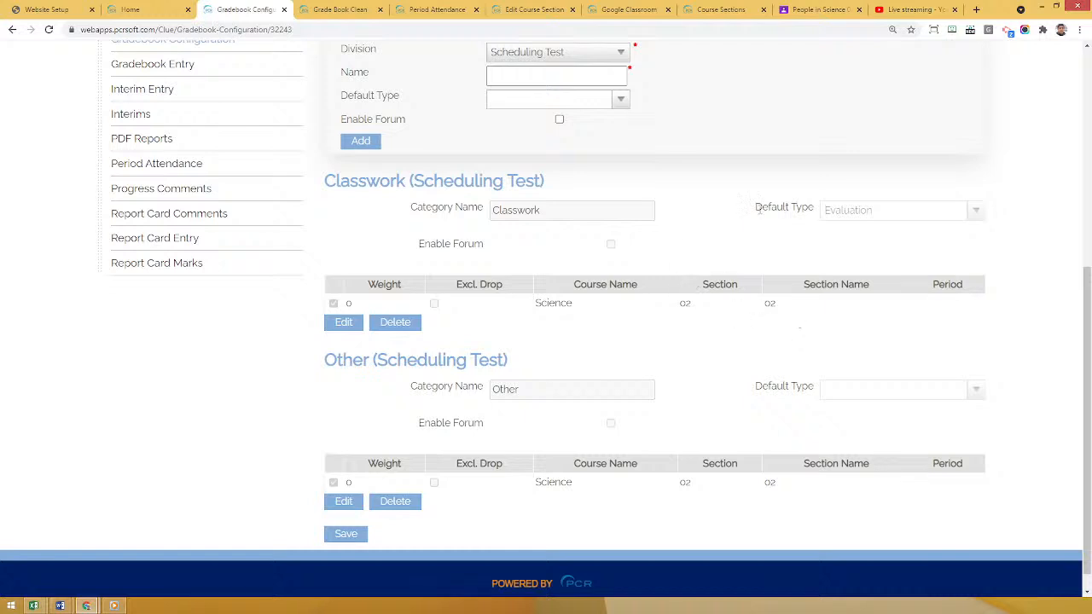
pyautogui.moveTo(757, 209); pyautogui.dragTo(816, 212)
pyautogui.click(818, 214)
pyautogui.moveTo(335, 181); pyautogui.dragTo(543, 175)
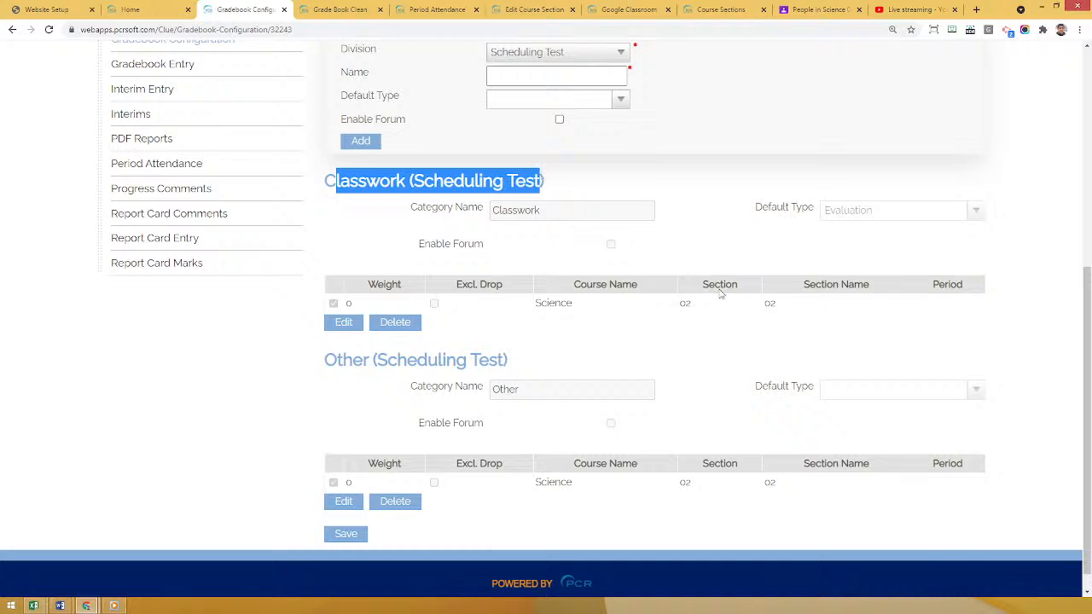
pyautogui.click(755, 249)
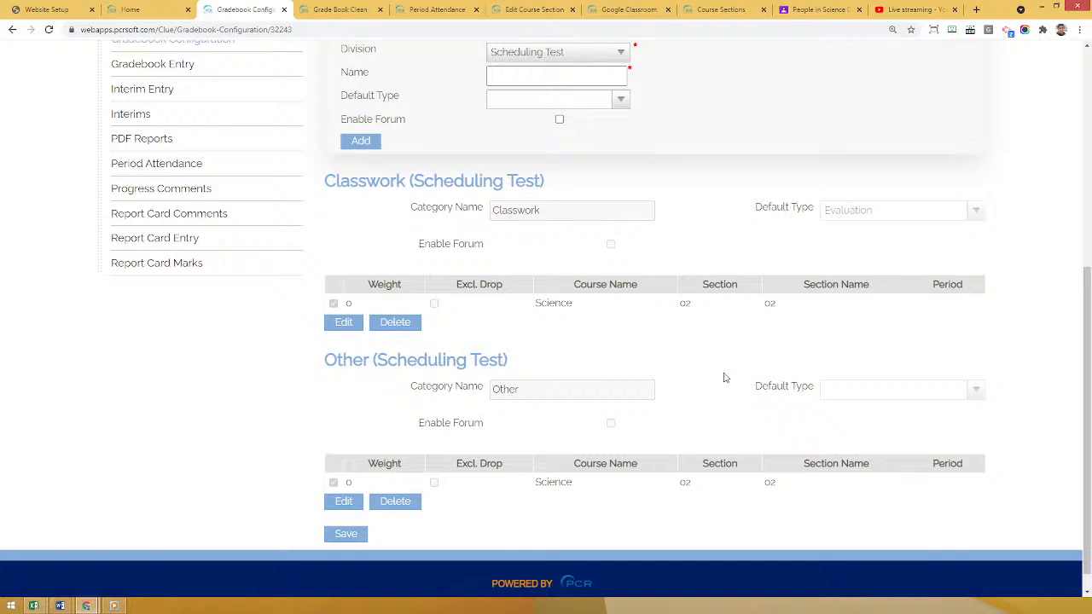
pyautogui.moveTo(1089, 348)
pyautogui.mouseDown()
pyautogui.moveTo(1090, 334)
pyautogui.moveTo(1090, 358)
pyautogui.mouseUp()
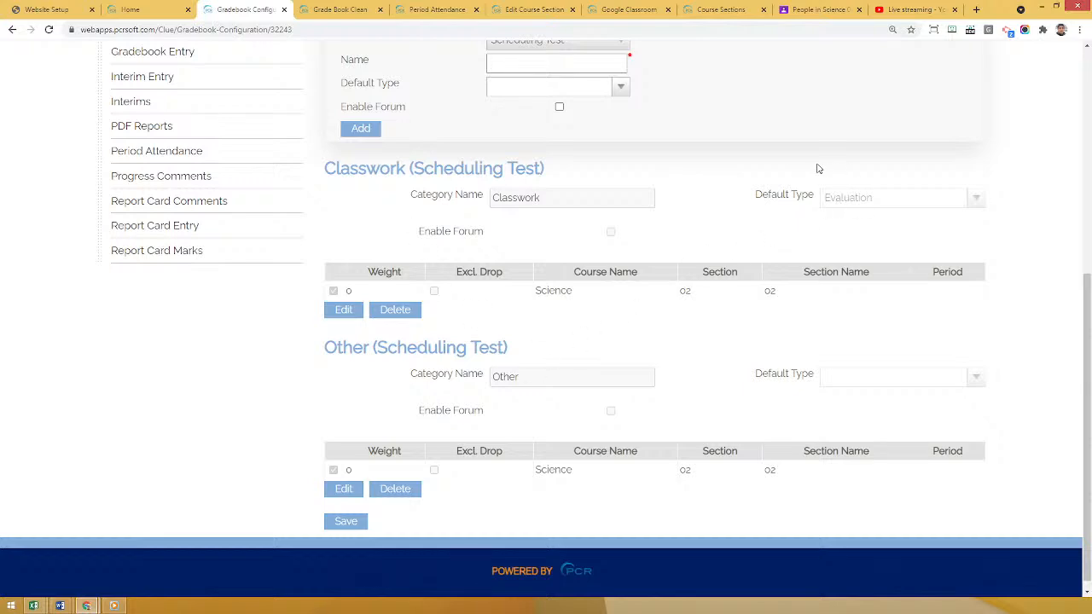
pyautogui.moveTo(1084, 286); pyautogui.dragTo(1088, 325)
# - Return to the PCR admin Google Classroom page, run the category sync and check its log entry
pyautogui.click(814, 7)
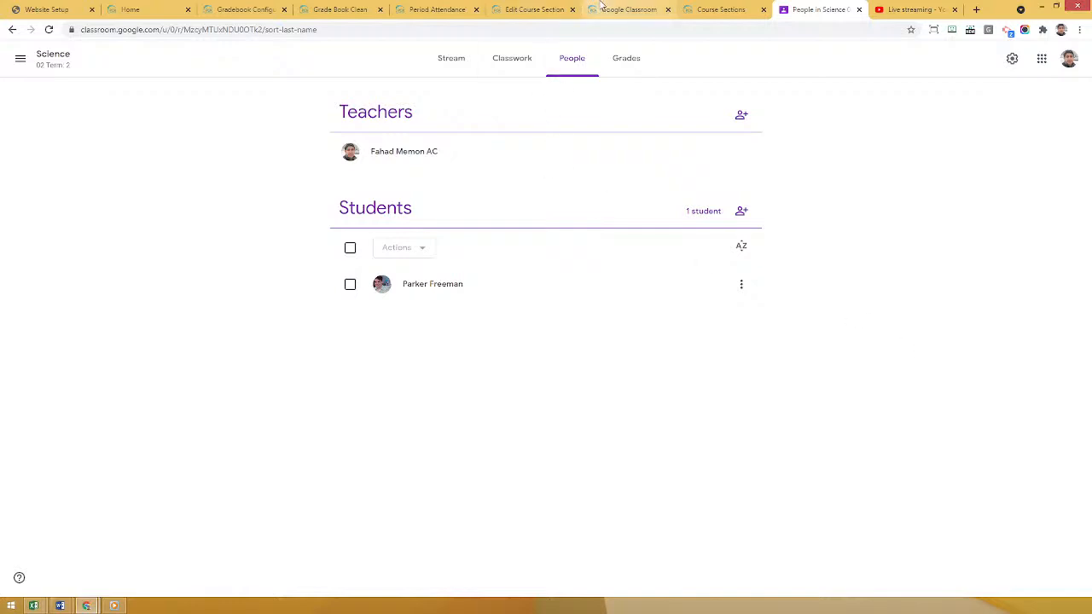
pyautogui.click(627, 9)
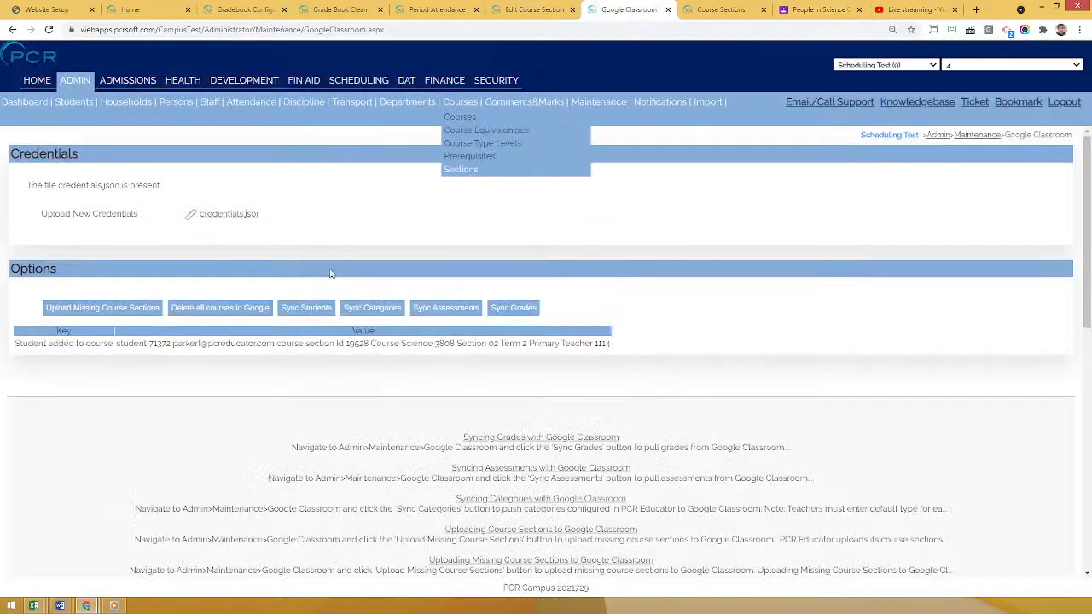
pyautogui.click(369, 309)
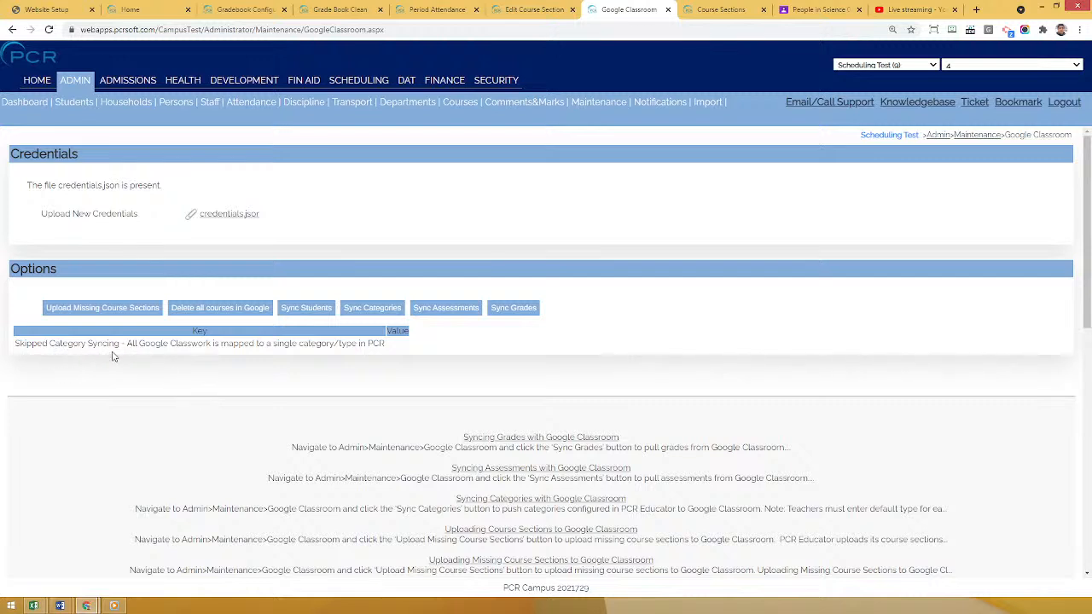
pyautogui.moveTo(24, 344); pyautogui.dragTo(204, 347)
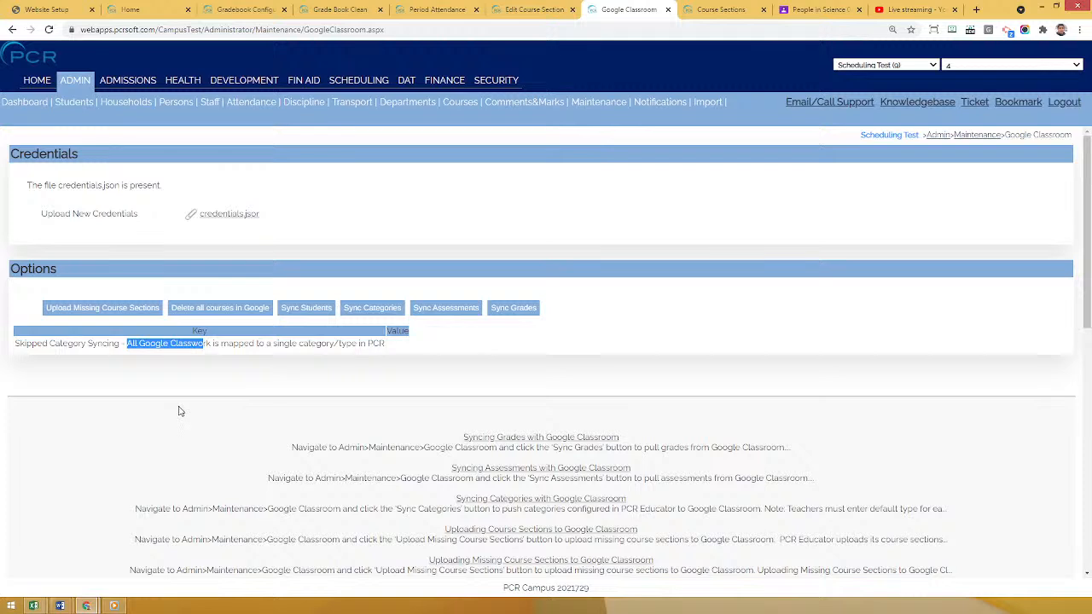
# - Switch to the Science 02 class in Google Classroom and start a new classwork assignment titled "Homework"
pyautogui.click(921, 351)
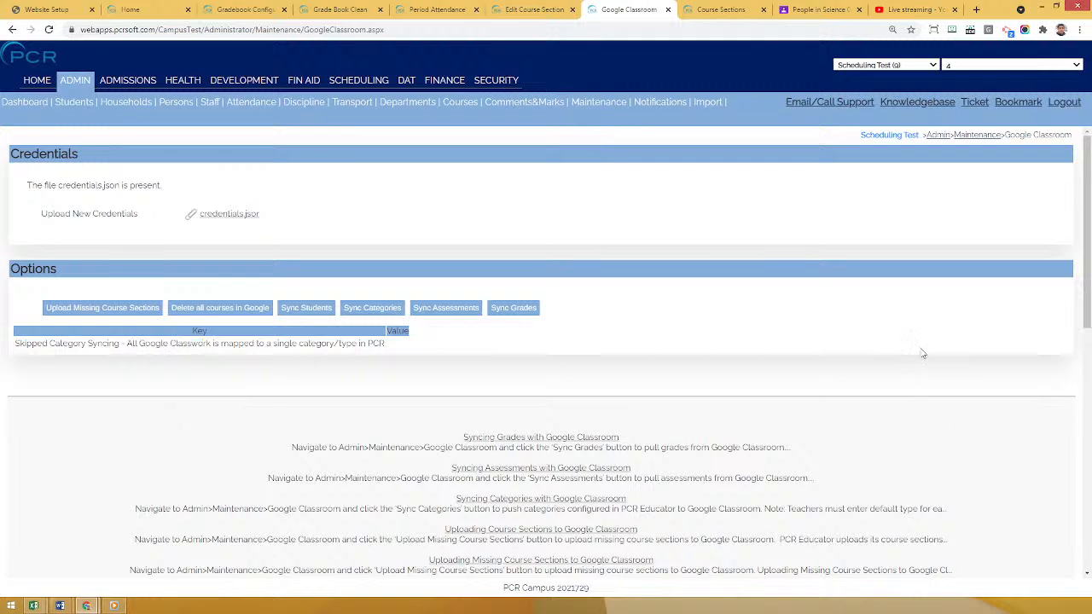
pyautogui.click(806, 10)
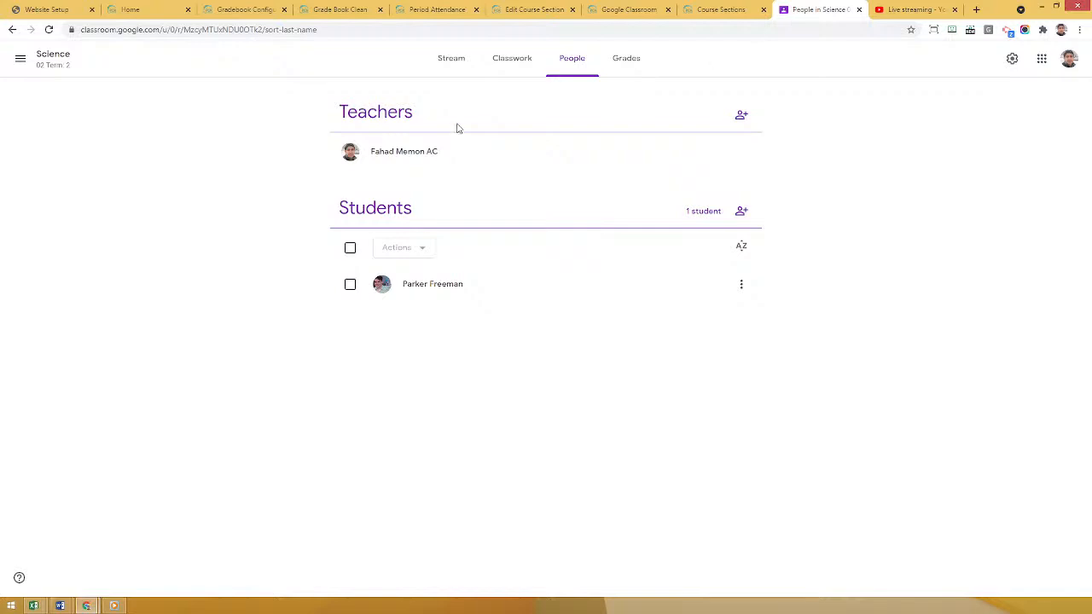
pyautogui.click(502, 64)
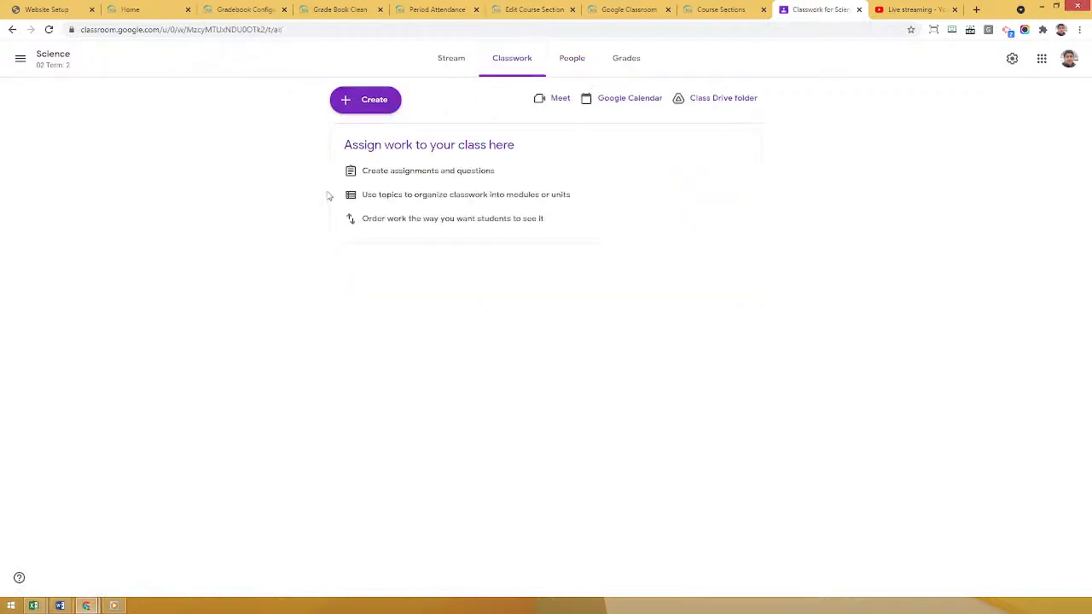
pyautogui.click(367, 101)
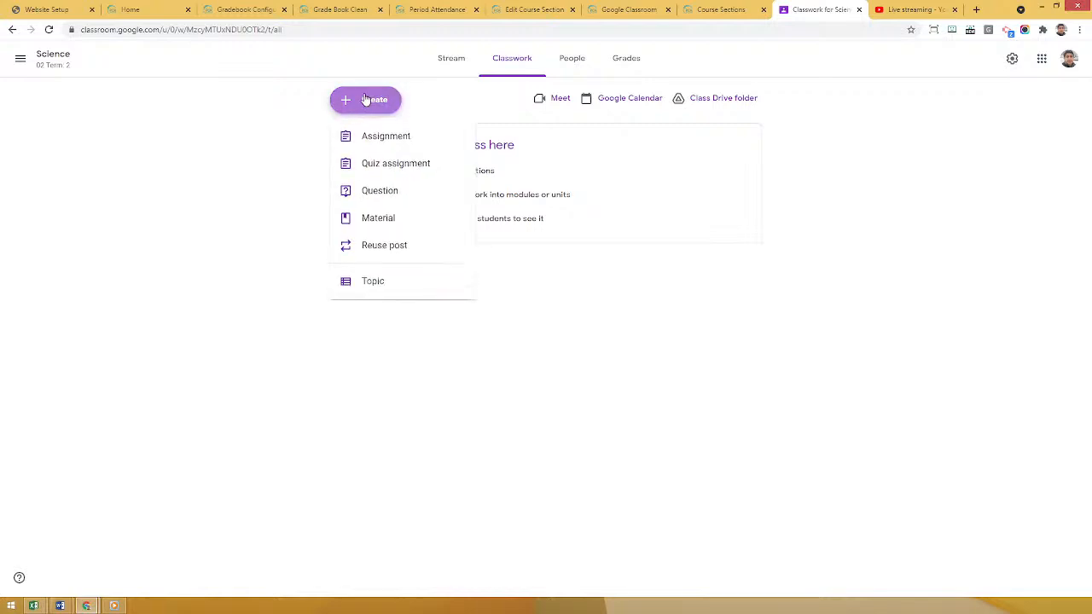
pyautogui.click(382, 137)
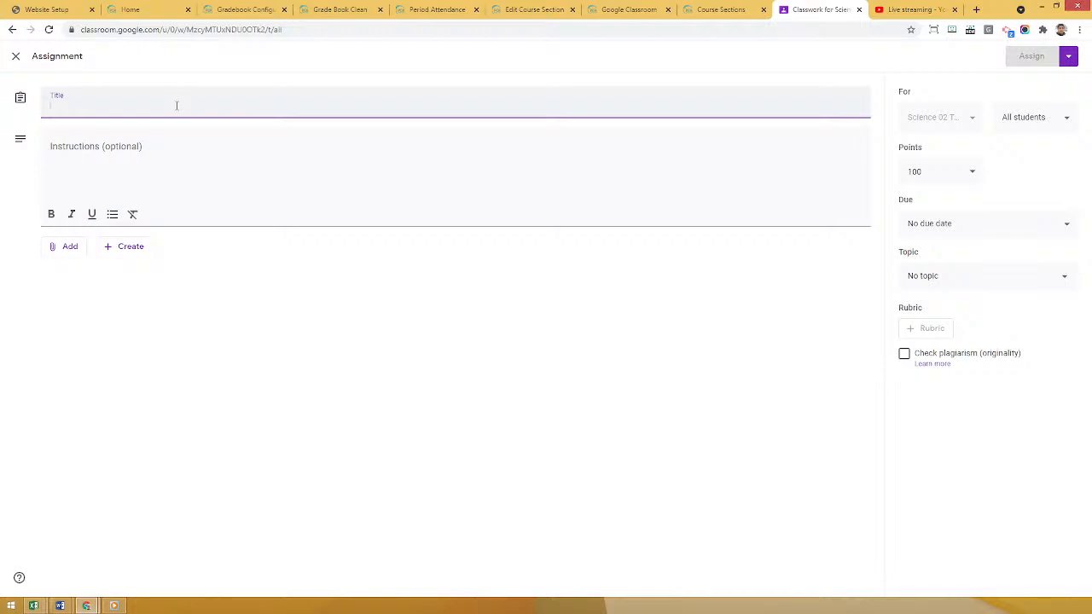
pyautogui.write('Homework')
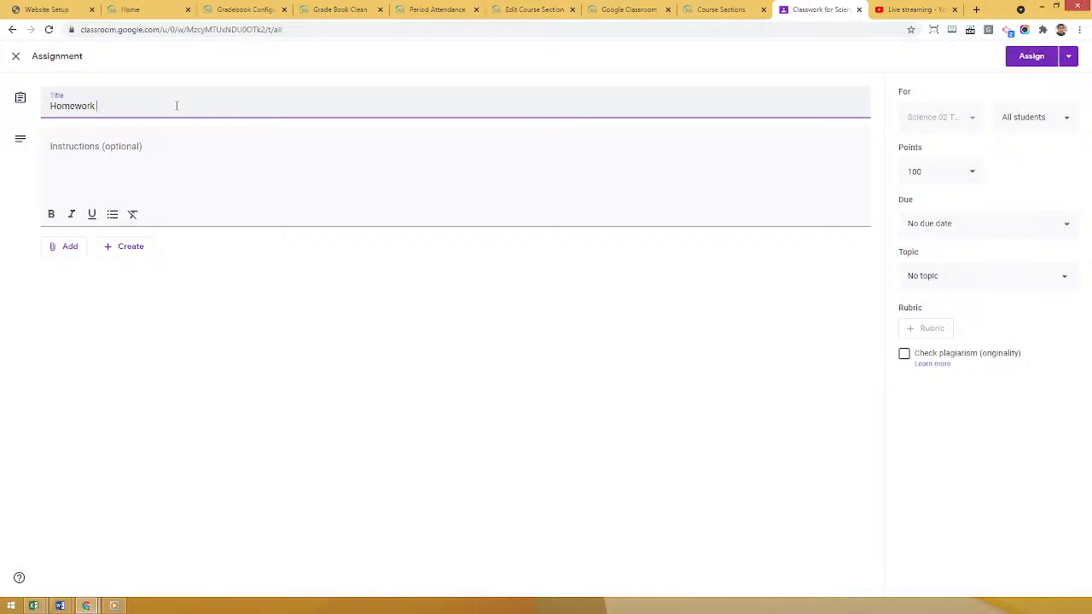
# - Complete the assignment title as "Homework 1" and set its points to 75
pyautogui.write(' 1')
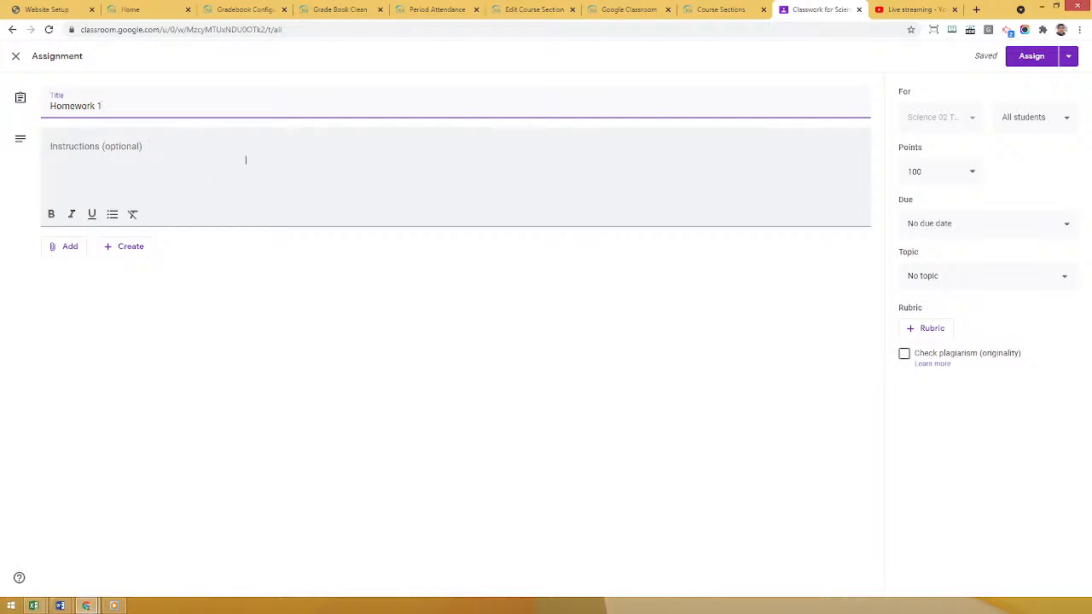
pyautogui.click(939, 173)
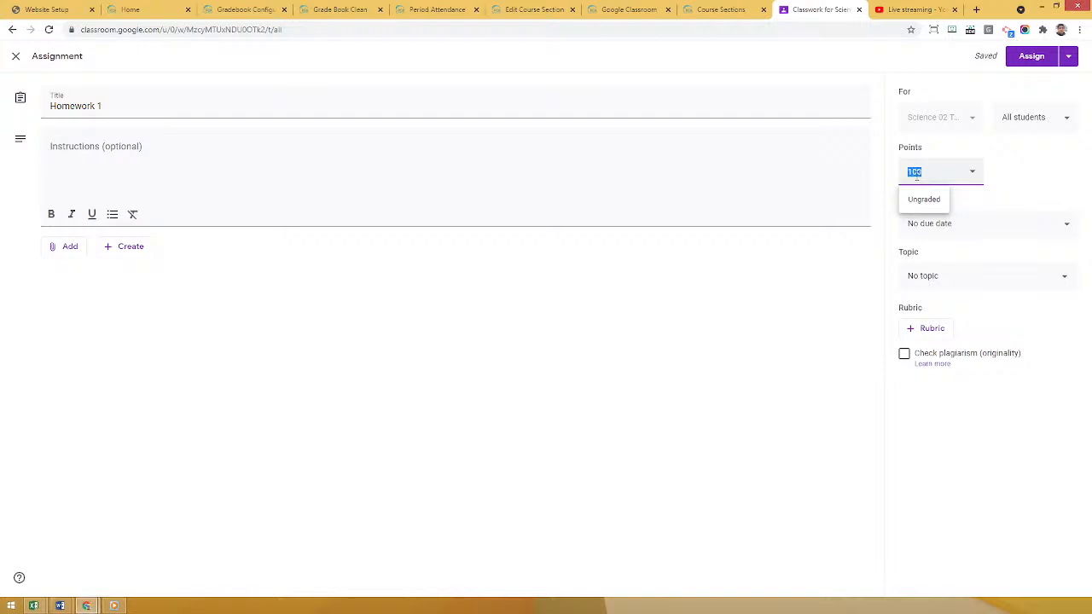
pyautogui.write('75')
pyautogui.click(713, 435)
# - Set the assignment's due date to Jul 30, 2021
pyautogui.click(974, 232)
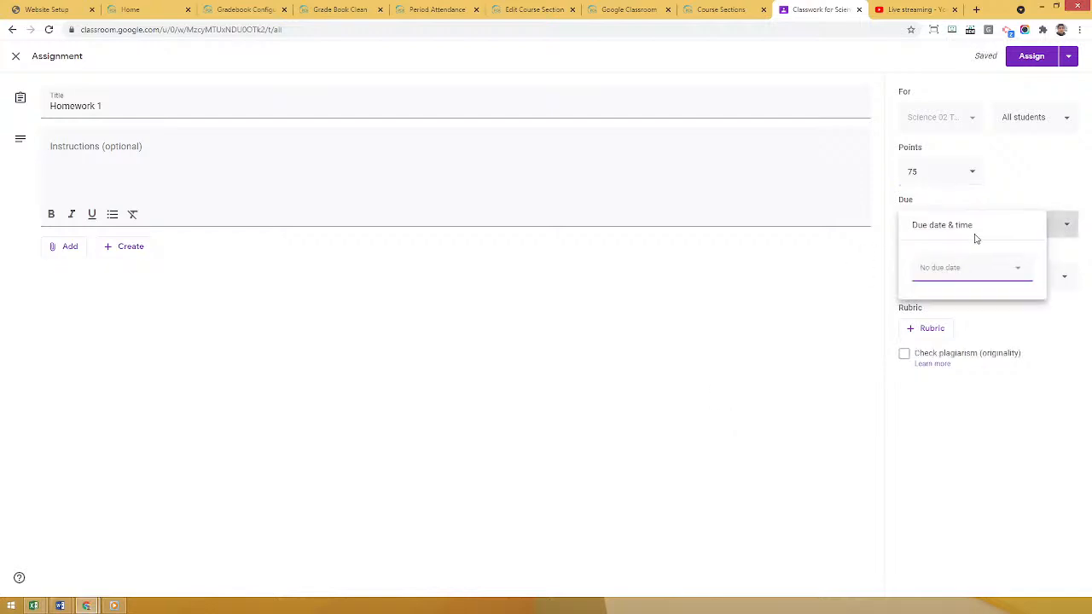
pyautogui.click(946, 273)
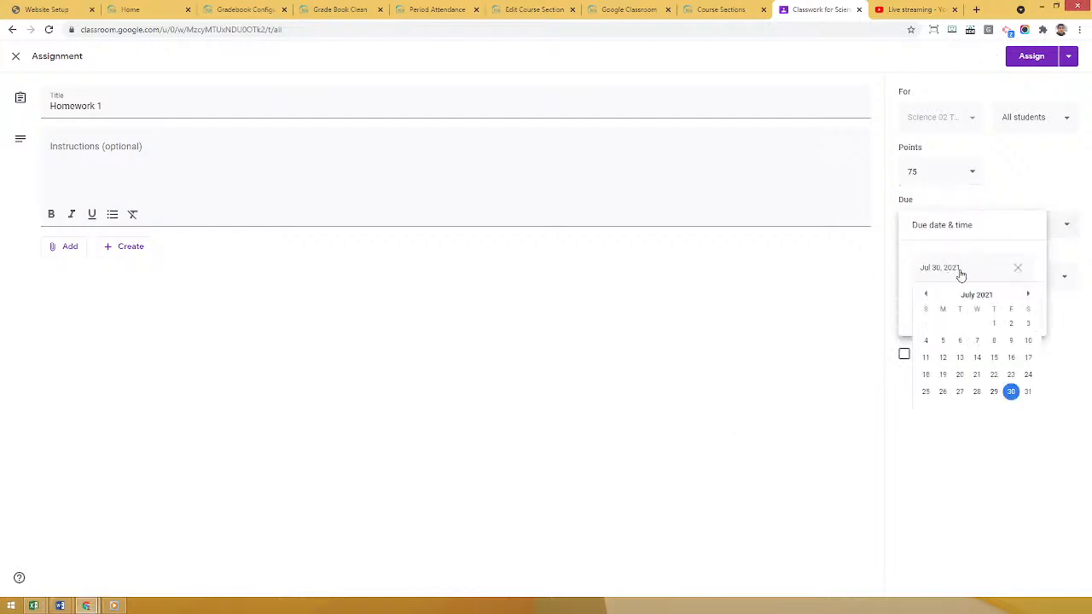
pyautogui.click(1011, 392)
pyautogui.click(737, 369)
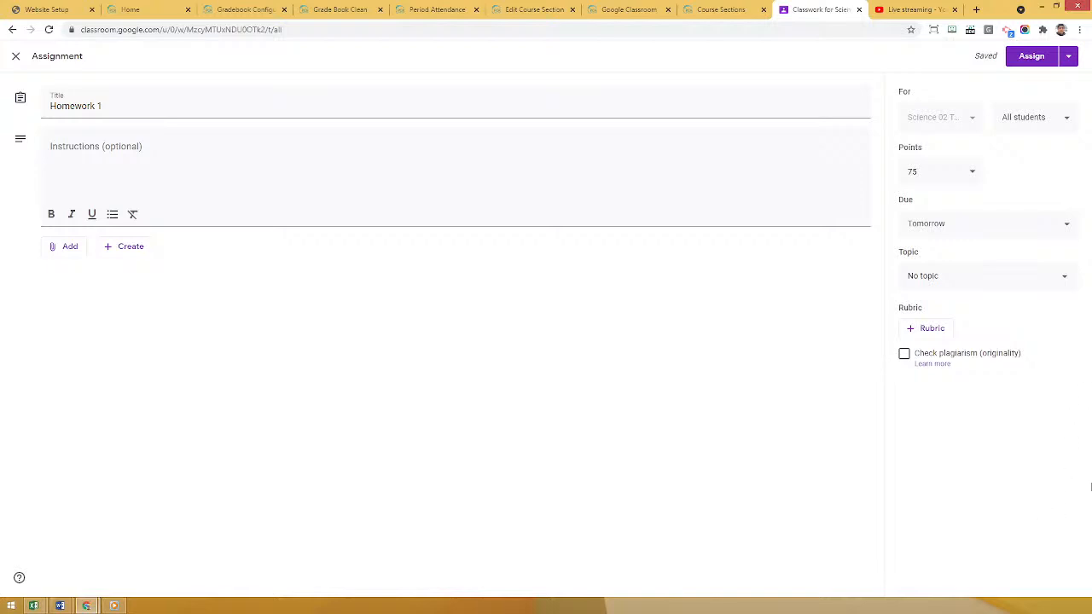
# - Leave the assignment without a topic and assign it to all students in the Science class
pyautogui.click(929, 290)
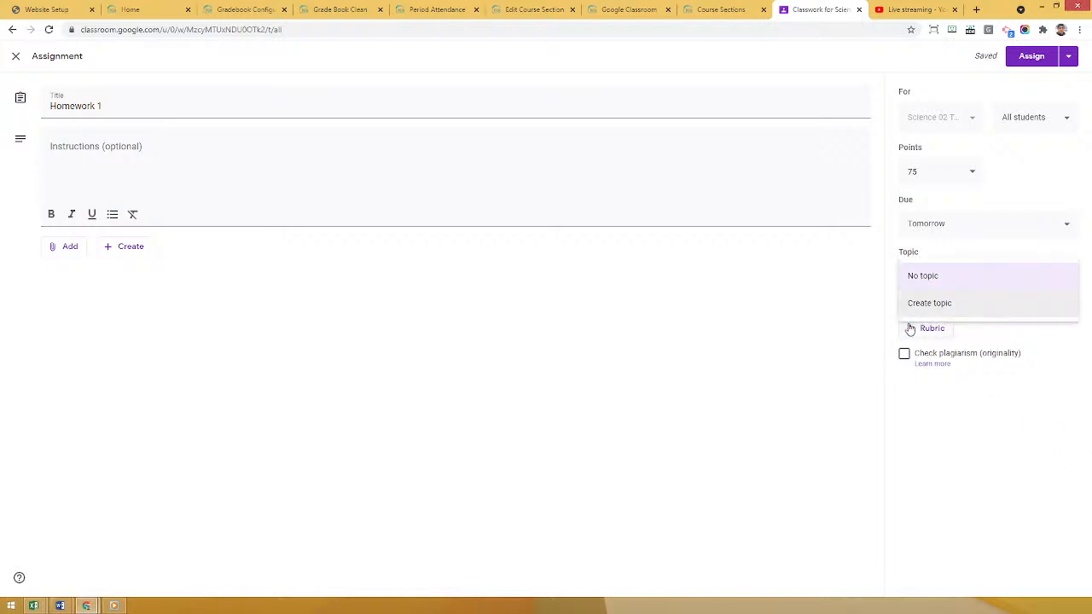
pyautogui.click(829, 350)
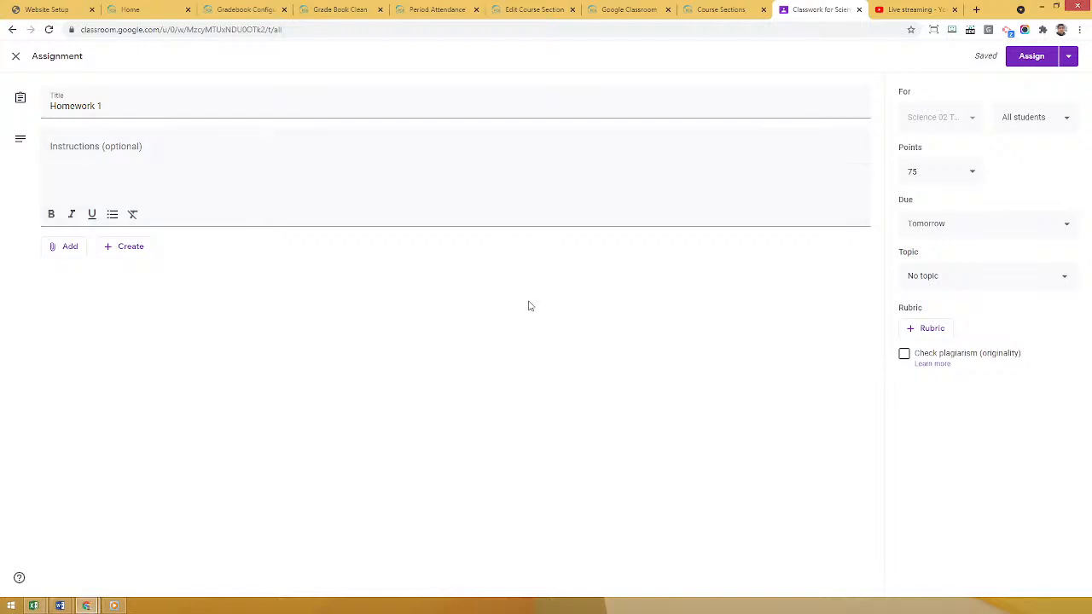
pyautogui.click(1032, 56)
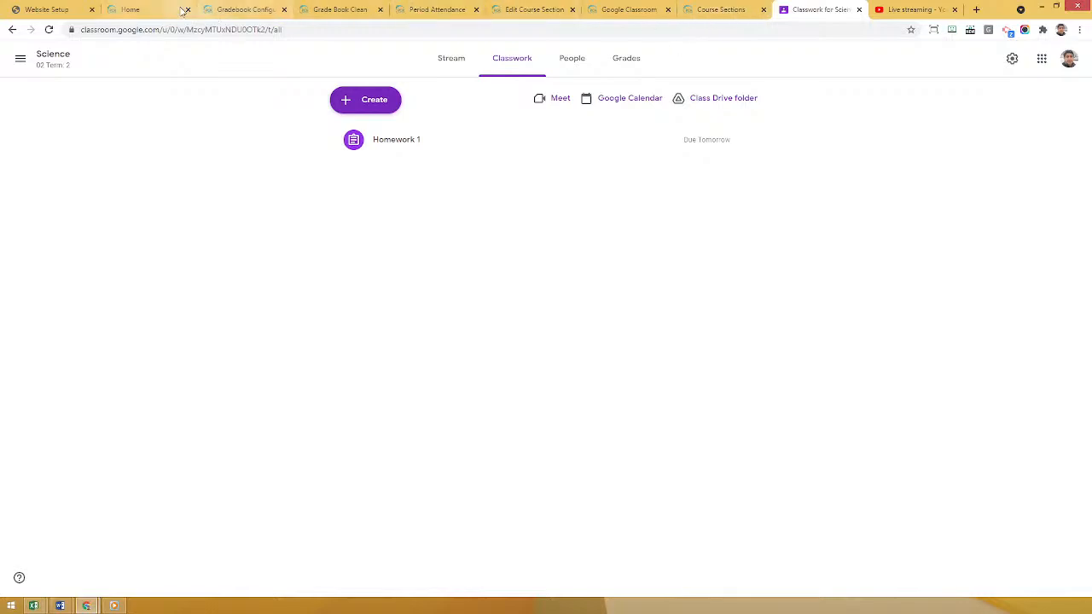
# - Switch to the school's staff portal and check the Assessments list for the Science/02/02/ class
pyautogui.click(230, 9)
pyautogui.scroll(4, 370, 207)
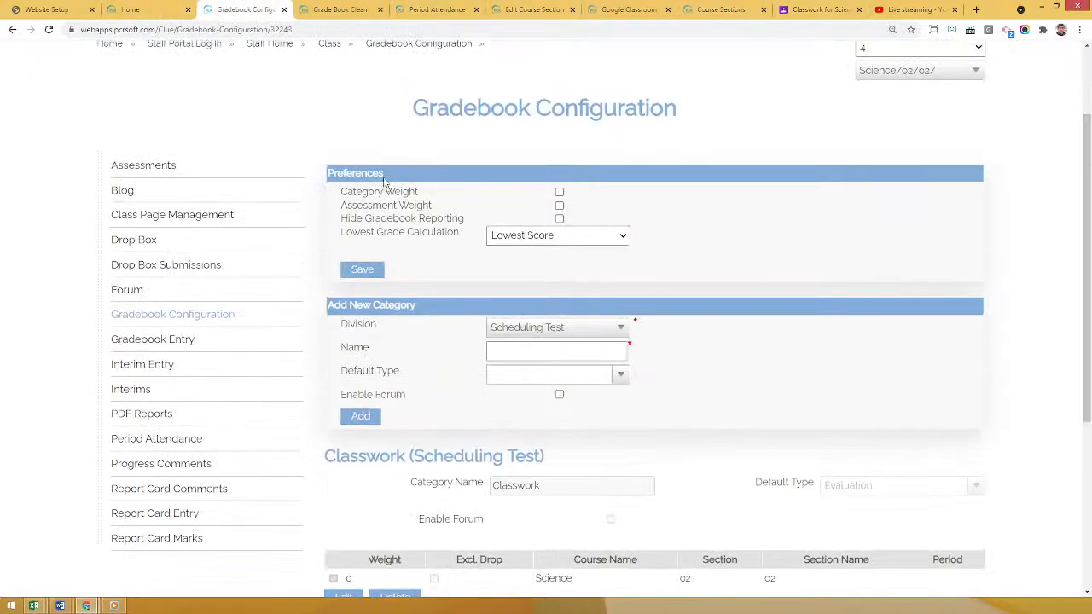
pyautogui.scroll(2, 384, 180)
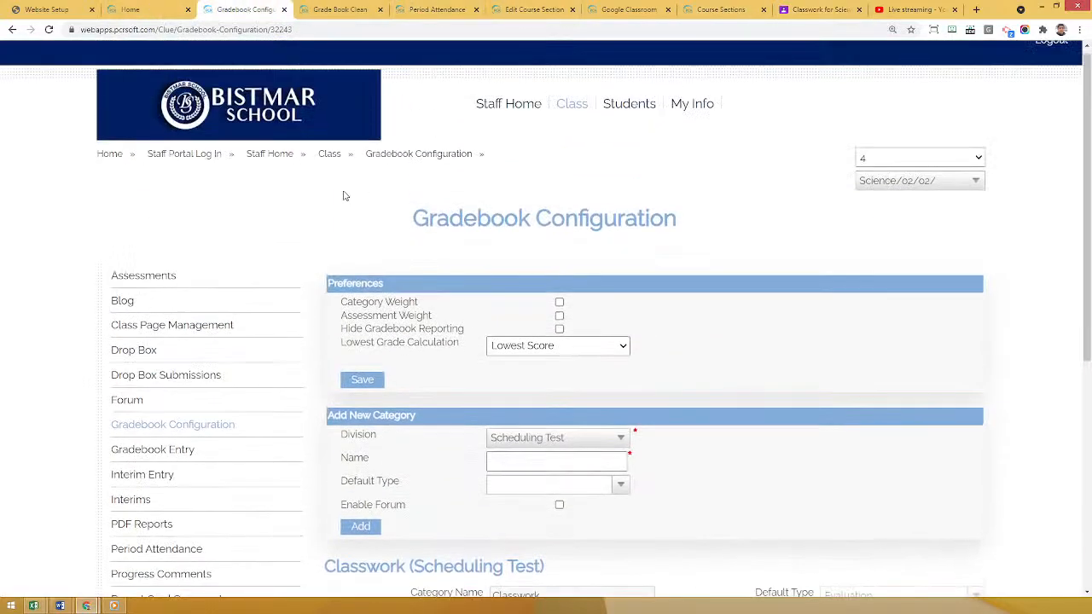
pyautogui.click(148, 281)
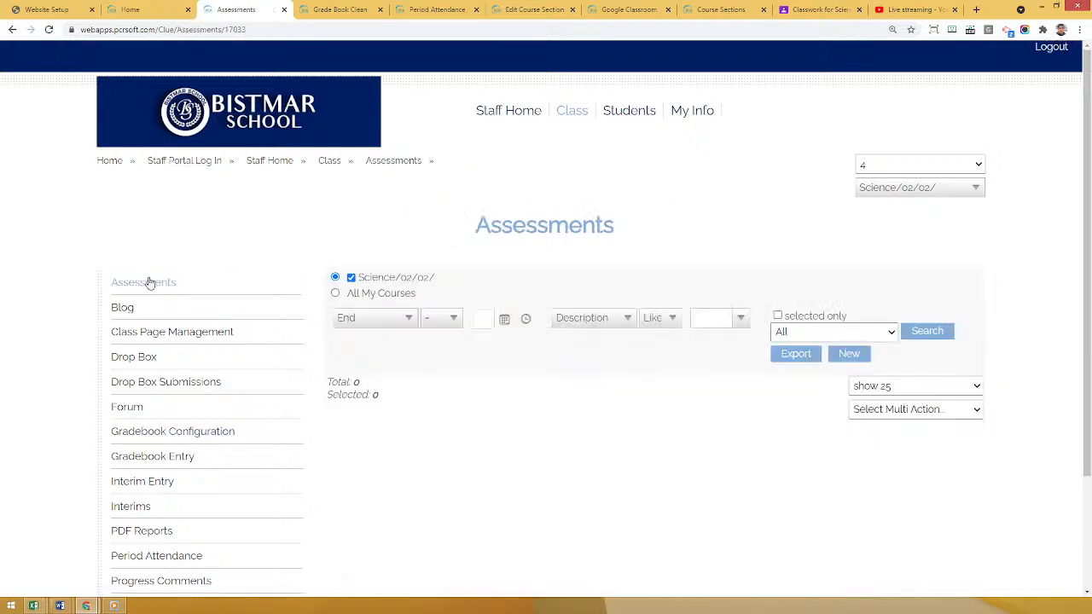
pyautogui.moveTo(343, 379); pyautogui.dragTo(376, 388)
pyautogui.click(366, 392)
# - Switch to the PCR admin Google Classroom page, sync the assessments, and review the sync result
pyautogui.click(592, 8)
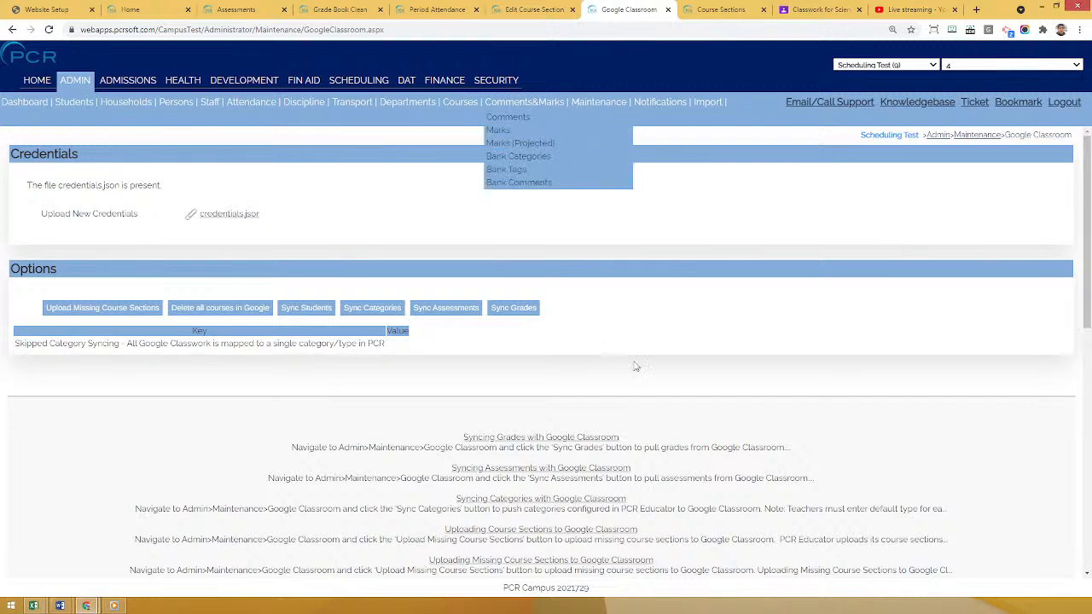
pyautogui.click(456, 310)
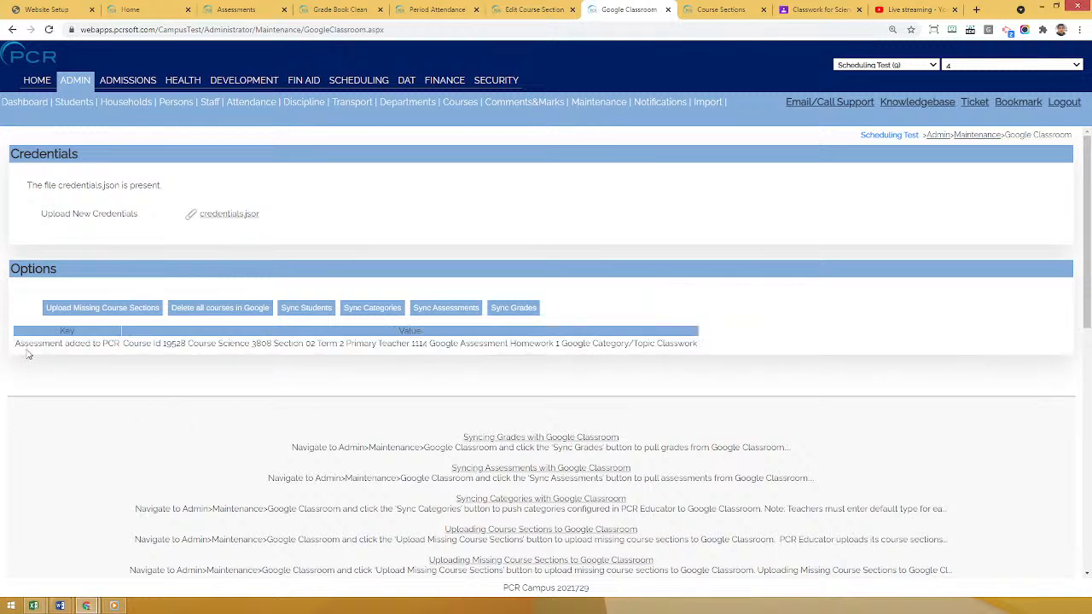
pyautogui.moveTo(17, 344); pyautogui.dragTo(114, 343)
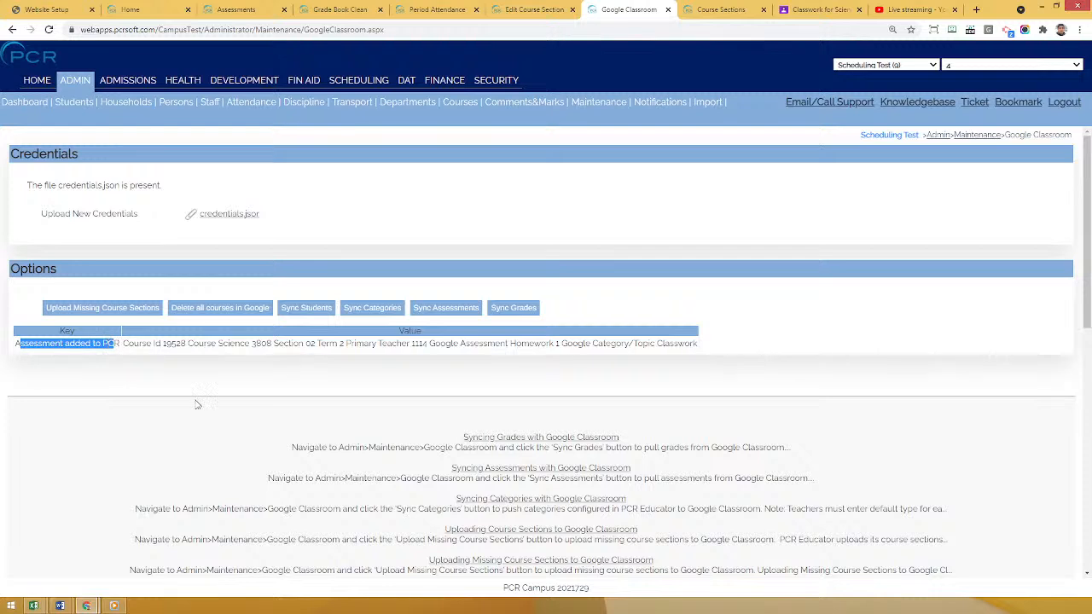
pyautogui.click(159, 408)
# - Reload the staff portal's Assessments list, check Homework 1's name, date and points, and view it in Gradebook Entry
pyautogui.click(254, 8)
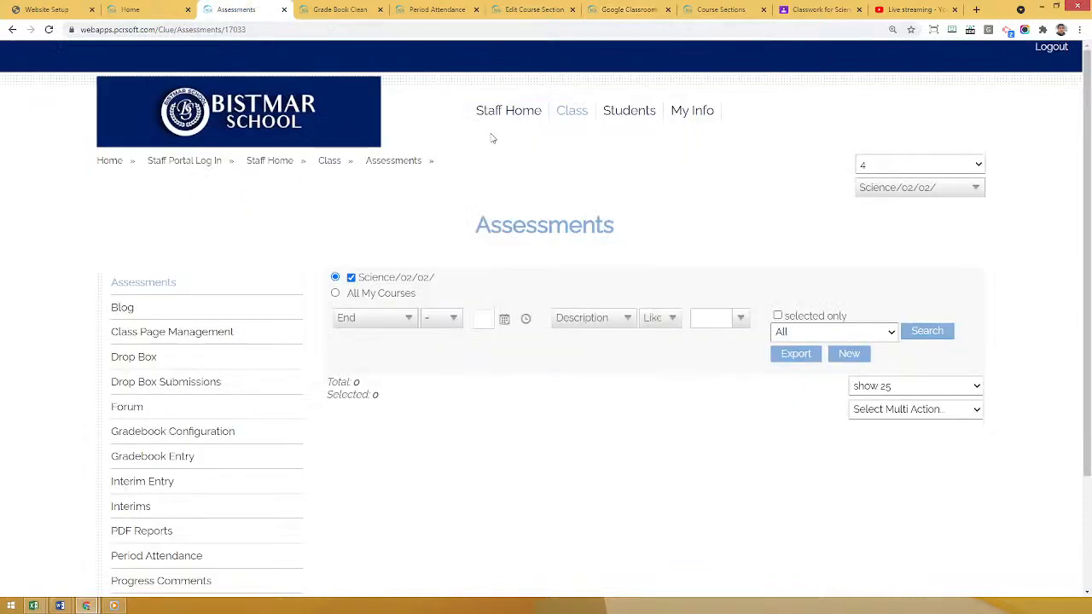
pyautogui.click(158, 290)
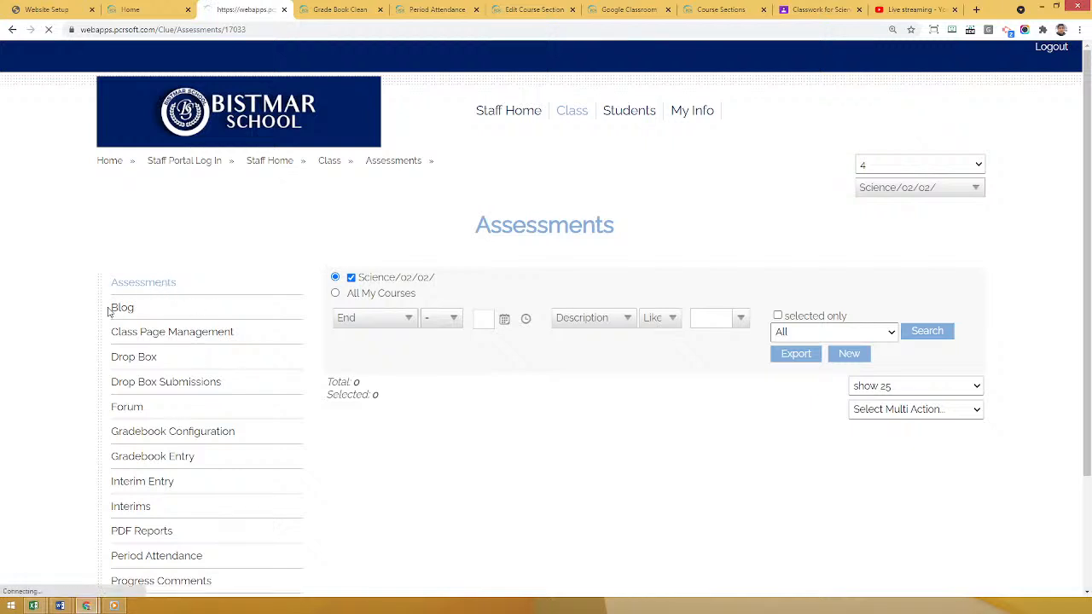
pyautogui.moveTo(378, 404); pyautogui.dragTo(451, 403)
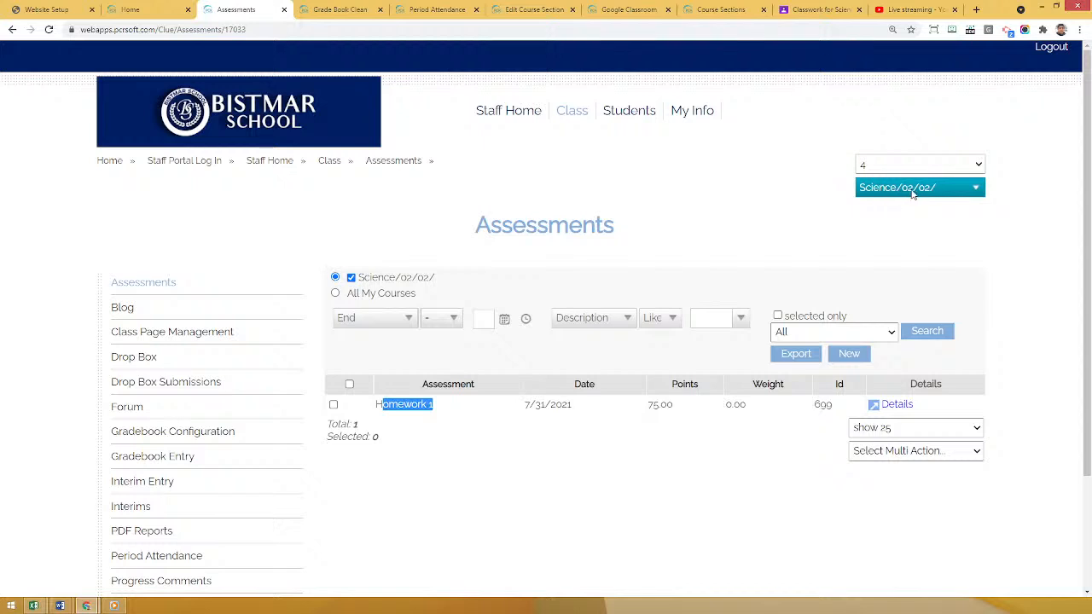
pyautogui.click(611, 409)
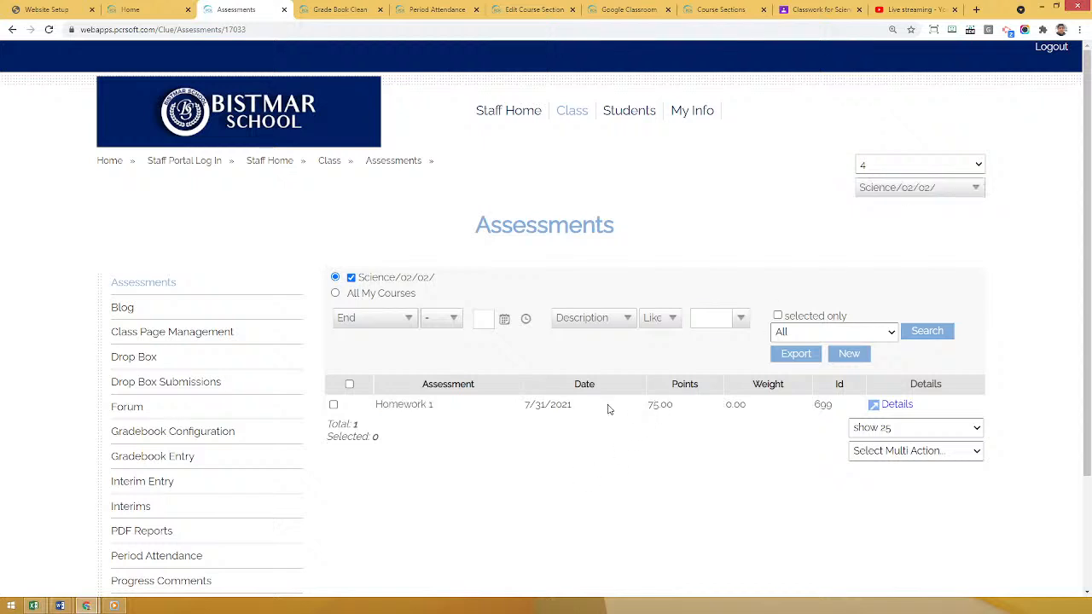
pyautogui.moveTo(526, 404); pyautogui.dragTo(694, 407)
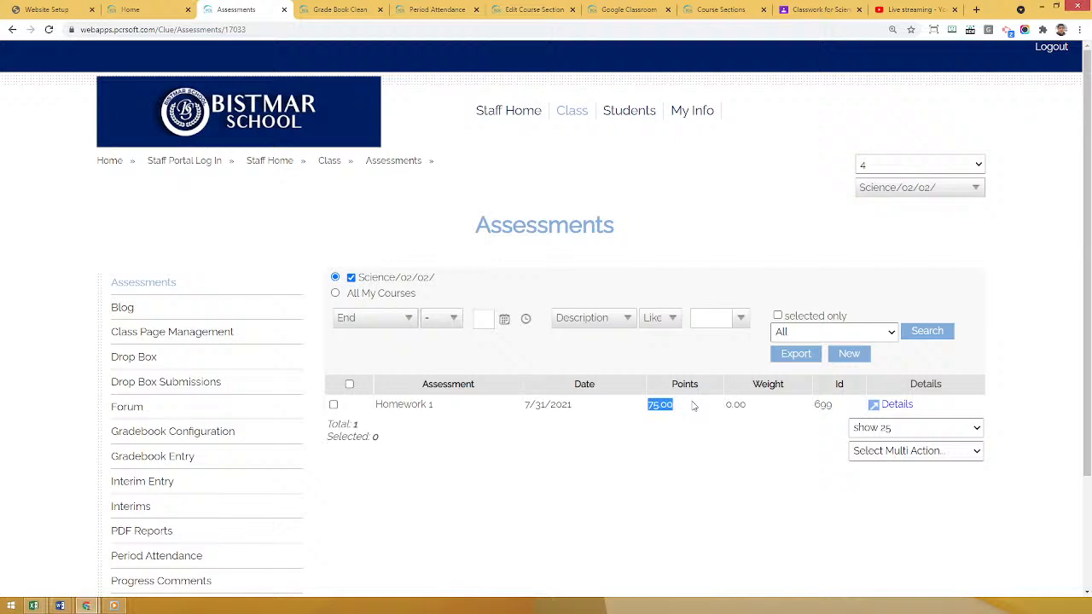
pyautogui.click(660, 448)
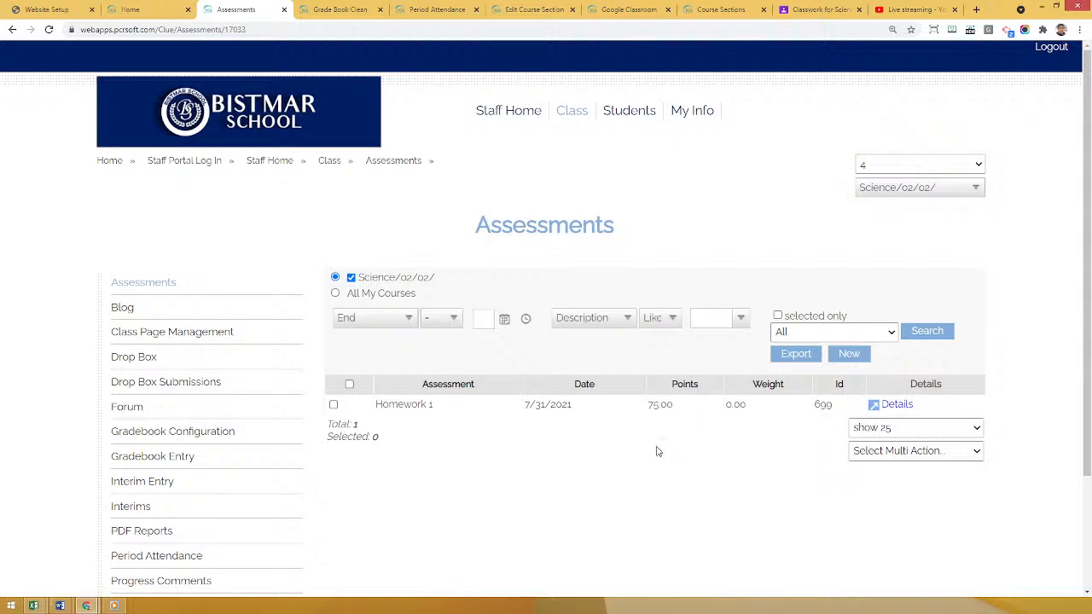
pyautogui.click(170, 458)
pyautogui.scroll(-1, 415, 445)
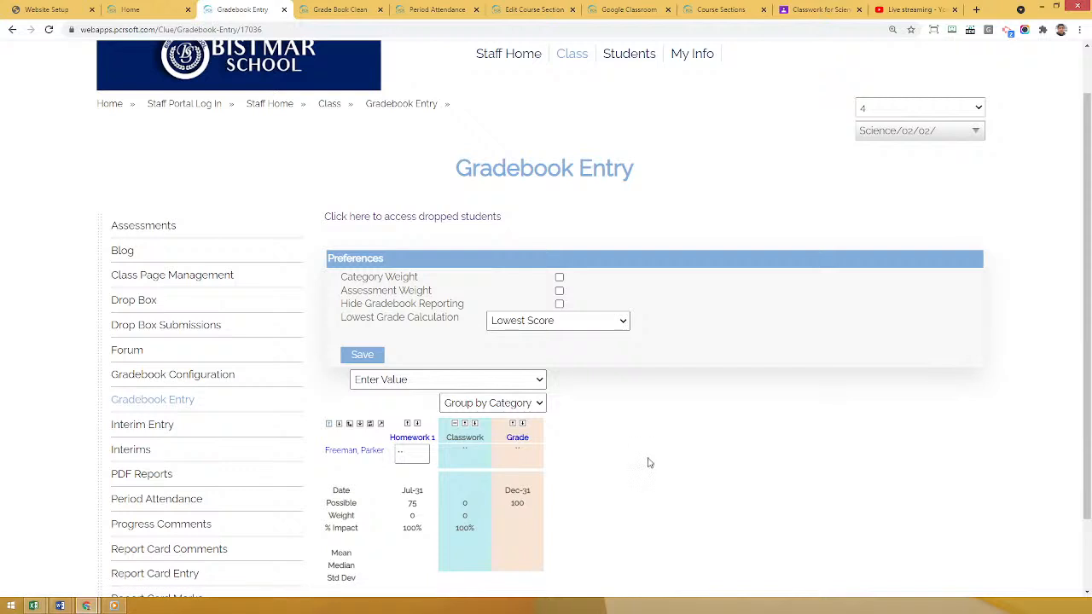
# - Switch to Google Classroom, open Homework 1's student work, and enter a grade of 74 for the assigned student
pyautogui.click(802, 9)
pyautogui.click(397, 143)
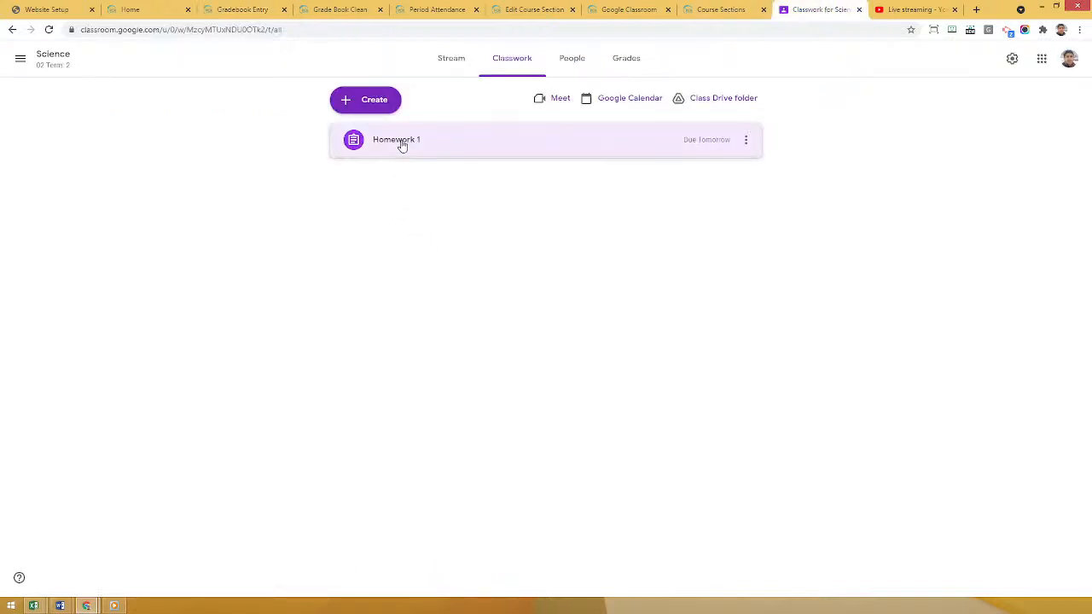
pyautogui.click(383, 245)
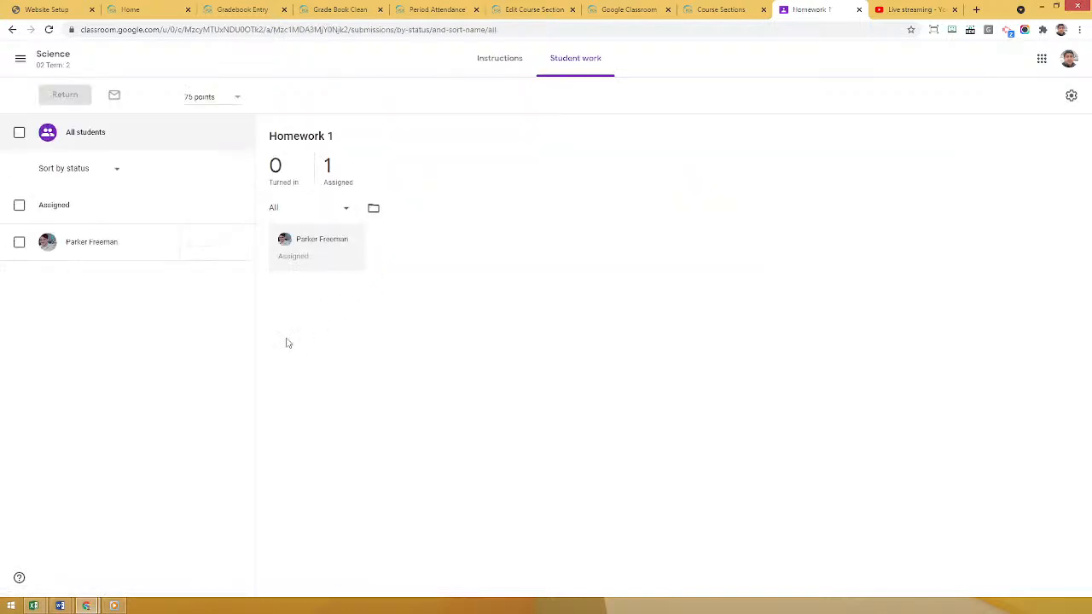
pyautogui.click(195, 244)
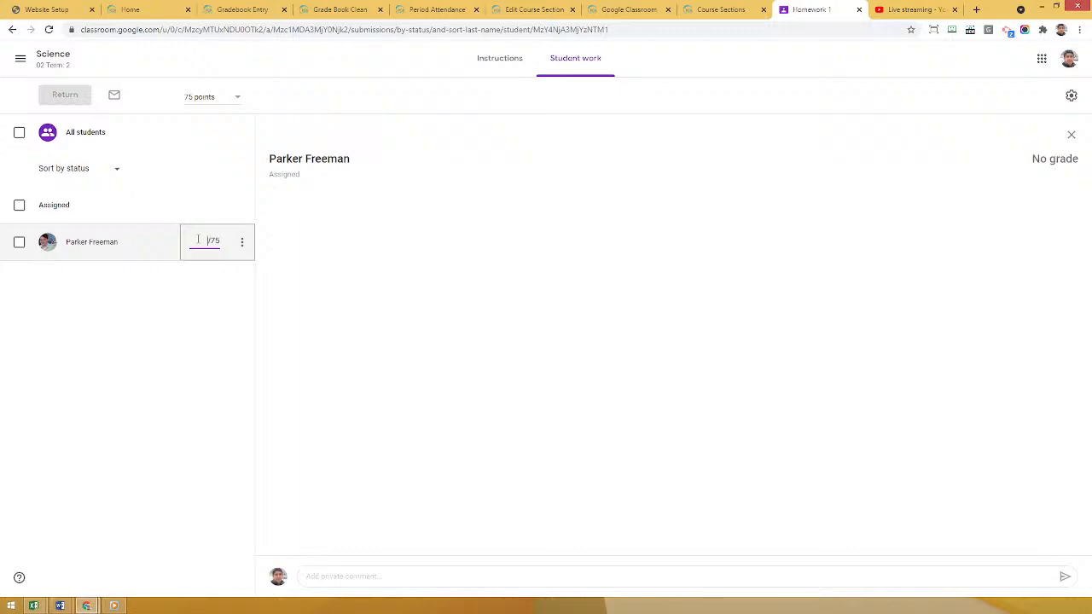
pyautogui.write('74')
pyautogui.click(439, 319)
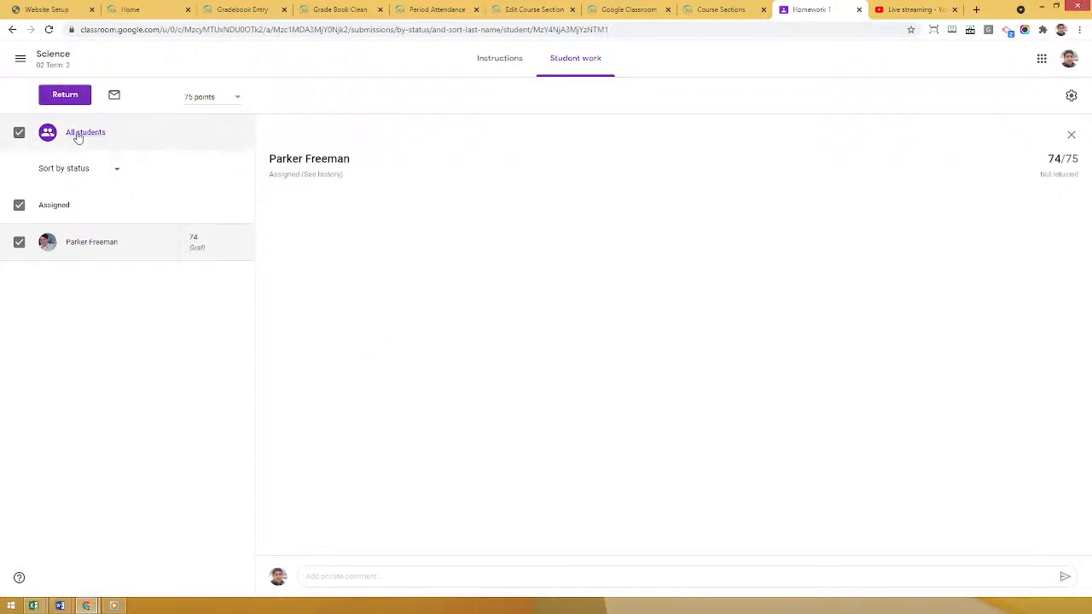
# - Return the graded Homework 1 to the student, confirming the return of the unsubmitted assignment
pyautogui.click(72, 101)
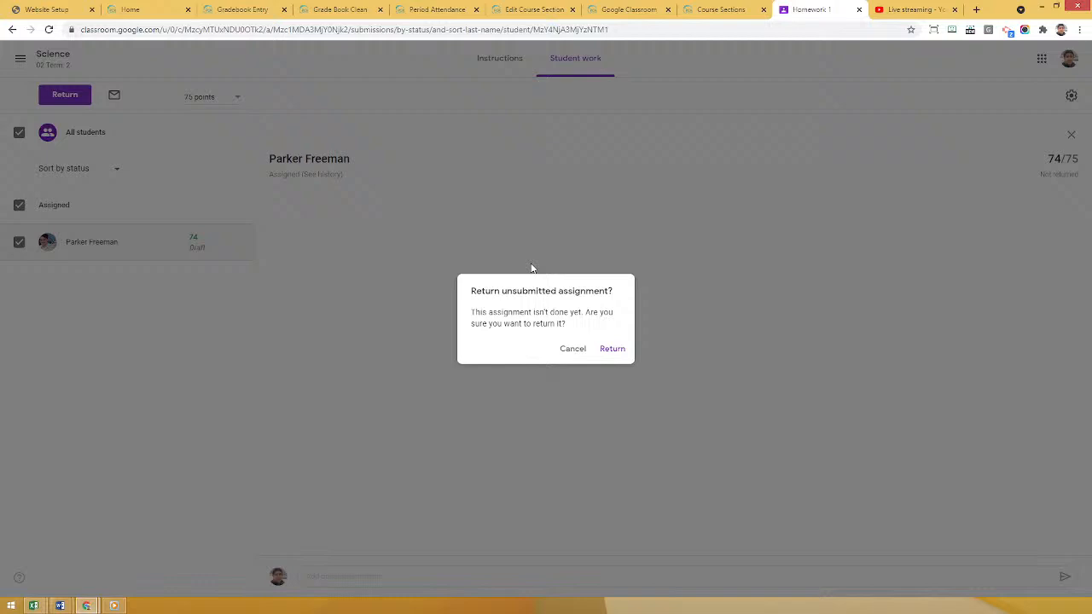
pyautogui.click(611, 347)
pyautogui.click(645, 373)
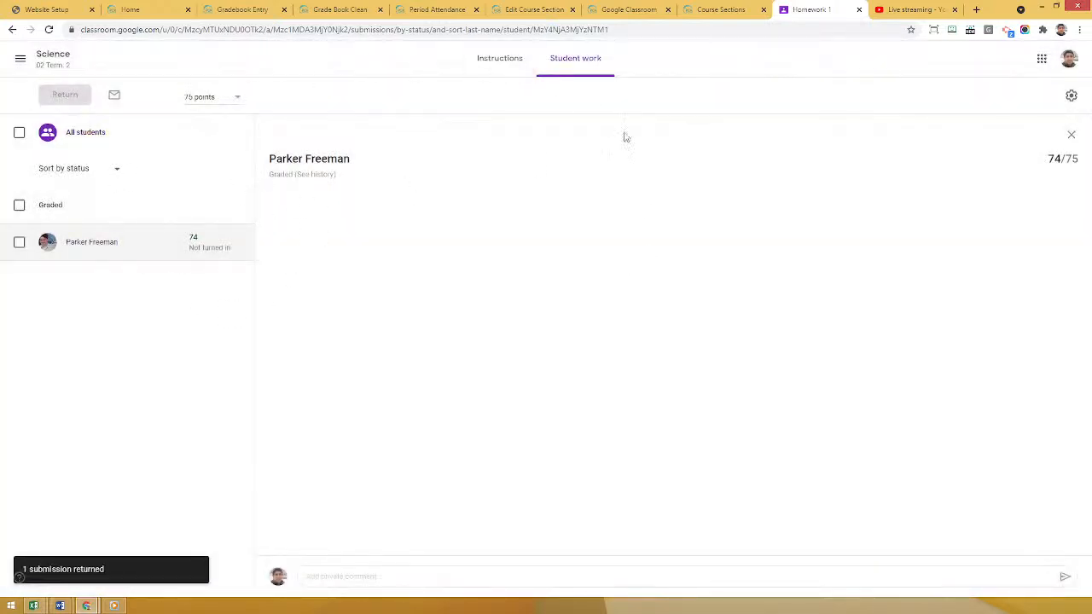
# - Switch to the PCR admin Google Classroom page, sync the grades, and review the saved mark entry
pyautogui.click(624, 7)
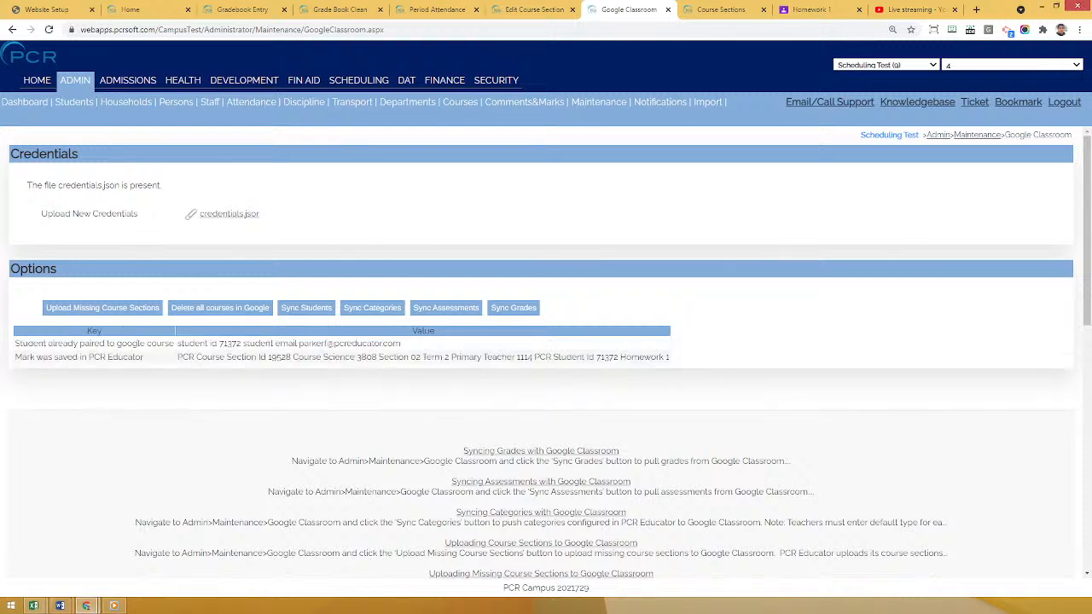
pyautogui.moveTo(21, 357); pyautogui.dragTo(142, 356)
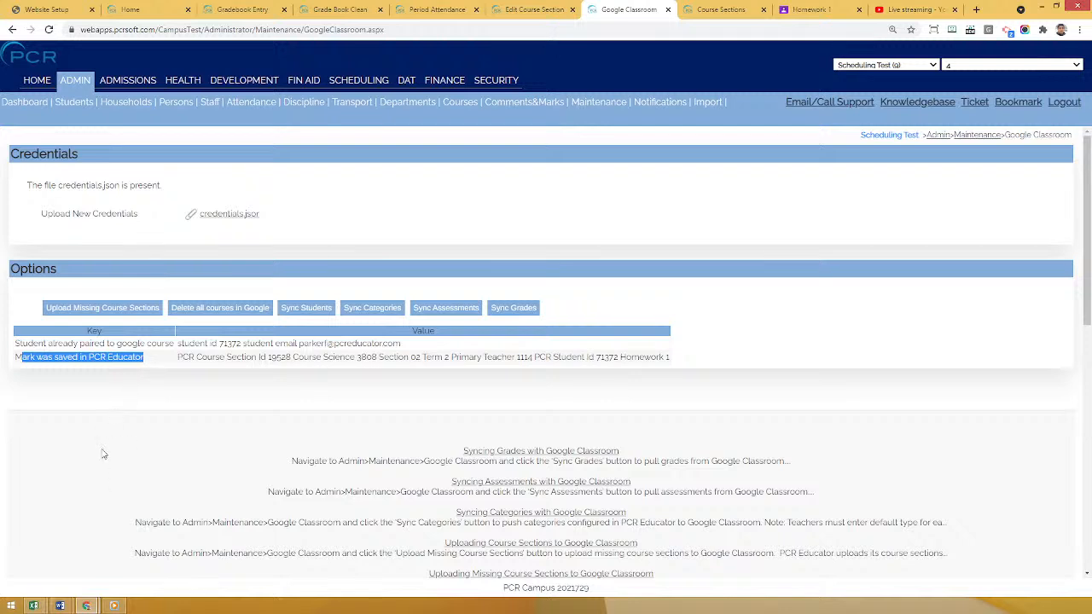
# - Reload Gradebook Entry in the staff portal and check the student's Homework 1 mark and class grade
pyautogui.click(238, 9)
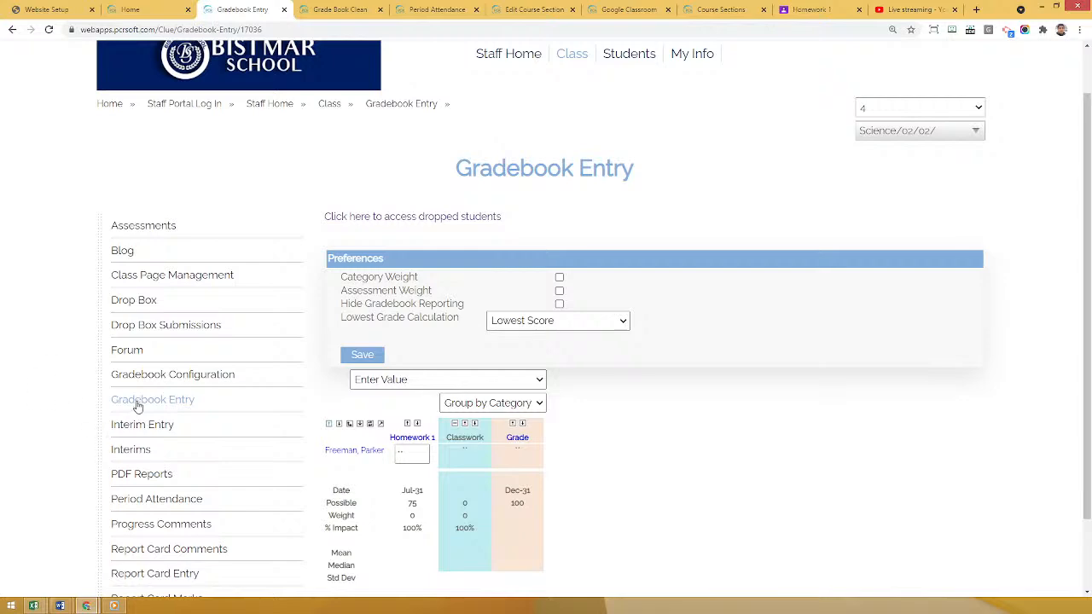
pyautogui.click(134, 401)
pyautogui.scroll(-2, 154, 365)
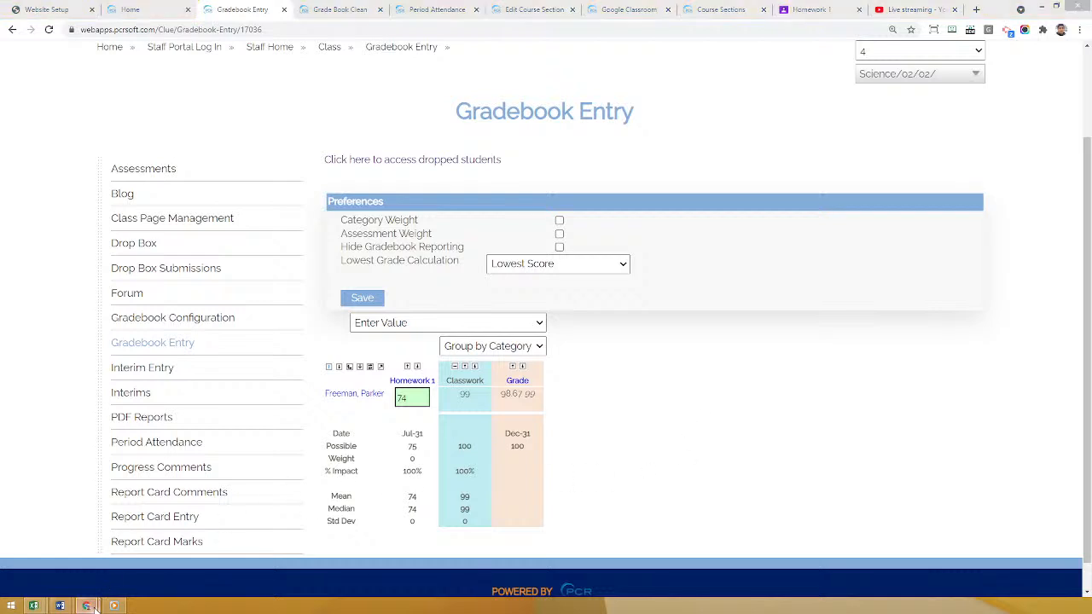
# - Switch to the parent portal window, reload the Student page, and select the student graded on Homework 1
pyautogui.moveTo(89, 605)
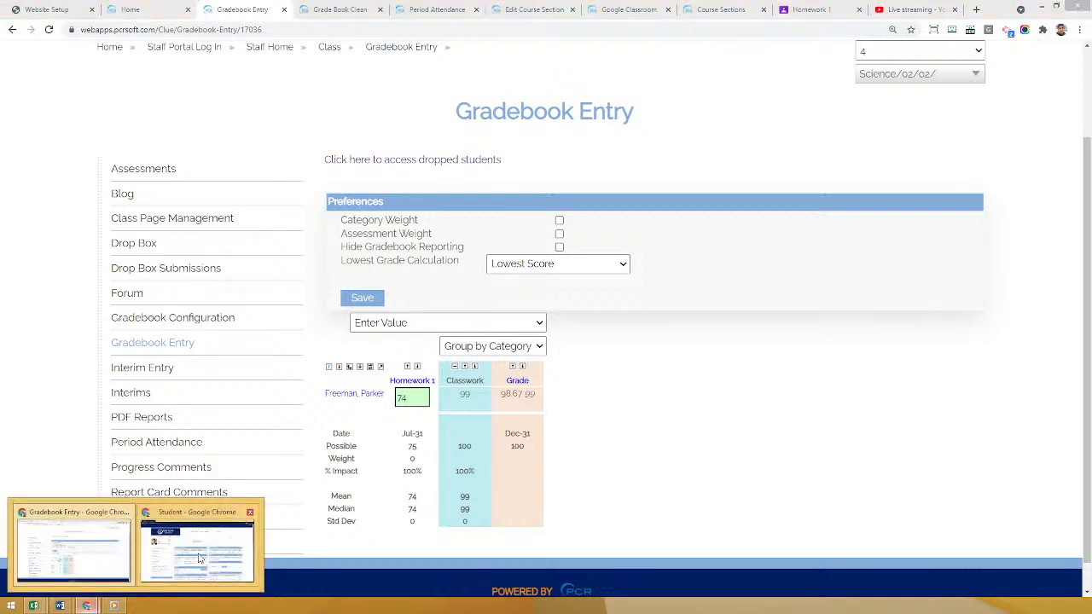
pyautogui.click(199, 558)
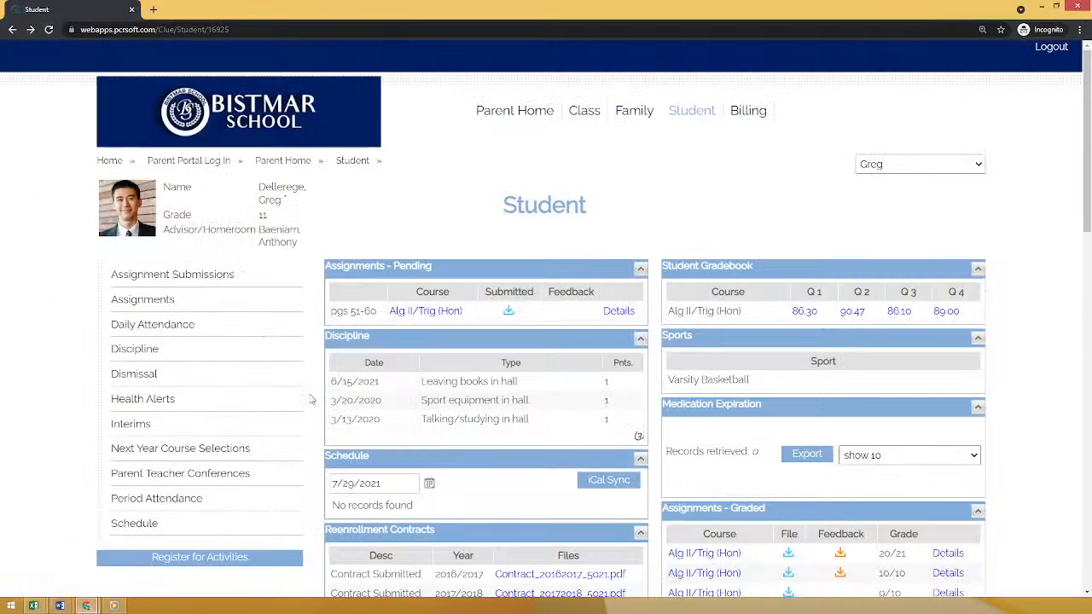
pyautogui.click(708, 114)
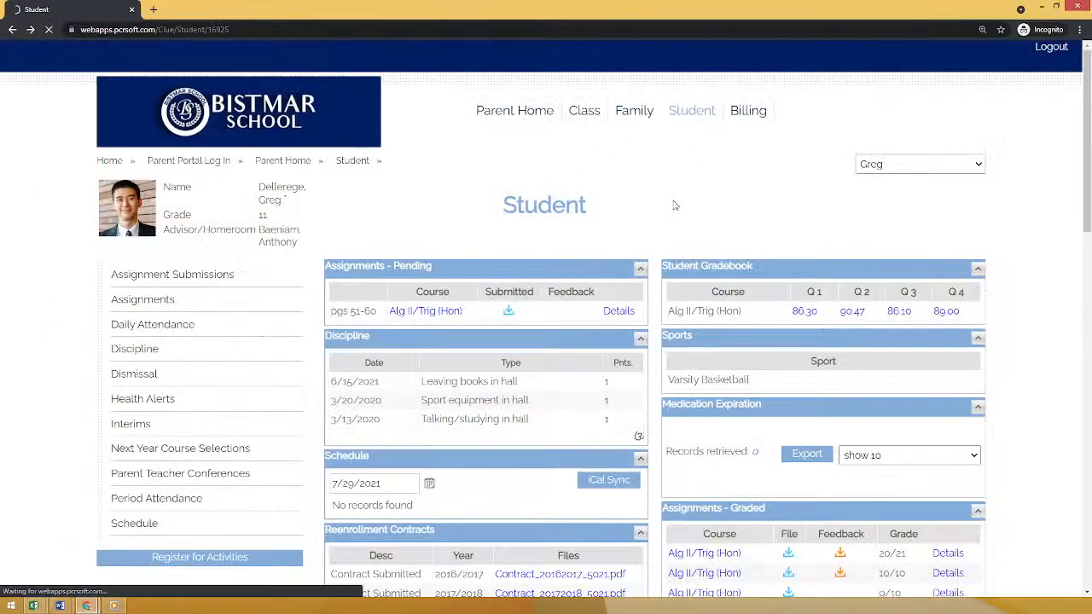
pyautogui.click(969, 166)
pyautogui.click(896, 206)
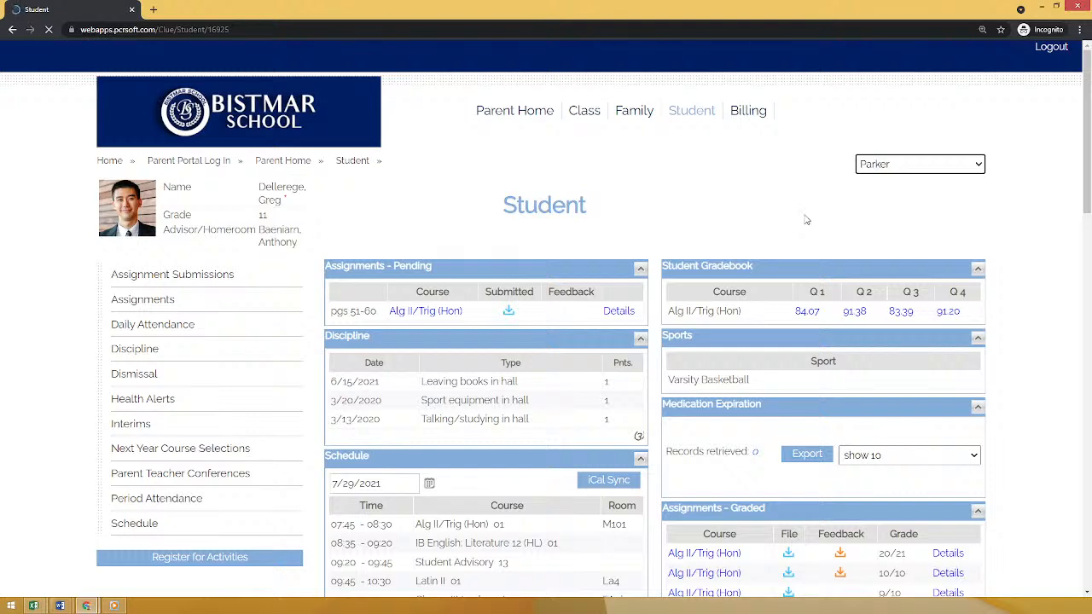
# - Check the student's Science grade for Q 4 in the Student Gradebook section of the parent portal
pyautogui.moveTo(1088, 142); pyautogui.dragTo(1089, 216)
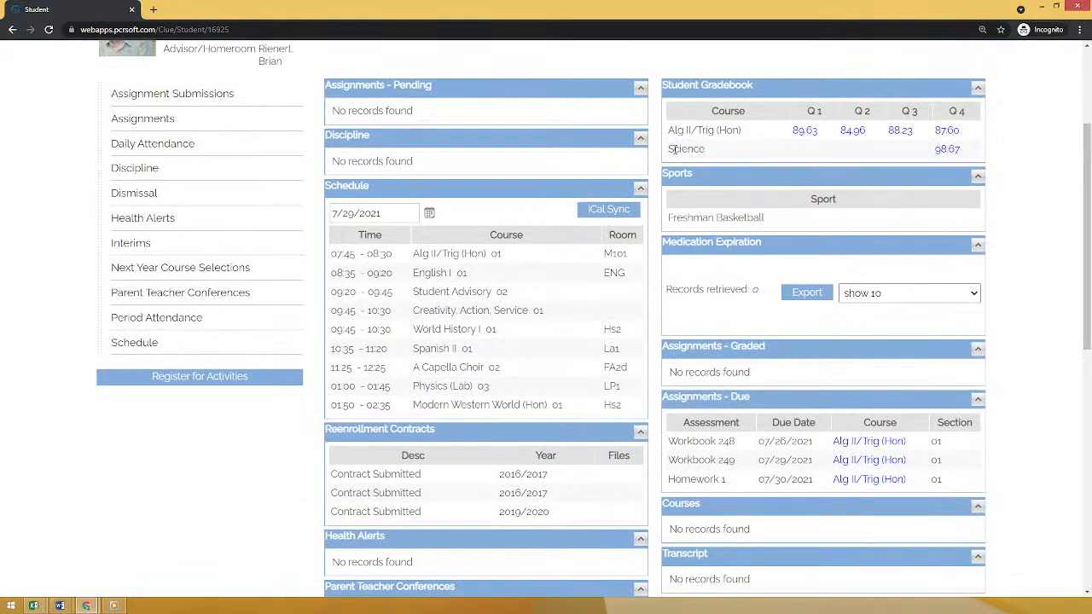
pyautogui.moveTo(673, 148); pyautogui.dragTo(717, 152)
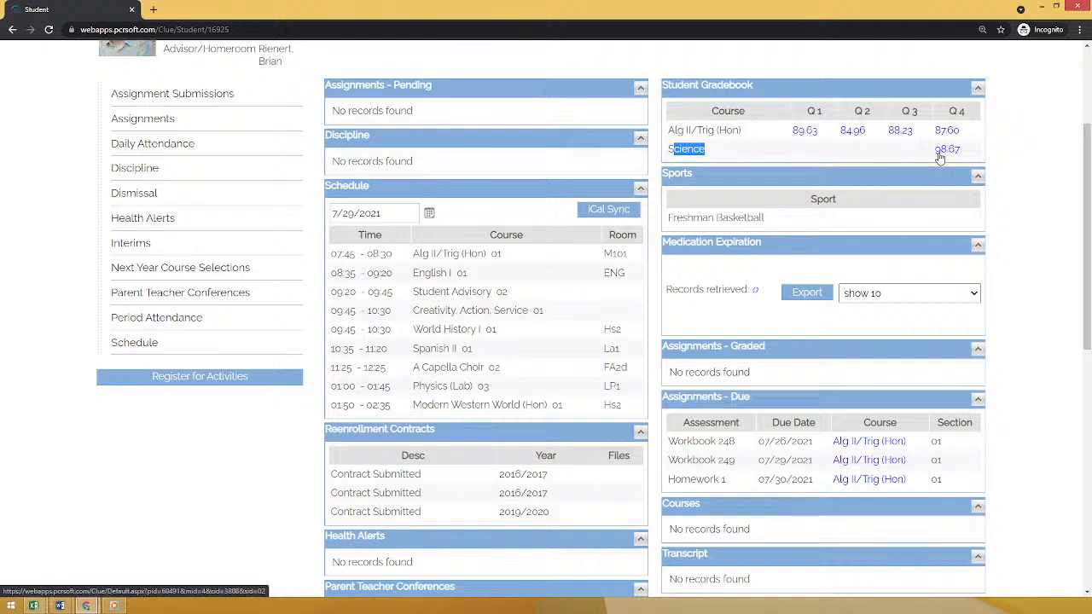
pyautogui.click(1033, 253)
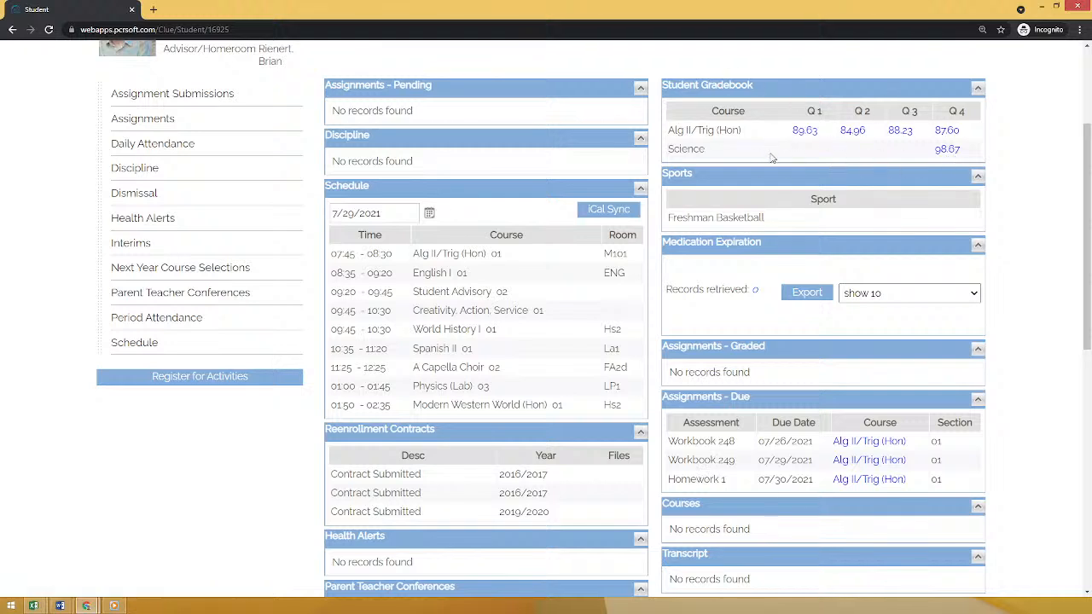
pyautogui.scroll(2, 977, 164)
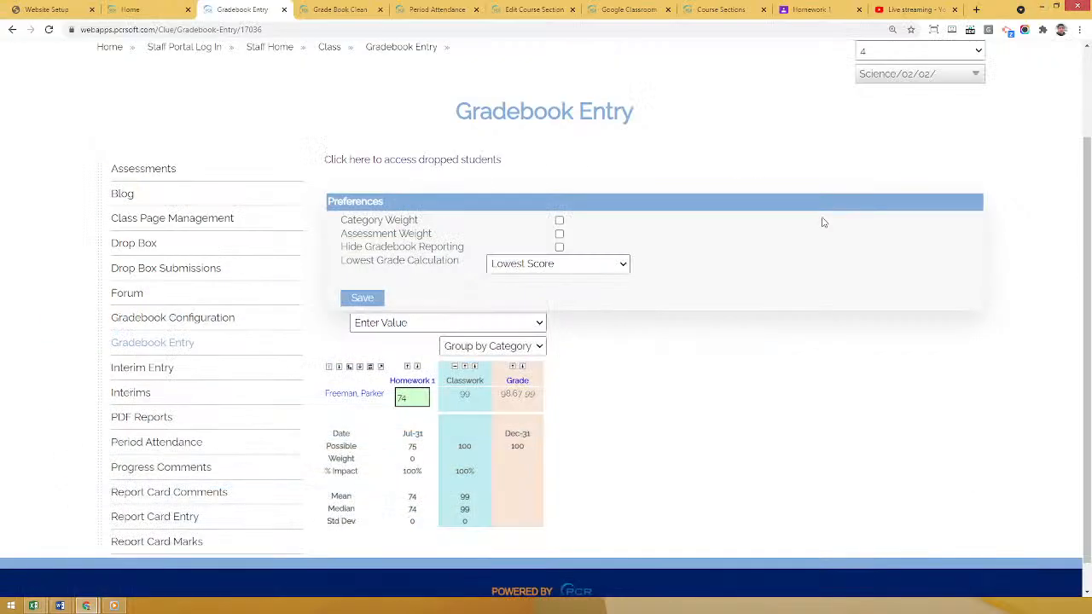
# - Switch to the staff portal window, log out of the current account, and log in with the prefilled teacher credentials
pyautogui.scroll(2, 648, 205)
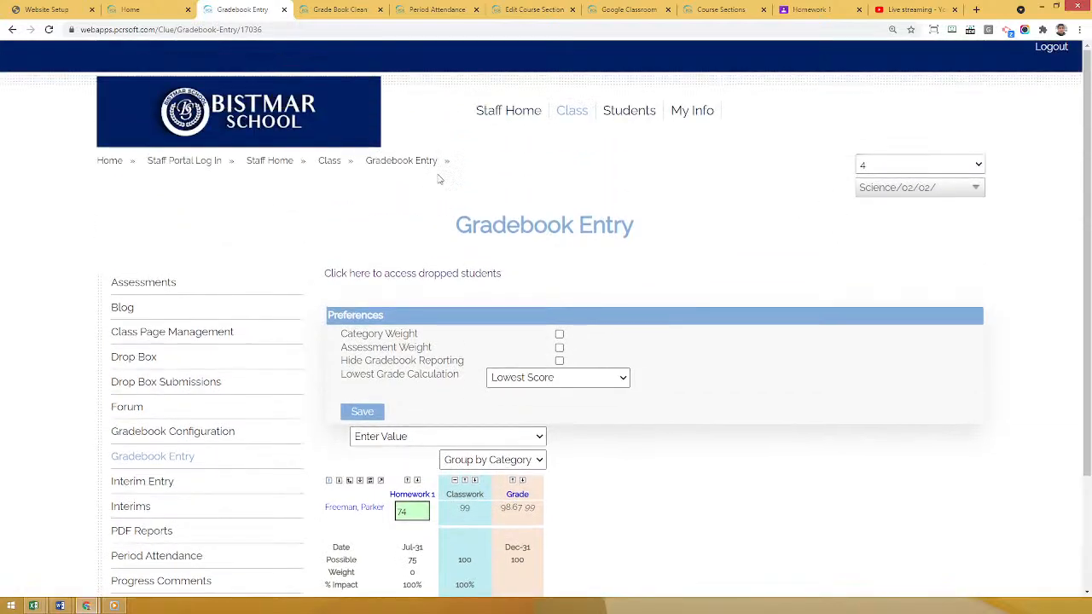
pyautogui.click(493, 111)
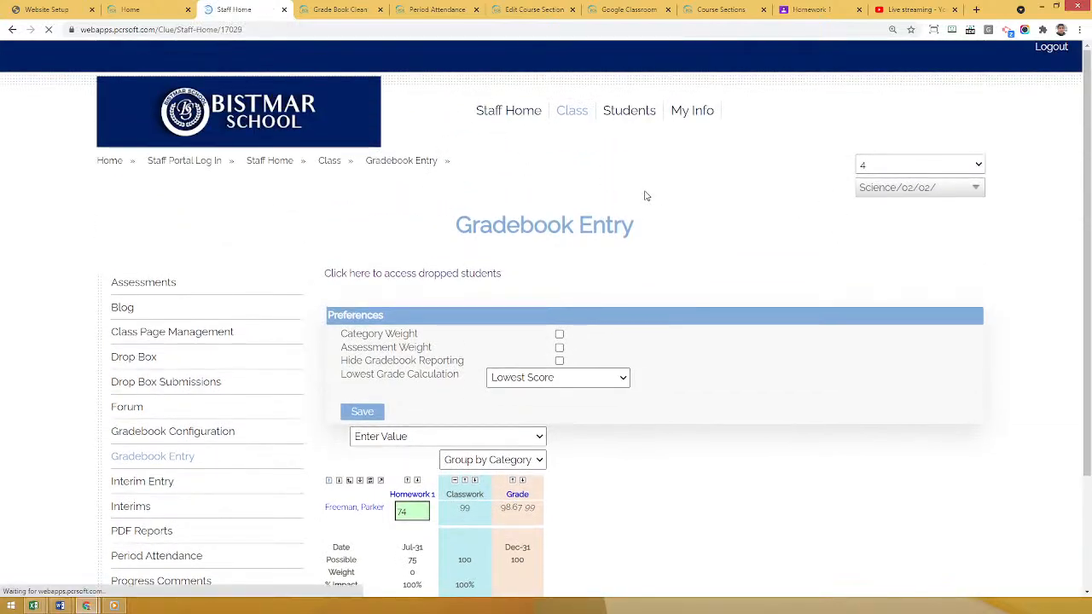
pyautogui.click(1058, 50)
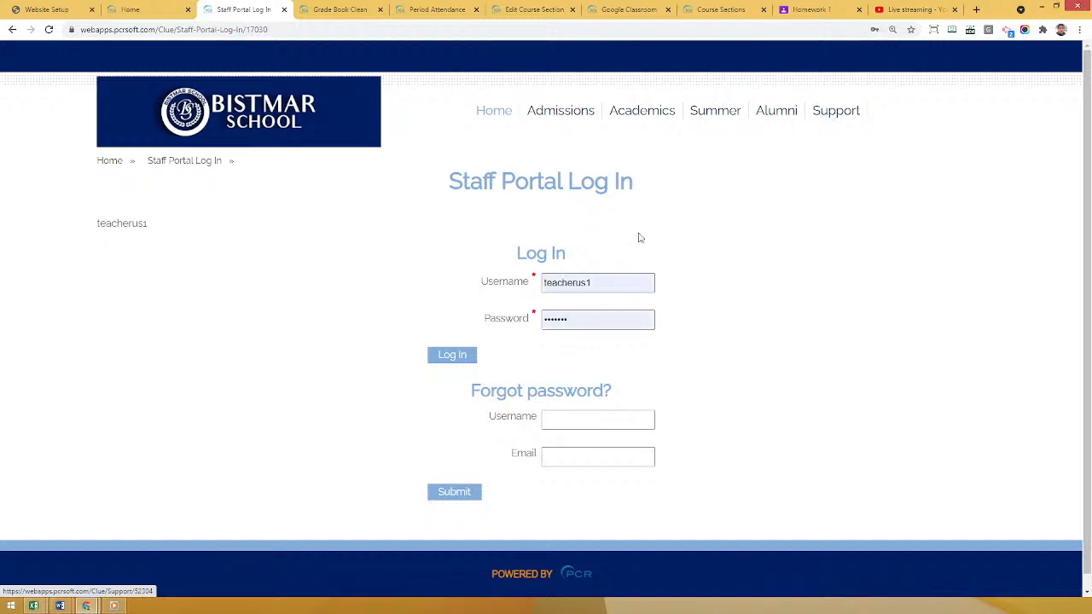
pyautogui.click(433, 359)
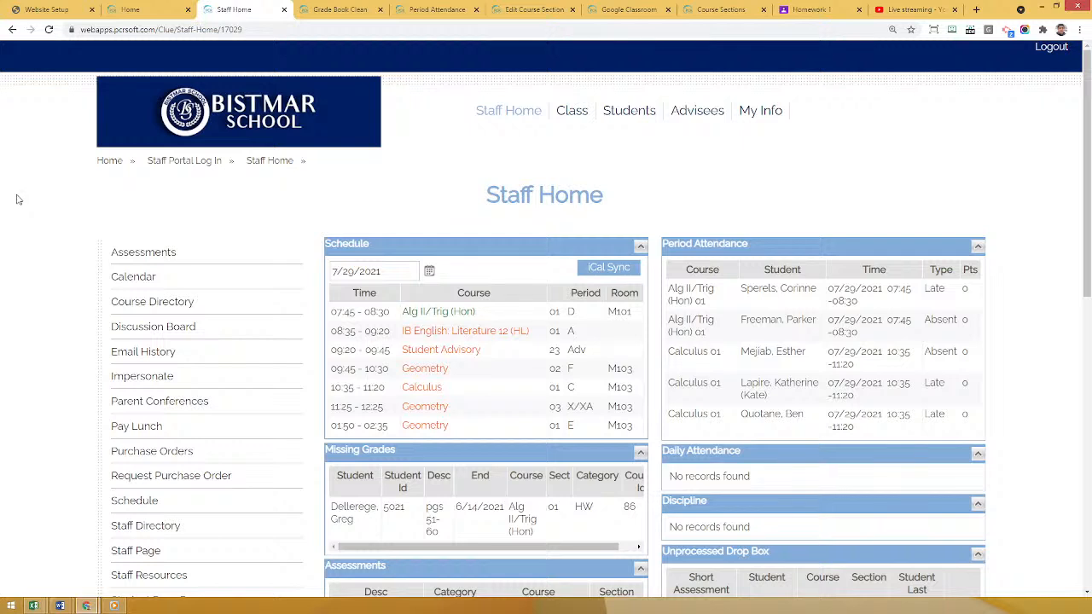
# - Open the Class page for Alg II/Trig (Hon) and review its description, gradebook configuration, roster and blog sections
pyautogui.click(572, 117)
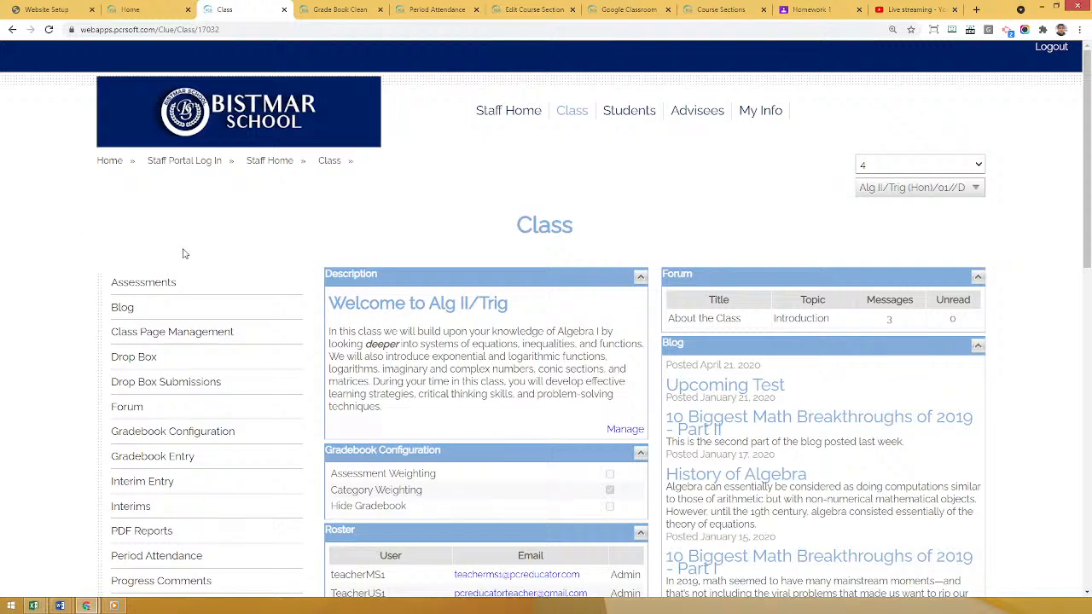
pyautogui.scroll(-1, 443, 383)
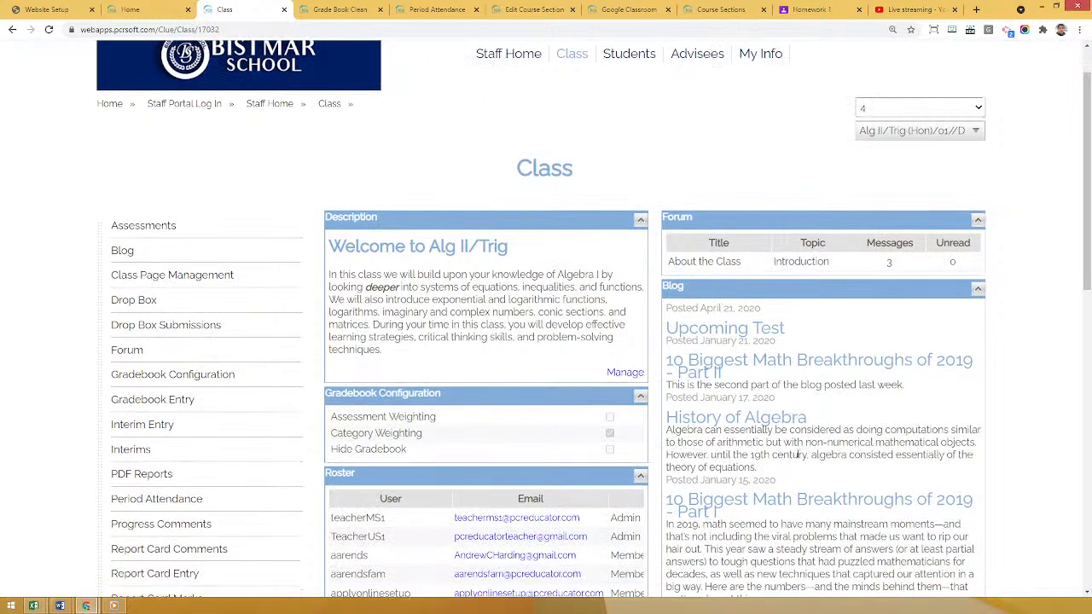
pyautogui.scroll(-2, 418, 415)
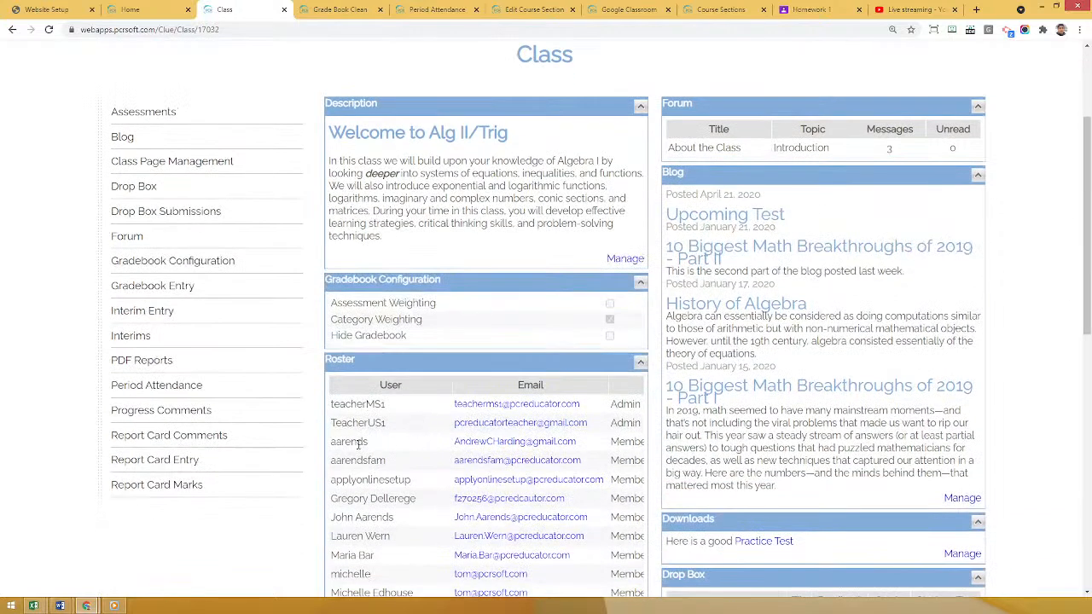
pyautogui.scroll(1, 359, 444)
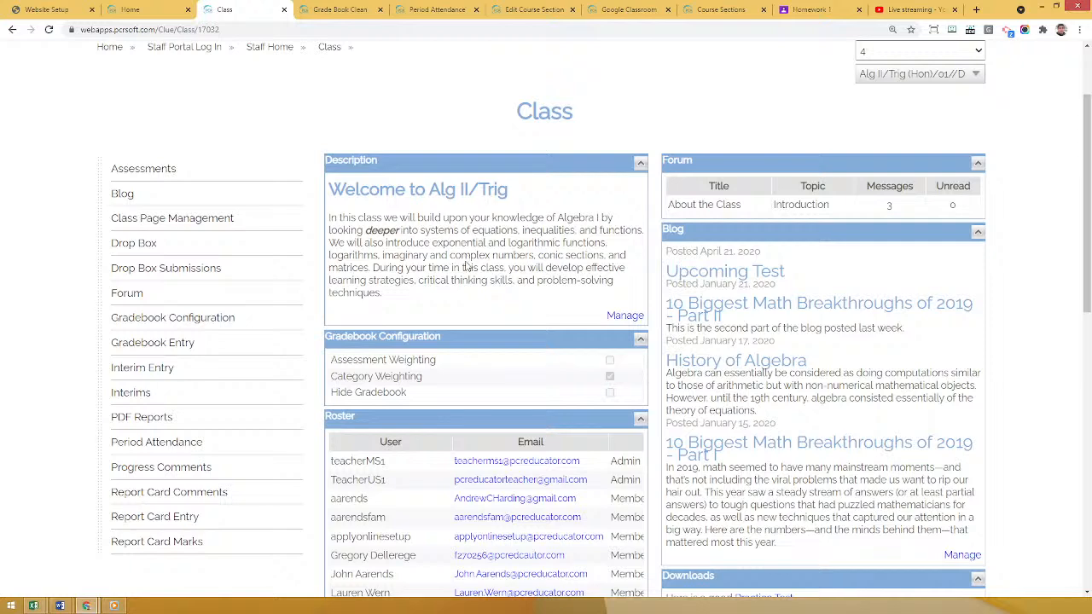
pyautogui.scroll(3, 471, 260)
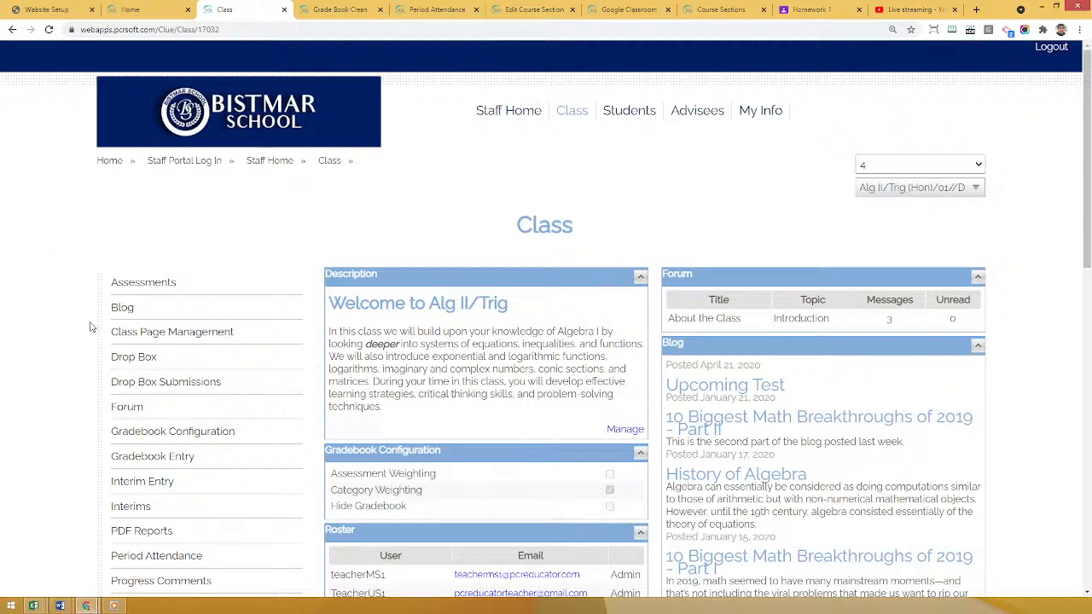
# - Open the class description in the Content Editor, examine its welcome text, and return to the Class page without saving
pyautogui.scroll(-2, 89, 325)
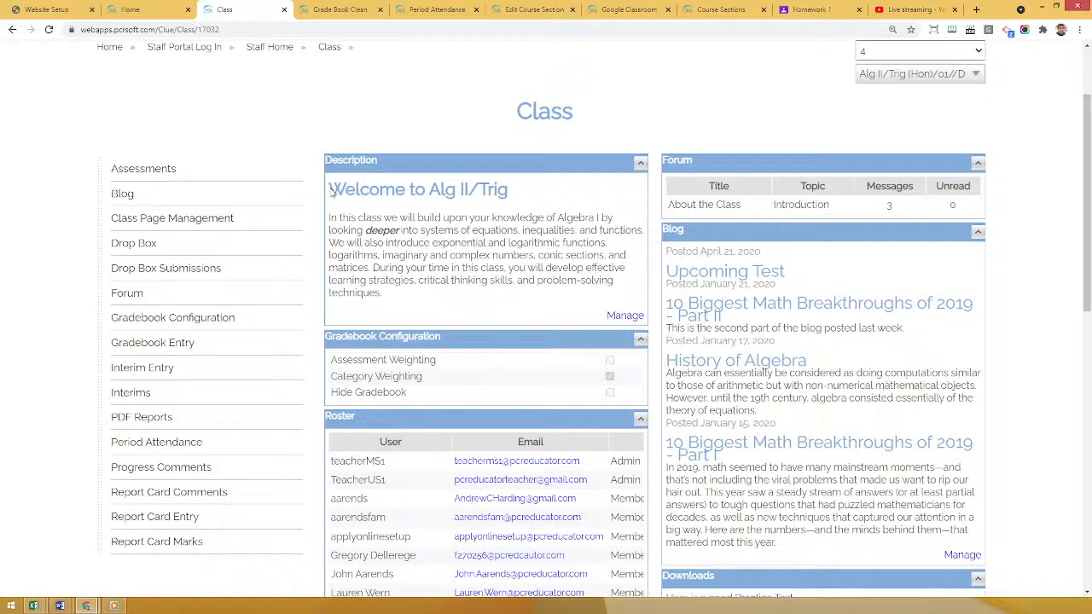
pyautogui.moveTo(330, 190); pyautogui.dragTo(427, 294)
pyautogui.click(427, 294)
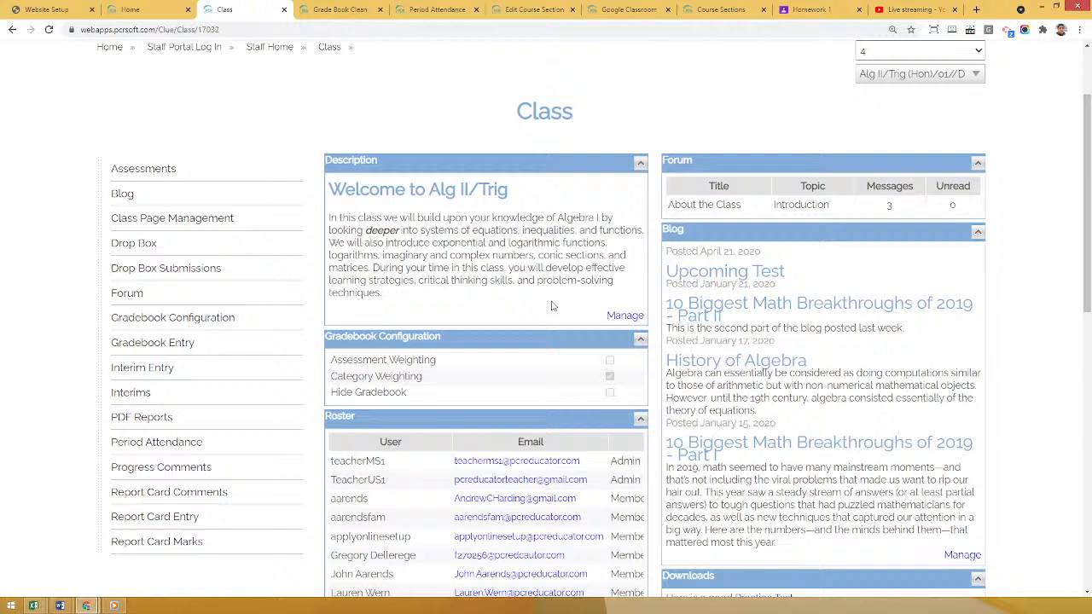
pyautogui.click(624, 316)
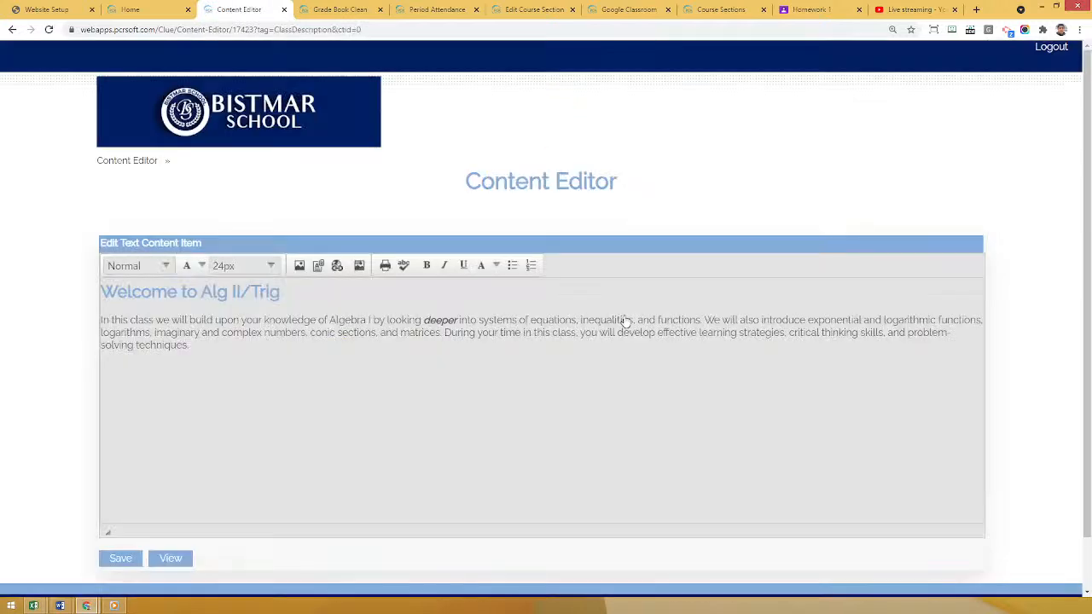
pyautogui.scroll(-2, 421, 365)
pyautogui.tripleClick(233, 283)
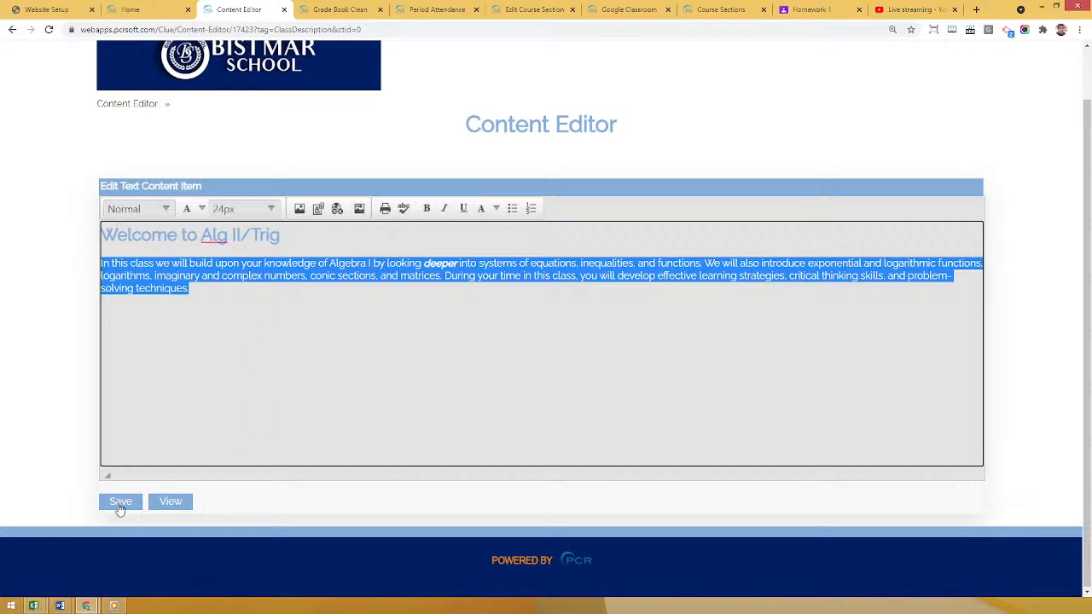
pyautogui.click(181, 502)
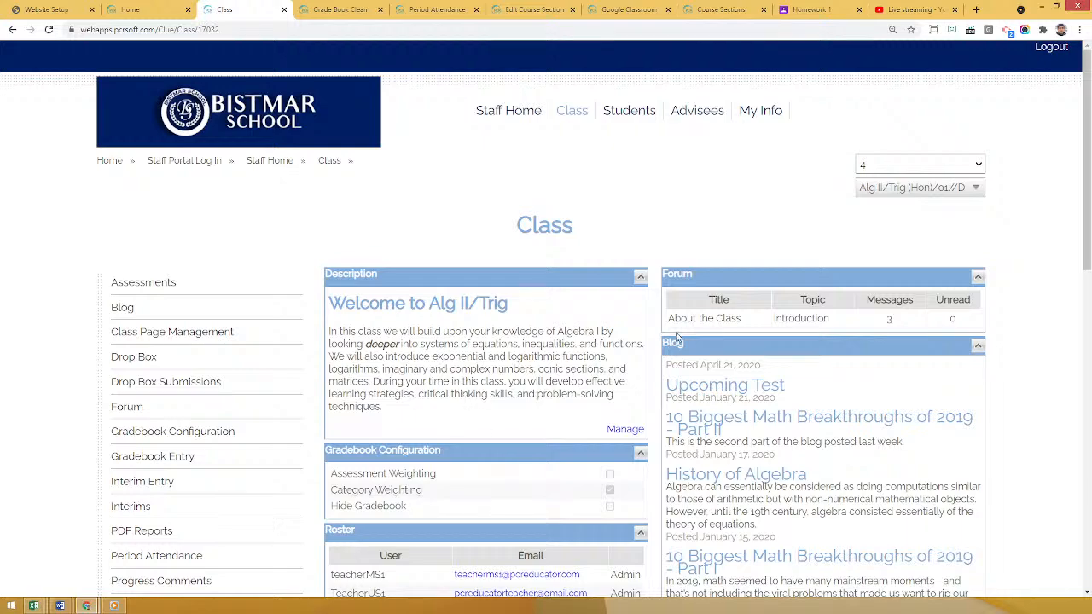
# - Open the Downloads section in the Content Editor, view its Practice Test link, and return to the Class page without saving
pyautogui.scroll(-3, 1088, 170)
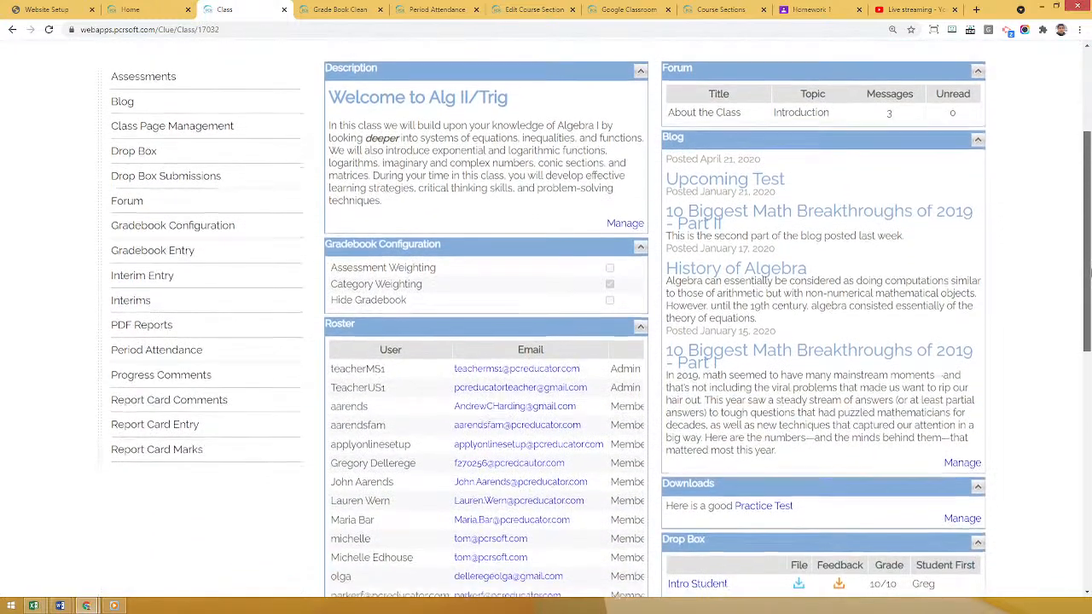
pyautogui.scroll(-1, 1088, 271)
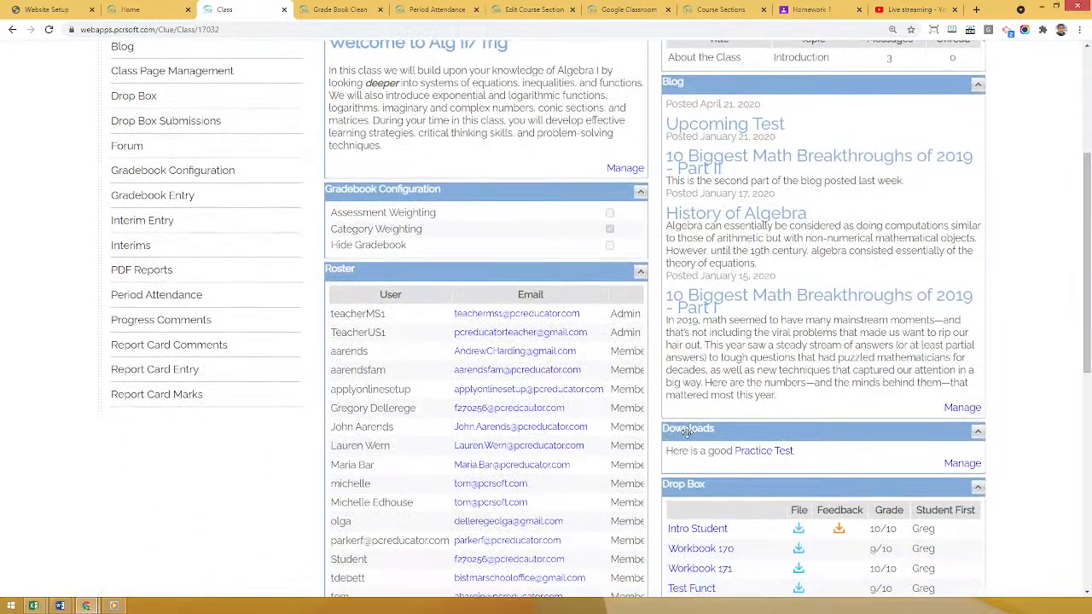
pyautogui.click(963, 466)
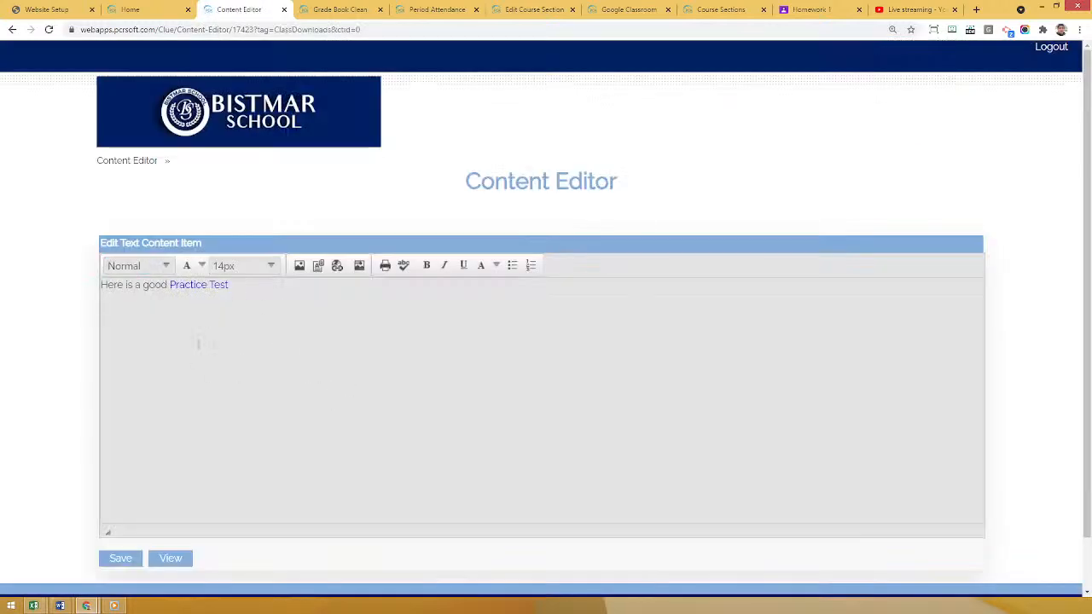
pyautogui.click(179, 567)
# - Open the class Blog's News Management page, examine the fields for a new item, and return without adding one
pyautogui.scroll(-2, 756, 195)
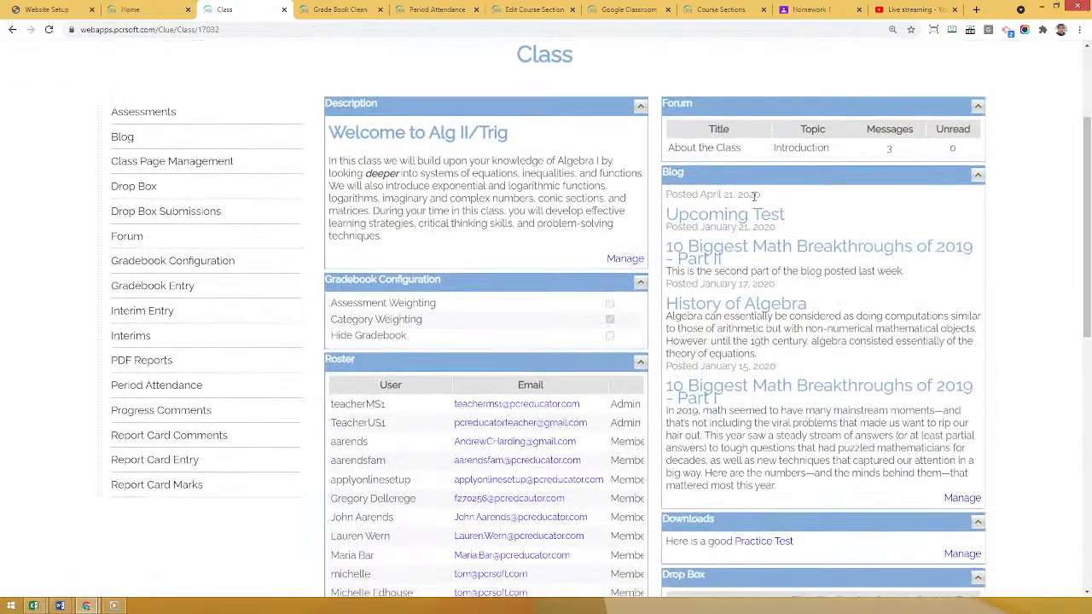
pyautogui.click(967, 502)
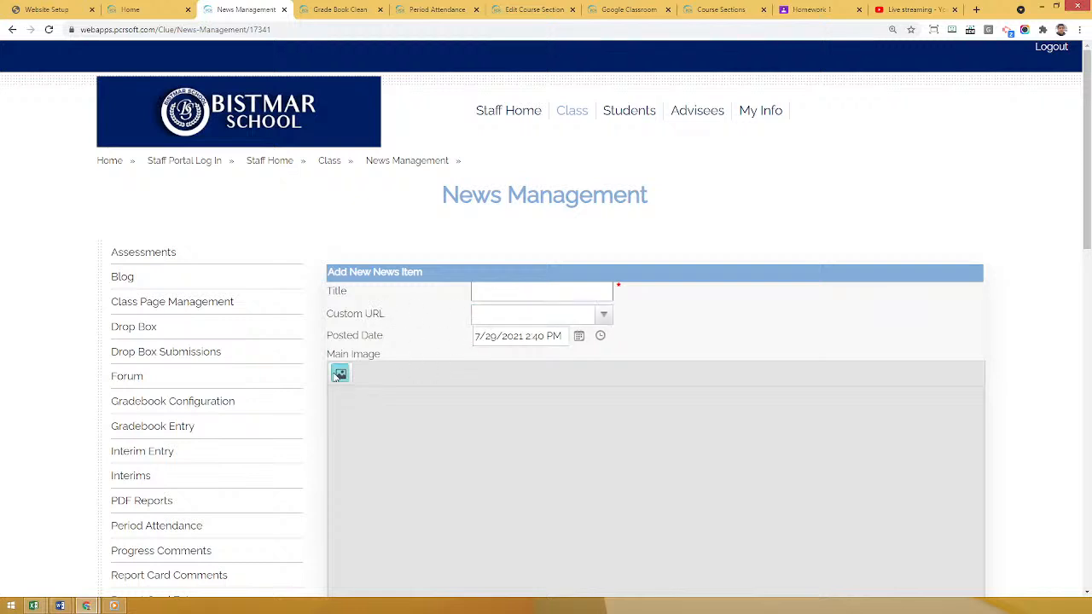
pyautogui.scroll(-4, 327, 443)
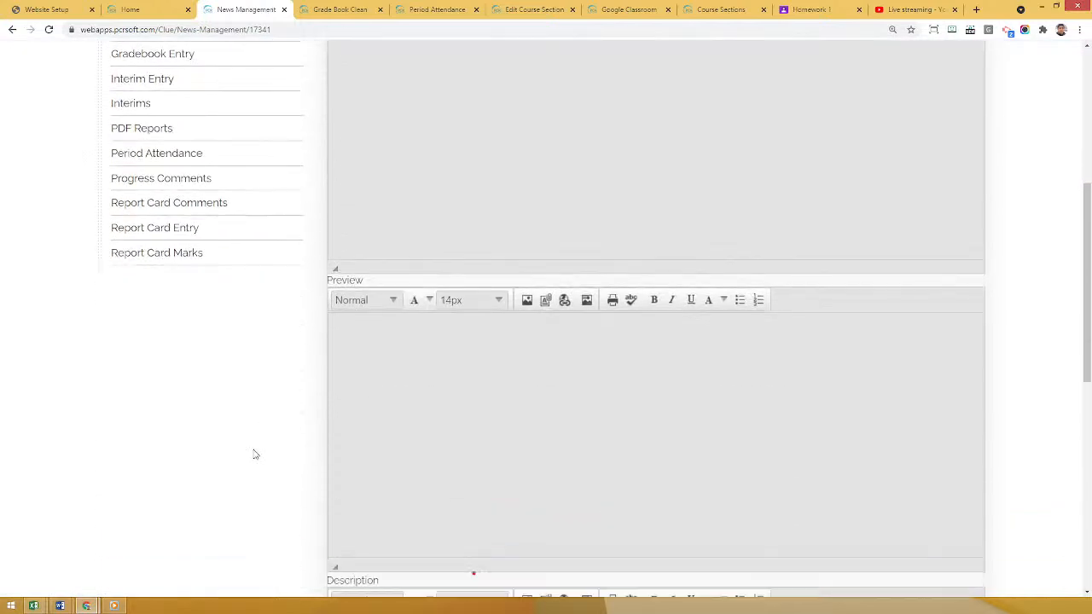
pyautogui.scroll(-3, 253, 455)
pyautogui.click(423, 573)
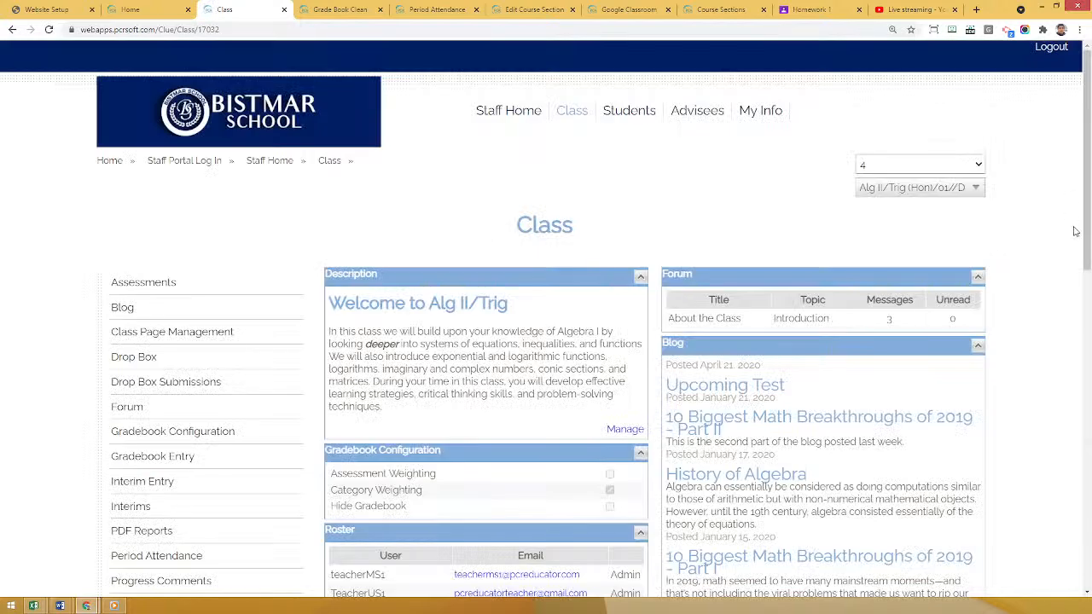
# - Review the Class page sections, including Missing Grades, Period Attendance, Categories, Image Gallery, Roster, Downloads and Drop Box
pyautogui.scroll(-10, 1072, 232)
pyautogui.scroll(-5, 1075, 254)
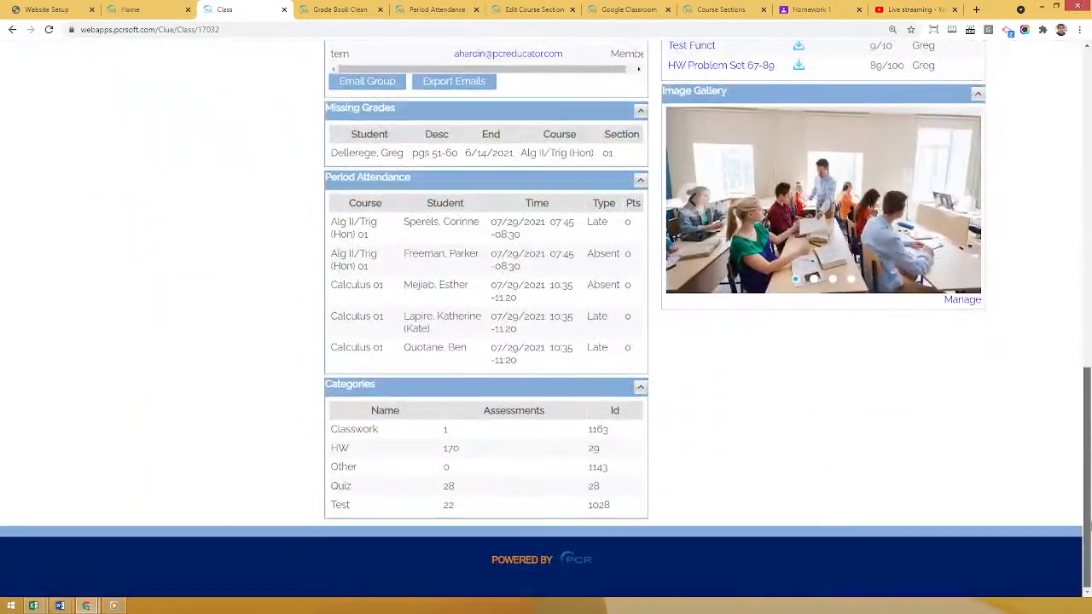
pyautogui.scroll(15, 1075, 253)
pyautogui.scroll(1, 1075, 253)
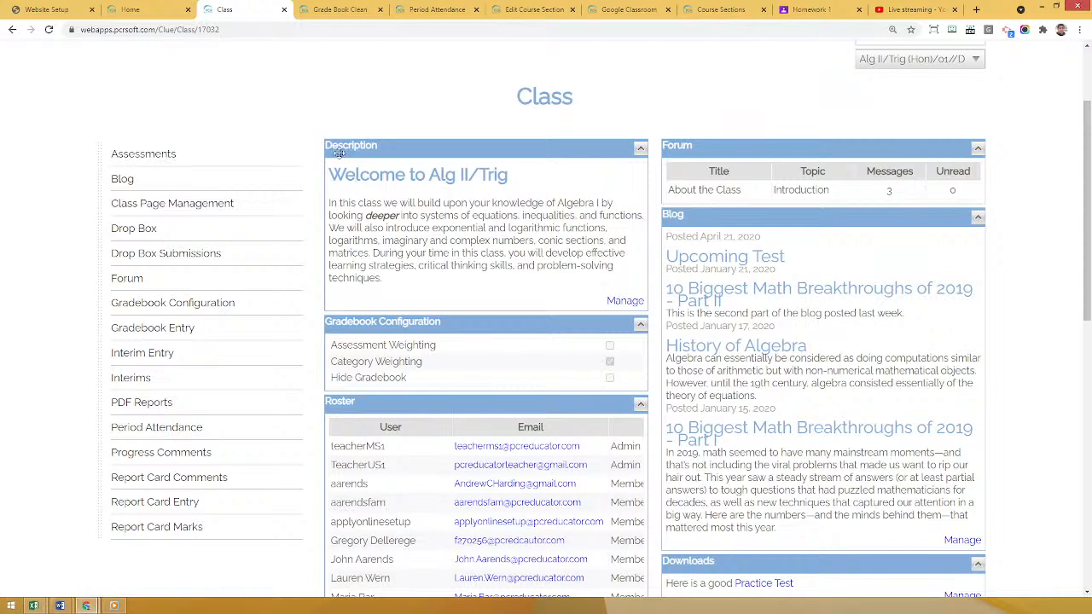
pyautogui.scroll(-3, 592, 473)
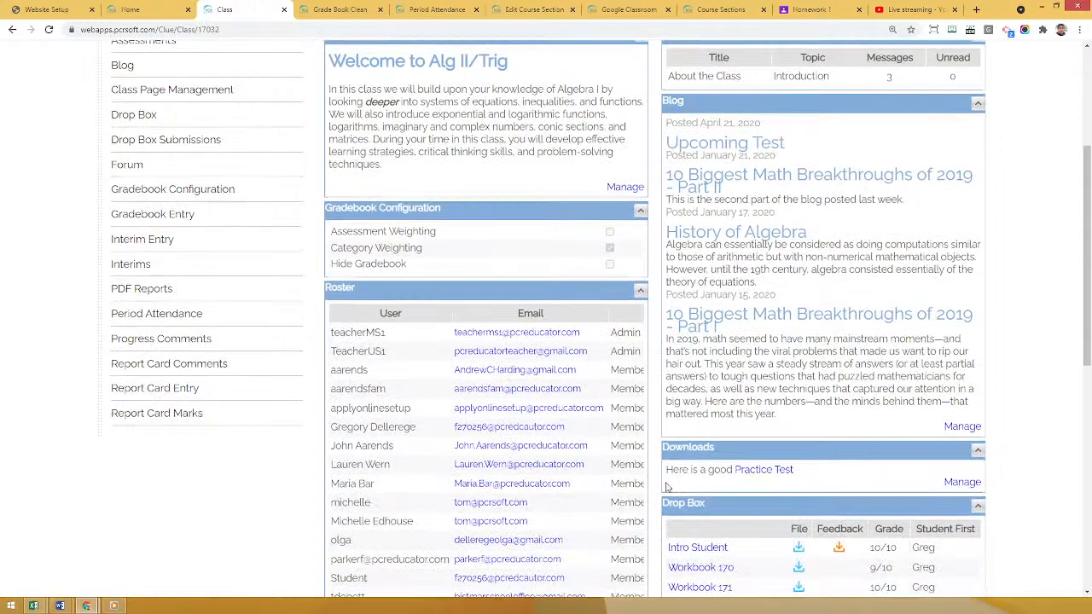
pyautogui.scroll(4, 587, 407)
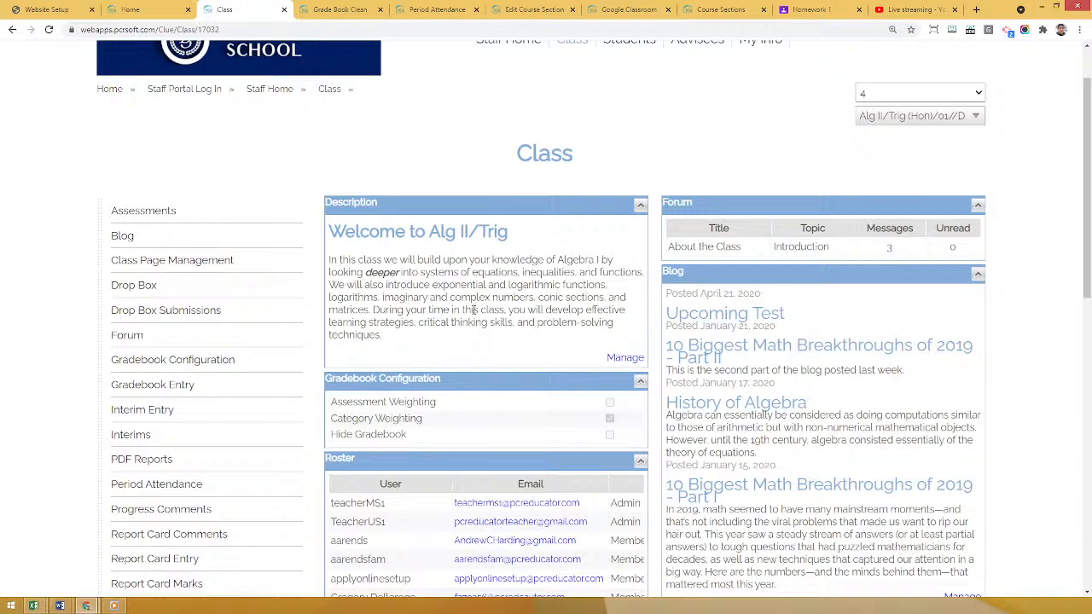
pyautogui.scroll(-2, 477, 311)
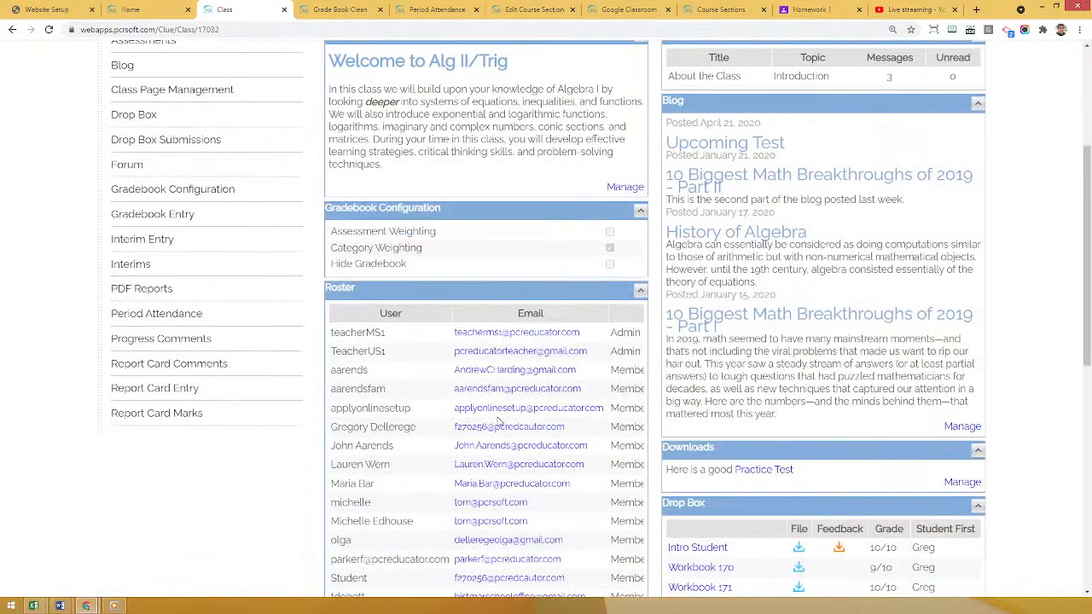
pyautogui.scroll(2, 499, 413)
pyautogui.scroll(-2, 529, 418)
pyautogui.scroll(2, 522, 203)
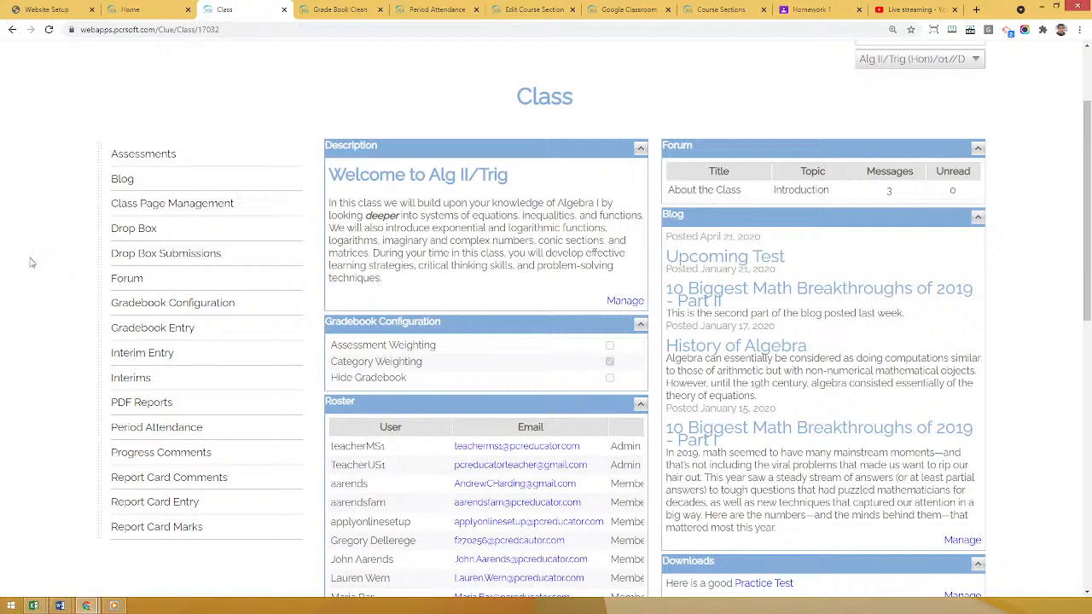
# - Open Class Page Management and examine the section visibility settings, copy options and course list in the Class Page Wizard
pyautogui.click(176, 210)
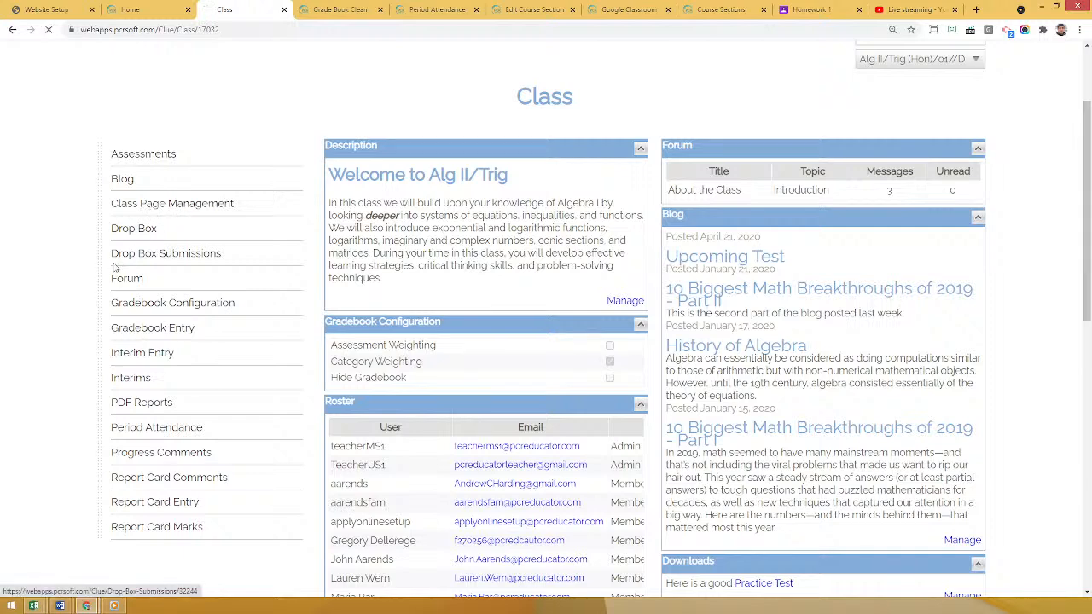
pyautogui.scroll(-5, 102, 255)
pyautogui.scroll(-1, 115, 267)
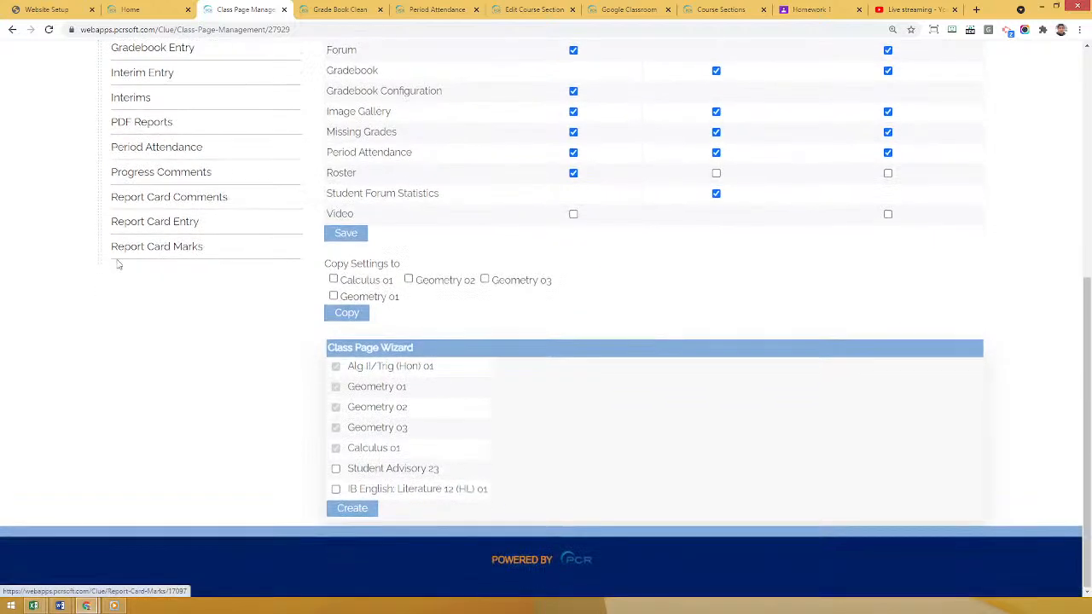
pyautogui.moveTo(335, 348); pyautogui.dragTo(413, 348)
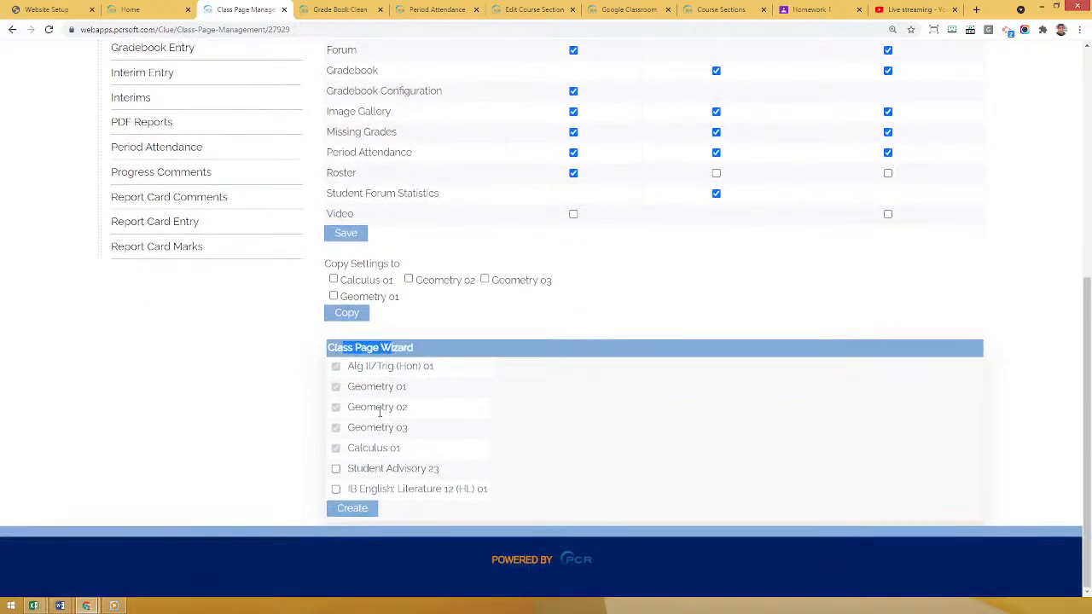
pyautogui.click(532, 430)
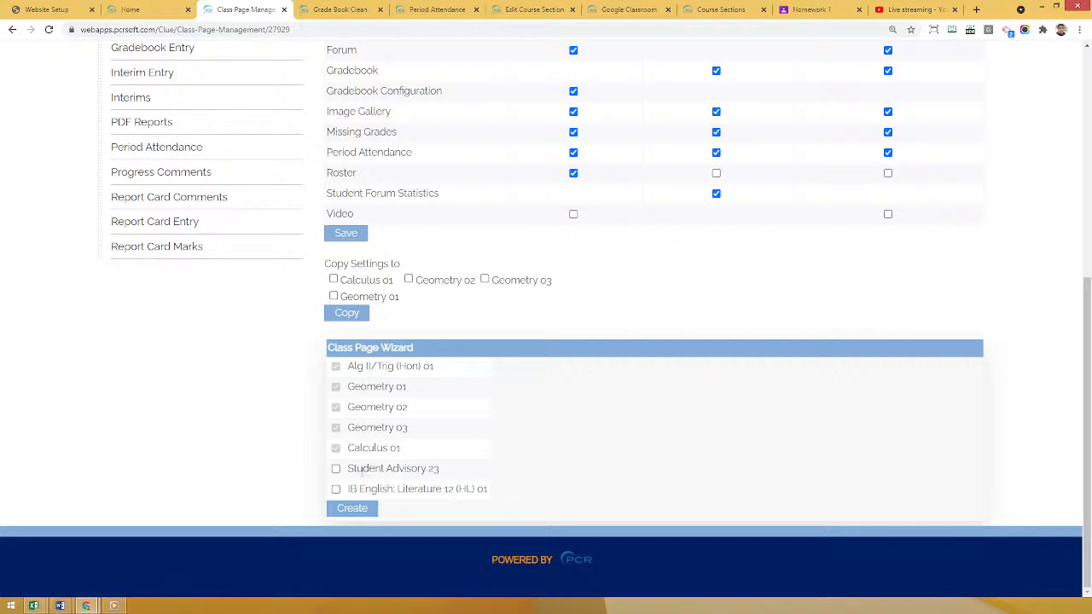
# - Examine the Student Advisory 23 and IB English: Literature 12 (HL) 01 courses listed without class pages in the Class Page Wizard
pyautogui.moveTo(359, 468); pyautogui.dragTo(432, 471)
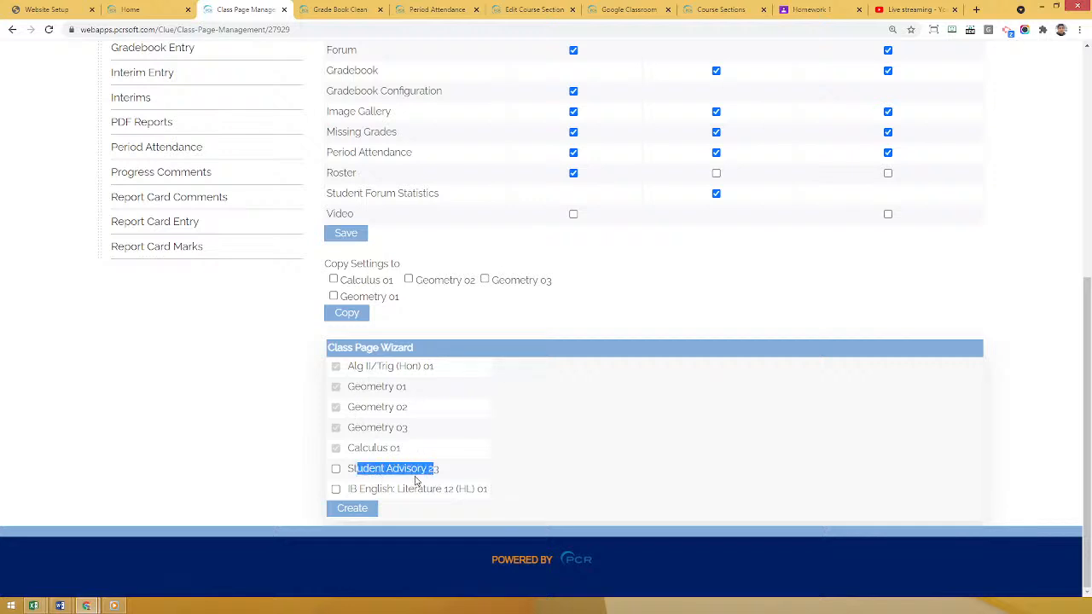
pyautogui.moveTo(359, 489); pyautogui.dragTo(426, 490)
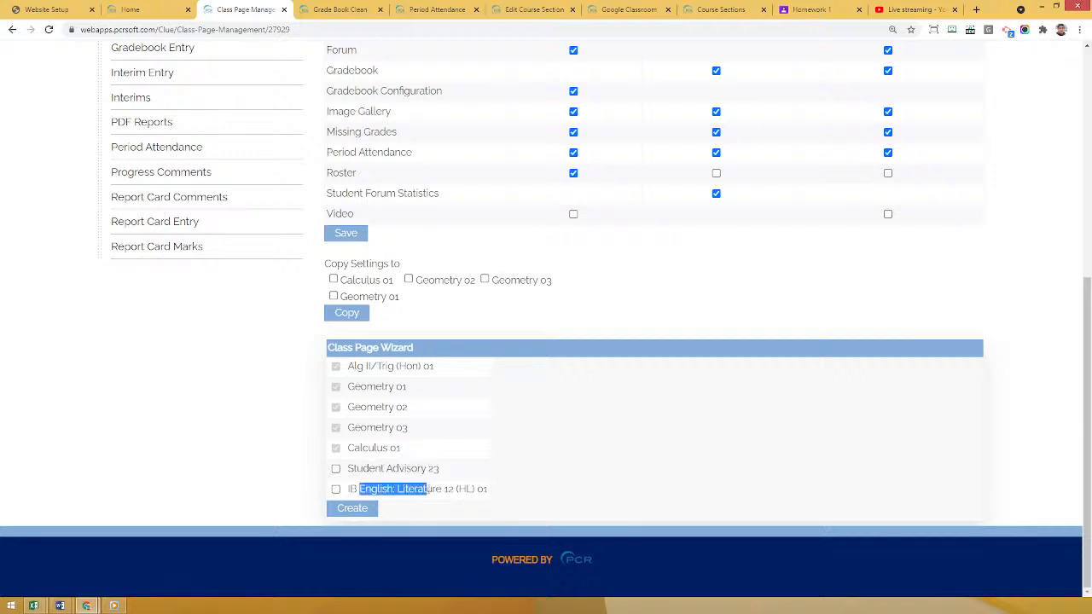
pyautogui.click(655, 469)
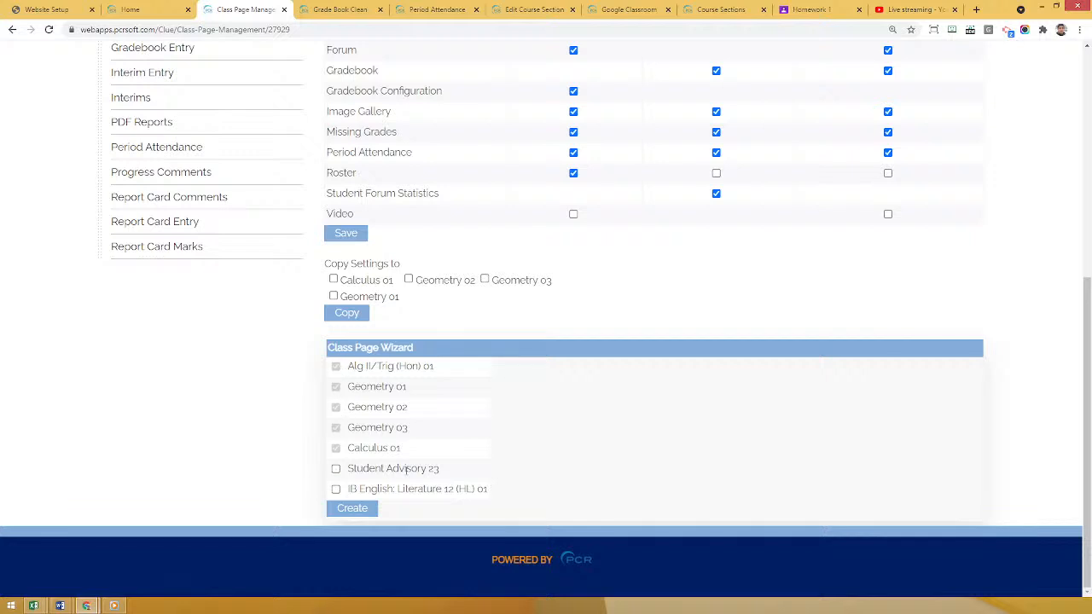
pyautogui.click(335, 489)
pyautogui.scroll(1, 597, 444)
pyautogui.scroll(2, 672, 478)
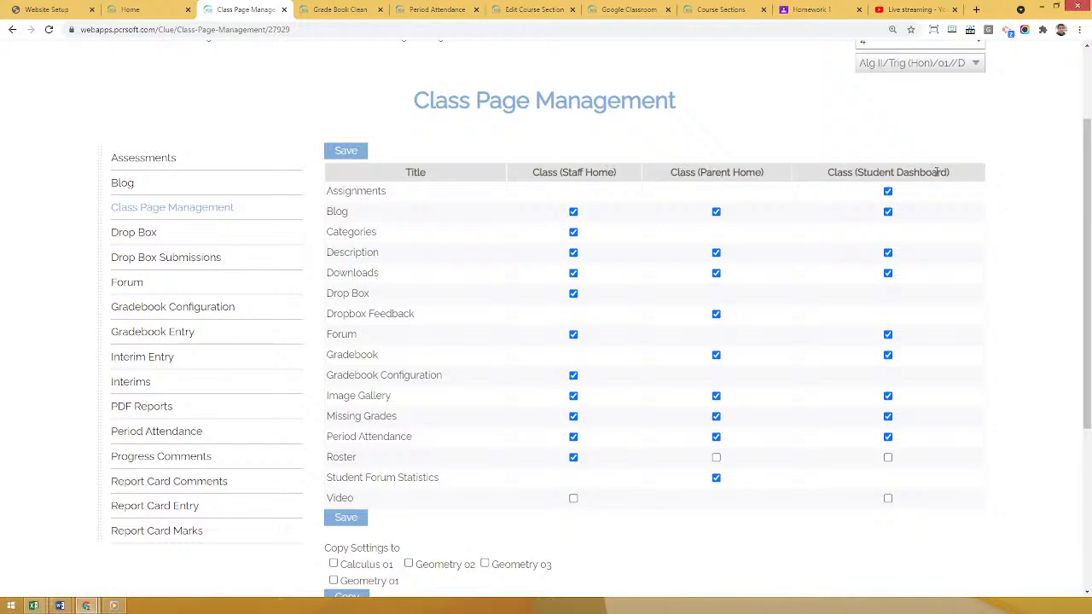
# - Toggle Assignments off and on for the Student Dashboard, and turn off the Description section for Parent Home
pyautogui.click(887, 193)
pyautogui.click(887, 193)
pyautogui.moveTo(327, 251); pyautogui.dragTo(397, 258)
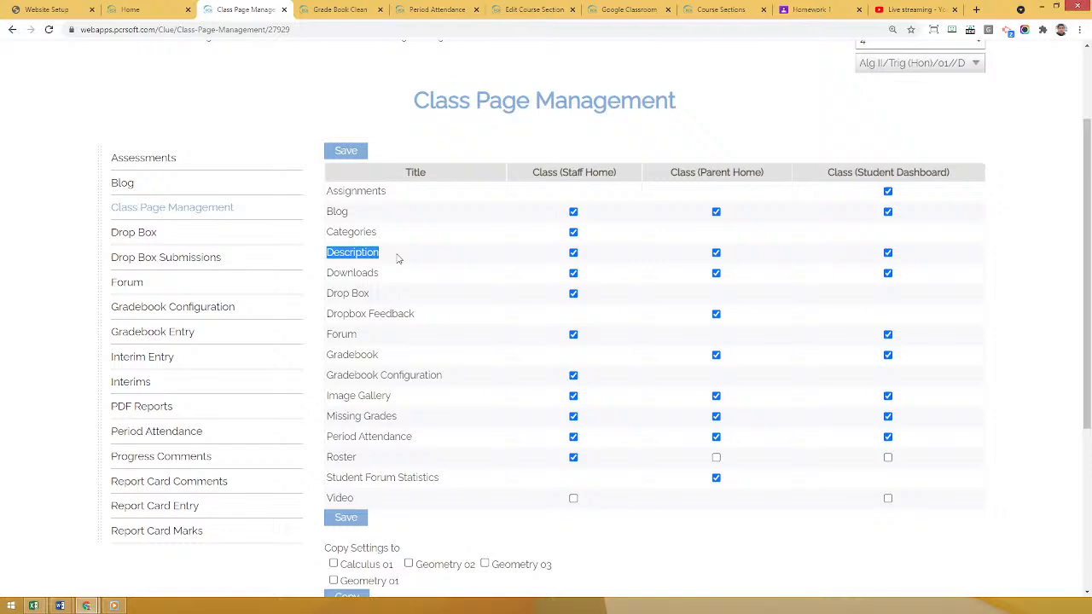
pyautogui.click(716, 254)
pyautogui.moveTo(568, 172); pyautogui.dragTo(609, 170)
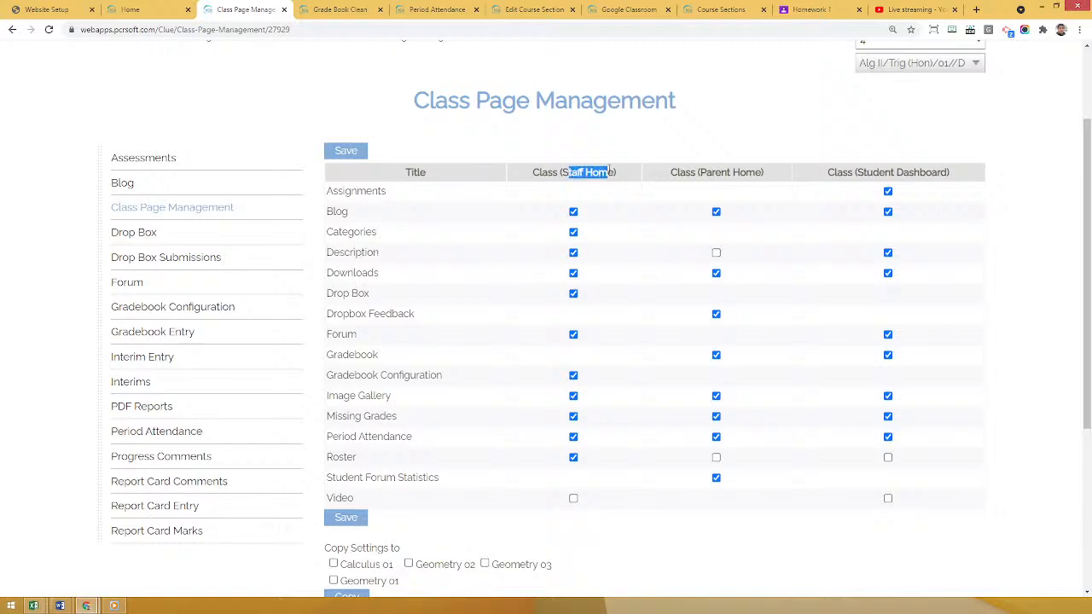
pyautogui.moveTo(866, 174); pyautogui.dragTo(914, 173)
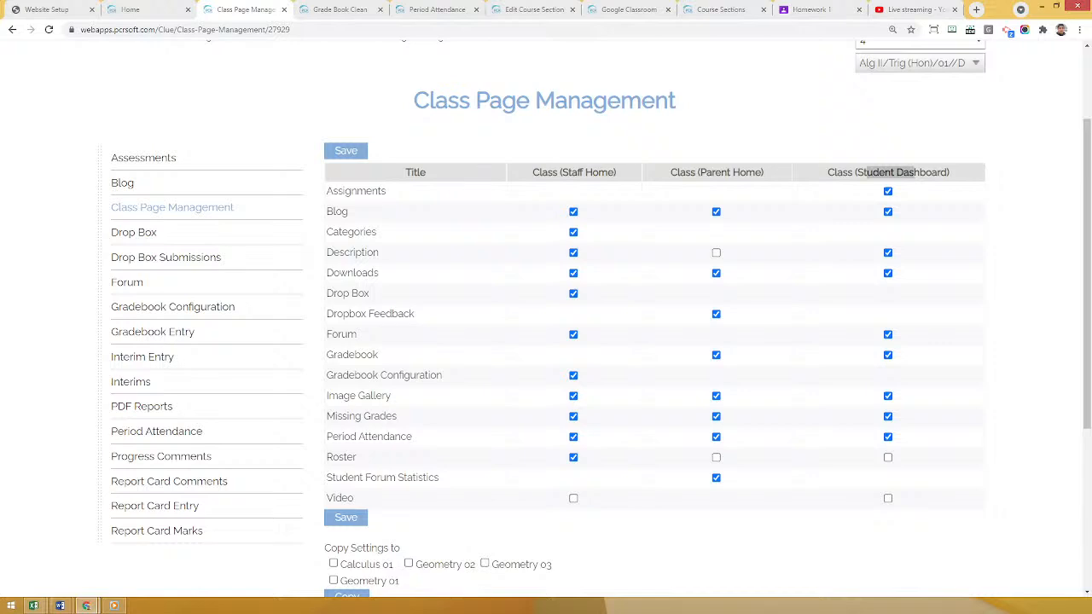
pyautogui.click(58, 307)
# - Open Report Card Marks for the class and review the Quarter and Exam mark columns
pyautogui.scroll(2, 57, 303)
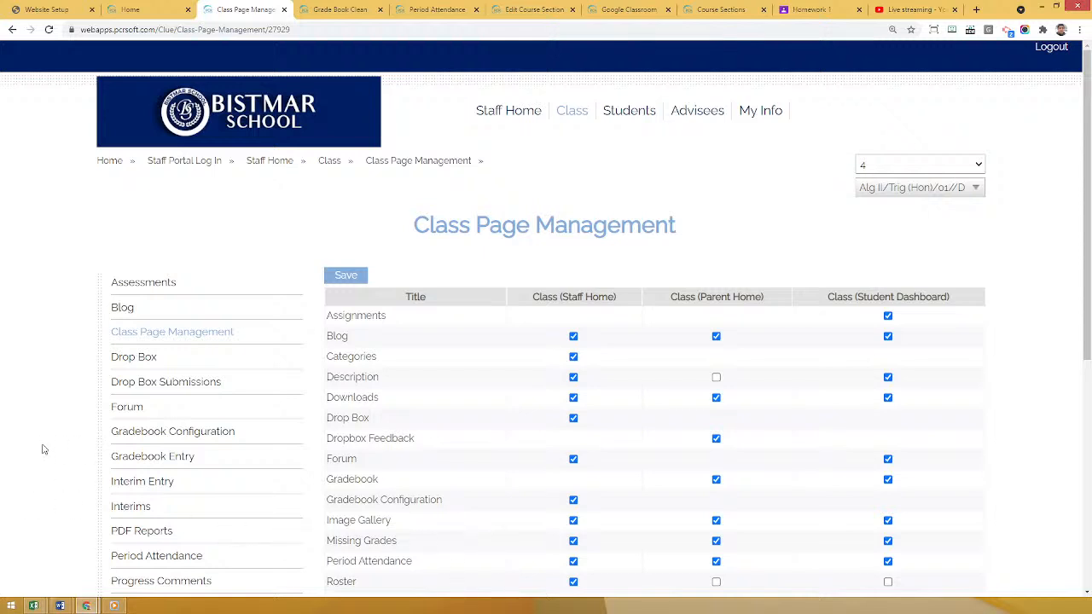
pyautogui.scroll(-1, 47, 418)
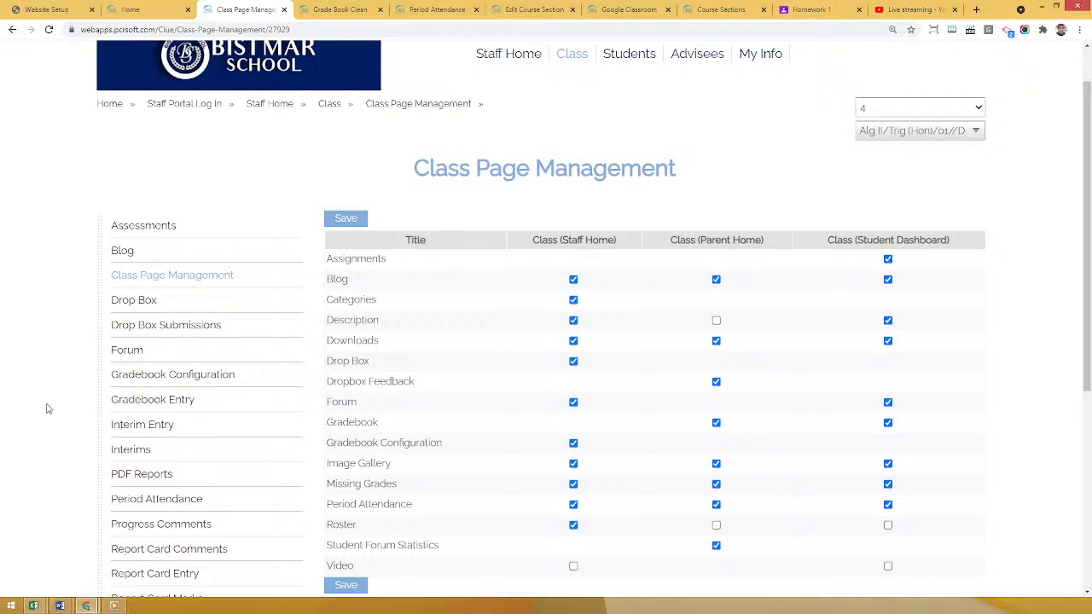
pyautogui.scroll(-2, 64, 420)
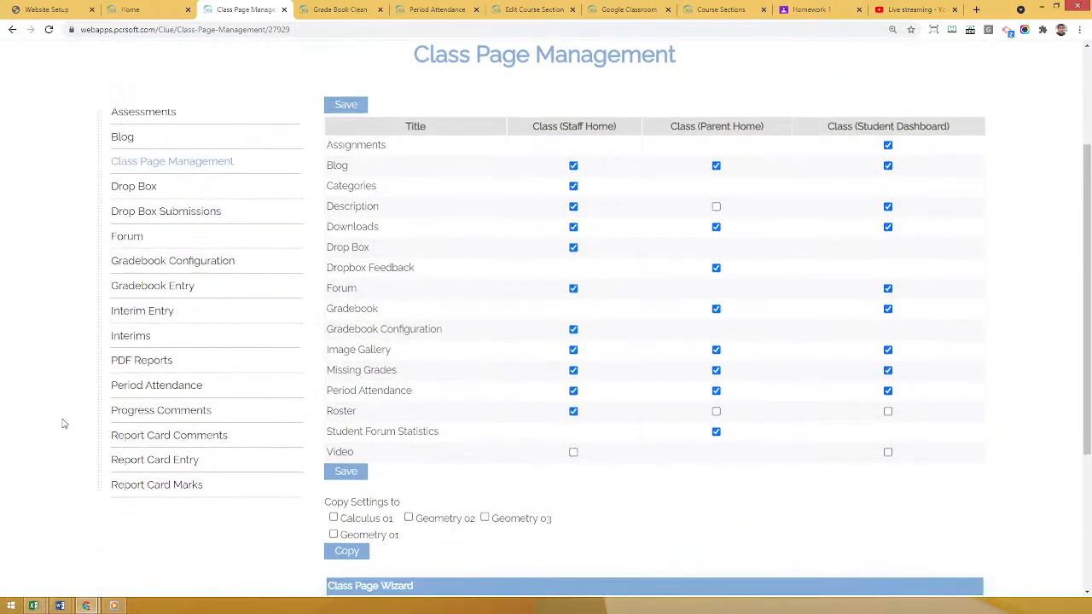
pyautogui.click(154, 486)
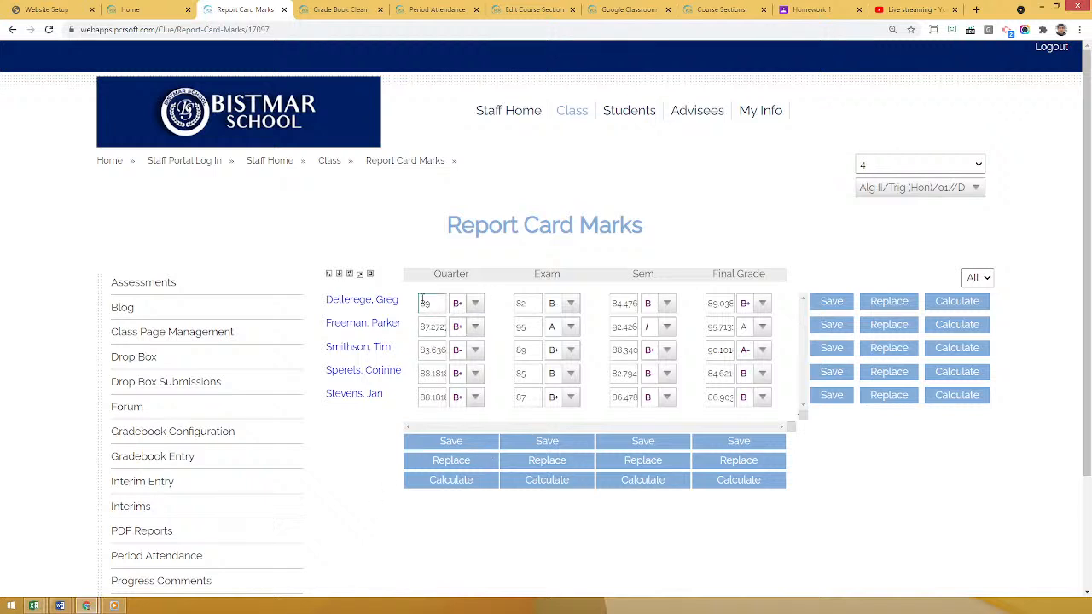
pyautogui.moveTo(437, 273); pyautogui.dragTo(477, 263)
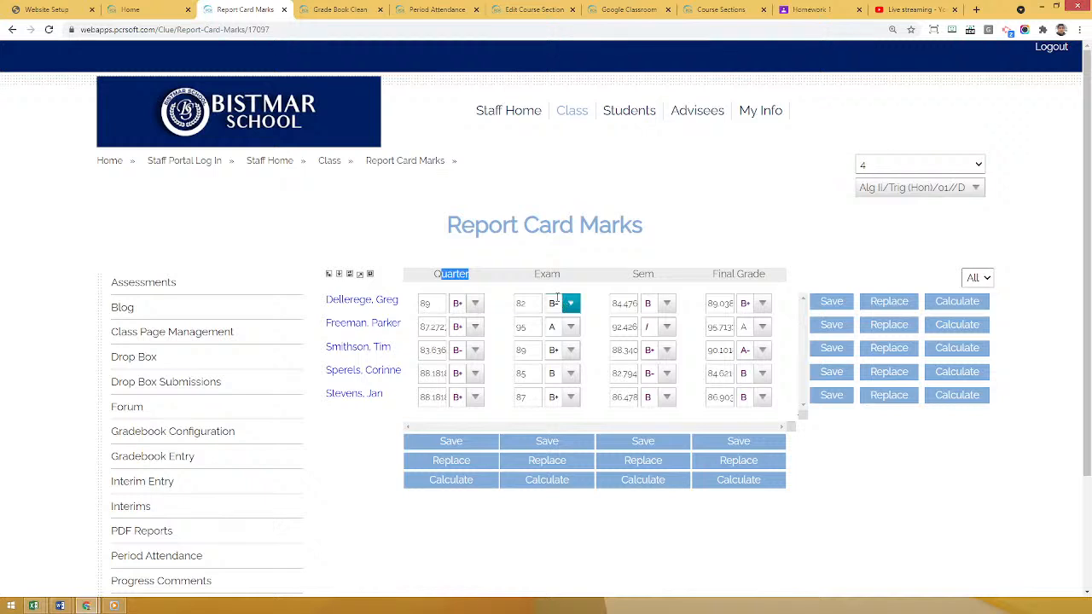
pyautogui.moveTo(562, 407)
pyautogui.click(485, 556)
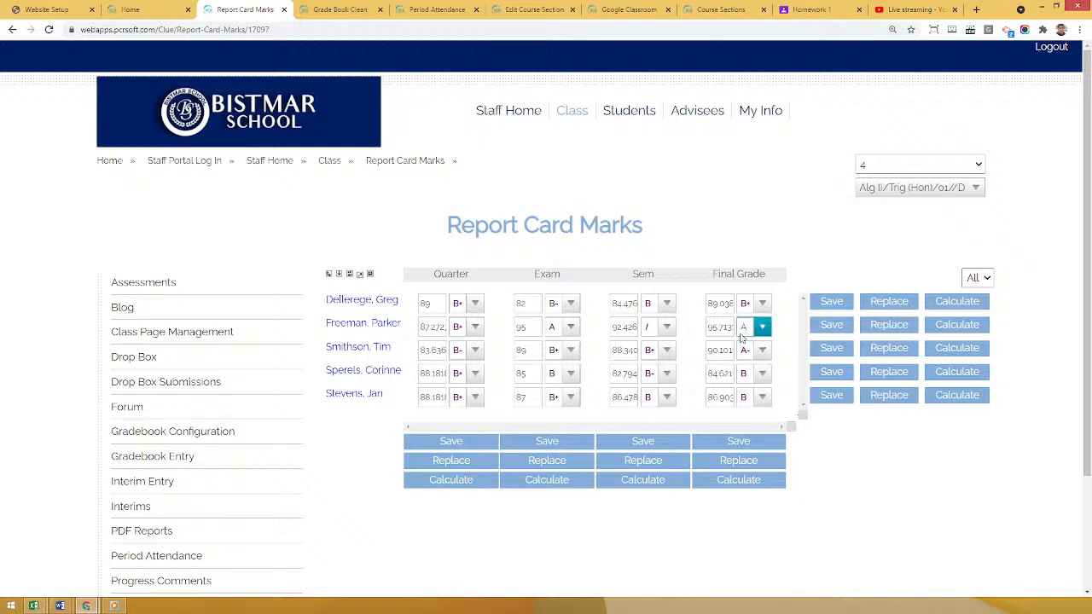
# - Inspect the Final Grade details and available letter marks for the first two students without changing them
pyautogui.moveTo(746, 335)
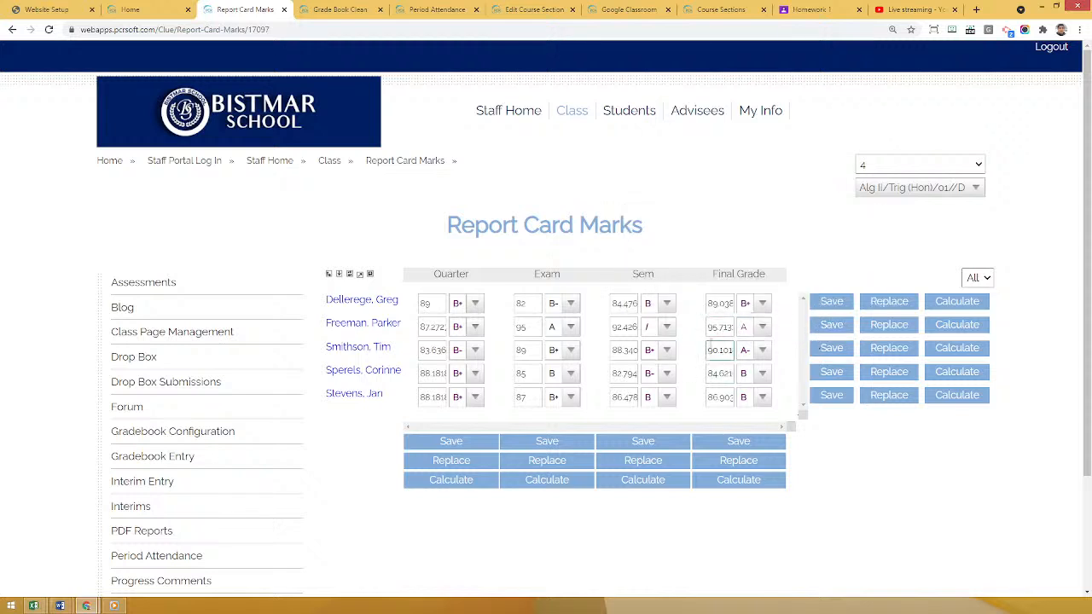
pyautogui.click(762, 327)
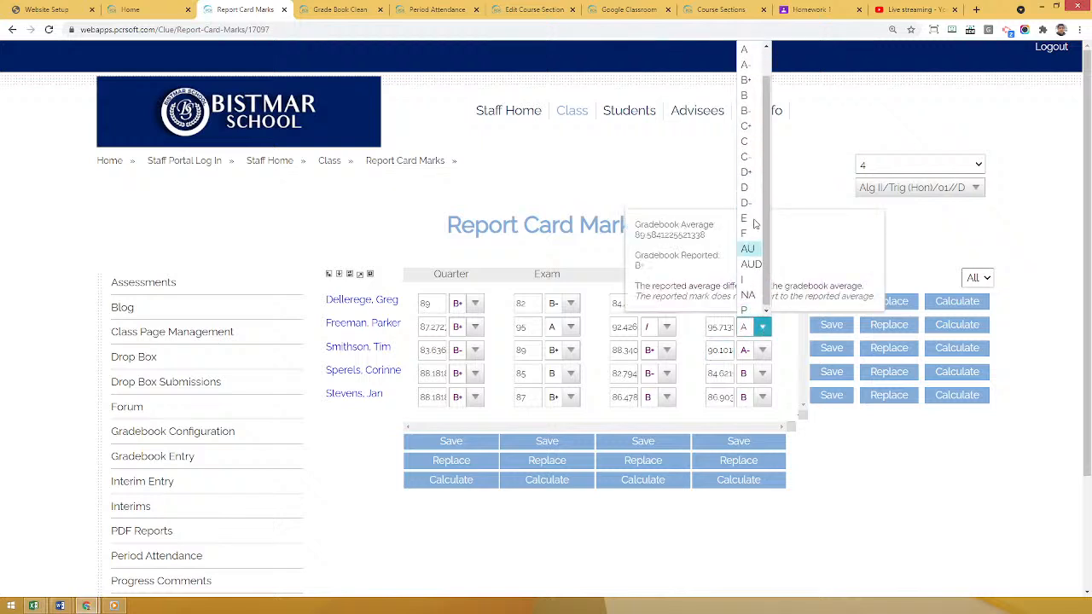
pyautogui.click(913, 547)
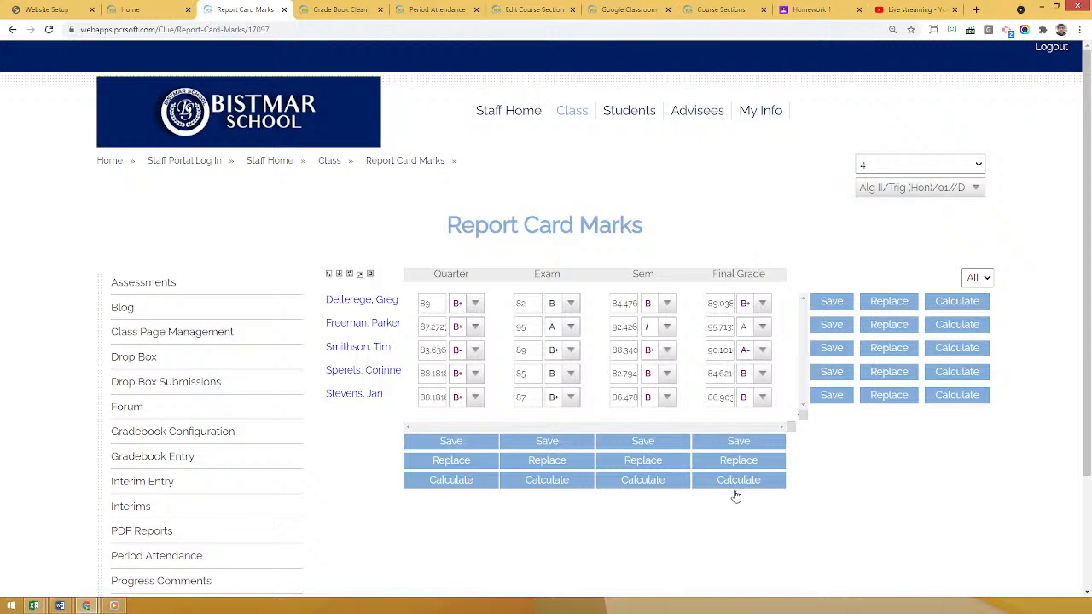
pyautogui.click(763, 303)
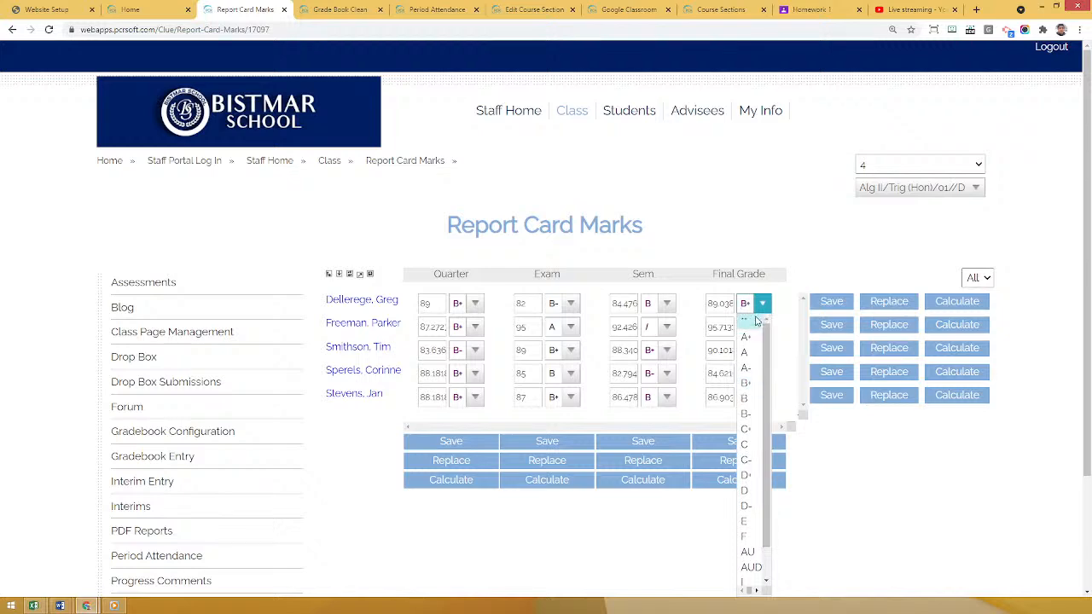
pyautogui.click(755, 321)
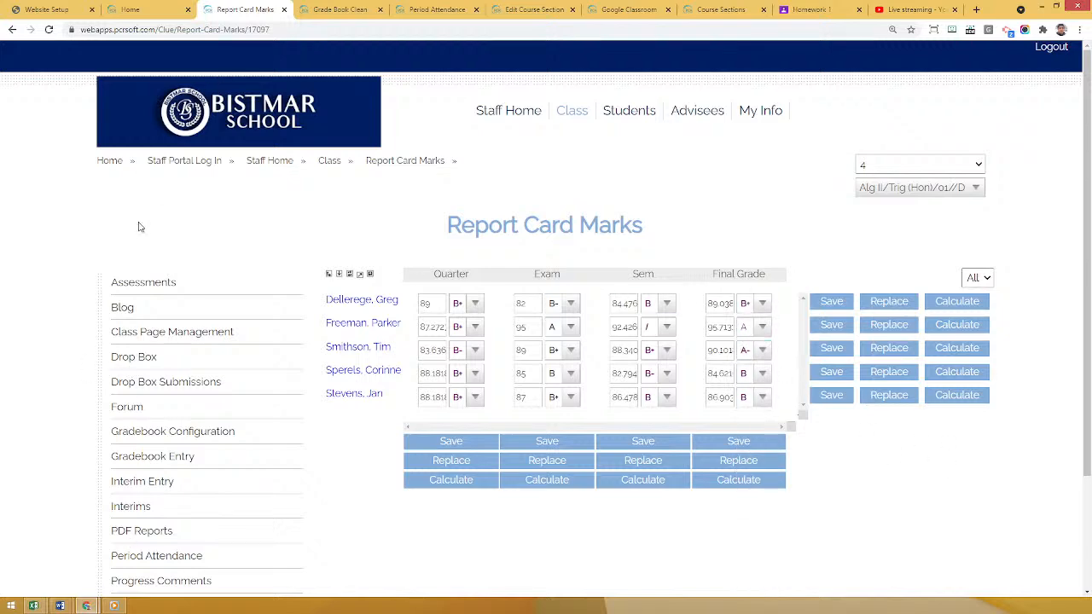
# - Open Gradebook Entry and examine the assessment, Quarter, Exam, Sem and Final Grade columns
pyautogui.scroll(-1, 141, 227)
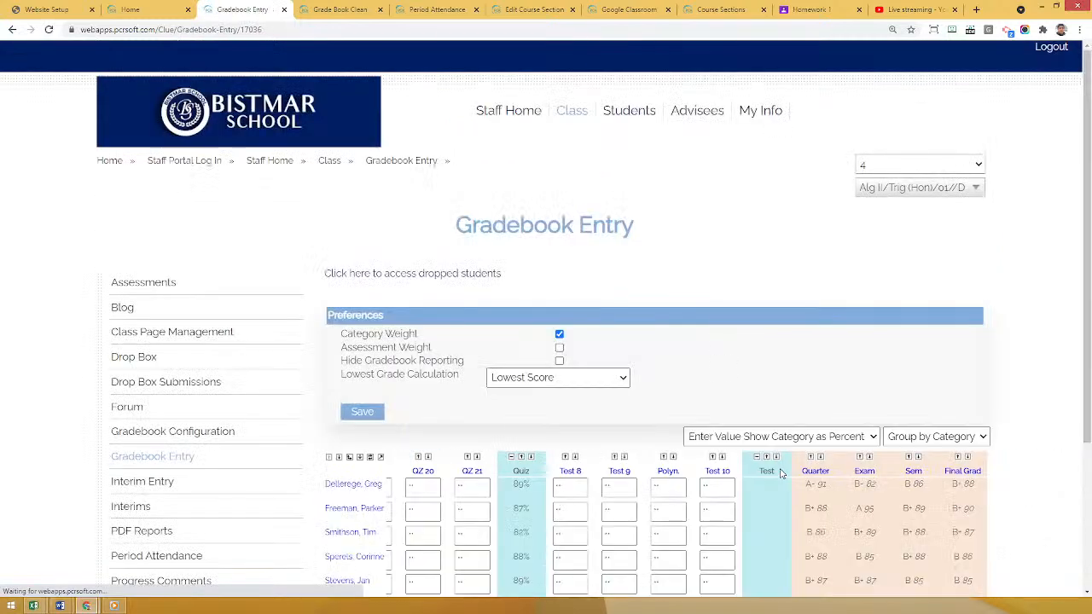
pyautogui.scroll(-3, 781, 474)
pyautogui.scroll(1, 775, 445)
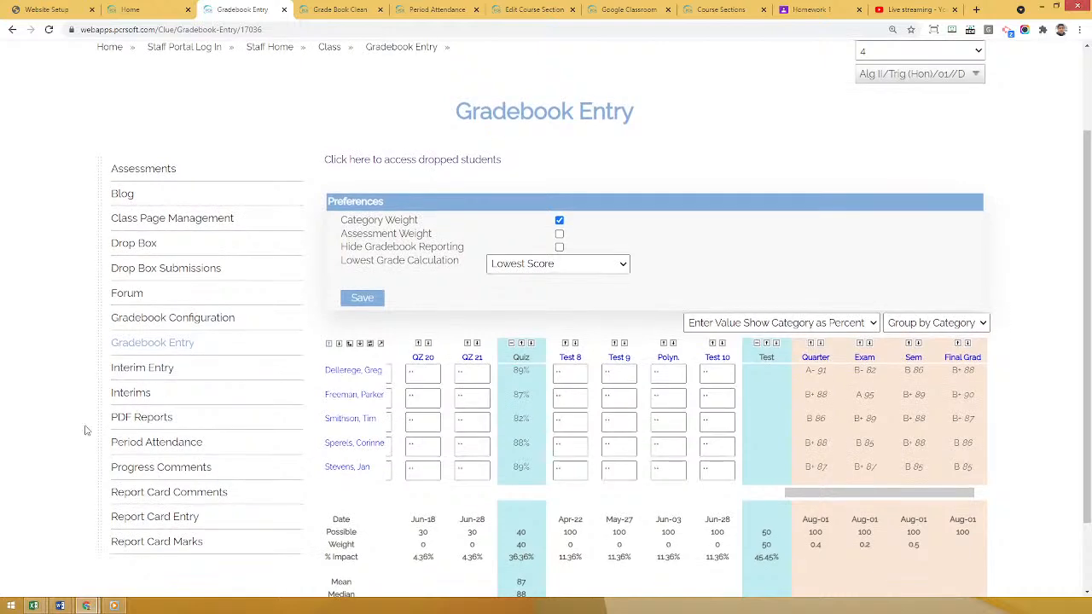
# - Return to Report Card Marks and calculate the Quarter marks for all students
pyautogui.click(153, 540)
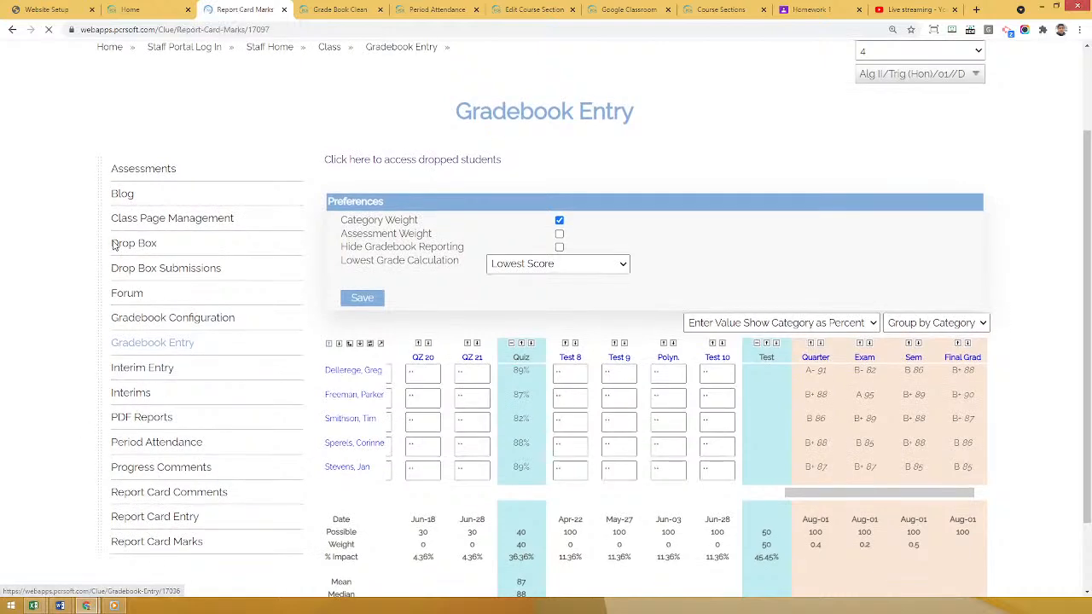
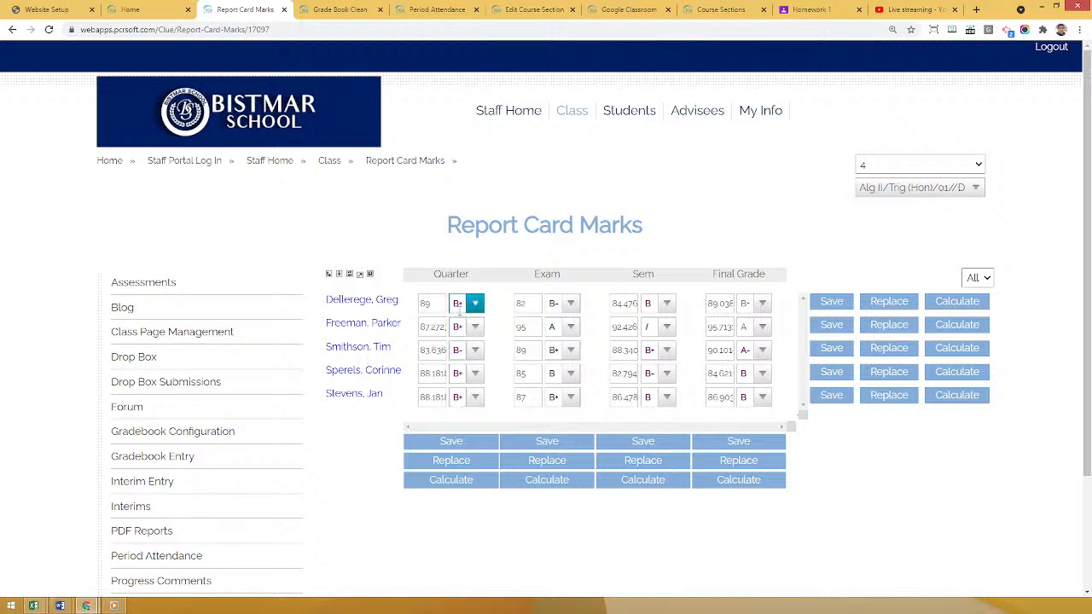
pyautogui.click(442, 482)
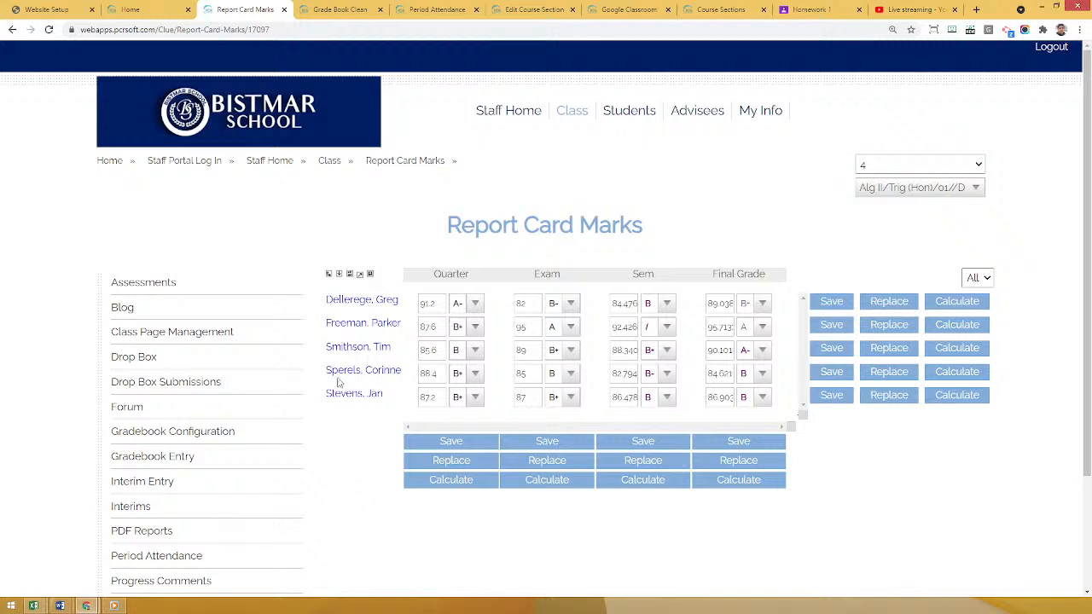
# - Open Report Card Comments, open the first listed student's report card entry, and review the student comment and grades
pyautogui.scroll(-2, 351, 487)
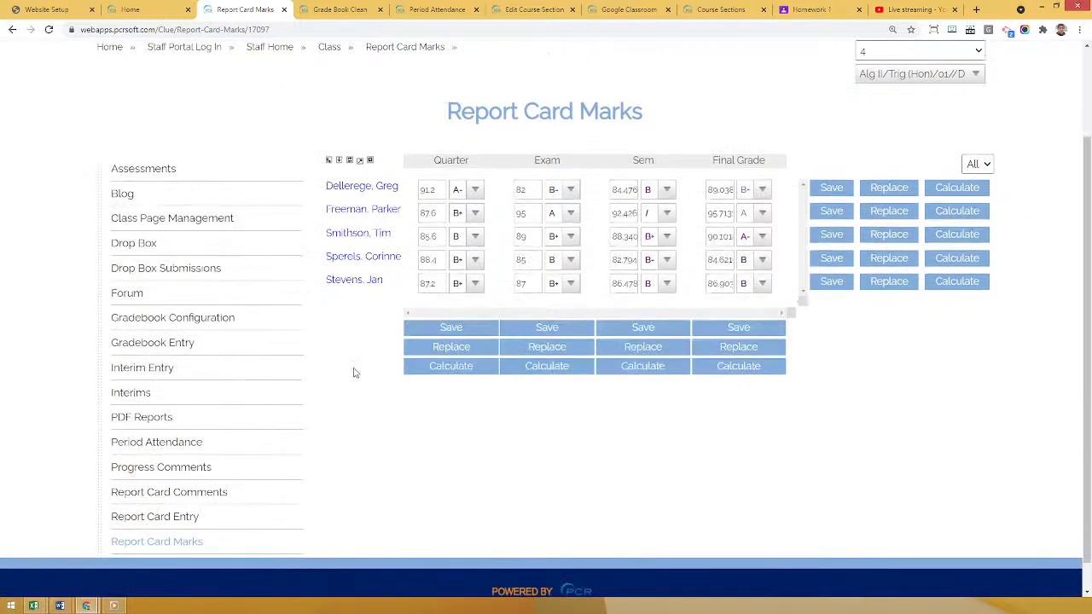
pyautogui.click(157, 500)
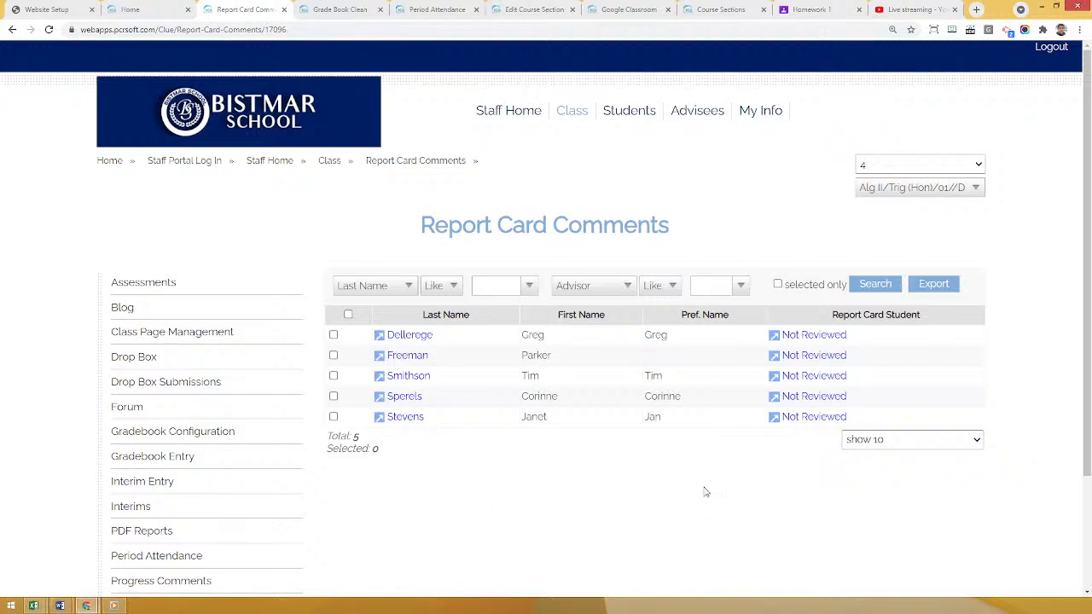
pyautogui.click(817, 336)
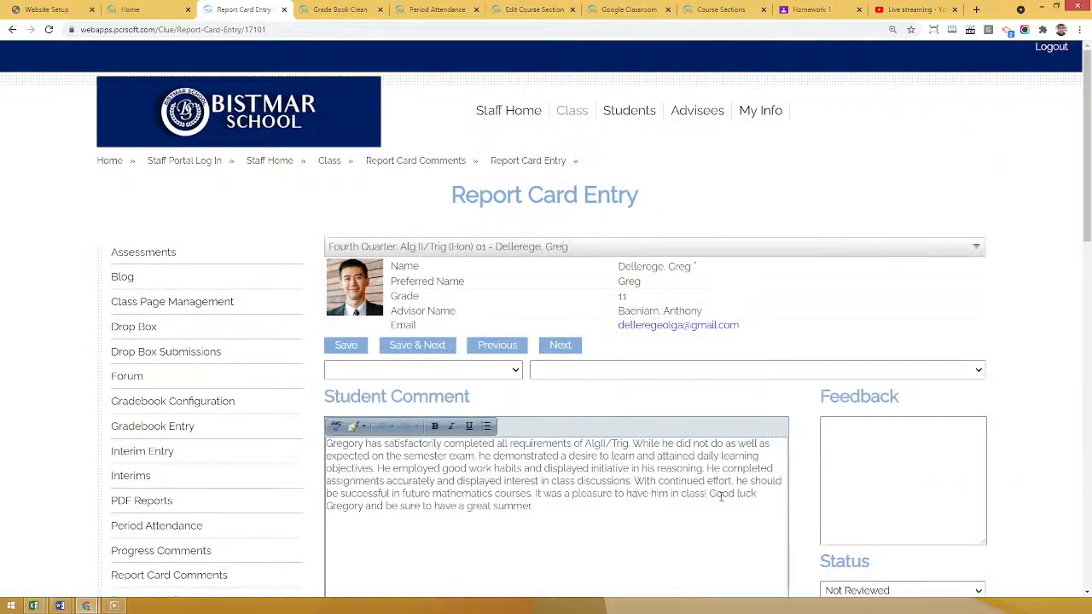
pyautogui.scroll(-2, 793, 514)
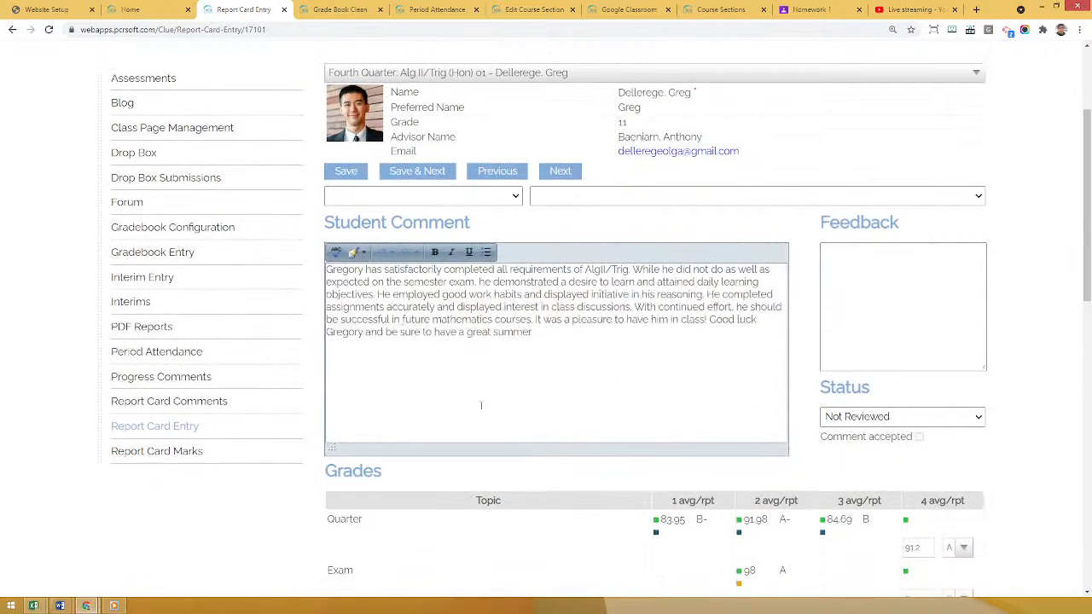
pyautogui.scroll(-1, 724, 463)
pyautogui.scroll(2, 602, 415)
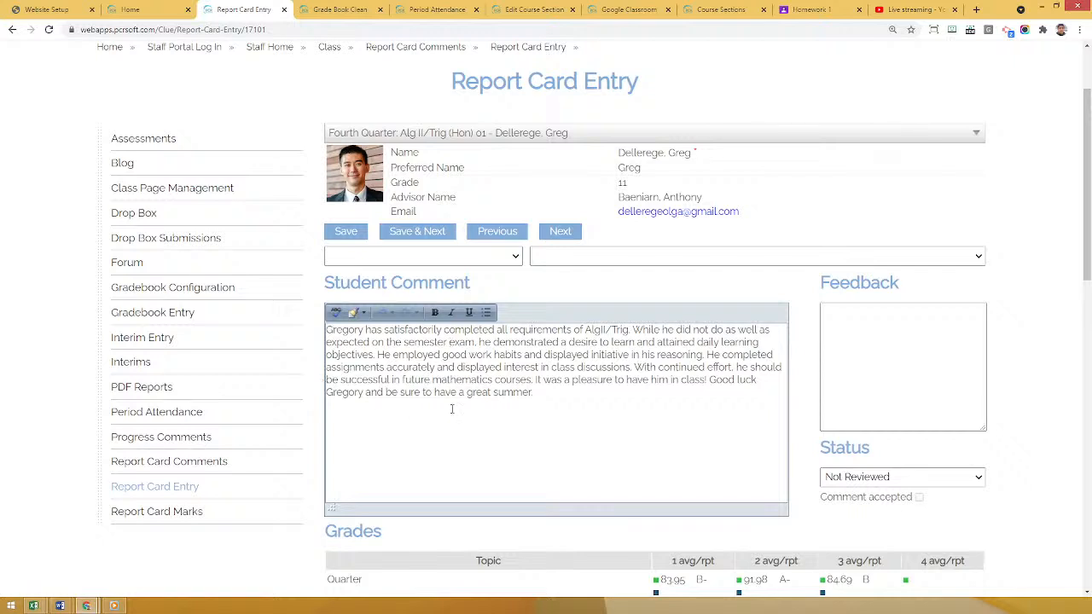
# - Set the status of the student's report card comment to Teacher Submitted
pyautogui.click(895, 482)
pyautogui.click(865, 519)
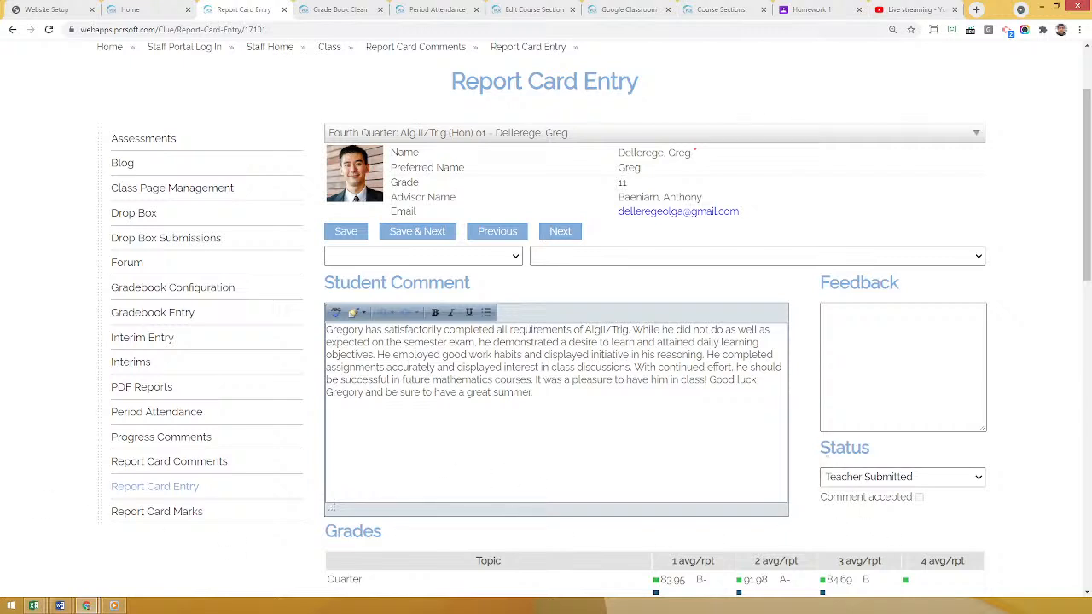
pyautogui.moveTo(824, 449); pyautogui.dragTo(856, 450)
pyautogui.click(857, 449)
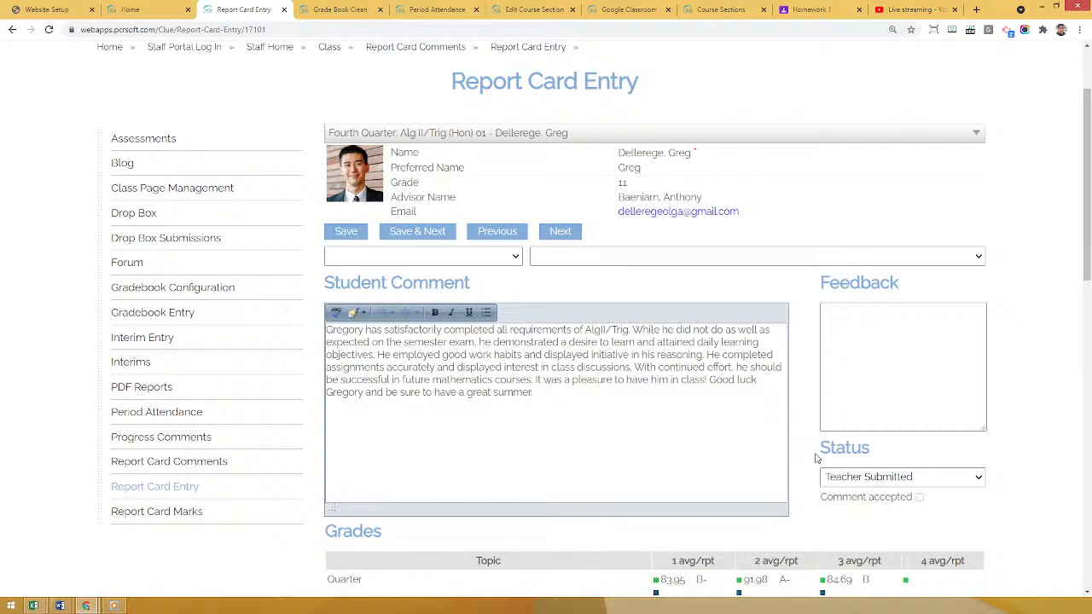
# - Examine the other Status options, the Feedback box and the Comment accepted setting without changing them
pyautogui.click(878, 480)
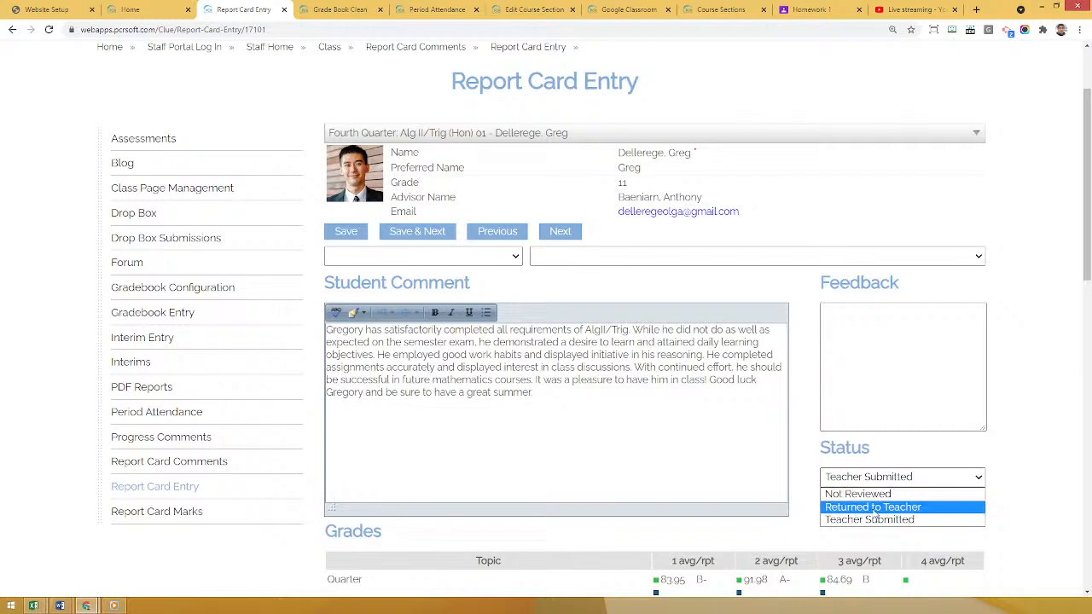
pyautogui.click(1047, 451)
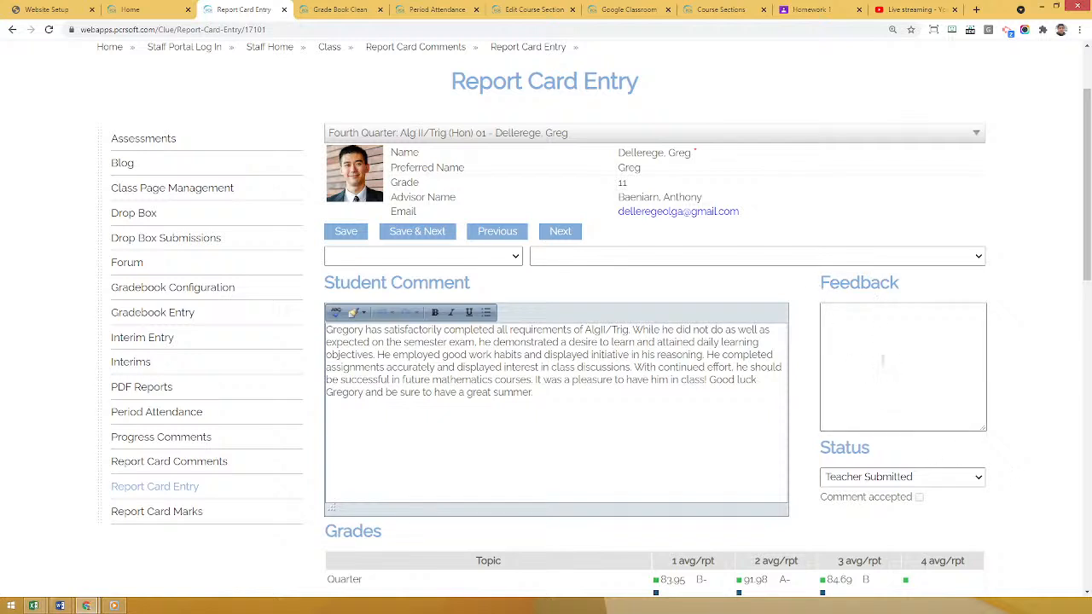
pyautogui.click(898, 311)
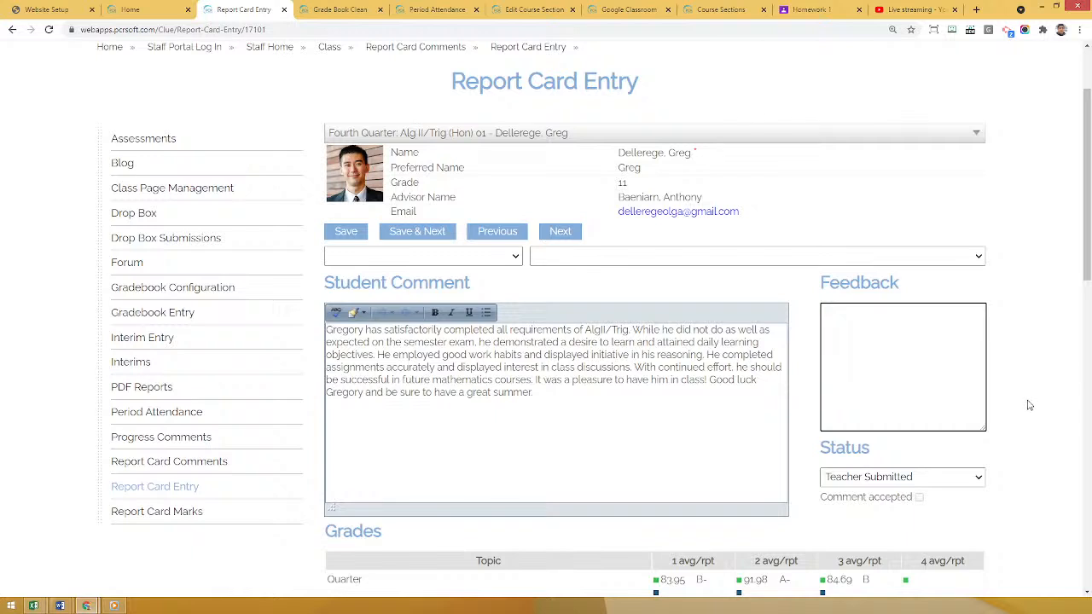
pyautogui.scroll(-1, 1007, 362)
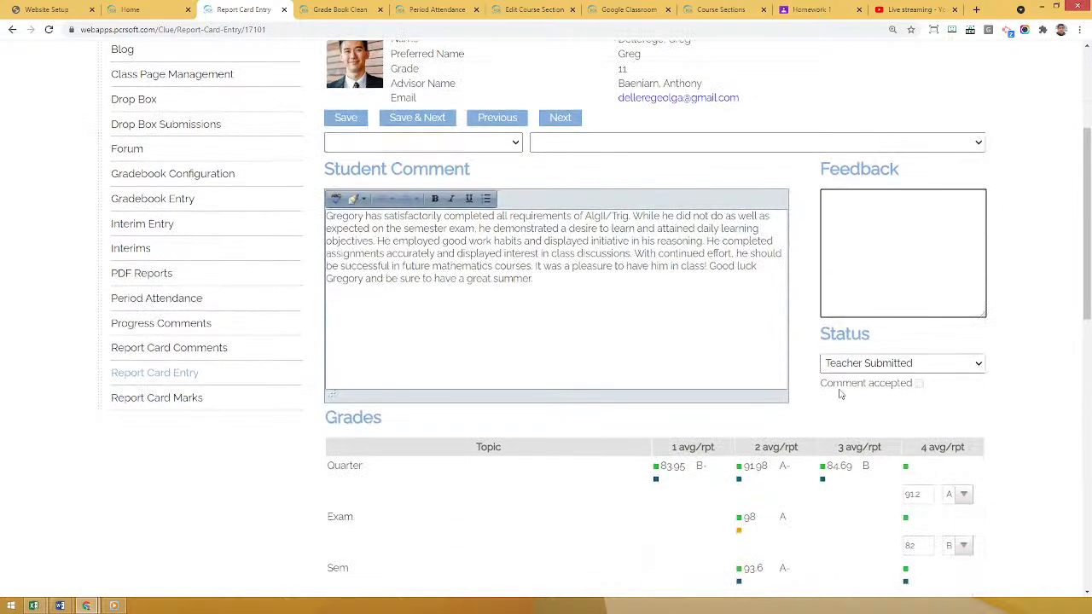
pyautogui.moveTo(833, 383); pyautogui.dragTo(921, 385)
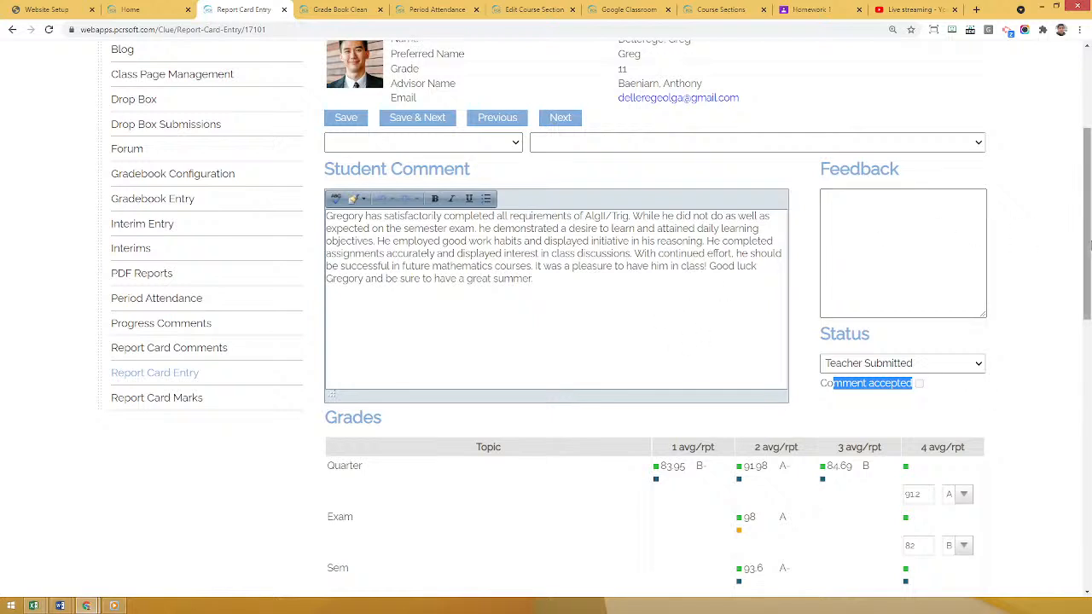
# - Add the prewritten Leader comment from the Great category to the student's report card comment
pyautogui.scroll(1, 1065, 244)
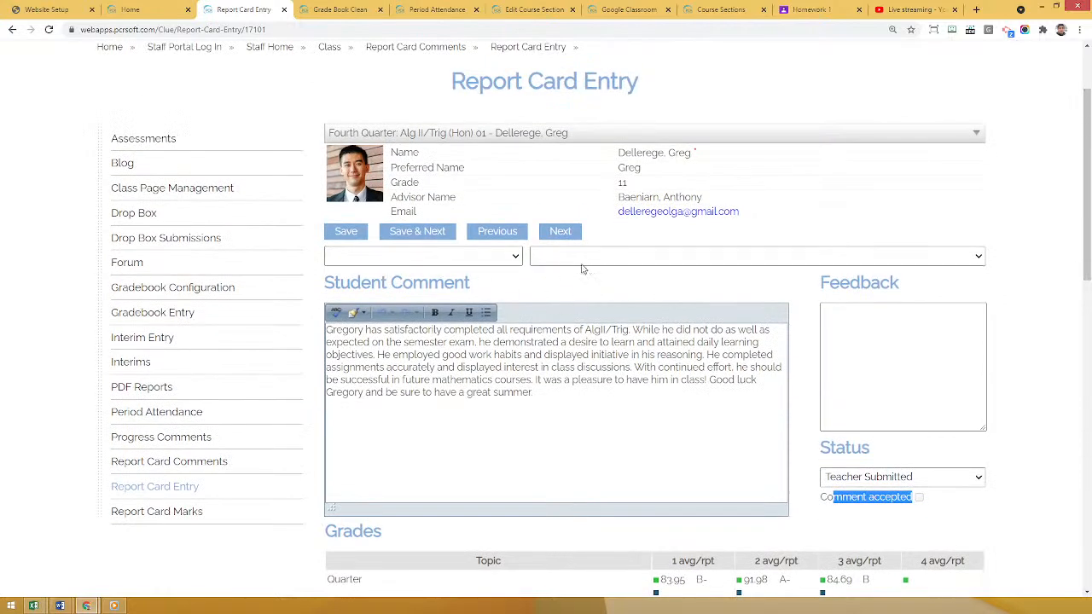
pyautogui.click(509, 258)
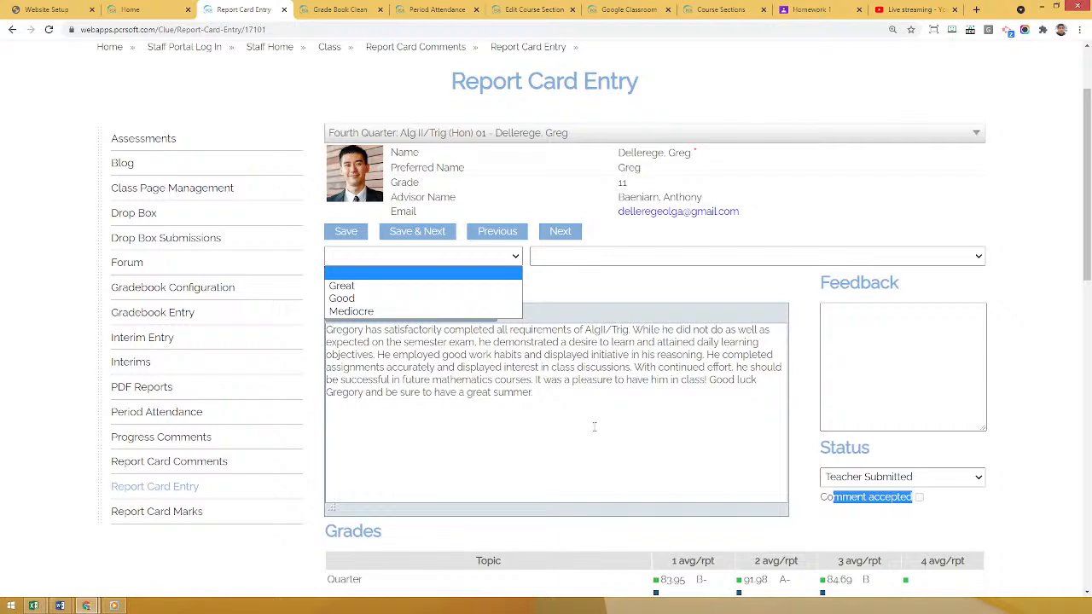
pyautogui.click(370, 290)
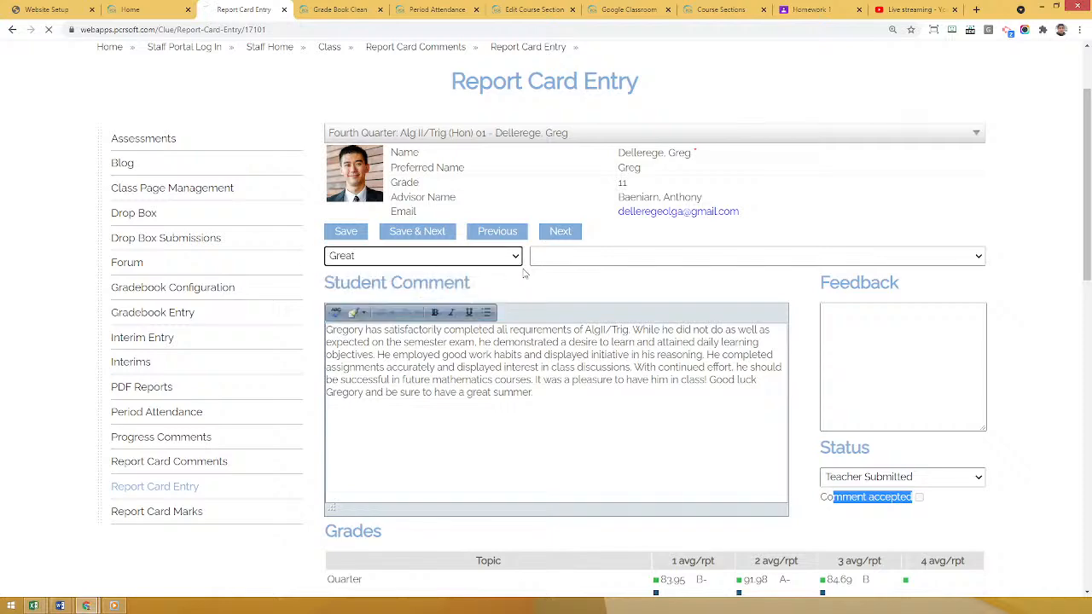
pyautogui.click(583, 259)
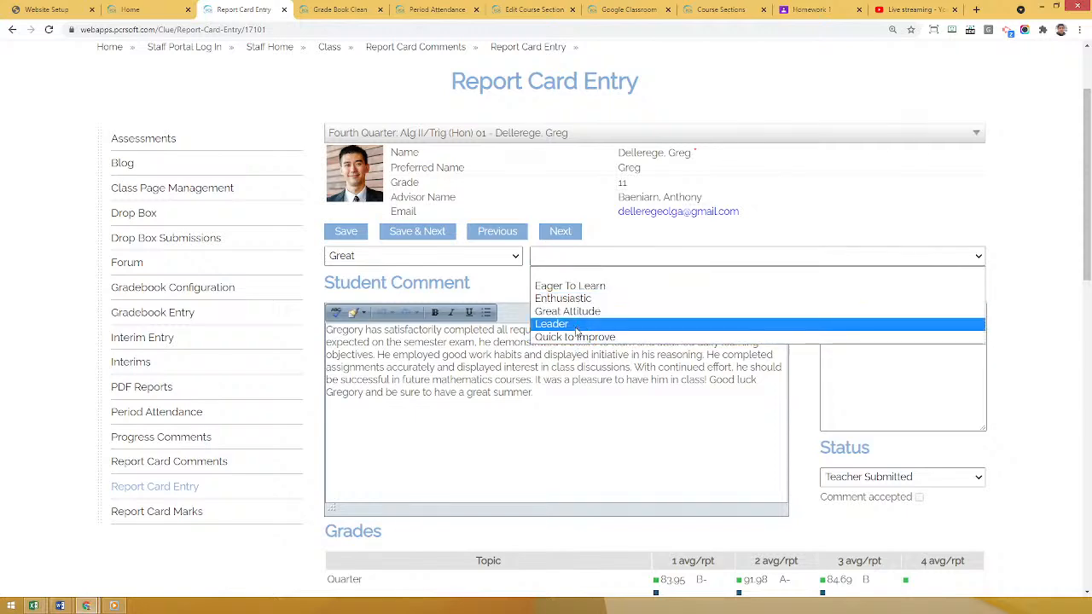
pyautogui.click(587, 325)
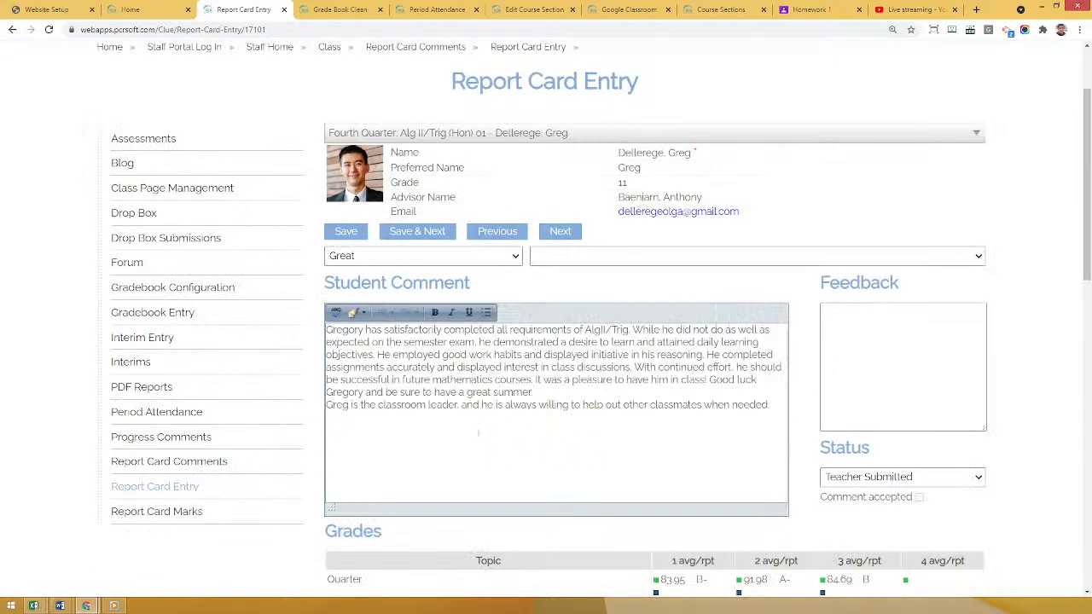
pyautogui.moveTo(331, 410); pyautogui.dragTo(568, 408)
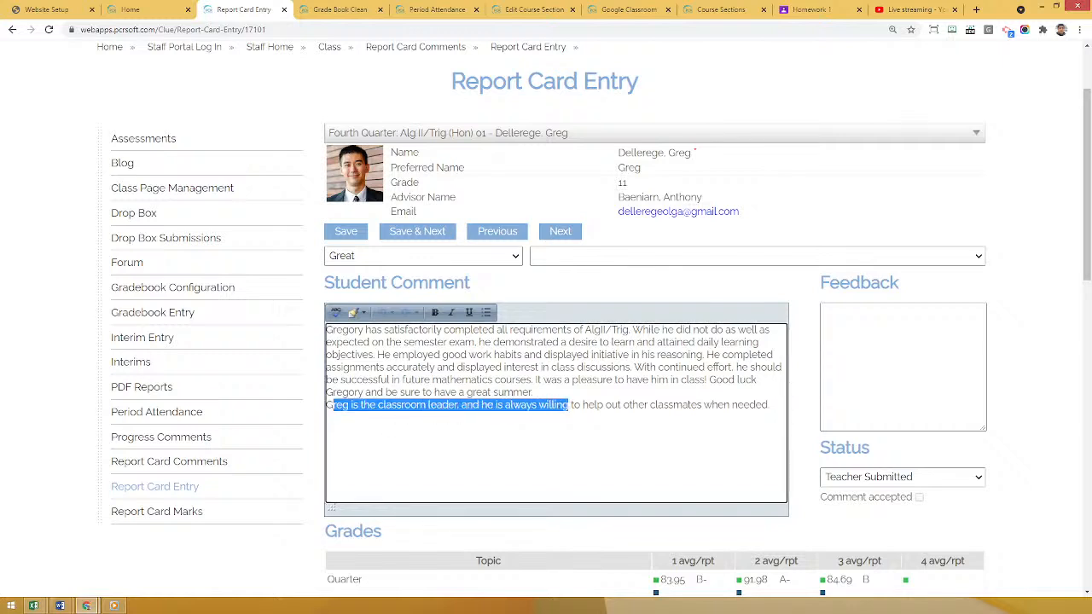
pyautogui.moveTo(472, 405); pyautogui.dragTo(770, 403)
pyautogui.click(740, 424)
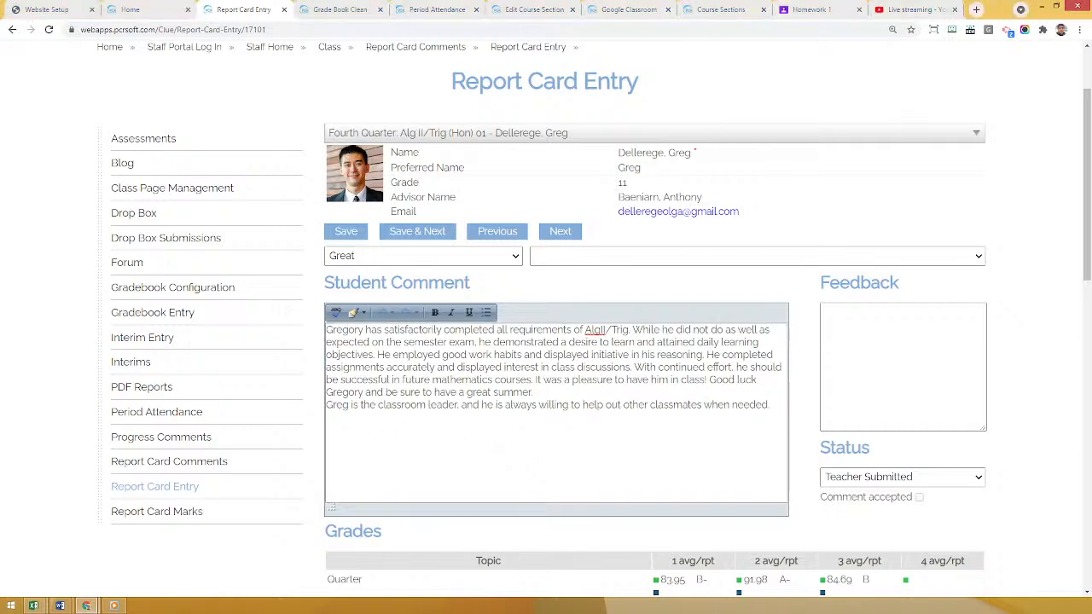
# - Examine the selectable students in the class and the fourth-quarter grades on the student's report card entry
pyautogui.moveTo(1090, 226)
pyautogui.mouseDown()
pyautogui.moveTo(1090, 259)
pyautogui.moveTo(1090, 243)
pyautogui.mouseUp()
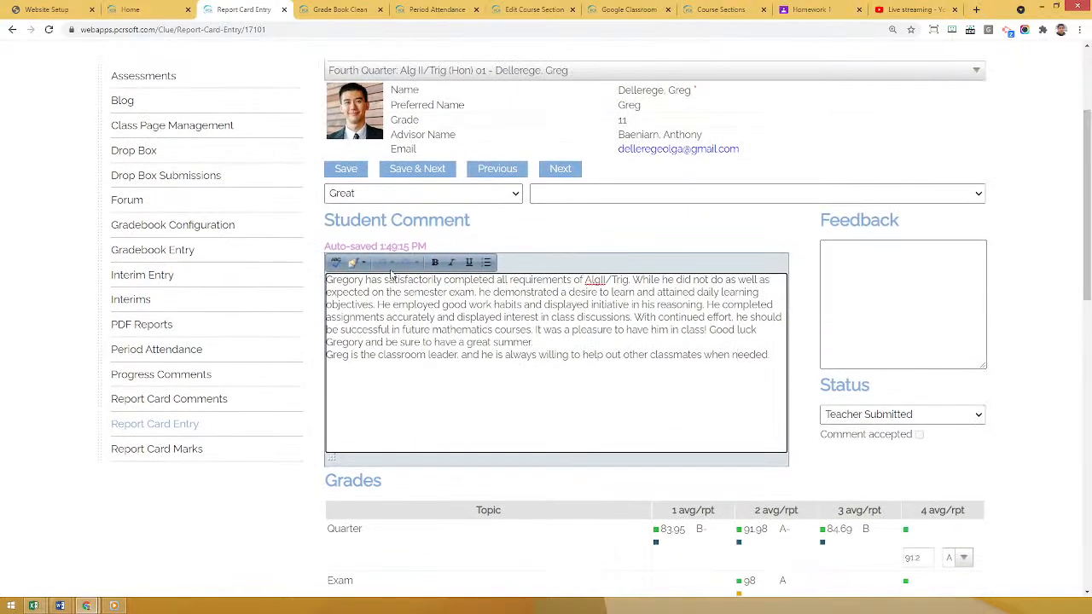
pyautogui.scroll(1, 397, 273)
pyautogui.click(511, 128)
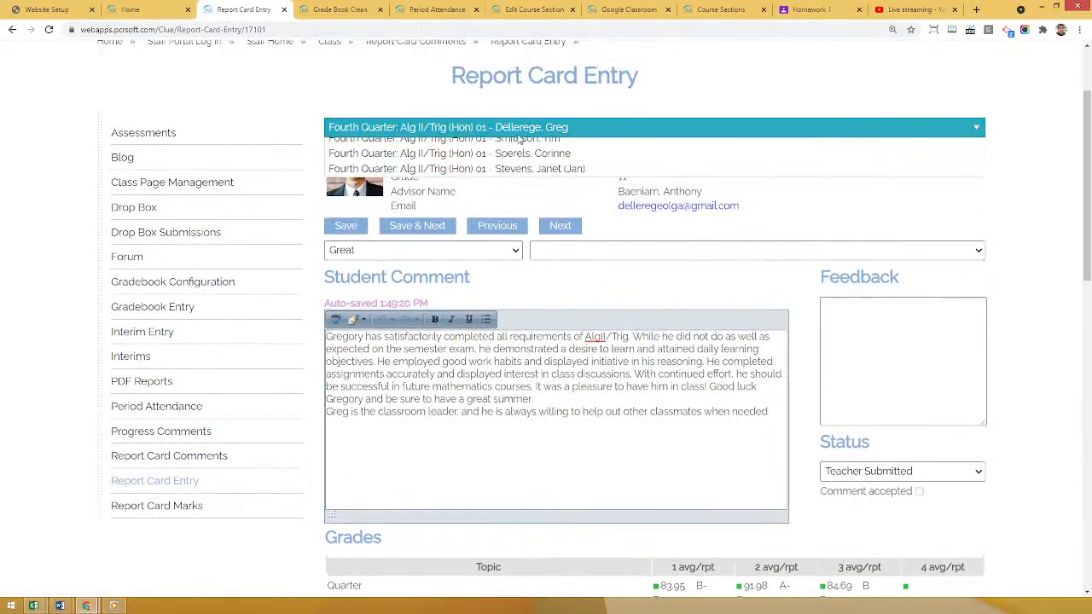
pyautogui.click(693, 284)
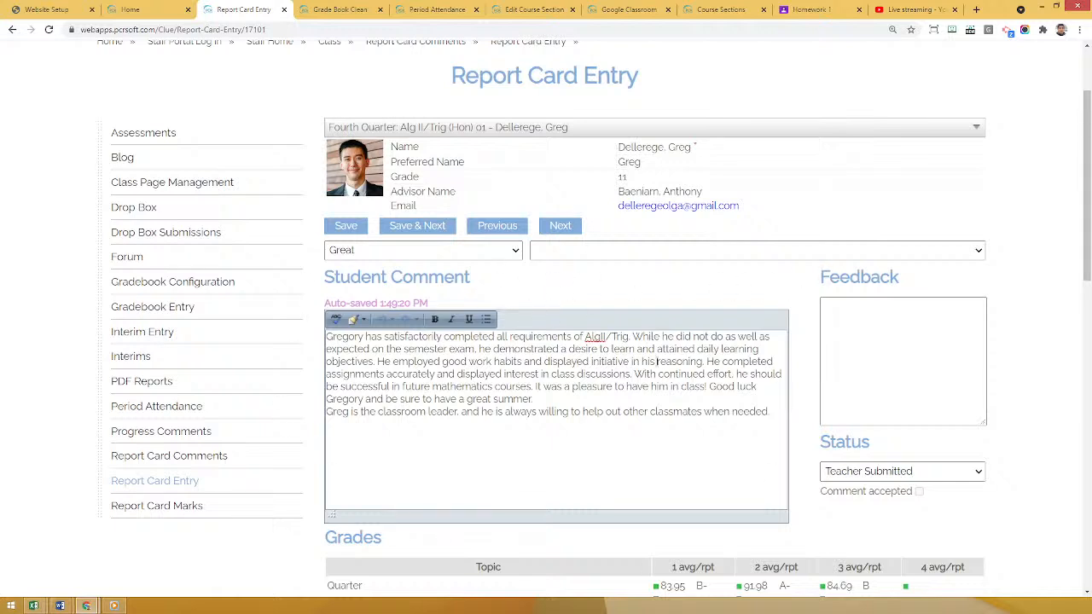
pyautogui.moveTo(1090, 208); pyautogui.dragTo(1089, 312)
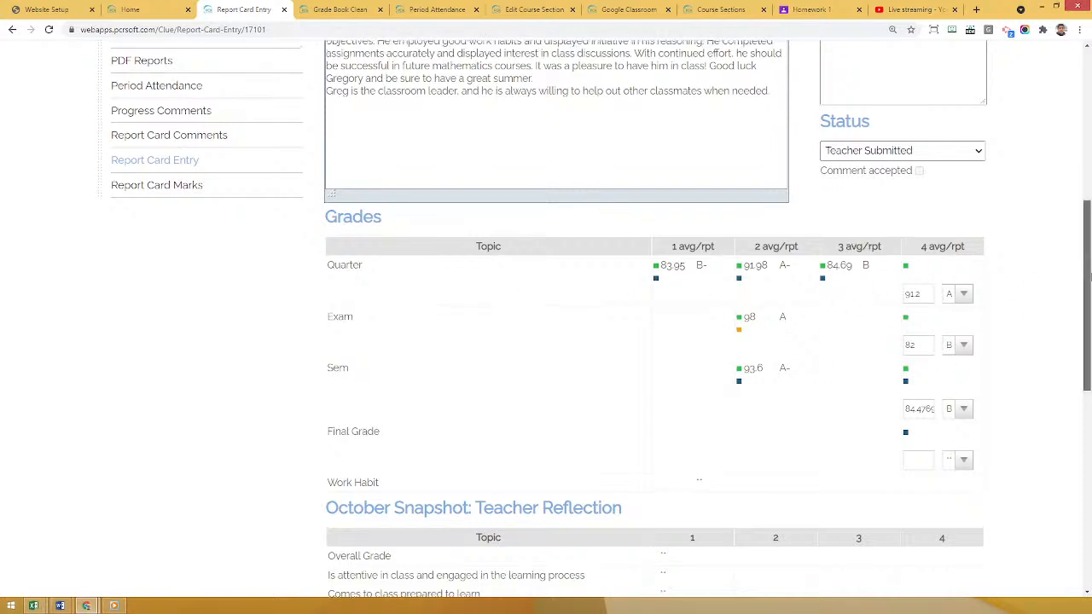
pyautogui.moveTo(1089, 300); pyautogui.dragTo(1090, 260)
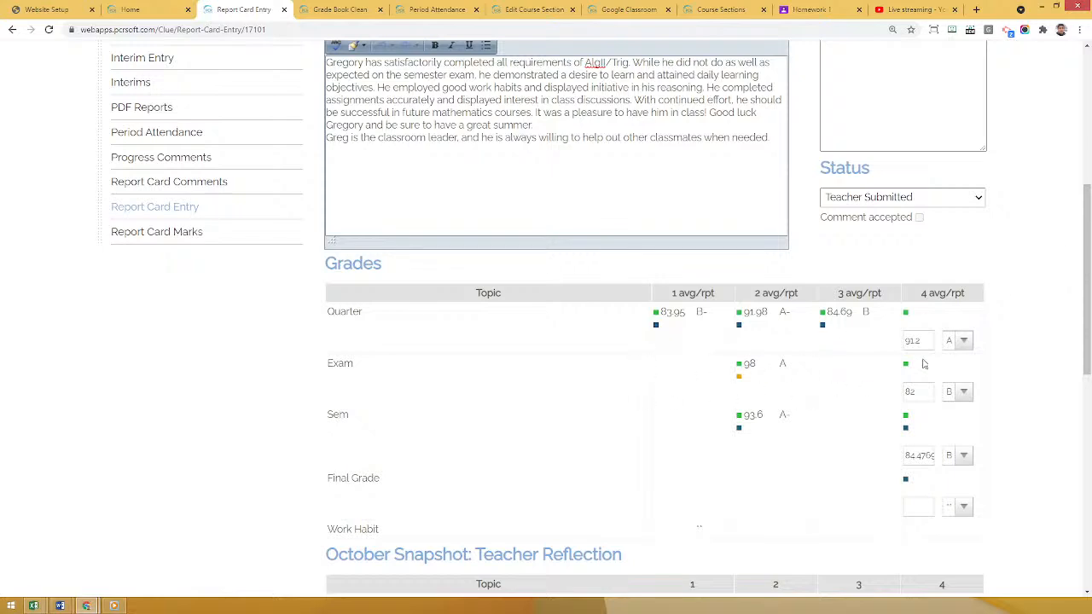
pyautogui.moveTo(1088, 288); pyautogui.dragTo(1088, 215)
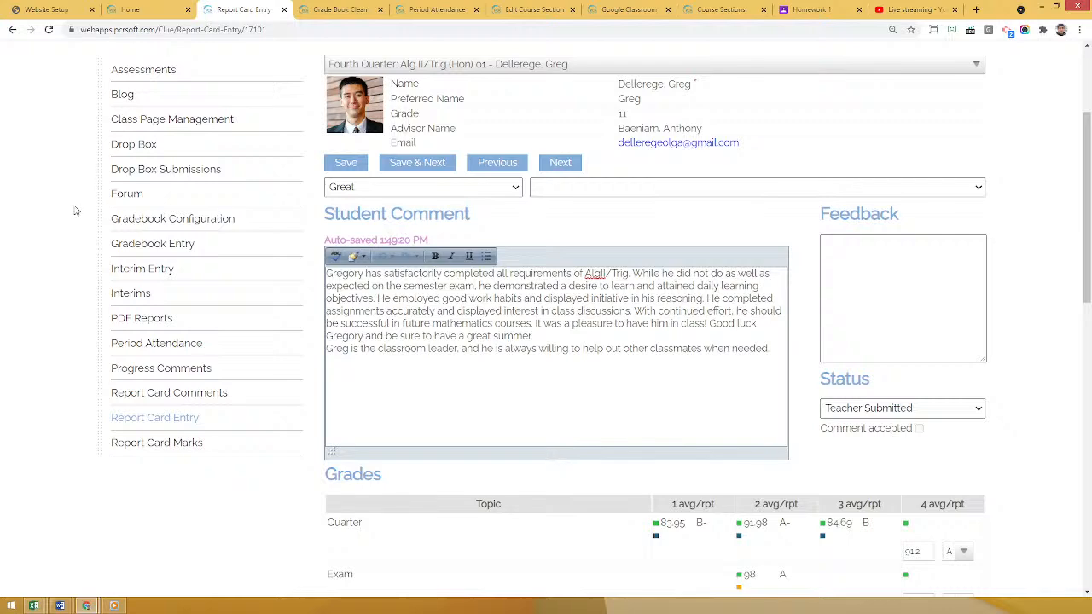
# - Go to Staff Home and review the Purchase Orders listing and the approval statuses of its orders
pyautogui.scroll(2, 78, 210)
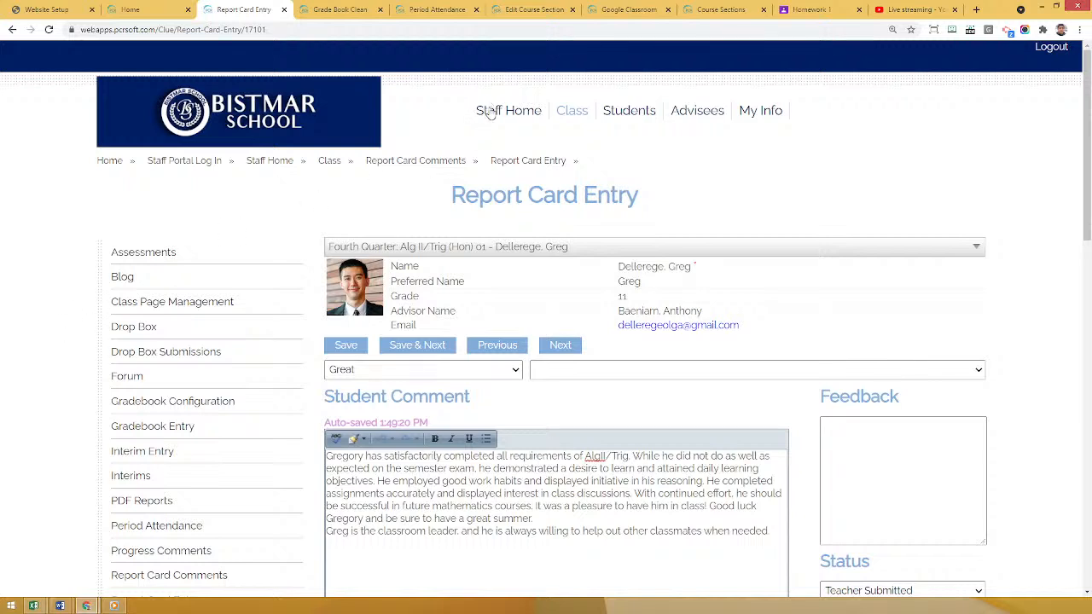
pyautogui.click(522, 112)
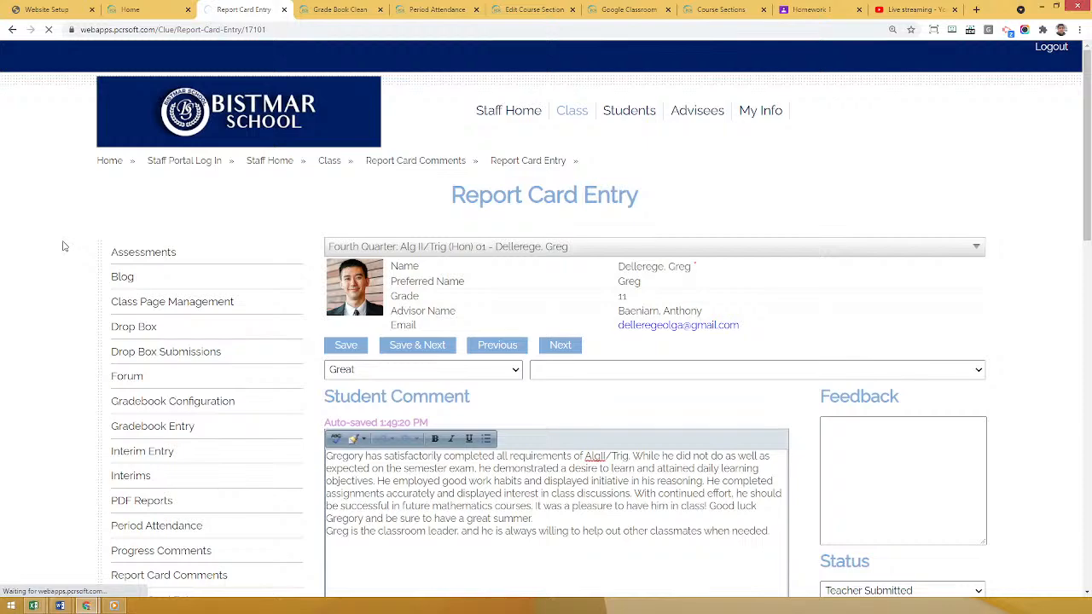
pyautogui.scroll(-3, 77, 267)
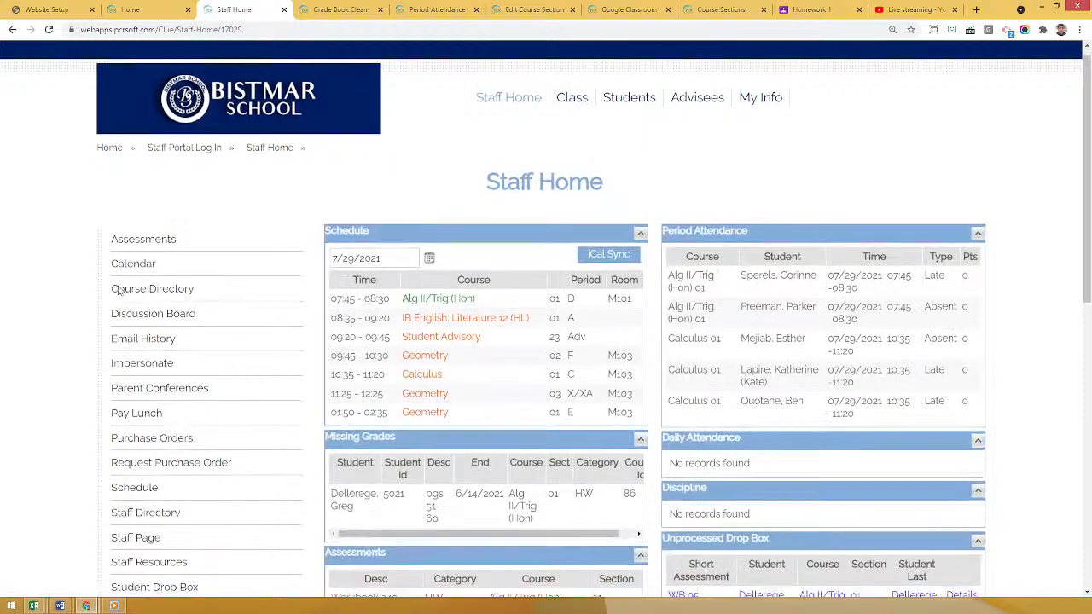
pyautogui.scroll(-2, 121, 383)
pyautogui.scroll(-3, 416, 437)
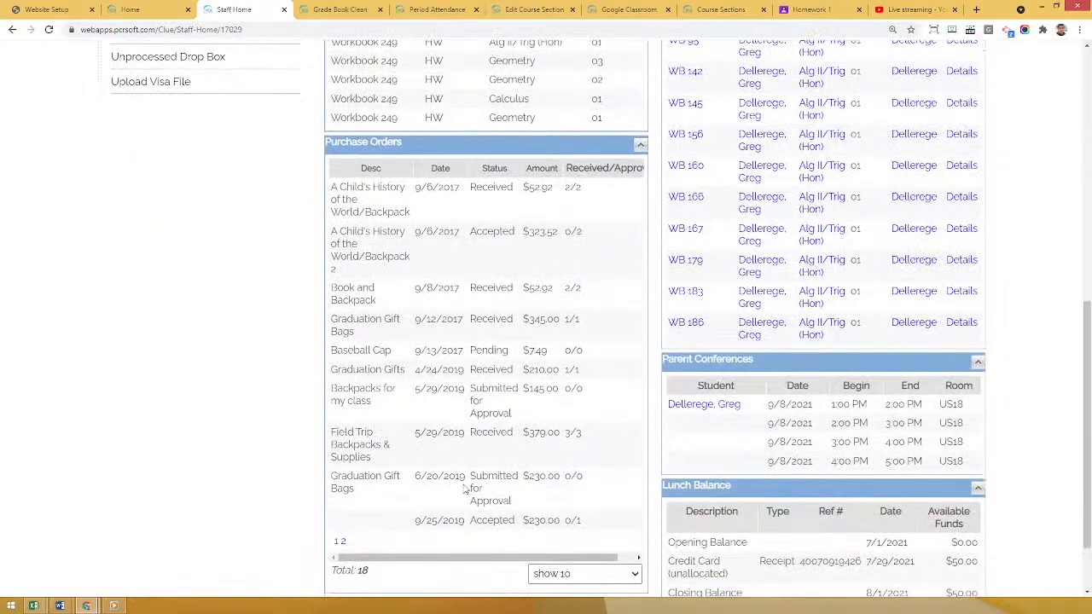
pyautogui.moveTo(471, 436); pyautogui.dragTo(510, 436)
pyautogui.click(498, 463)
pyautogui.scroll(5, 450, 489)
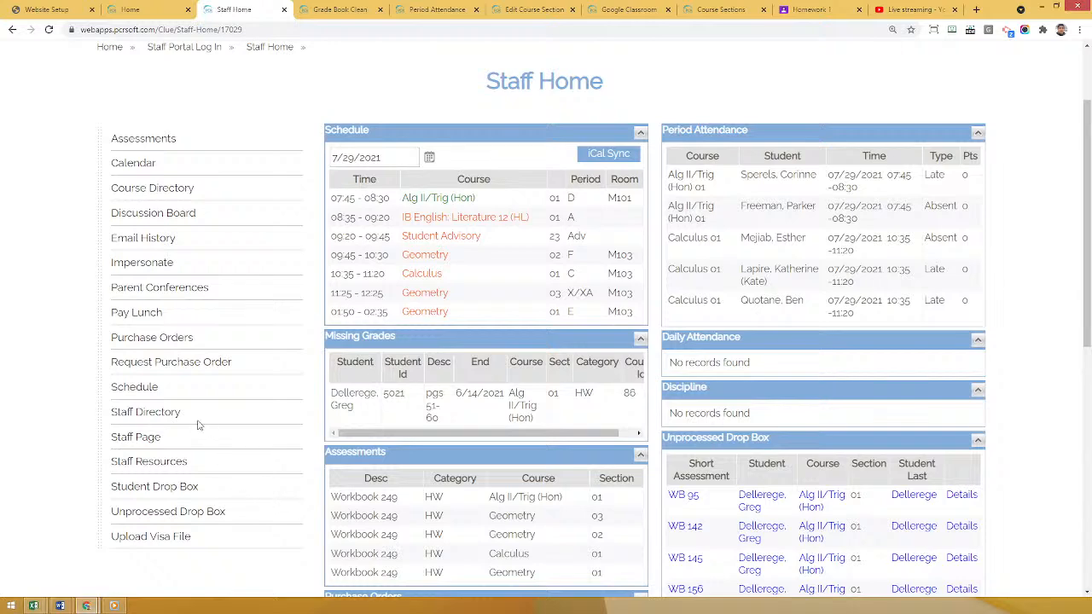
# - Start a purchase order request and add Markers- Crayola (200 pack) as the first item with quantity 10
pyautogui.click(148, 365)
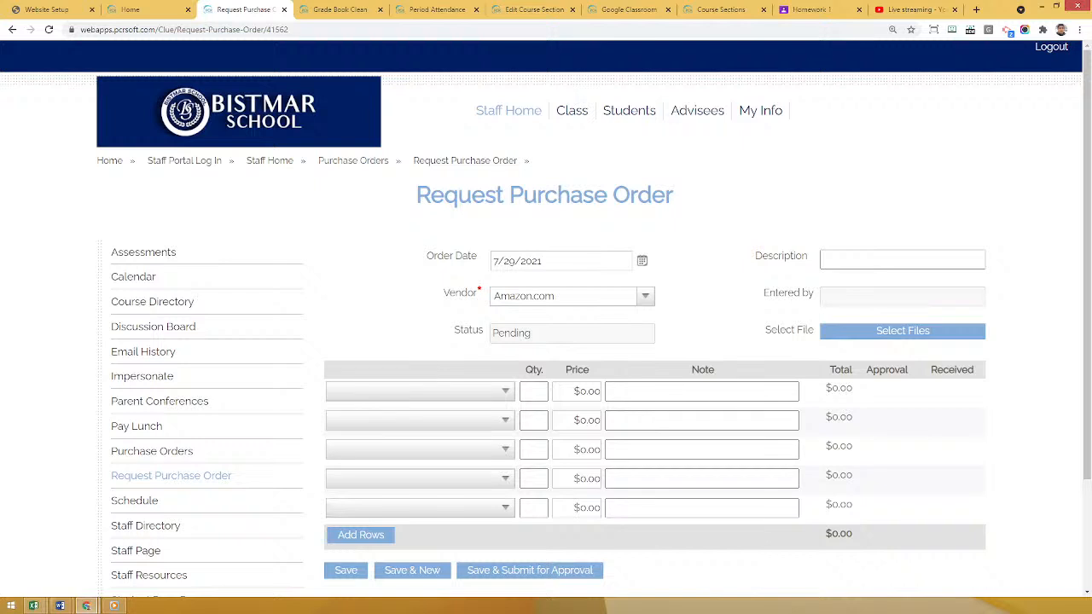
pyautogui.scroll(-1, 439, 278)
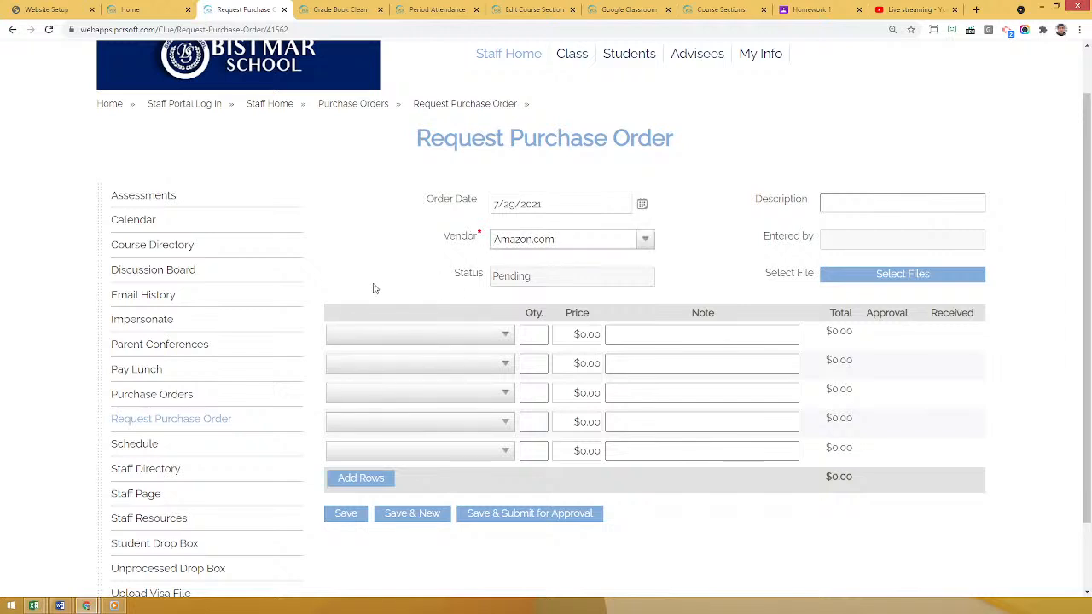
pyautogui.click(448, 337)
pyautogui.scroll(-1, 447, 397)
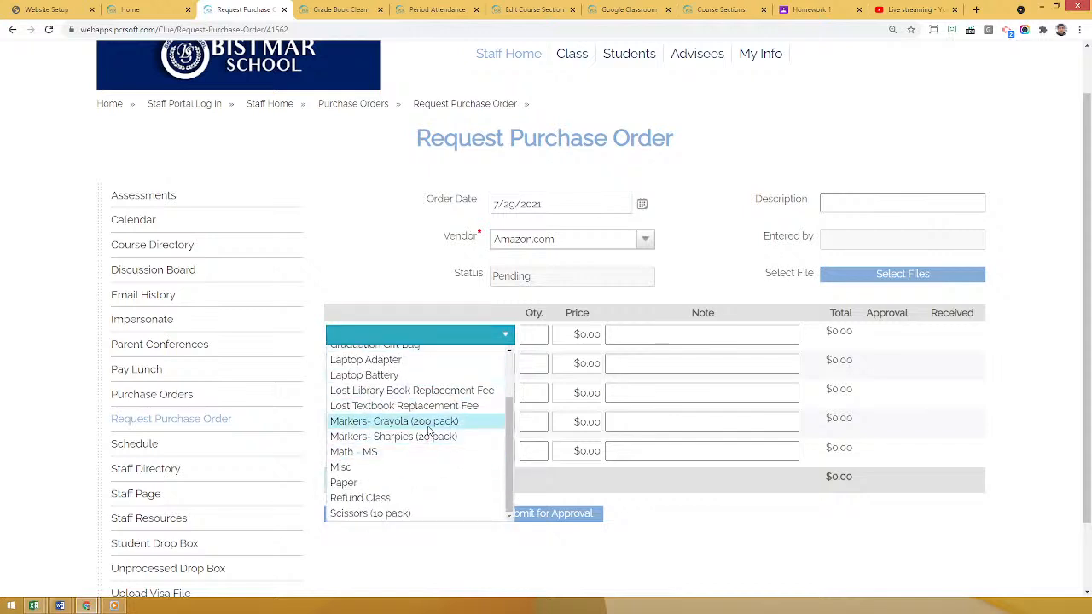
pyautogui.click(427, 426)
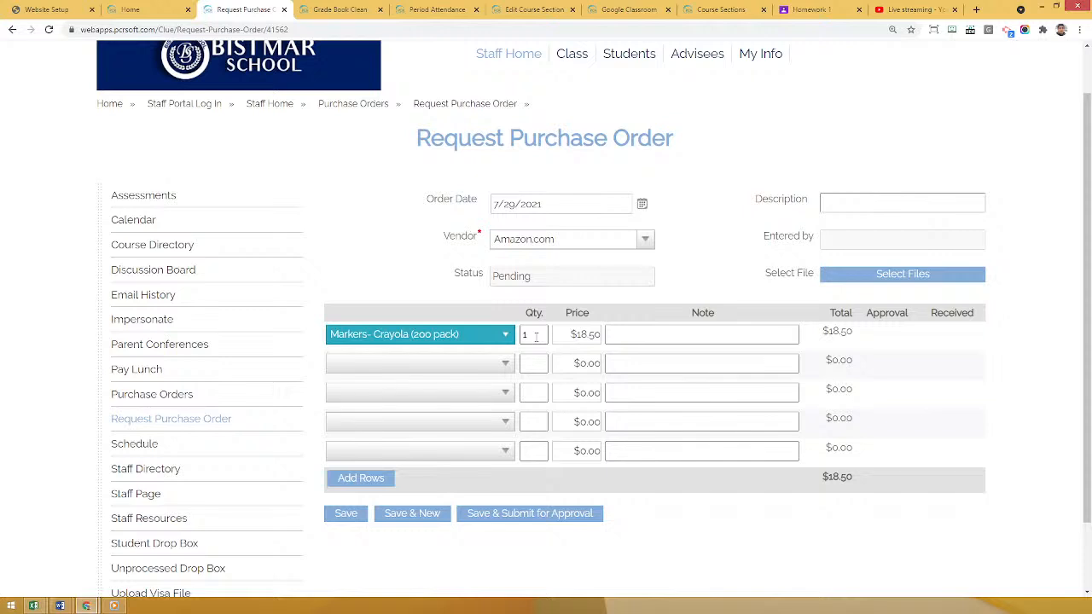
pyautogui.click(535, 337)
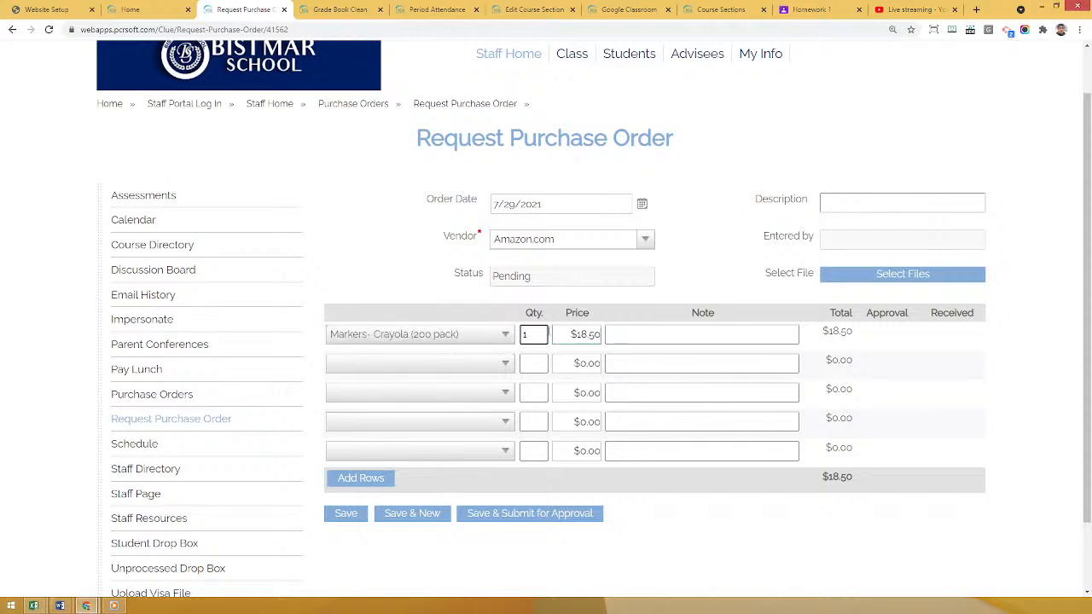
pyautogui.write('0')
pyautogui.click(716, 261)
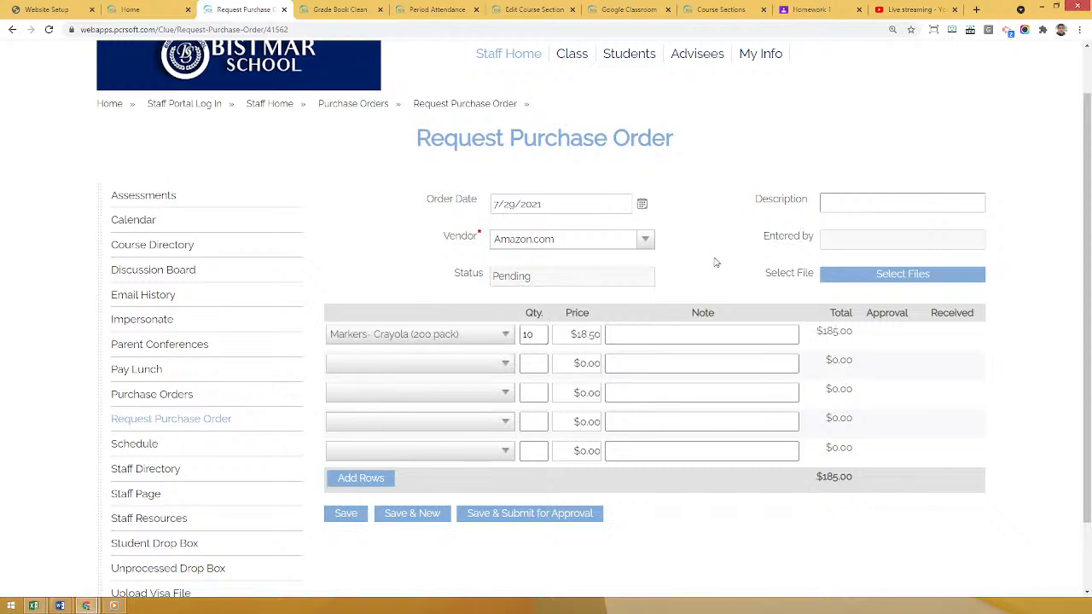
# - Add Paper as the second item of the purchase order with quantity 20
pyautogui.click(403, 364)
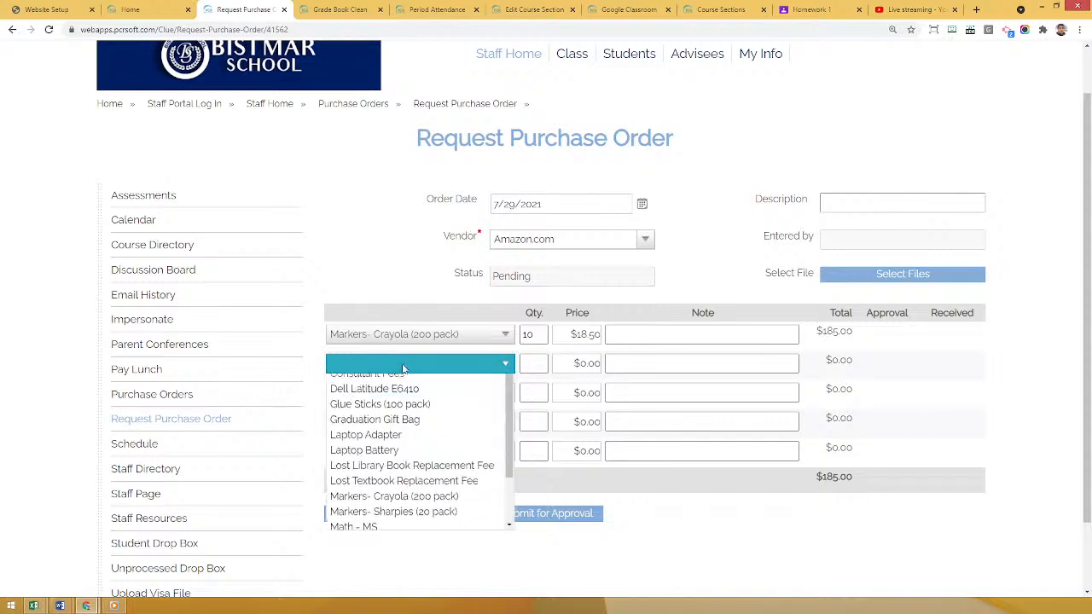
pyautogui.scroll(-2, 409, 439)
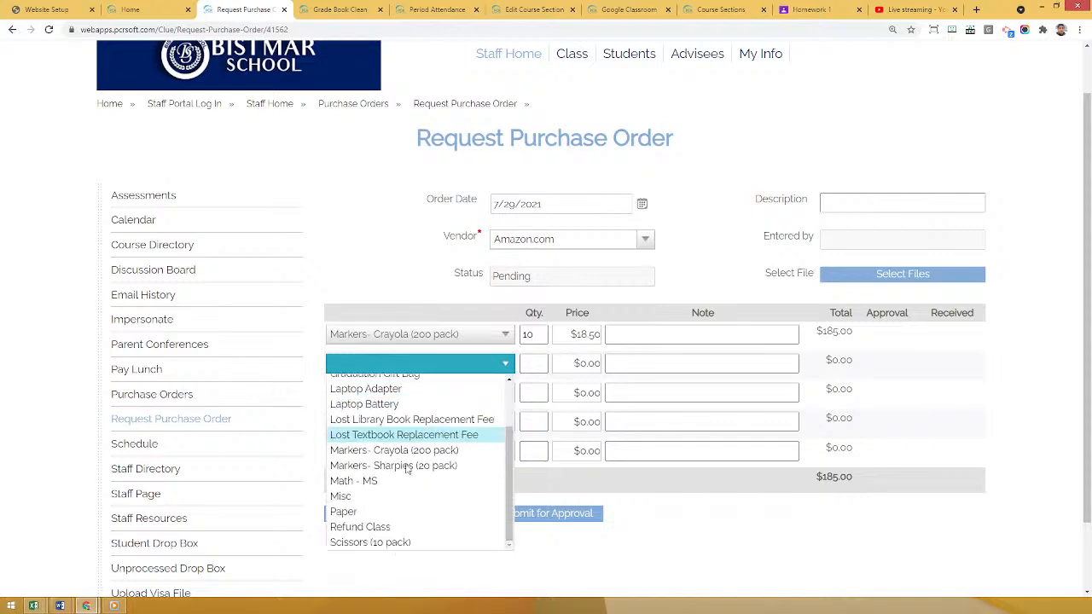
pyautogui.click(375, 512)
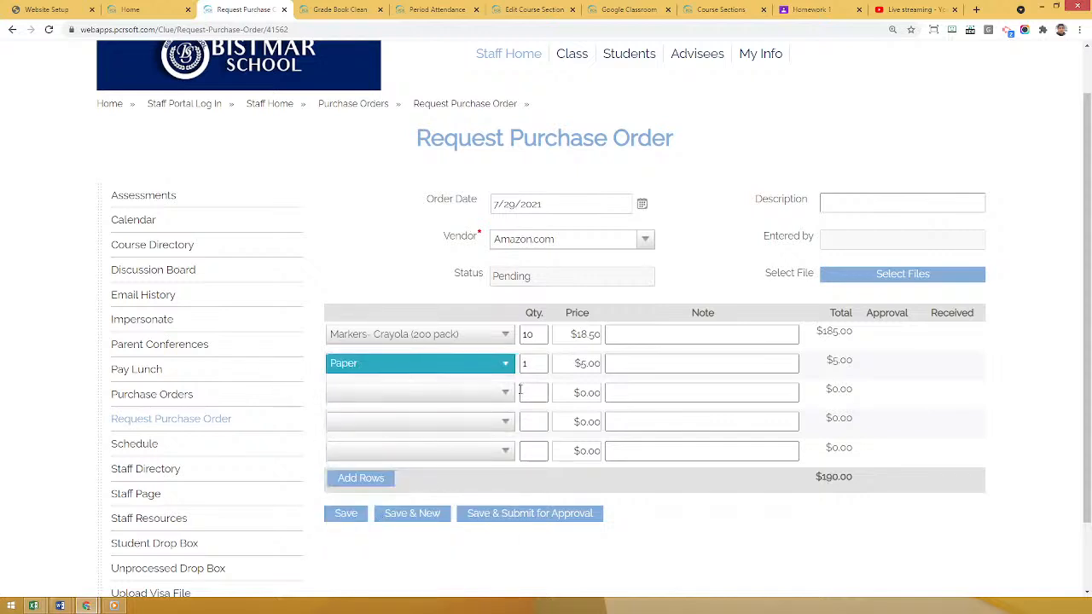
pyautogui.click(529, 365)
pyautogui.doubleClick(529, 366)
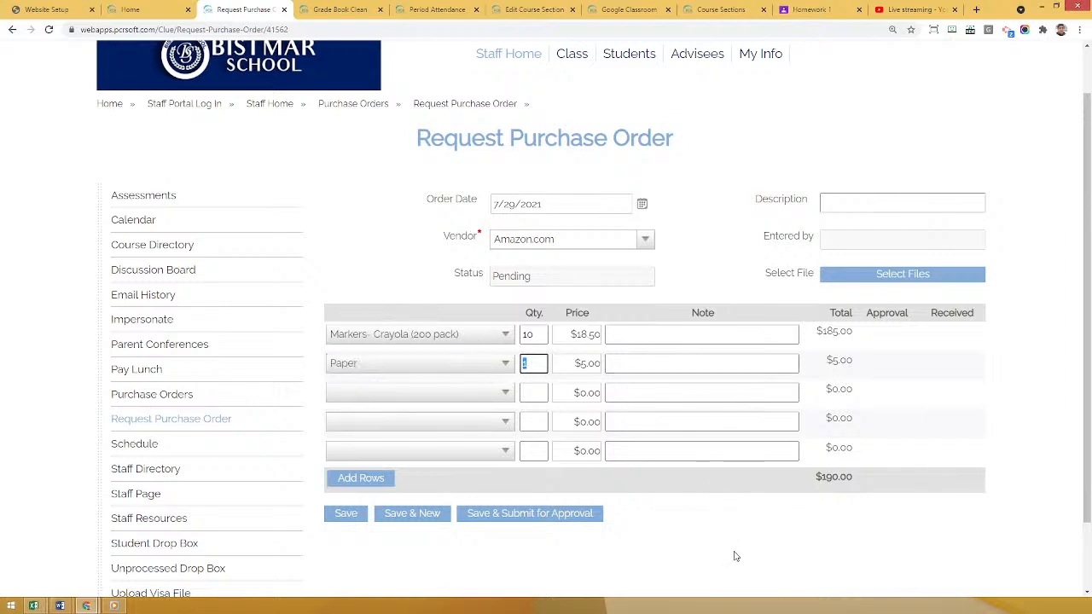
pyautogui.write('20')
pyautogui.click(734, 557)
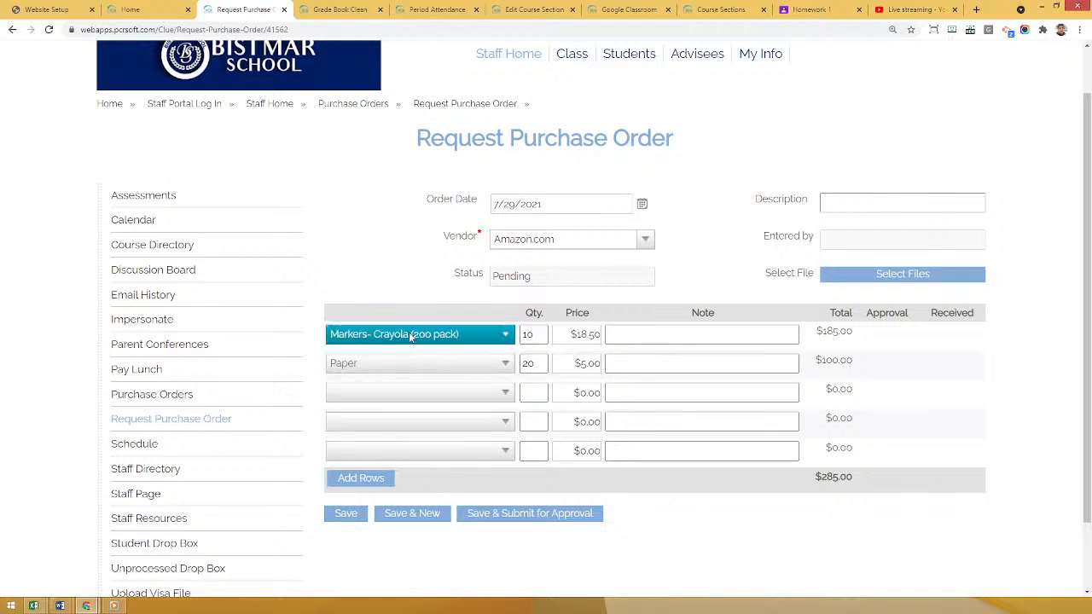
# - Enter the note 'on amazon.com search for "crayola"' for the Crayola markers item
pyautogui.click(648, 333)
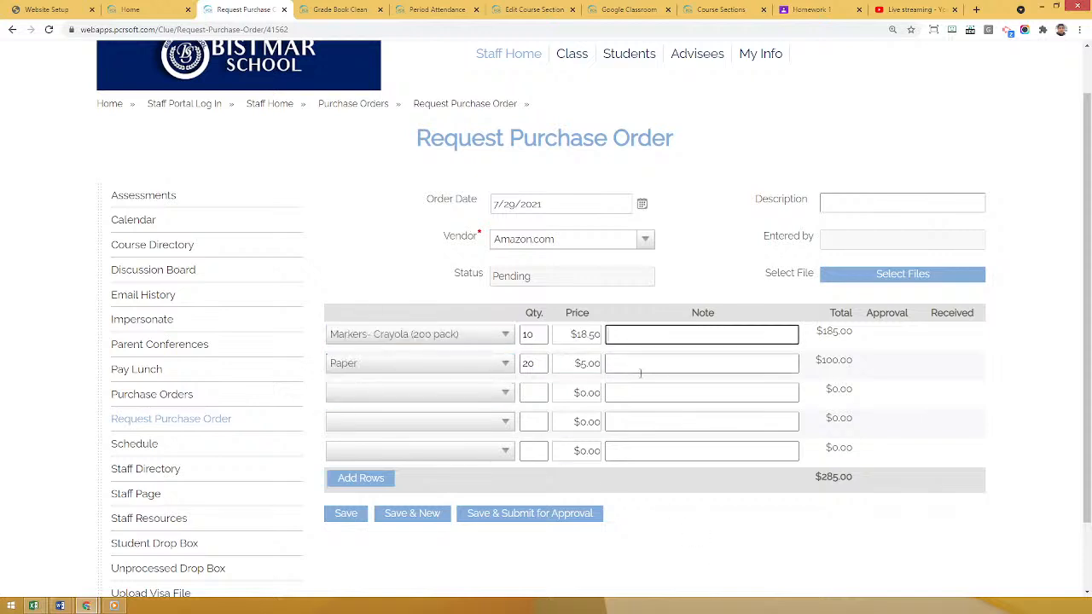
pyautogui.click(641, 370)
pyautogui.click(651, 334)
pyautogui.write('on amazon.com search for')
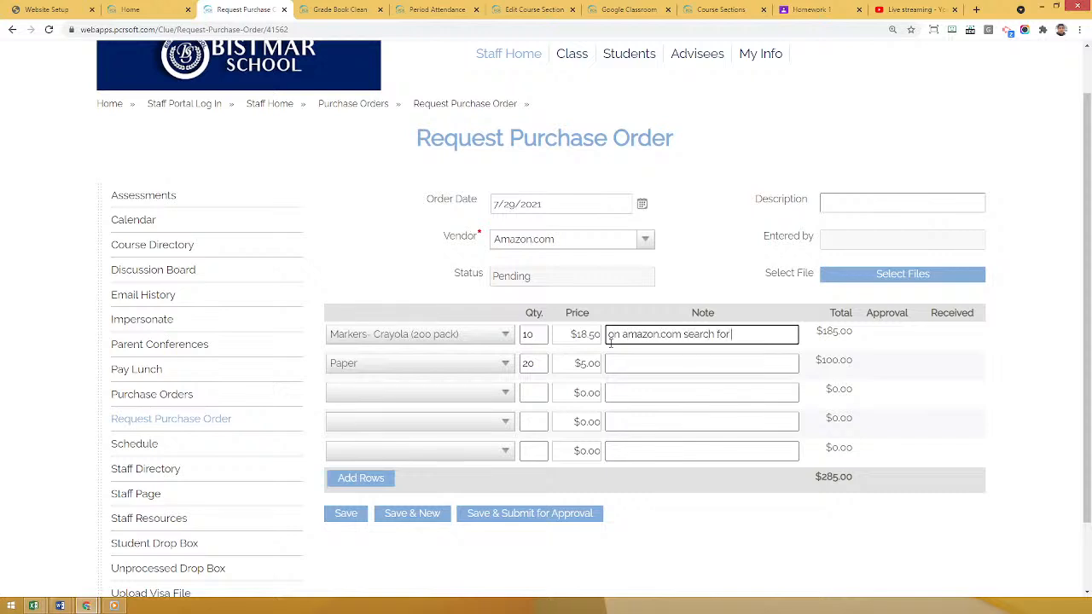
pyautogui.write(' "crayola"')
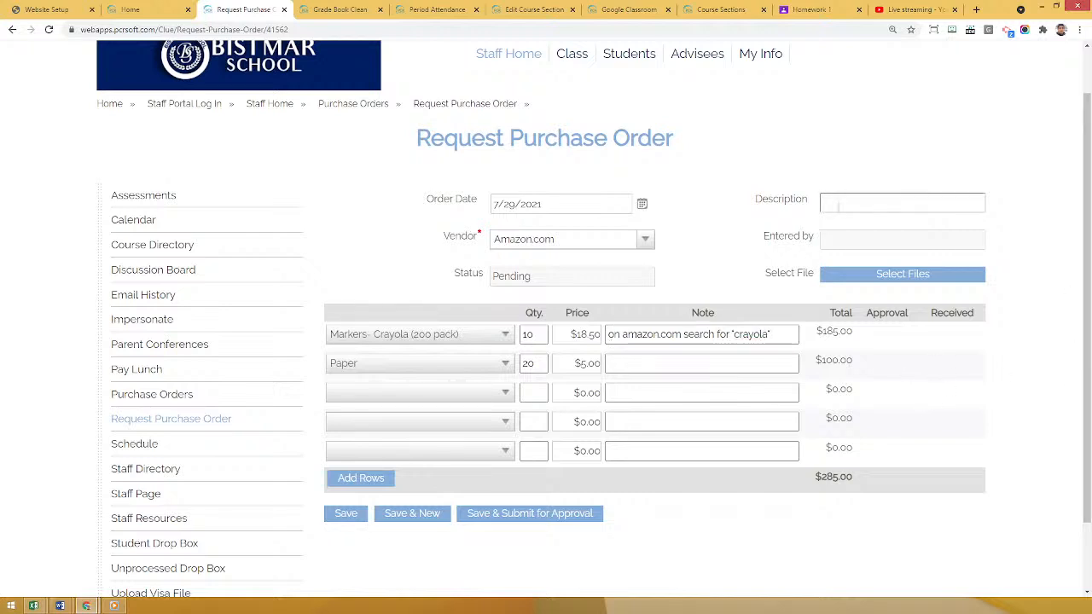
# - Describe the purchase order as "Markers and Paper", save it and submit it for approval
pyautogui.click(842, 201)
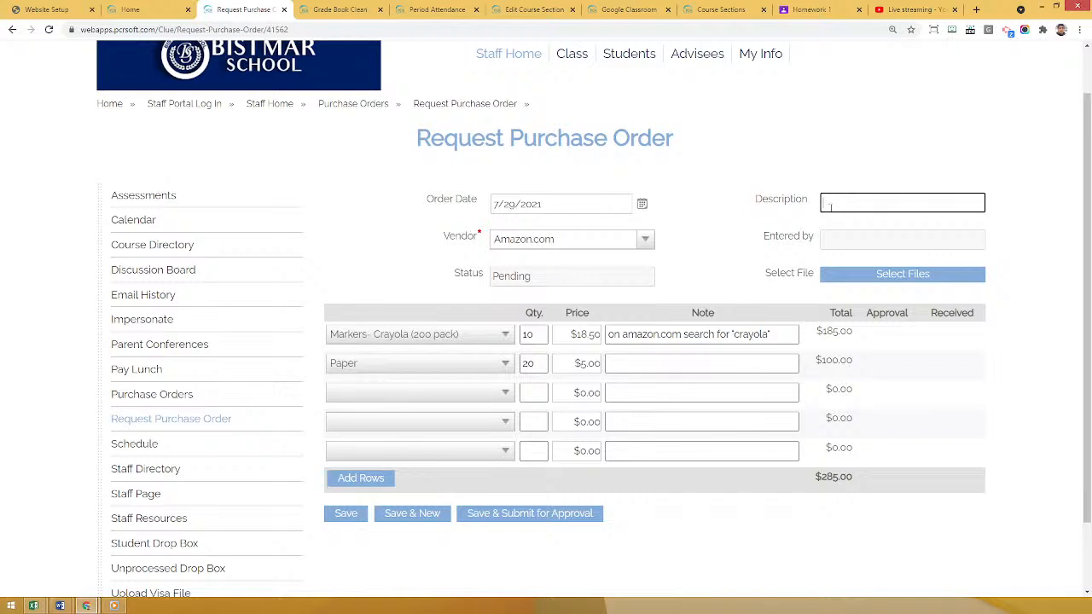
pyautogui.write('Markers and Paper')
pyautogui.click(707, 198)
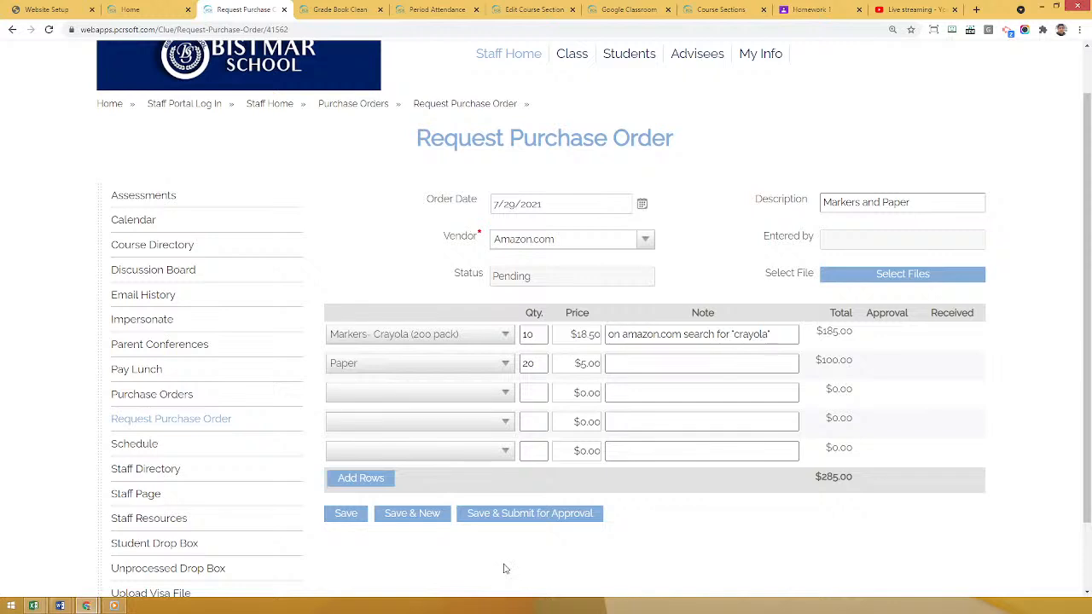
pyautogui.click(515, 518)
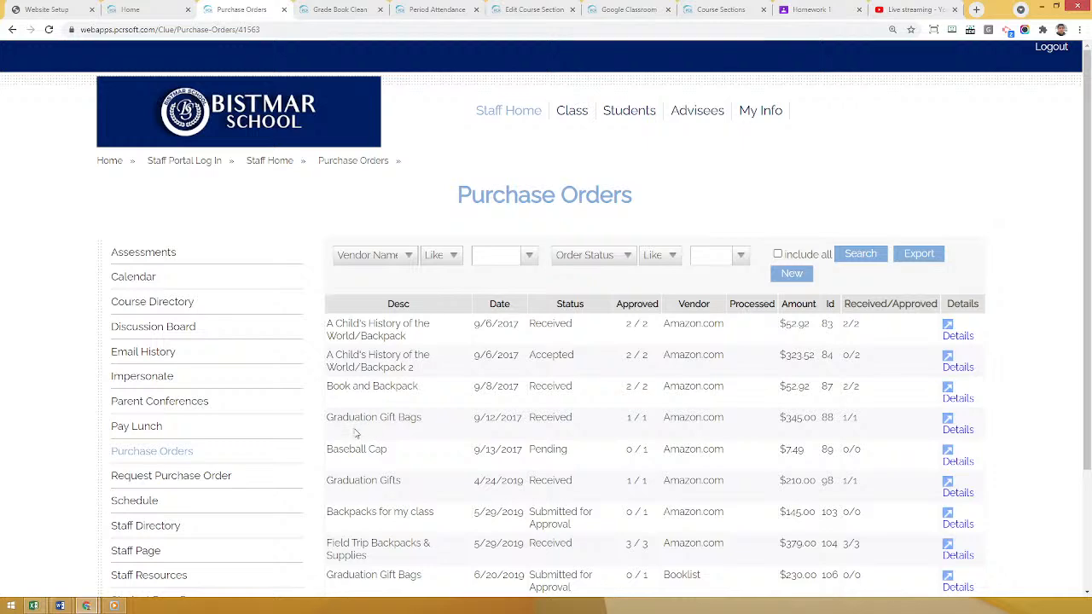
# - Search the purchase orders for those with order status Accepted, with include all enabled
pyautogui.scroll(-1, 357, 431)
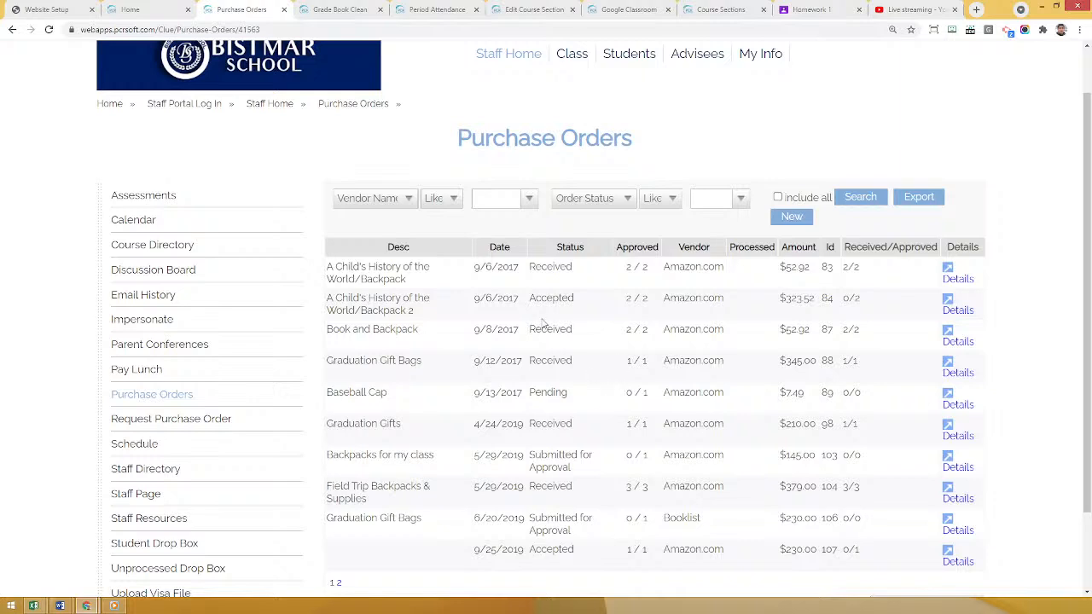
pyautogui.click(704, 198)
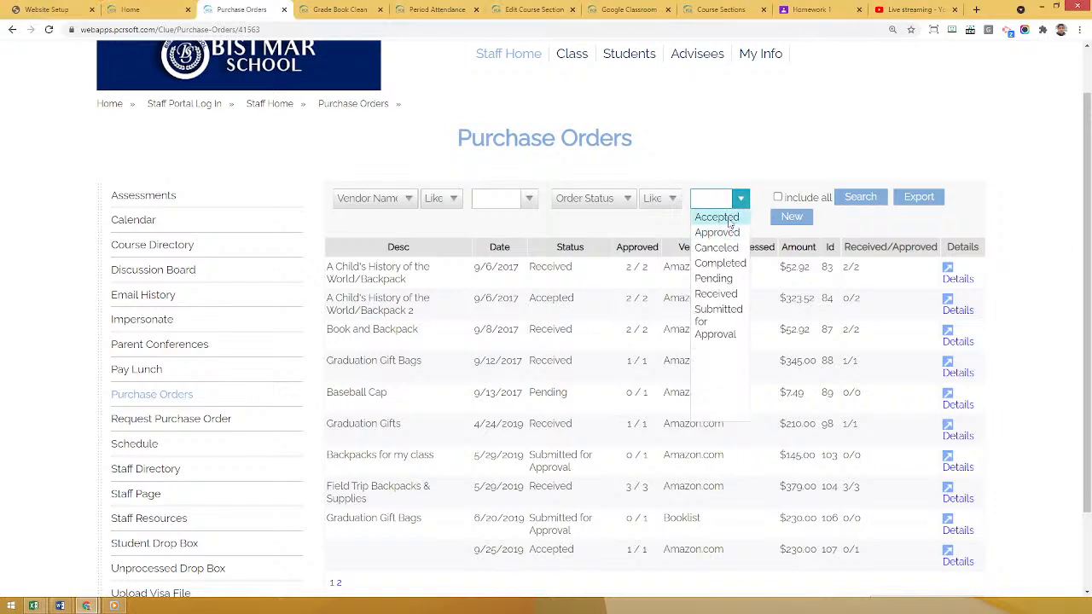
pyautogui.click(729, 220)
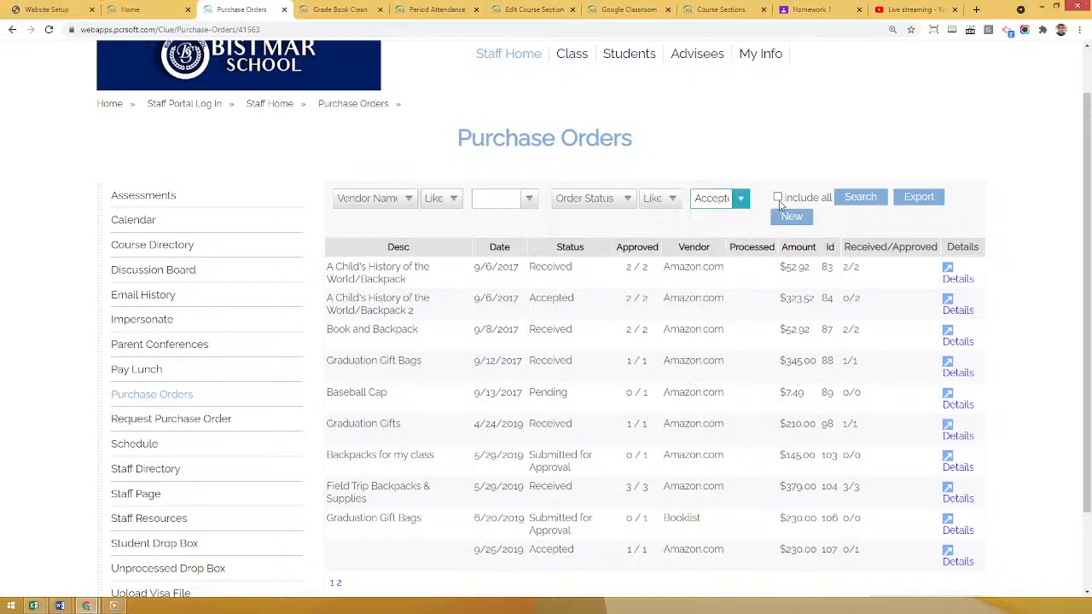
pyautogui.click(777, 198)
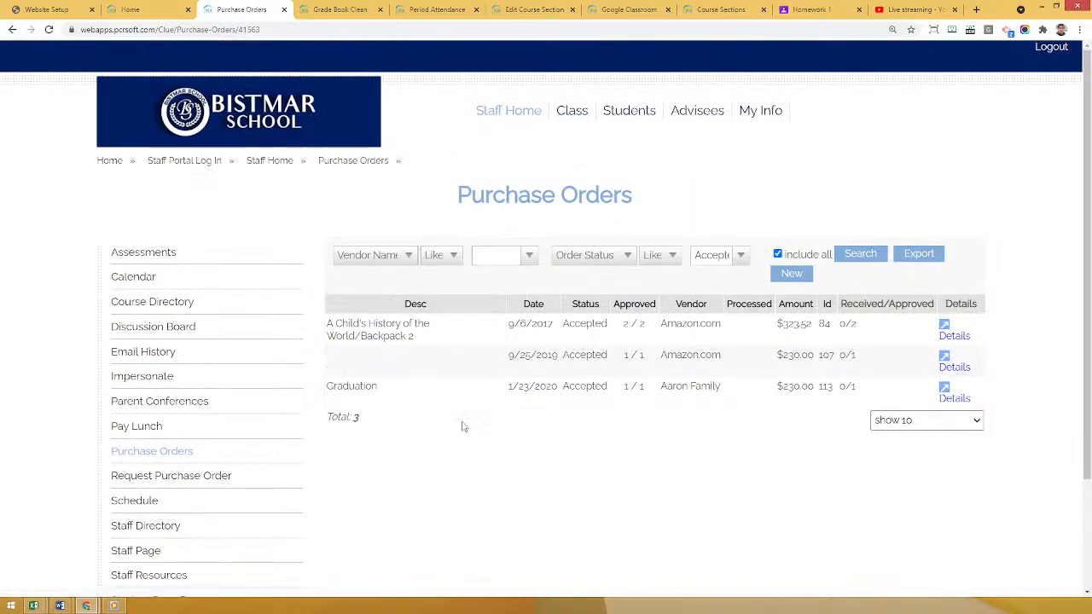
pyautogui.moveTo(329, 386); pyautogui.dragTo(391, 387)
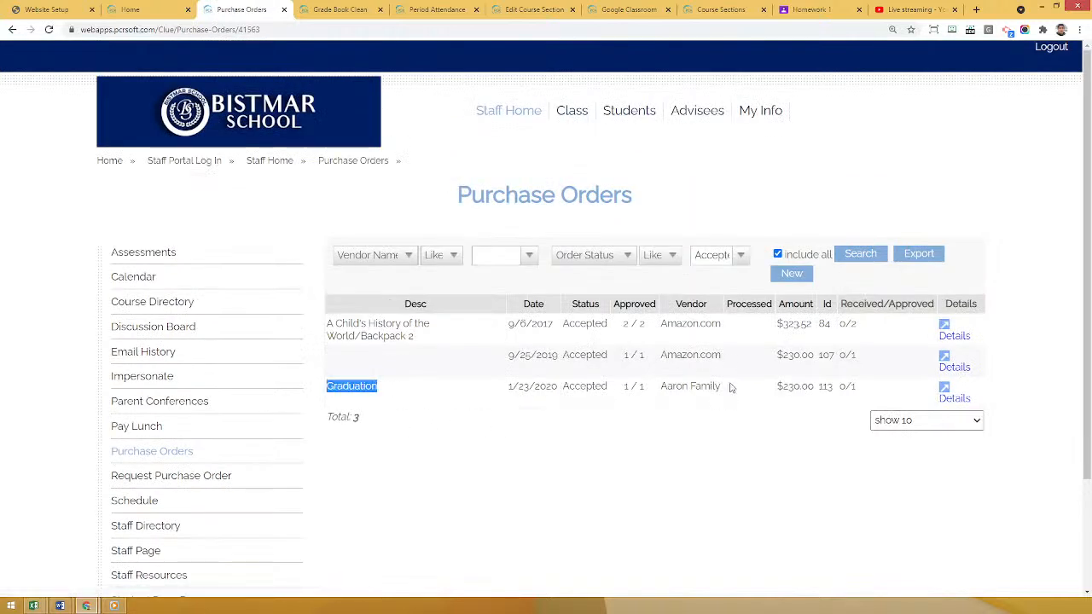
# - Open the Graduation purchase order's details and update the Graduation Gift Bag item with a received quantity of 10
pyautogui.click(951, 400)
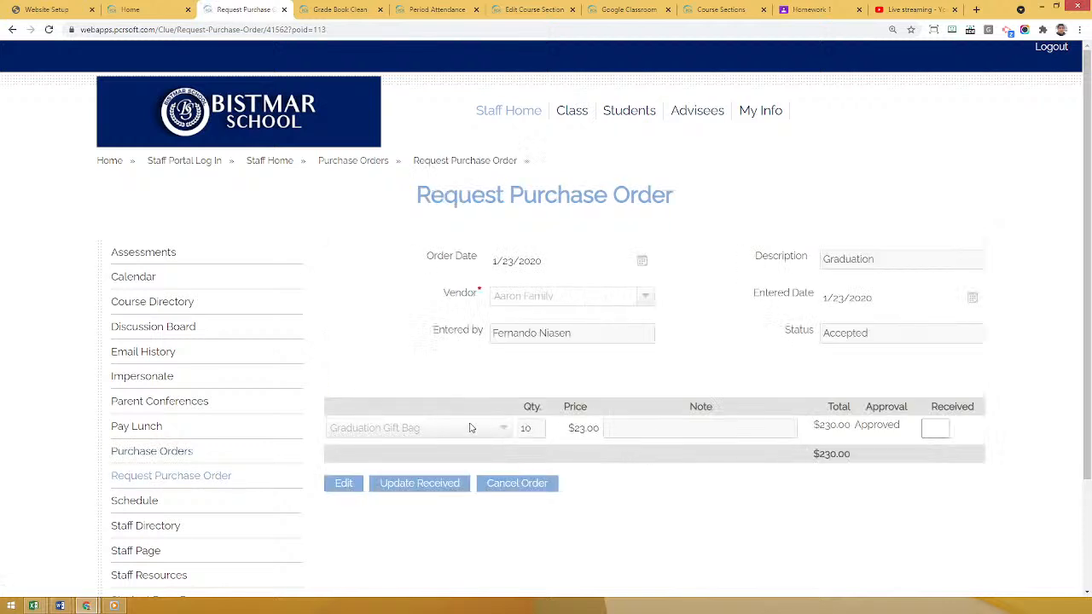
pyautogui.click(929, 431)
pyautogui.write('10')
pyautogui.click(409, 486)
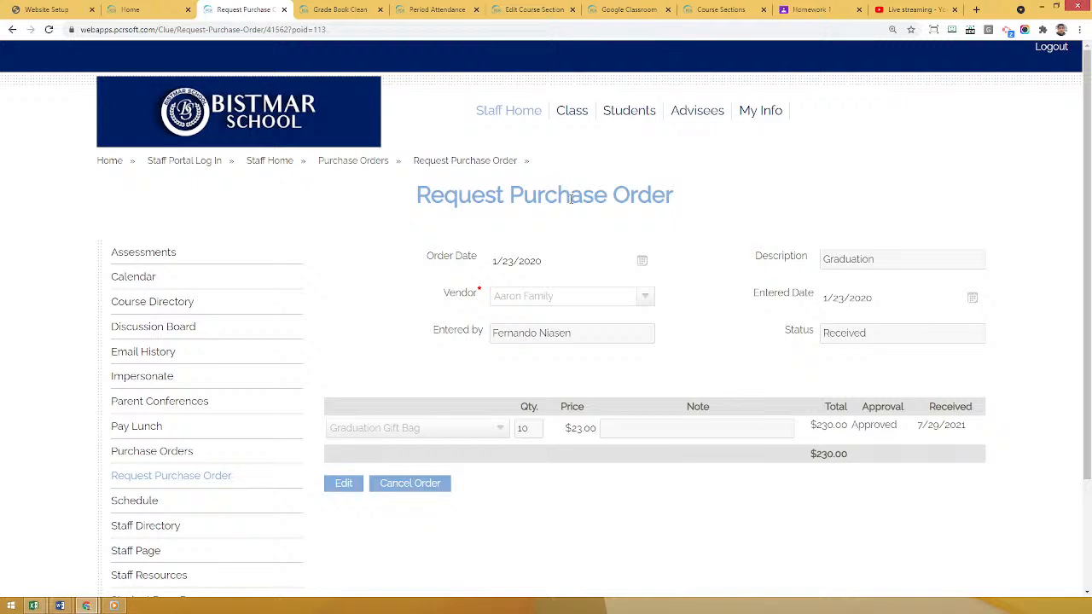
# - Open the Students list, view the profile of the first Alg II/Trig (Hon) student, and return to the list
pyautogui.click(632, 112)
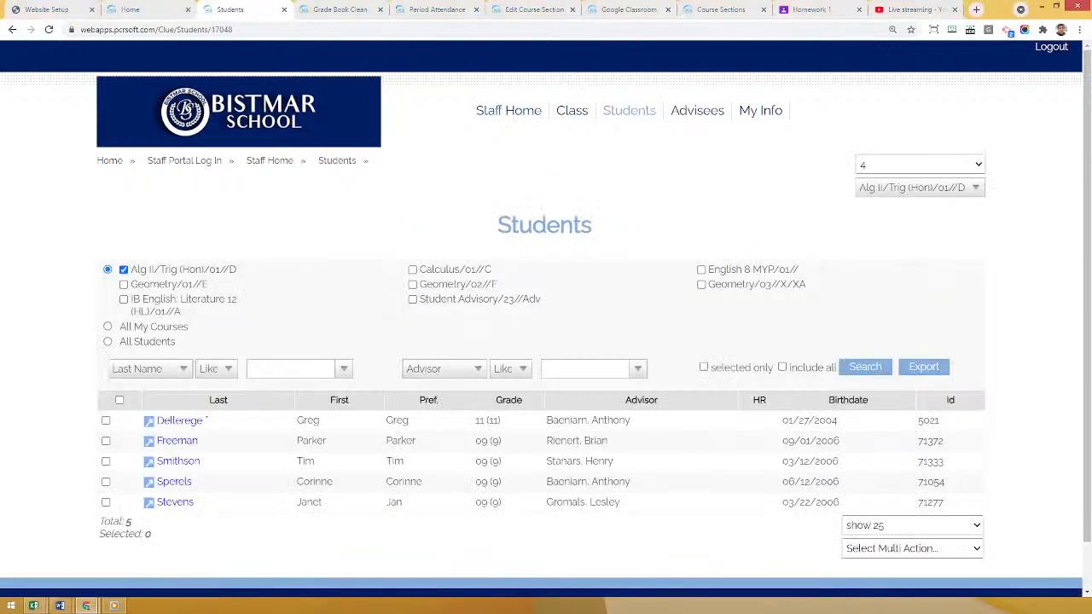
pyautogui.doubleClick(207, 420)
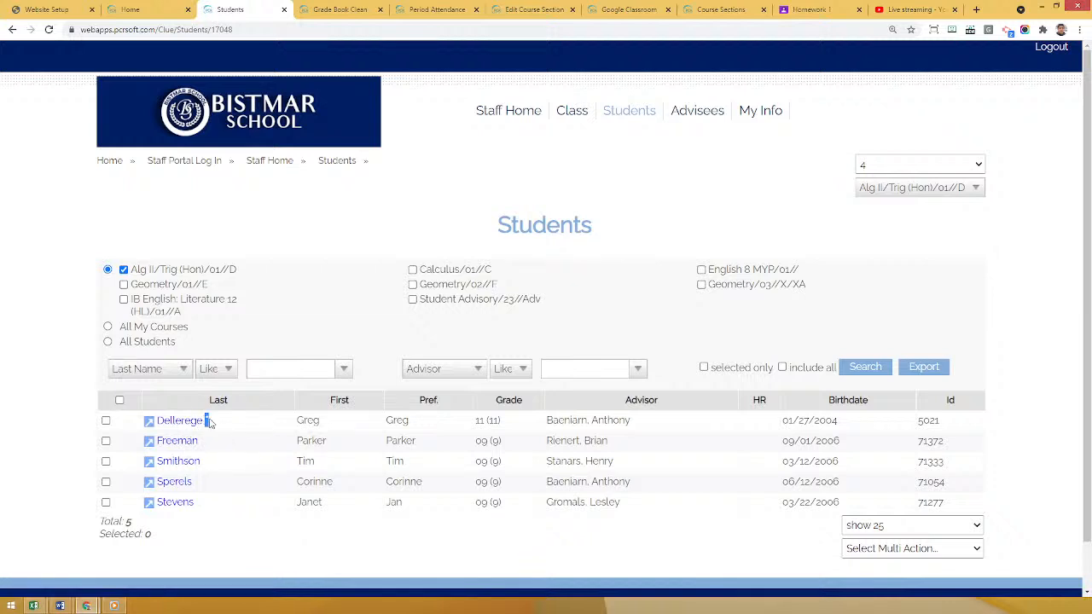
pyautogui.click(148, 423)
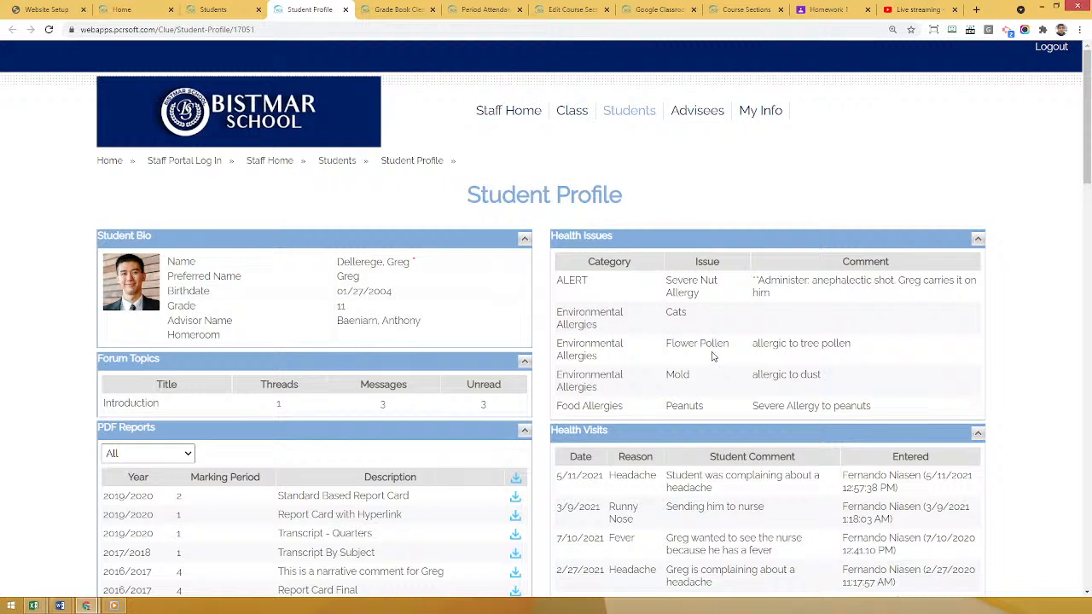
pyautogui.click(229, 9)
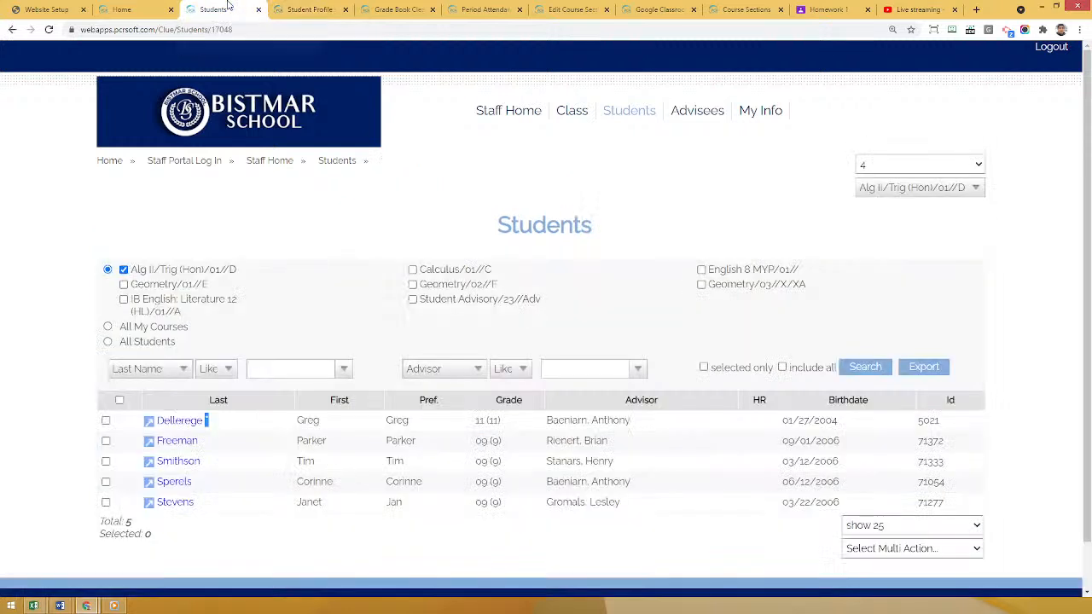
pyautogui.click(312, 510)
# - Select all students in the Alg II/Trig (Hon) section and start an email to parents and students
pyautogui.click(120, 401)
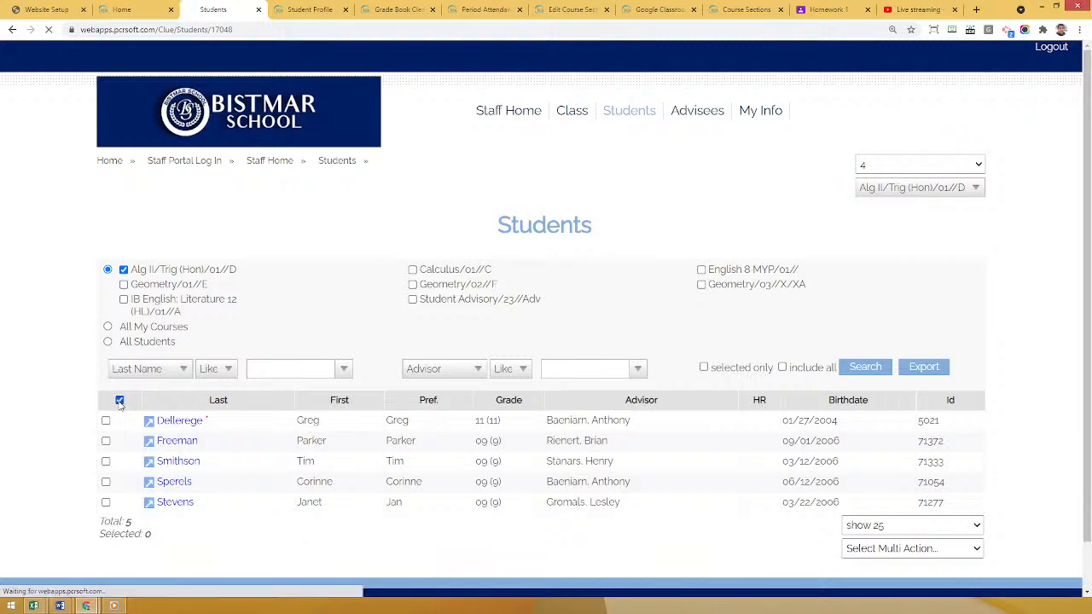
pyautogui.click(907, 556)
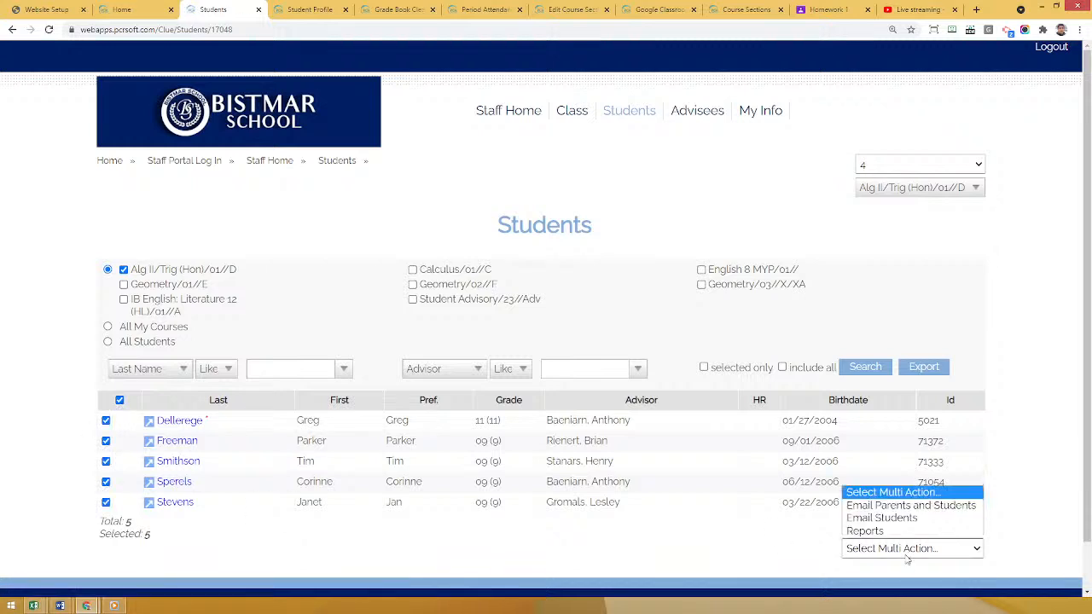
pyautogui.click(887, 511)
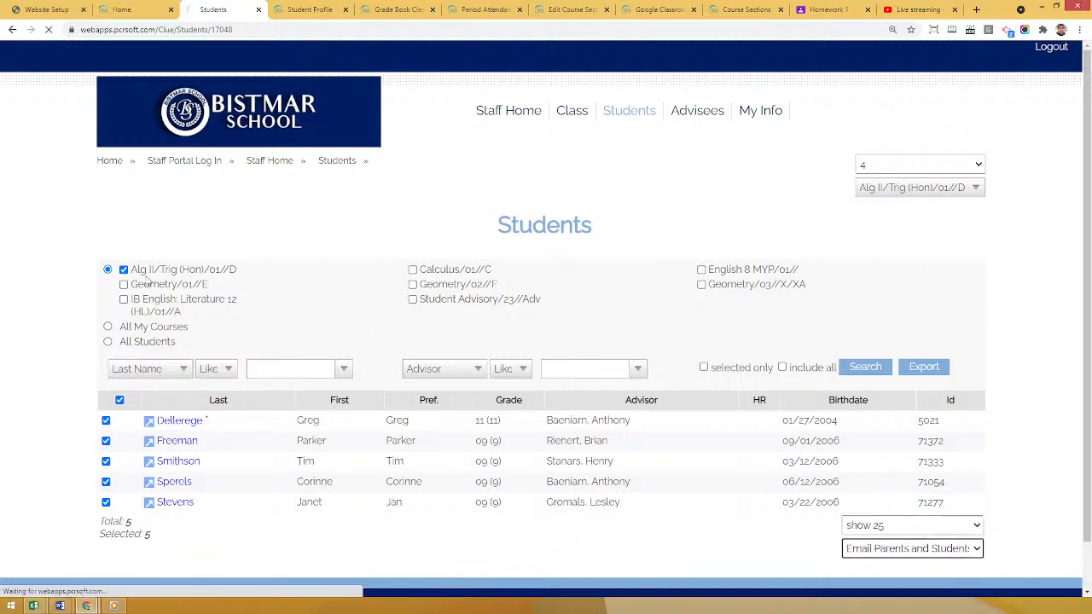
pyautogui.scroll(-3, 91, 273)
pyautogui.scroll(1, 78, 227)
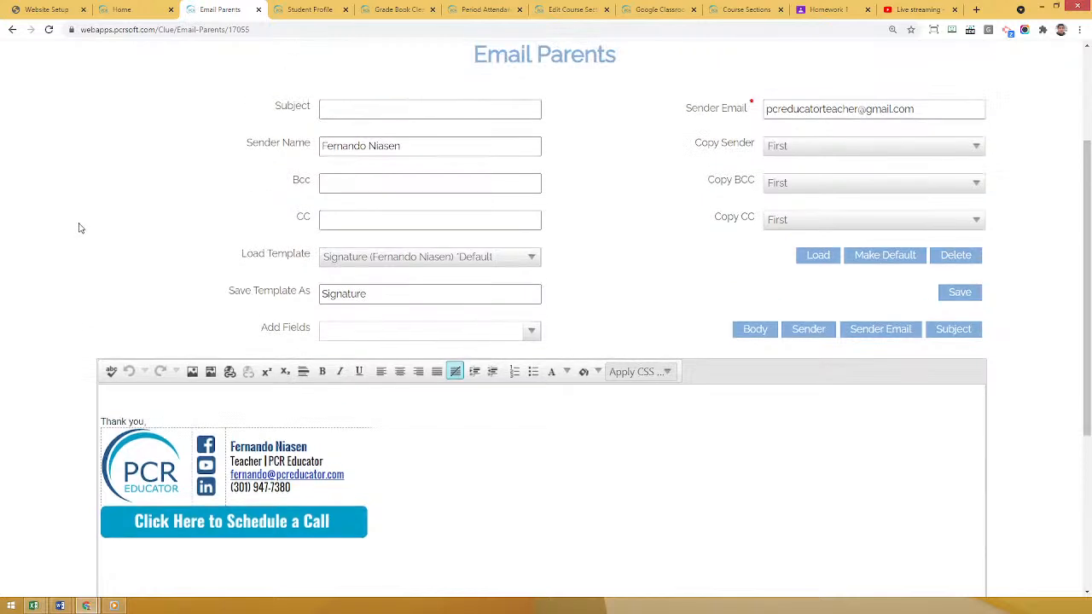
pyautogui.scroll(1, 92, 218)
pyautogui.scroll(-1, 86, 235)
# - Enter the email subject "Exam Tomorrow" and begin the message body with "Hi" above the signature
pyautogui.click(341, 108)
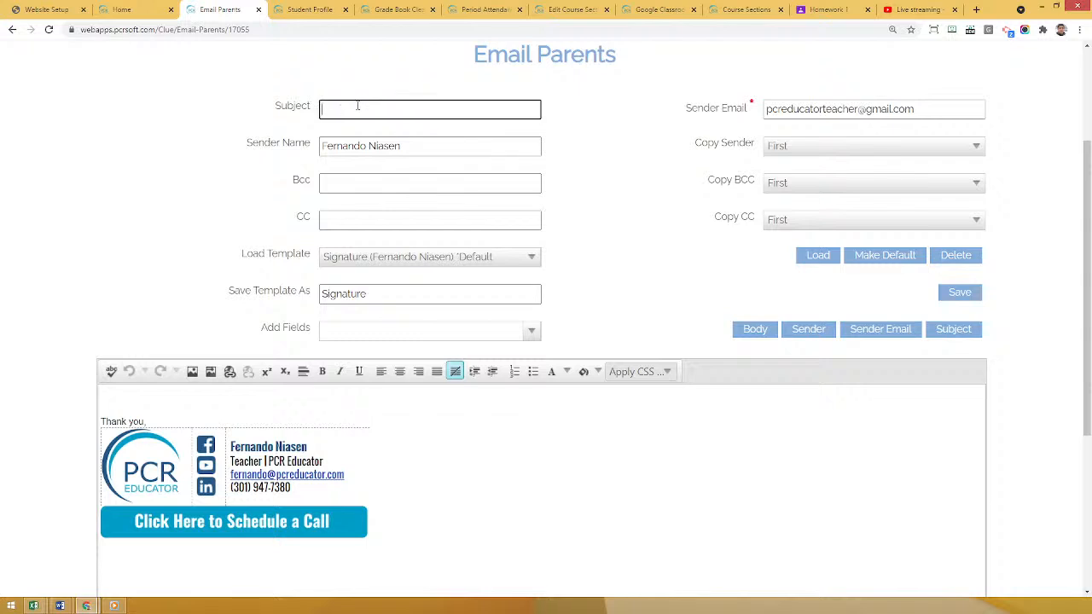
pyautogui.write('Exam Tomorrow')
pyautogui.click(156, 389)
pyautogui.write('Hi')
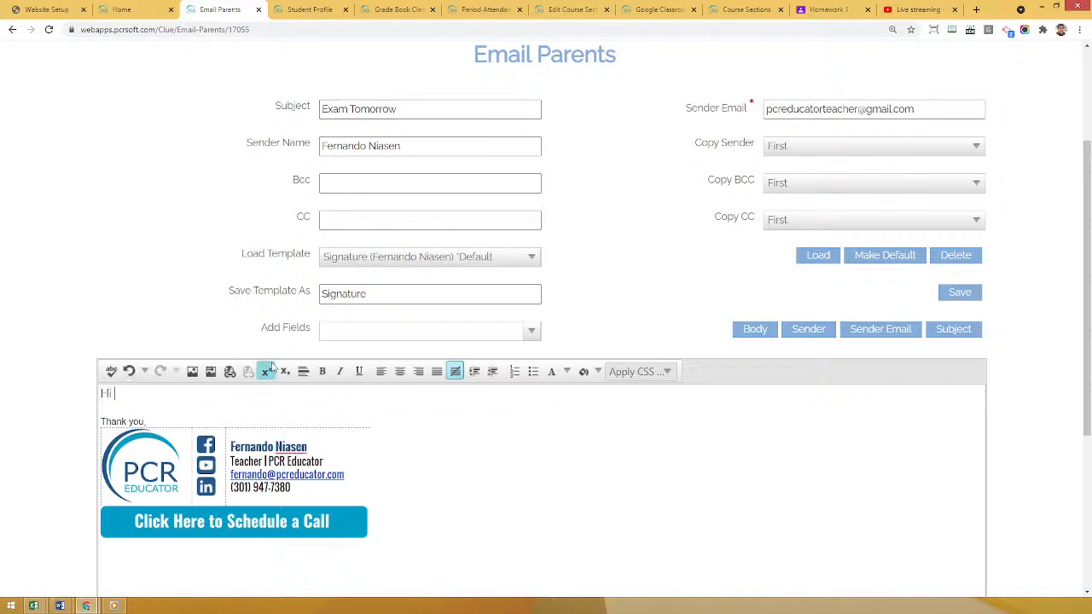
# - Insert the StudentFirstName merge field into the email body after the greeting
pyautogui.moveTo(267, 328); pyautogui.dragTo(305, 328)
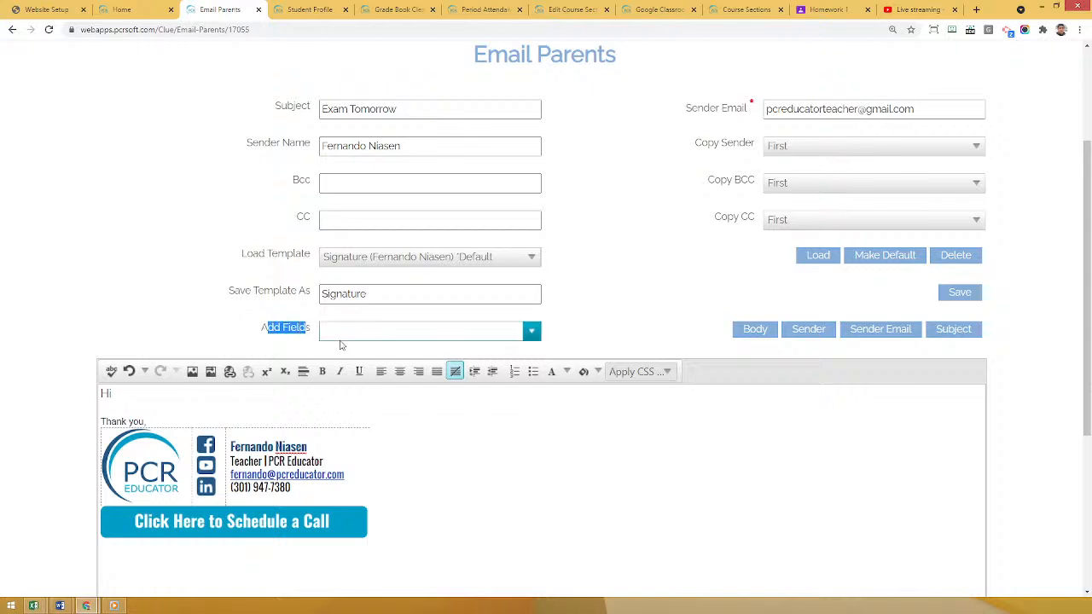
pyautogui.click(435, 332)
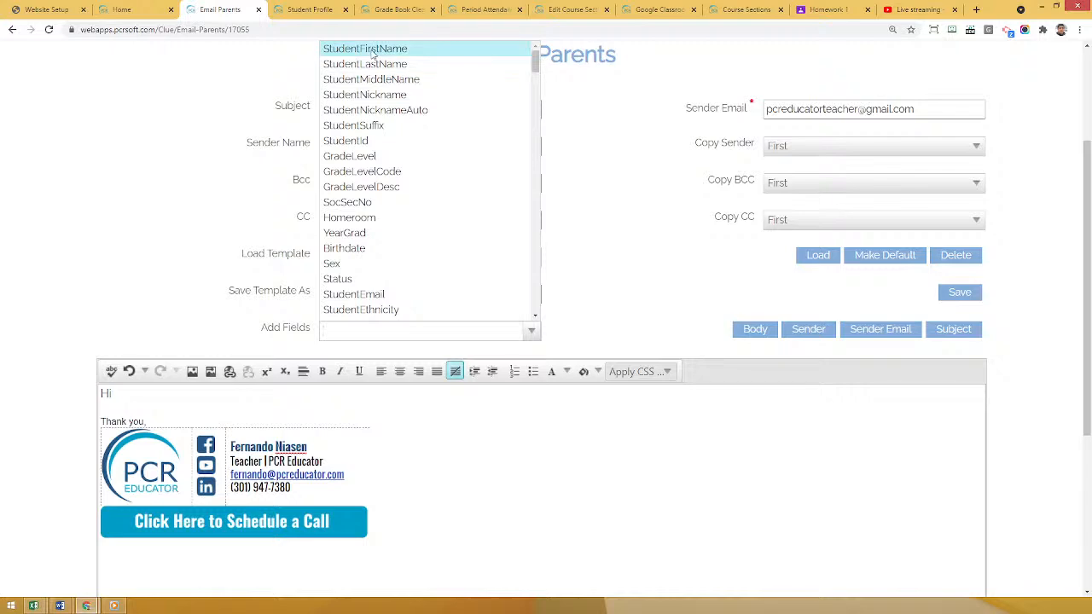
pyautogui.moveTo(538, 68)
pyautogui.mouseDown()
pyautogui.moveTo(523, 206)
pyautogui.moveTo(530, 53)
pyautogui.mouseUp()
pyautogui.click(376, 50)
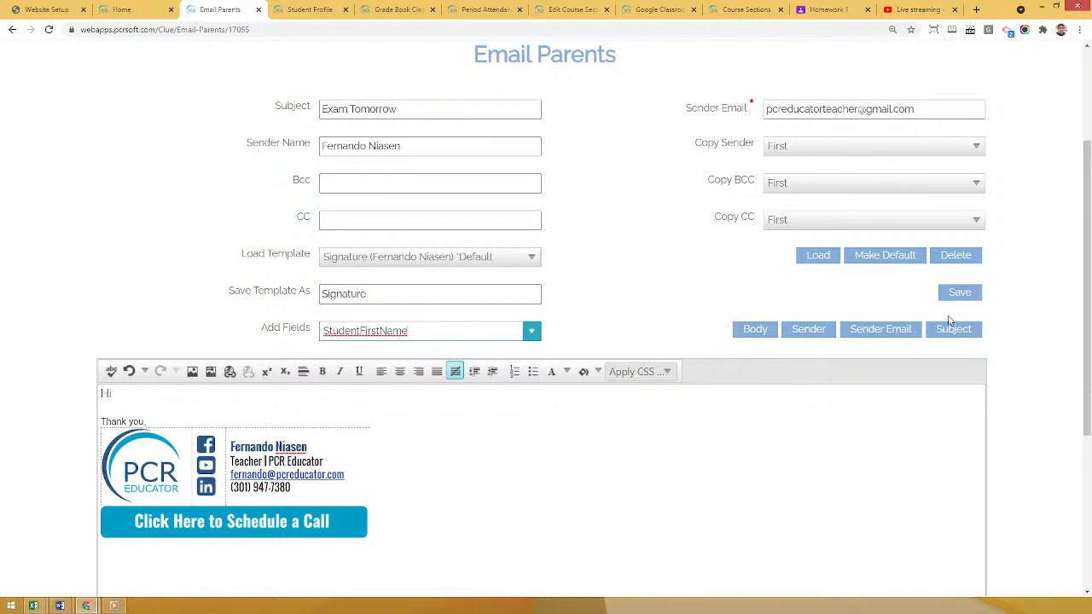
pyautogui.click(424, 109)
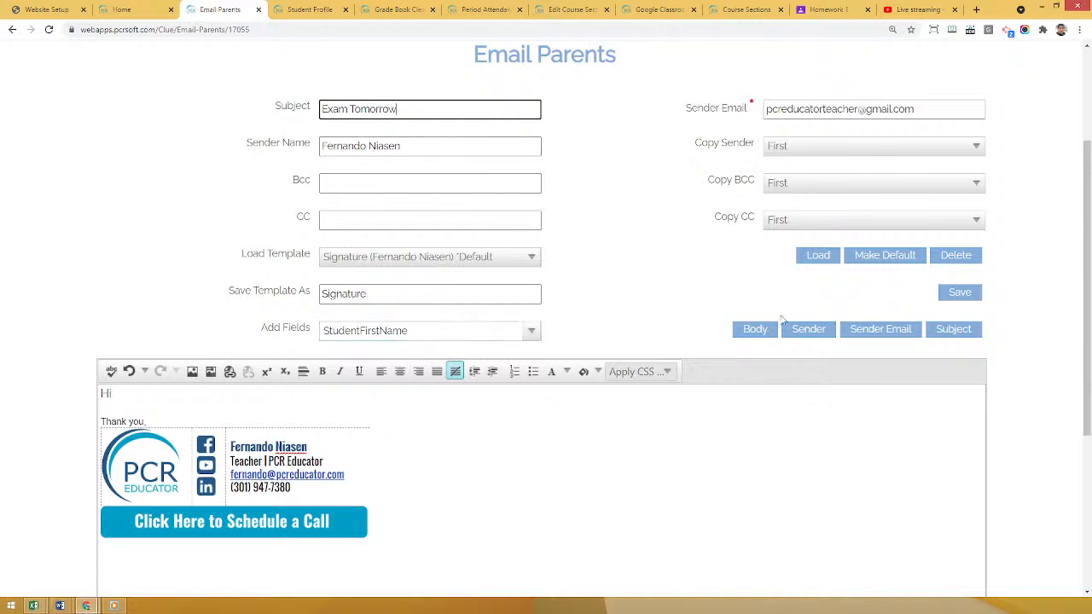
pyautogui.click(754, 334)
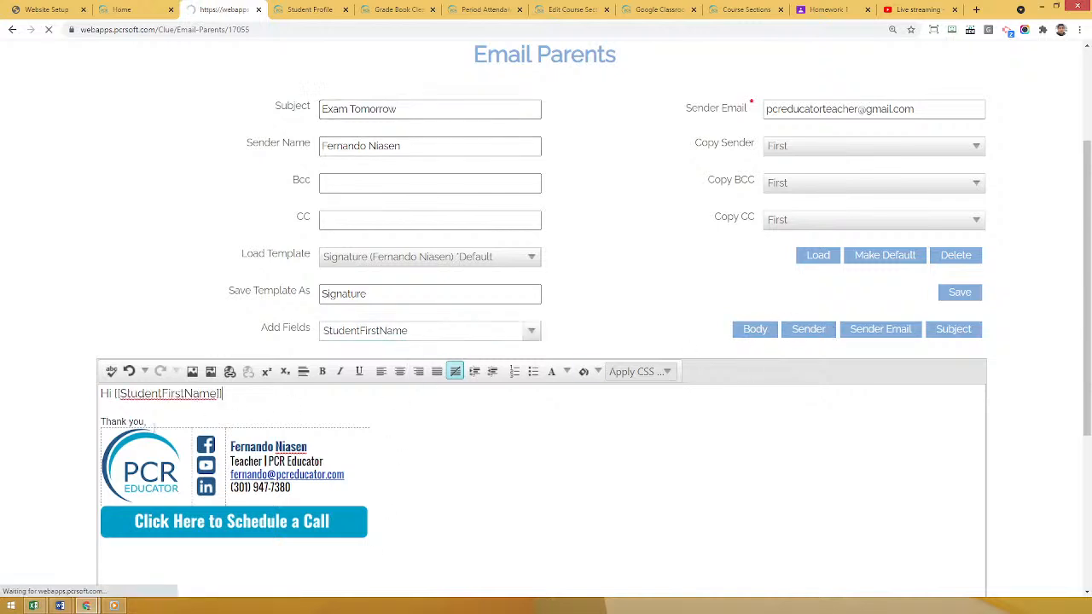
# - Finish the greeting line with punctuation and add the message "We have an exam tomorrow. Please bring your number 2 pencils!" below it
pyautogui.scroll(-4, 162, 365)
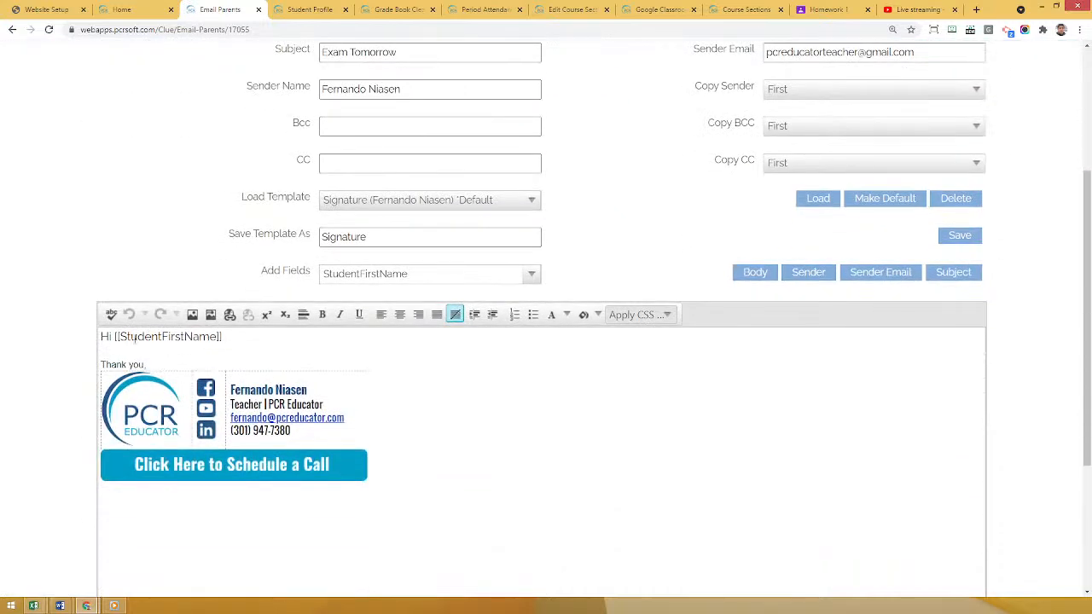
pyautogui.click(235, 336)
pyautogui.write('.')
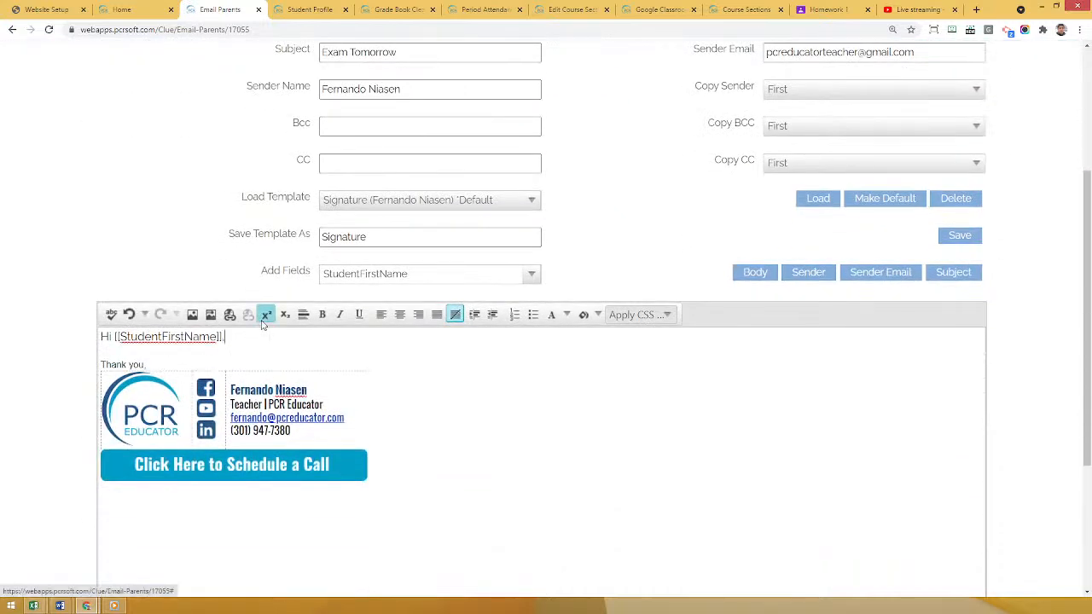
pyautogui.press('Return')
pyautogui.write('We hav')
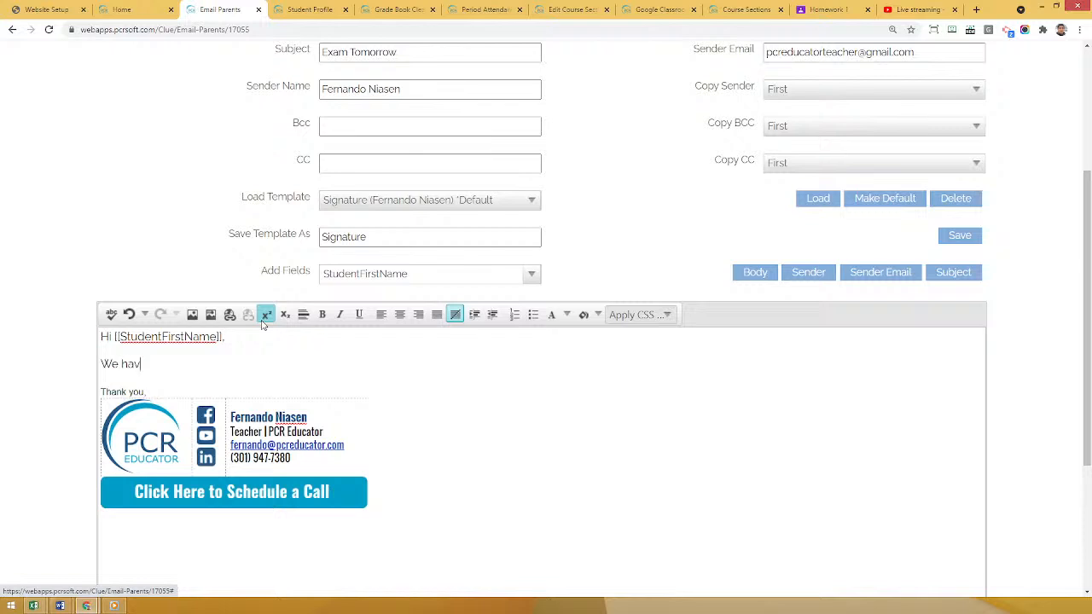
pyautogui.write('e an exam tomorrow. Please br')
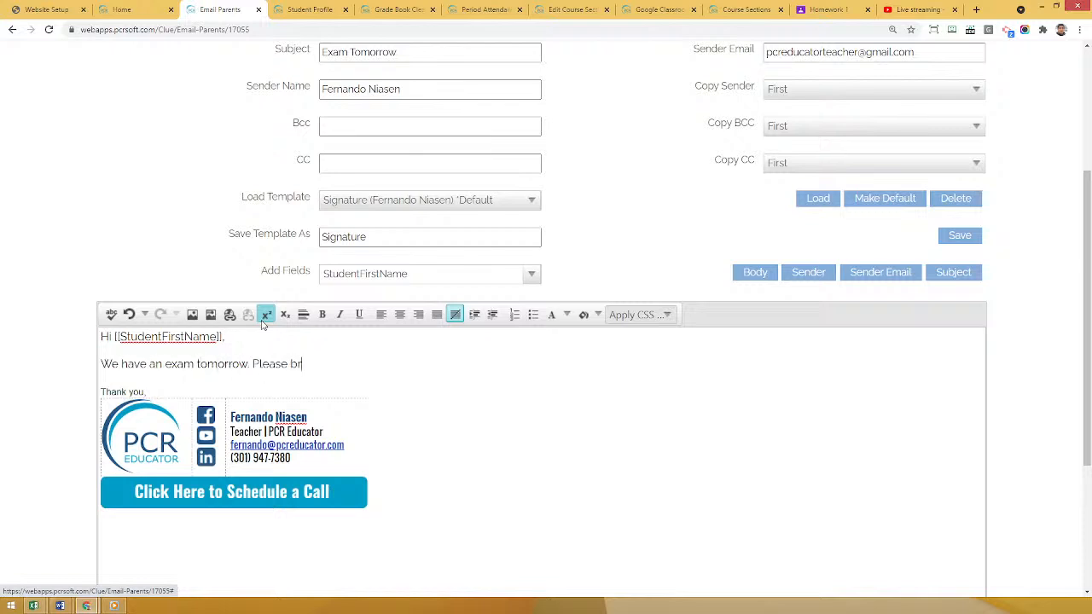
pyautogui.write('ing your number 2 pencils!')
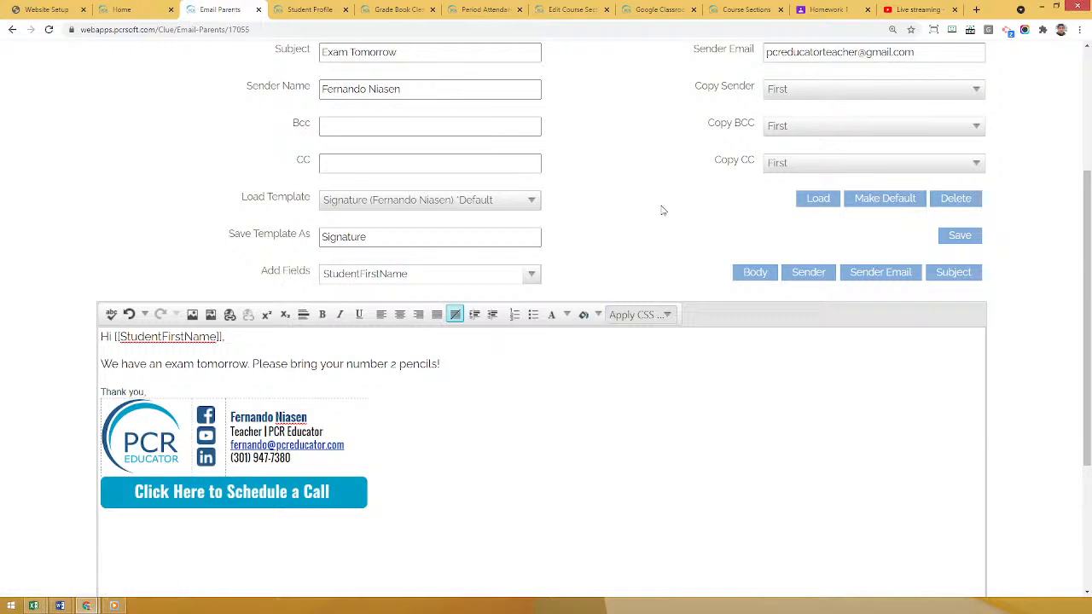
# - Open a preview of the exam email for the selected students
pyautogui.scroll(1, 660, 210)
pyautogui.scroll(-1, 246, 312)
pyautogui.scroll(1, 245, 312)
pyautogui.scroll(-4, 88, 390)
pyautogui.scroll(-1, 88, 391)
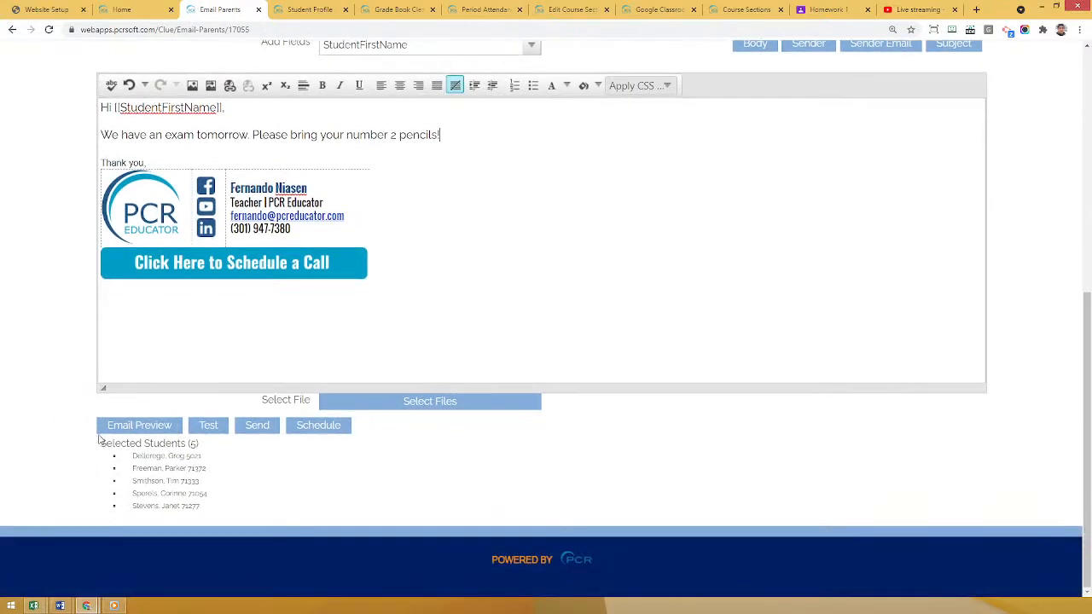
pyautogui.click(141, 434)
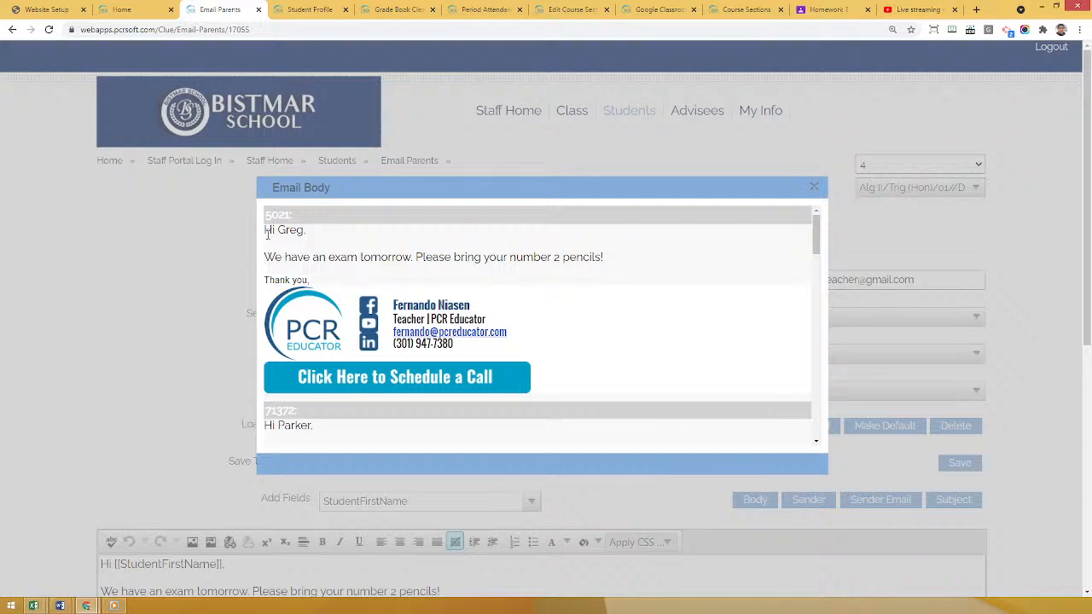
# - Examine the personalised greetings and message text of each recipient's email in the preview
pyautogui.moveTo(265, 230); pyautogui.dragTo(305, 231)
pyautogui.scroll(-2, 461, 257)
pyautogui.scroll(-1, 461, 257)
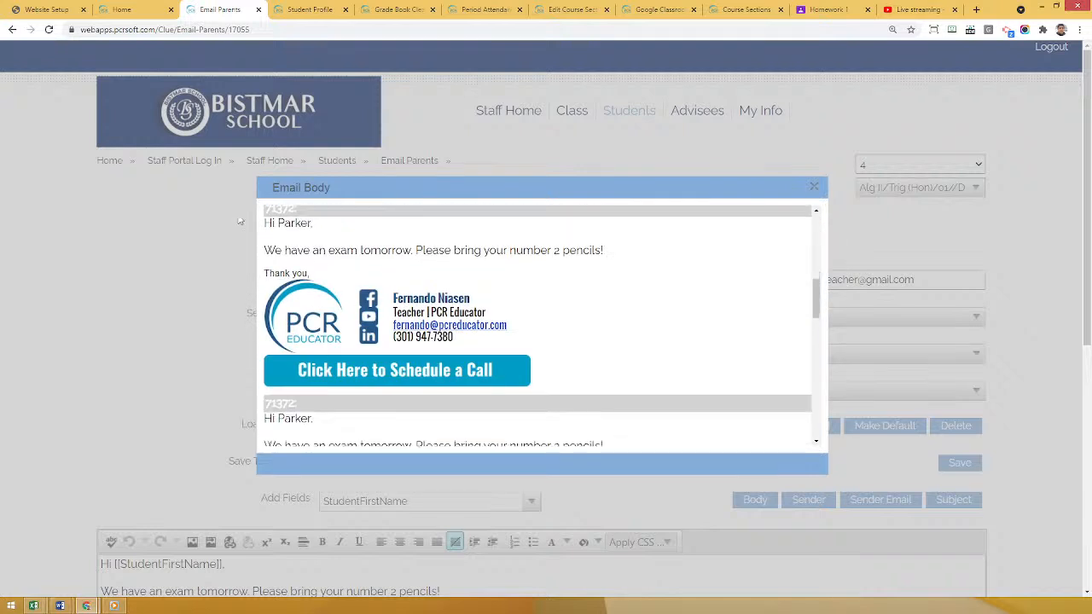
pyautogui.scroll(-1, 354, 321)
pyautogui.scroll(-3, 352, 321)
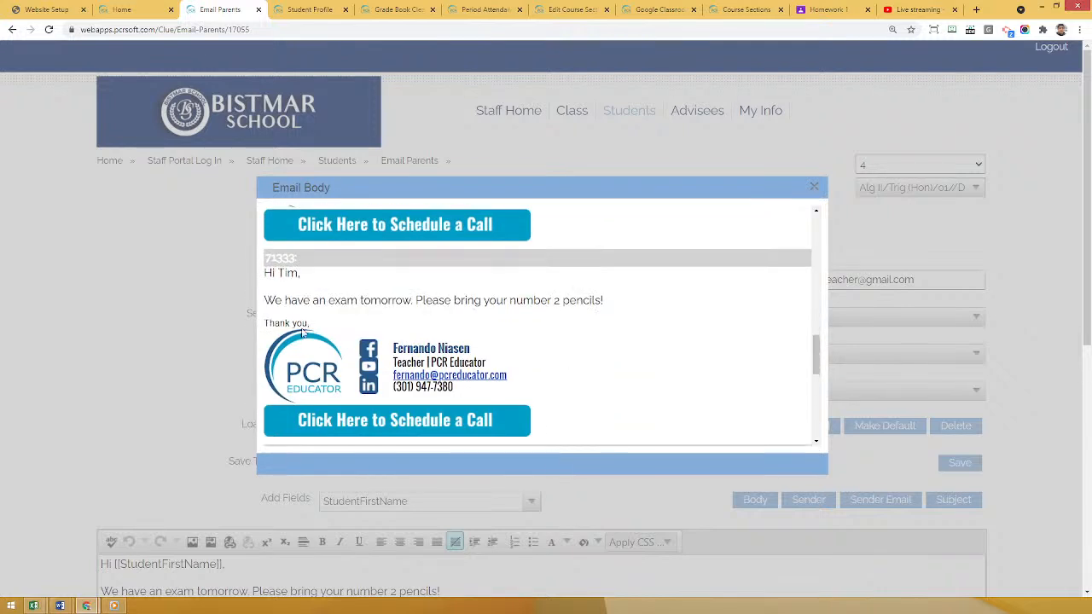
pyautogui.scroll(5, 313, 268)
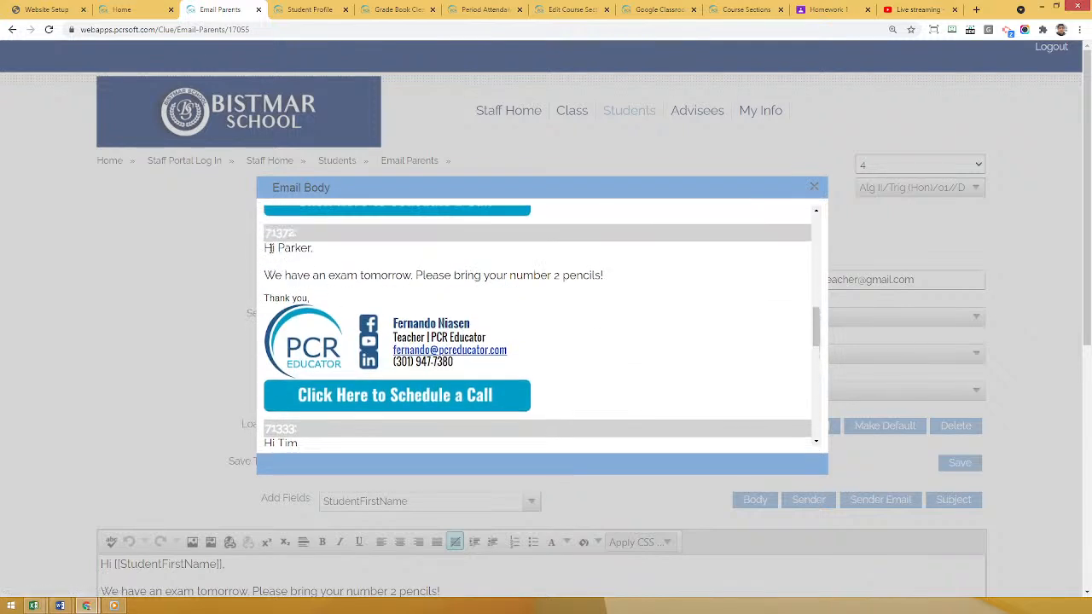
pyautogui.moveTo(272, 247); pyautogui.dragTo(291, 247)
pyautogui.scroll(3, 363, 273)
pyautogui.scroll(-2, 384, 316)
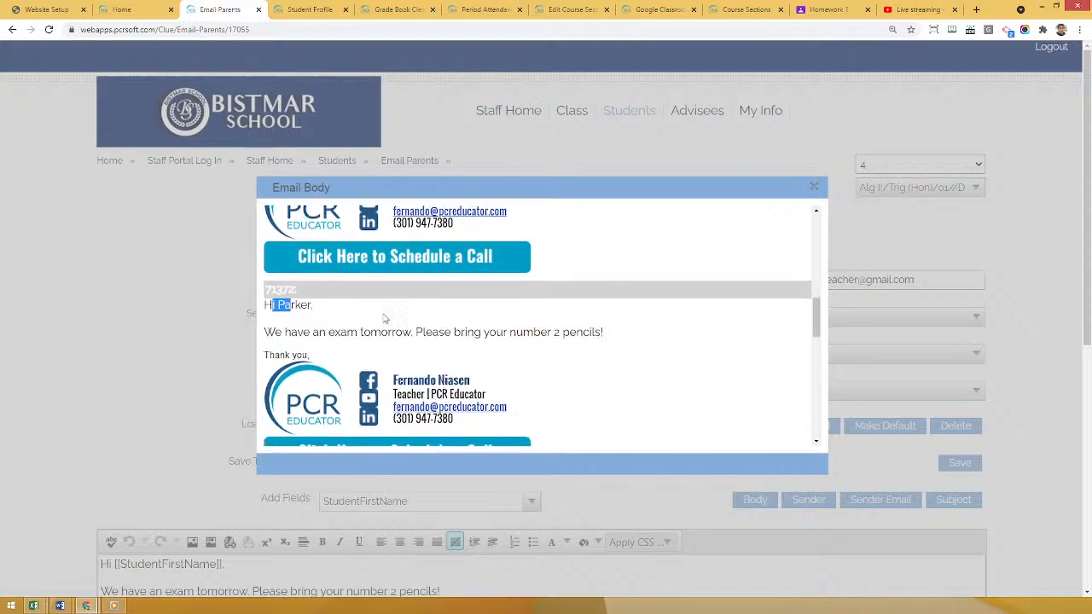
pyautogui.click(469, 332)
pyautogui.scroll(-2, 509, 331)
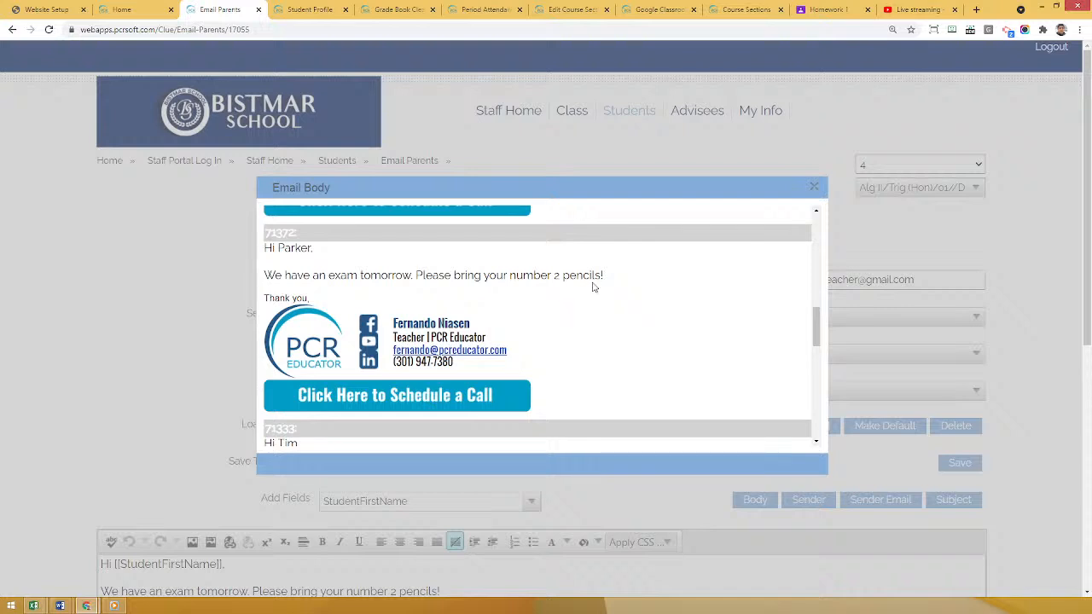
pyautogui.scroll(-4, 595, 286)
pyautogui.scroll(-2, 600, 285)
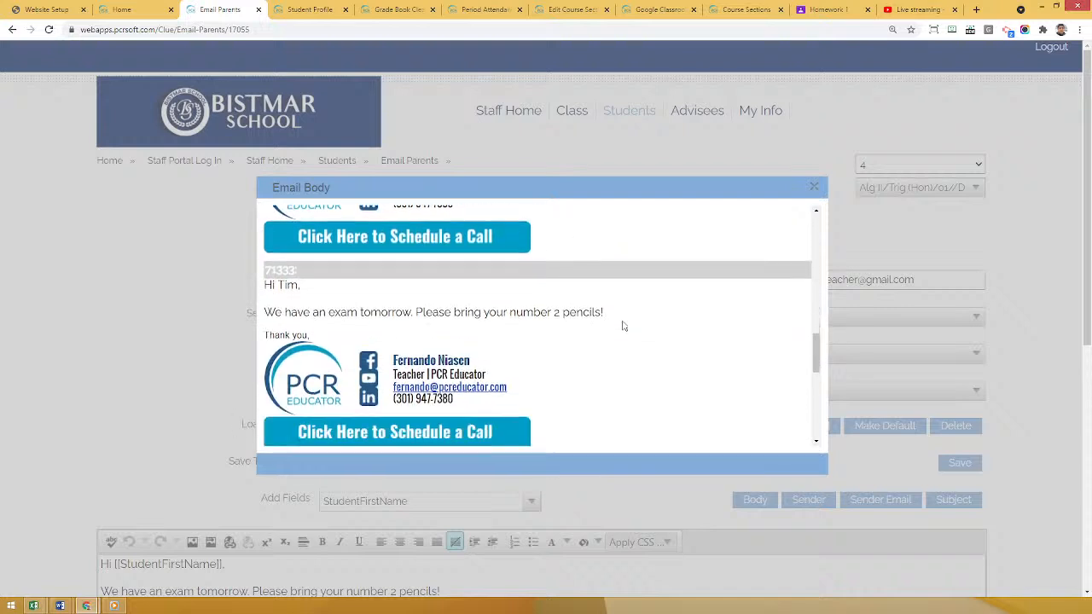
# - Check the remaining recipients' personalised messages and close the email preview
pyautogui.scroll(-3, 330, 275)
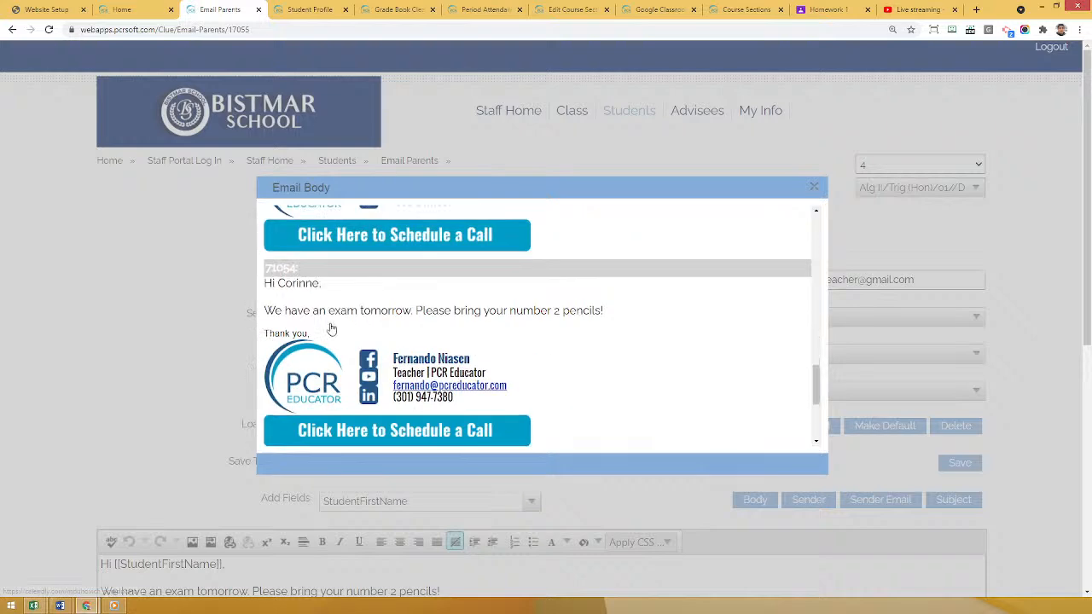
pyautogui.click(813, 189)
# - Try scheduling the exam email for 8/7/2021 at 8:00 AM, and dismiss the scheduling dialog
pyautogui.scroll(-2, 83, 321)
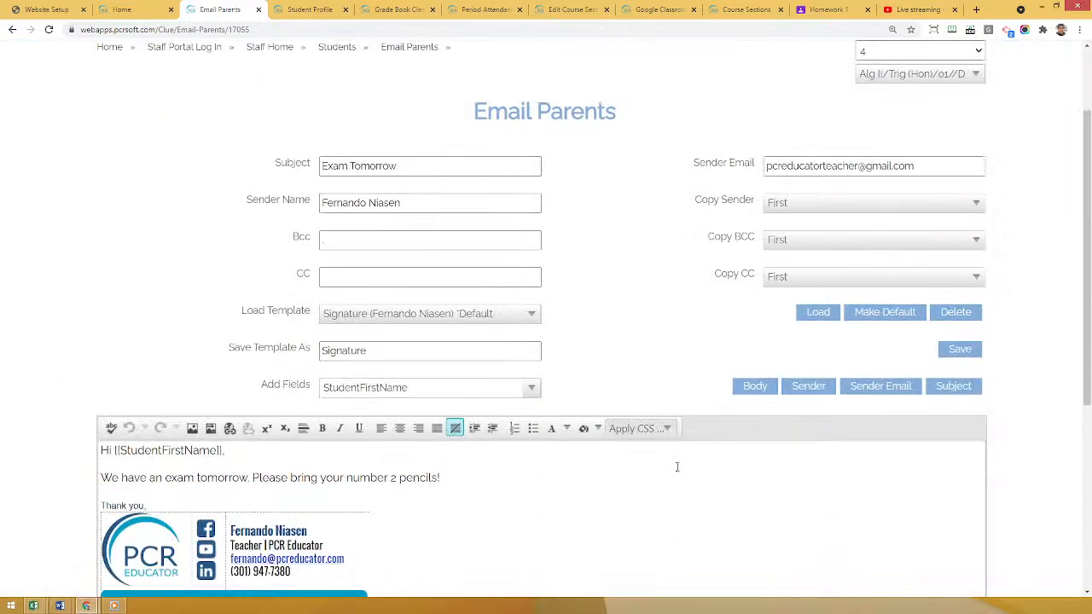
pyautogui.scroll(-4, 409, 475)
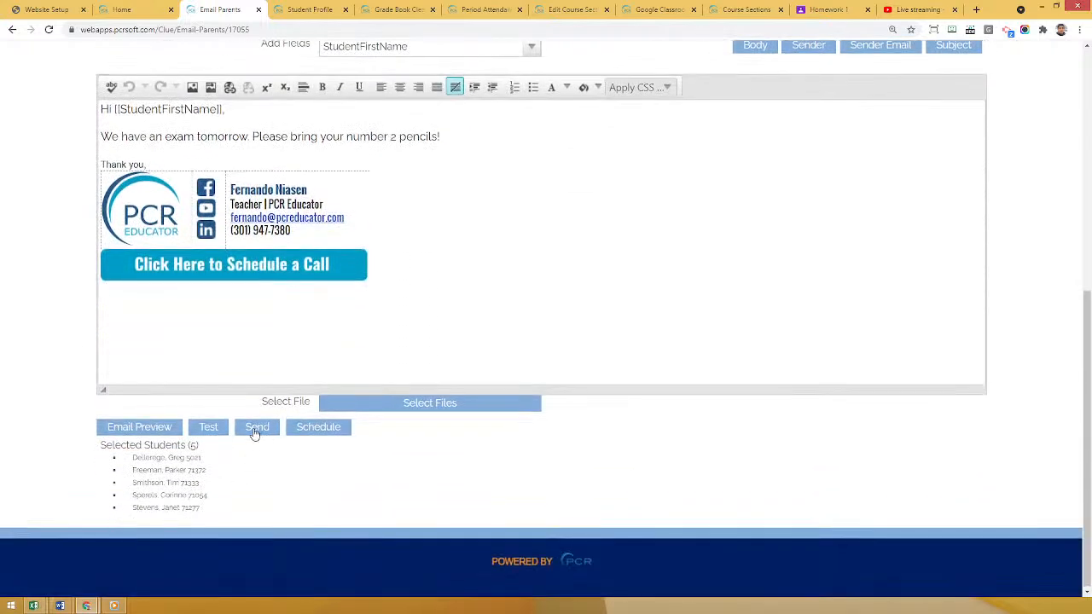
pyautogui.click(316, 429)
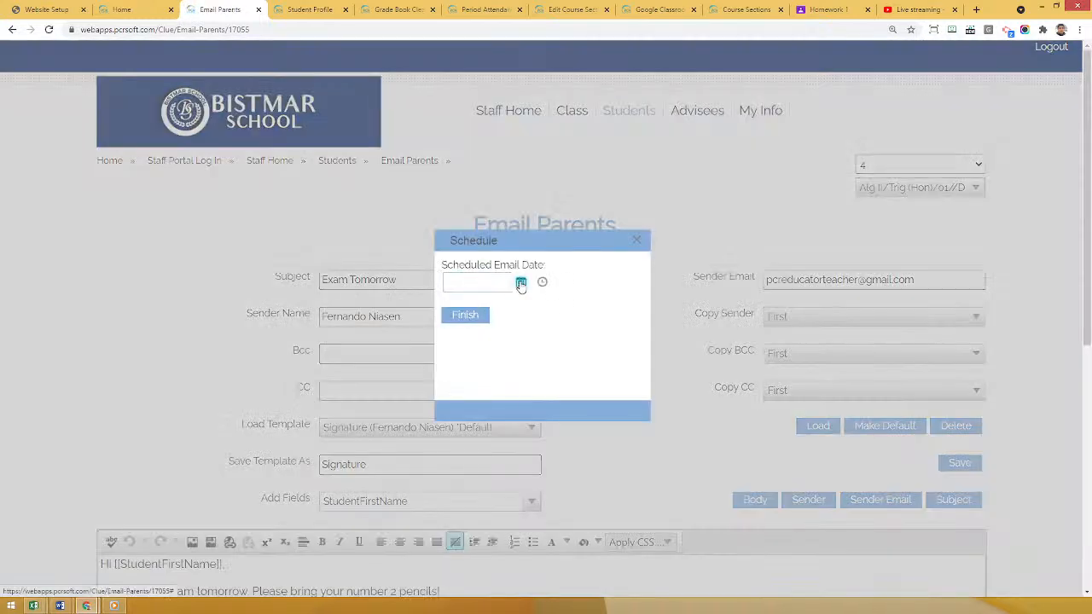
pyautogui.click(520, 281)
pyautogui.click(495, 430)
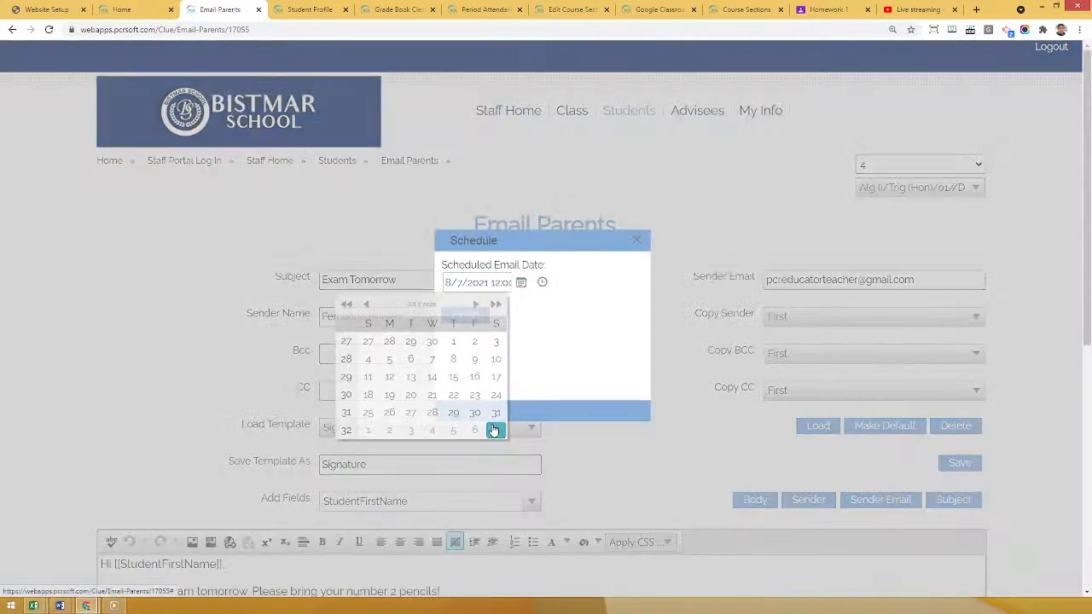
pyautogui.click(542, 283)
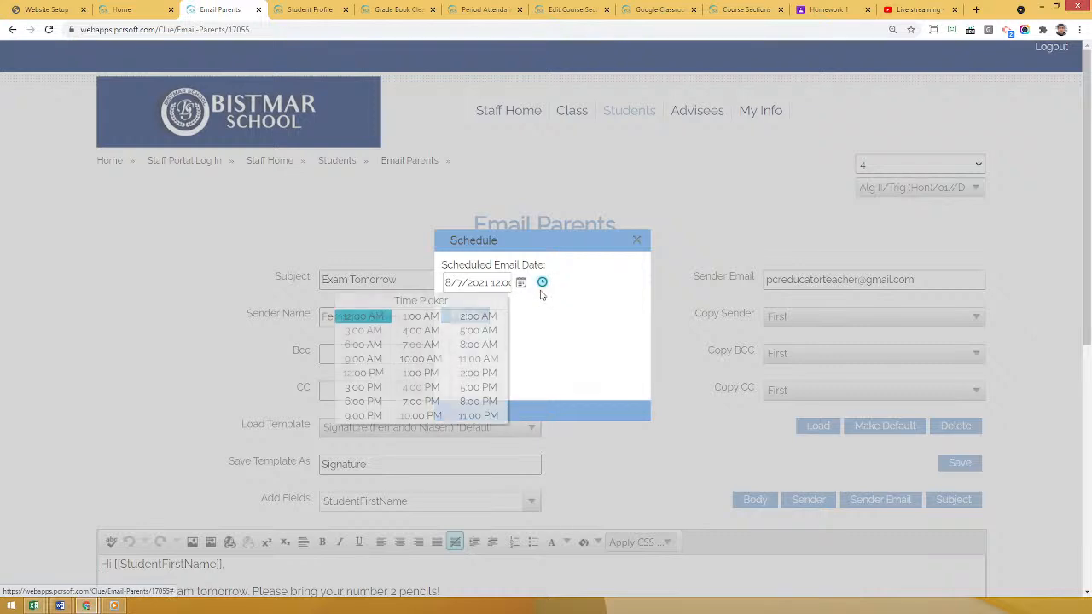
pyautogui.click(480, 344)
pyautogui.moveTo(446, 283); pyautogui.dragTo(513, 284)
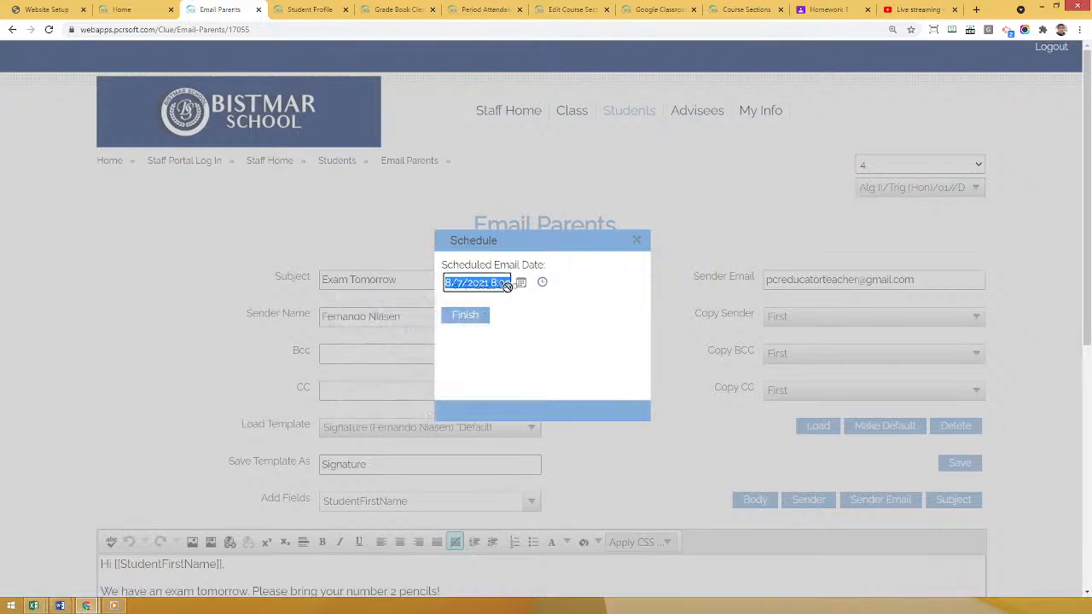
pyautogui.click(500, 284)
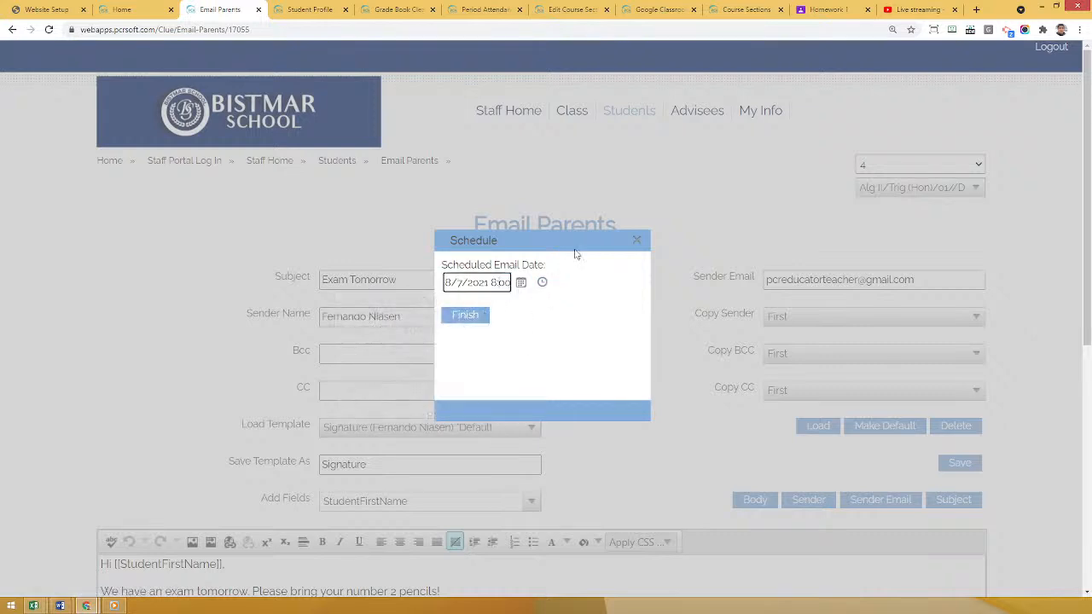
pyautogui.click(636, 241)
# - Review the composed exam email and the saved templates available for loading
pyautogui.scroll(-3, 213, 311)
pyautogui.scroll(-2, 94, 350)
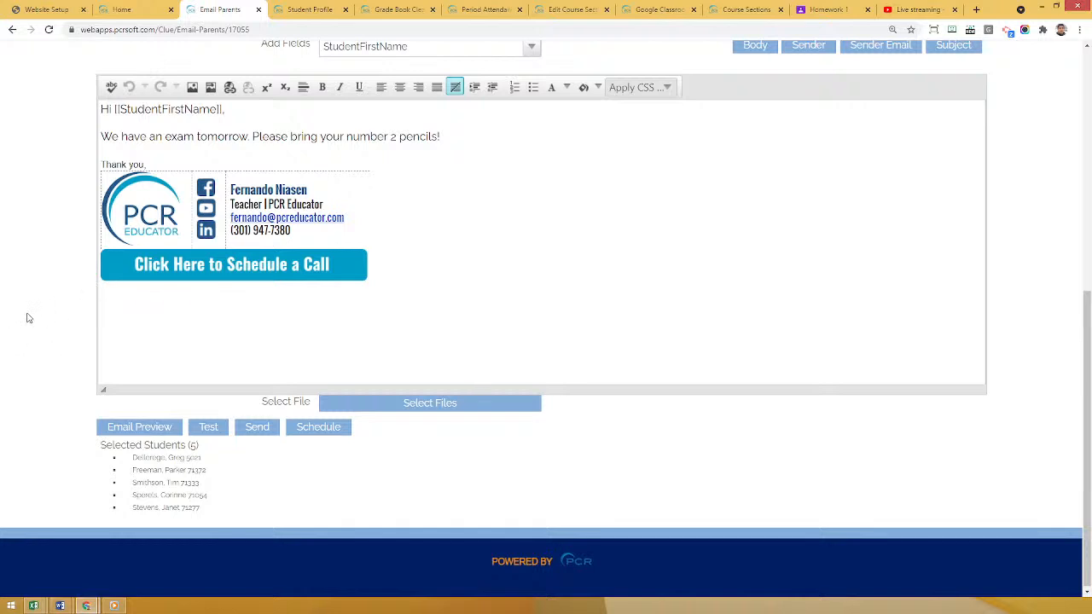
pyautogui.scroll(3, 76, 251)
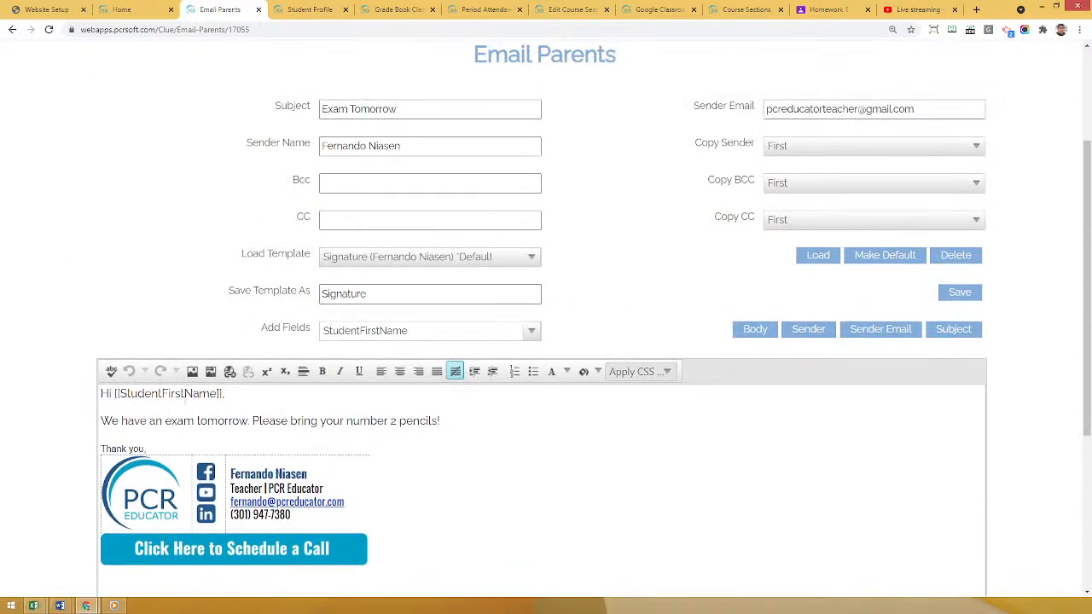
pyautogui.scroll(-3, 341, 412)
pyautogui.scroll(3, 86, 378)
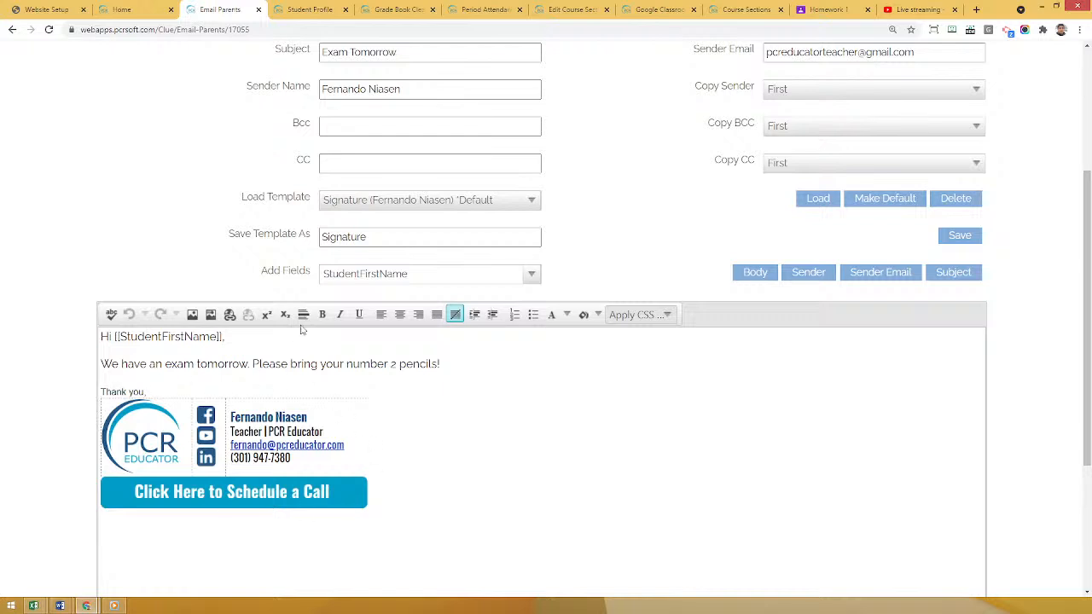
pyautogui.click(383, 236)
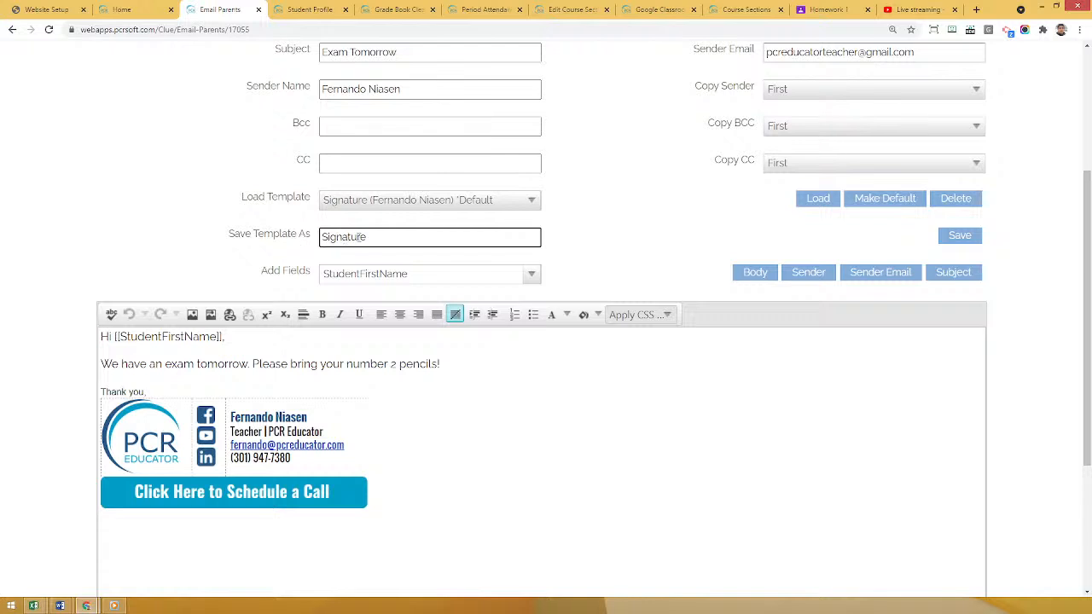
pyautogui.moveTo(371, 237); pyautogui.dragTo(316, 239)
pyautogui.click(341, 199)
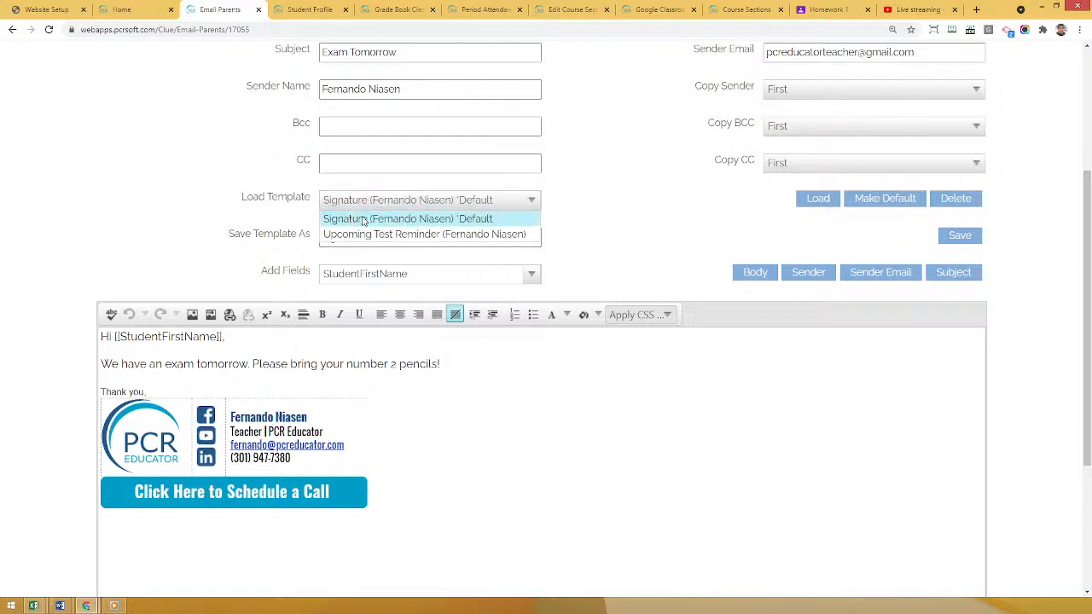
pyautogui.click(579, 207)
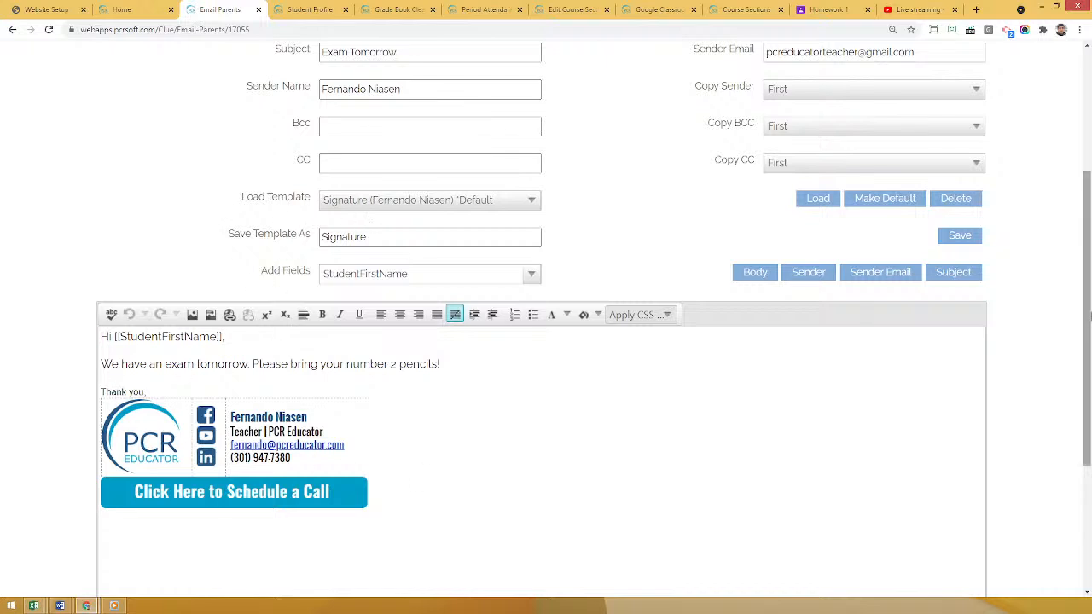
# - Go to the staff Email History, view the newest "Updates from Bistmar School" message and close it
pyautogui.moveTo(1086, 322); pyautogui.dragTo(1084, 163)
pyautogui.click(532, 116)
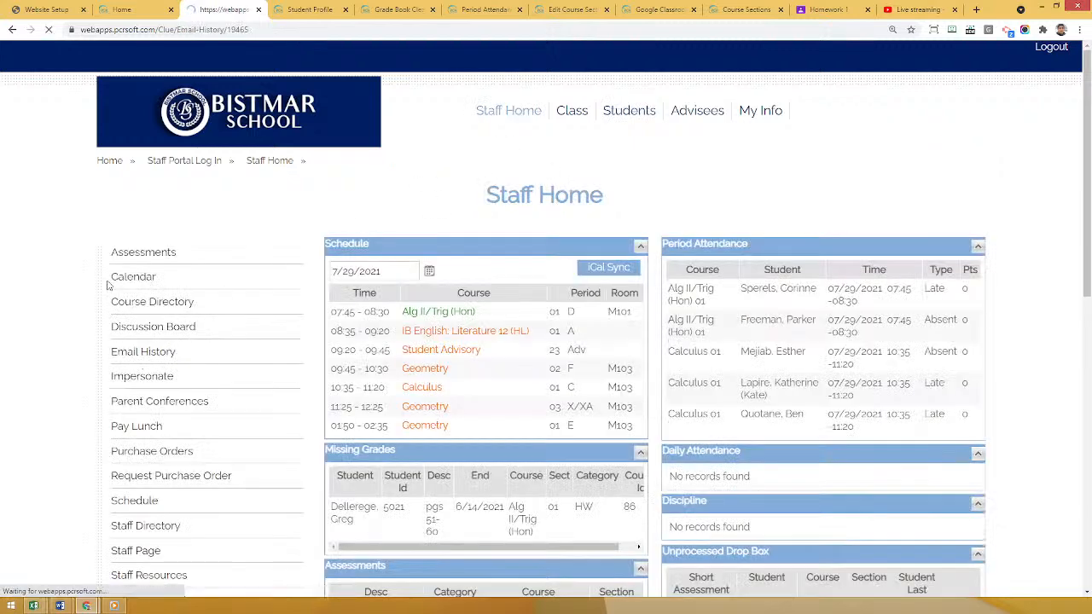
pyautogui.scroll(-2, 89, 273)
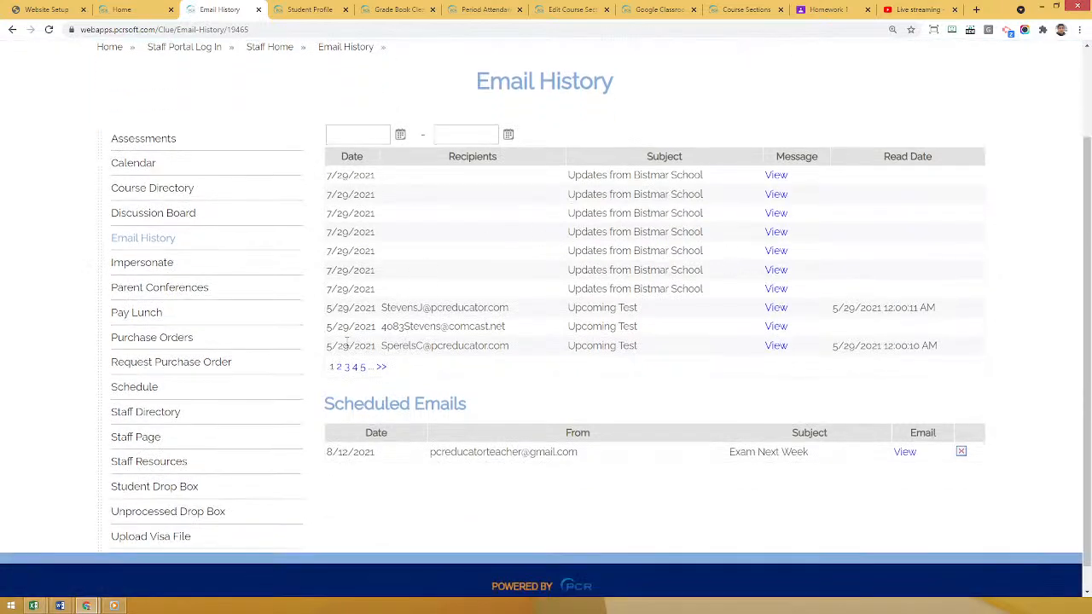
pyautogui.click(781, 177)
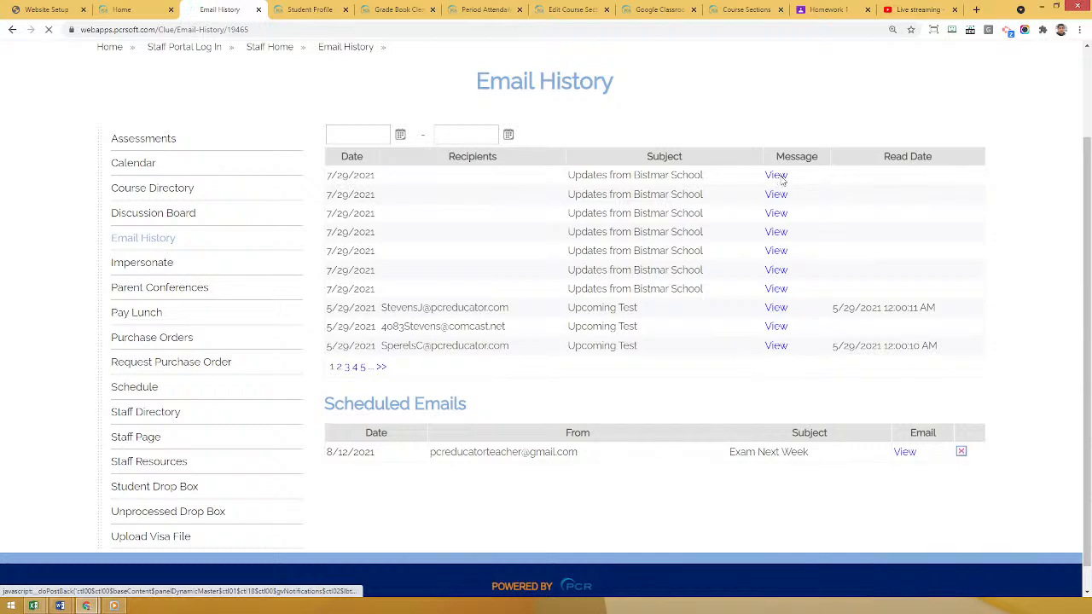
pyautogui.scroll(-1, 691, 272)
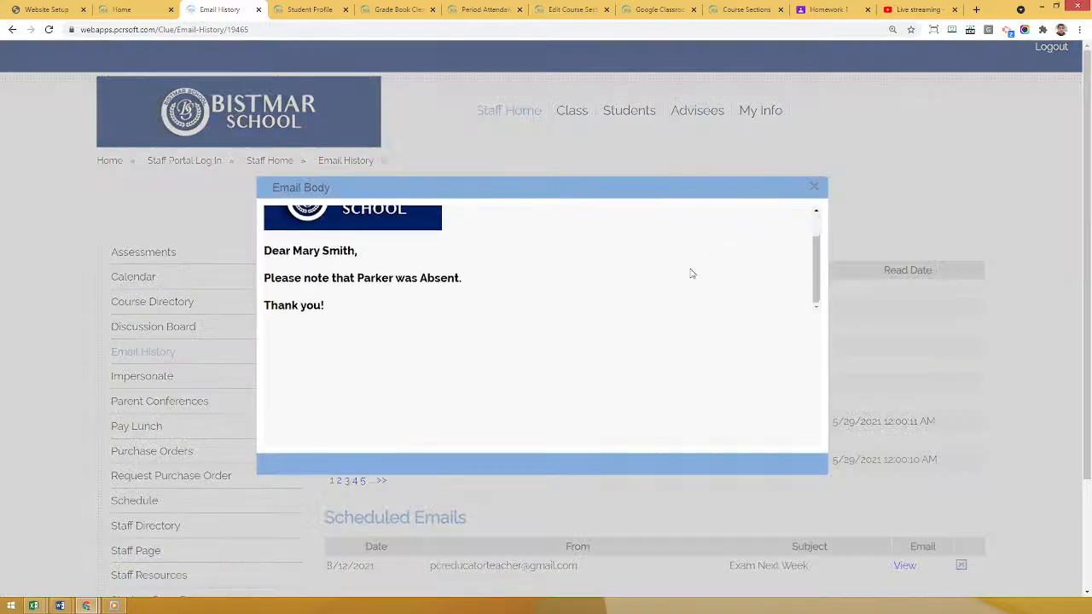
pyautogui.click(815, 187)
# - Examine the read dates of the "Upcoming Test" emails and the date of the scheduled "Exam Next Week" email
pyautogui.scroll(-2, 868, 333)
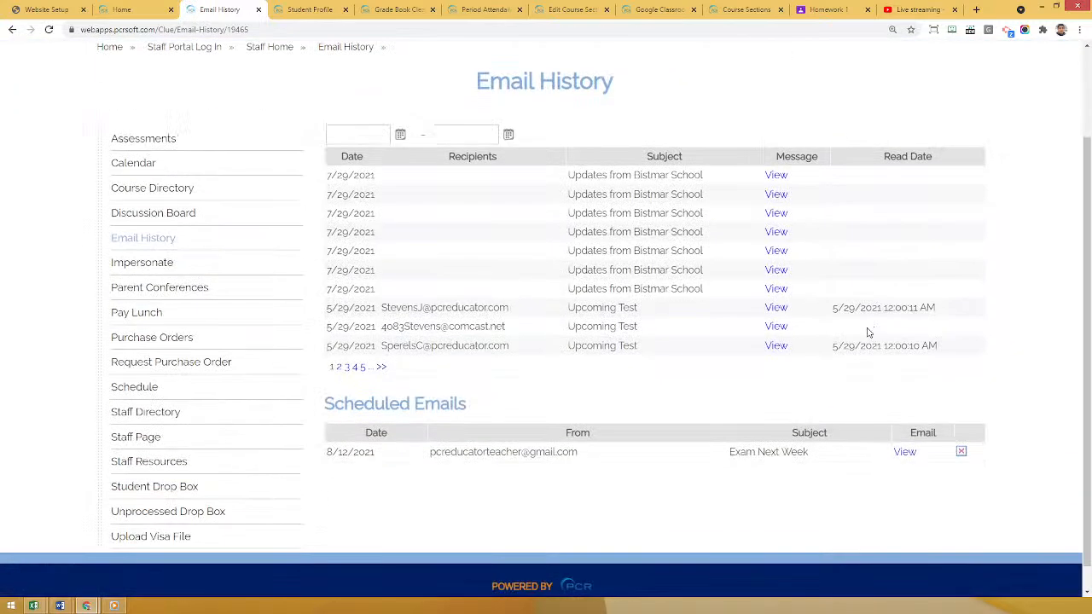
pyautogui.moveTo(400, 307); pyautogui.dragTo(516, 311)
pyautogui.moveTo(856, 311); pyautogui.dragTo(942, 315)
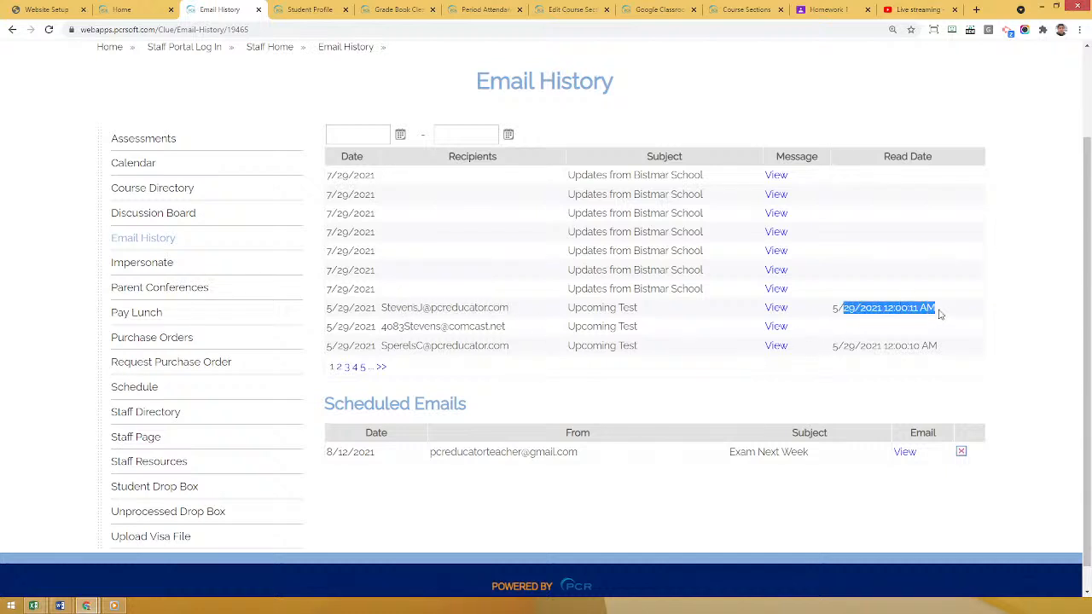
pyautogui.moveTo(855, 346); pyautogui.dragTo(938, 348)
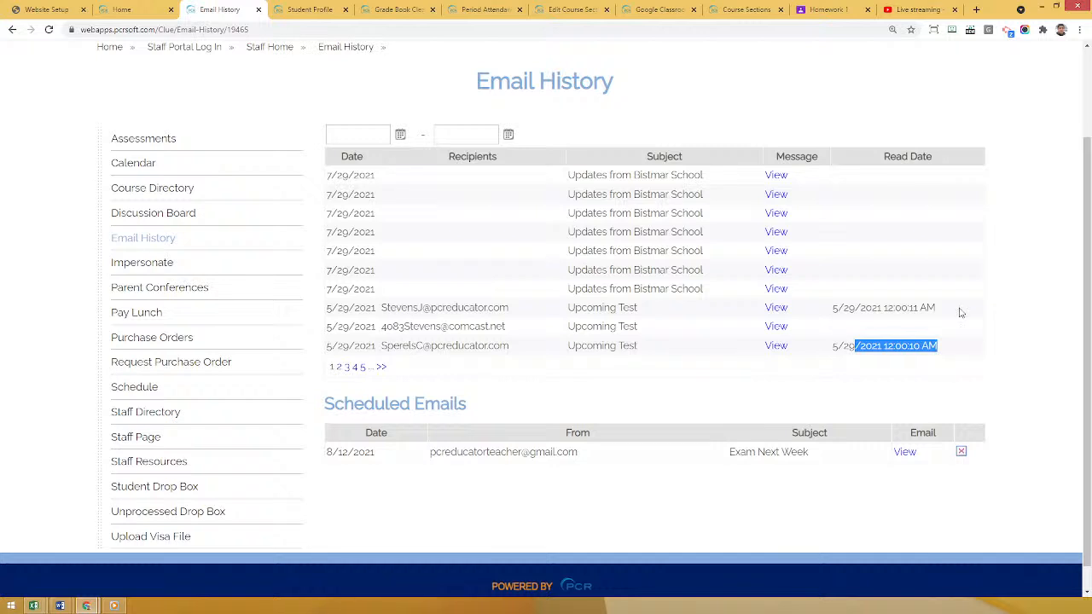
pyautogui.click(1032, 290)
pyautogui.scroll(-1, 1019, 299)
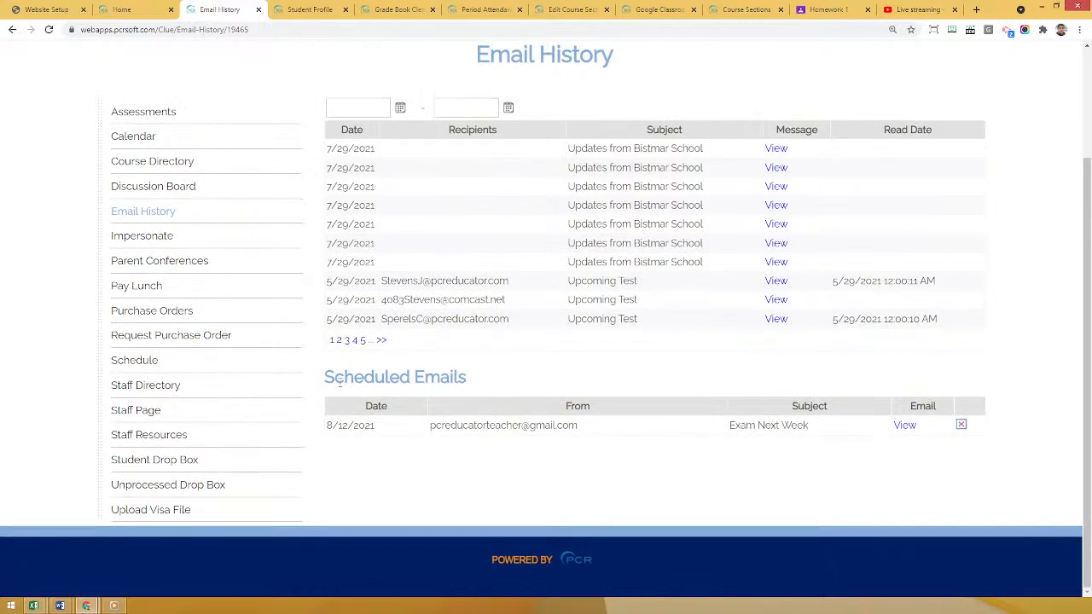
pyautogui.moveTo(332, 425); pyautogui.dragTo(383, 426)
pyautogui.click(397, 442)
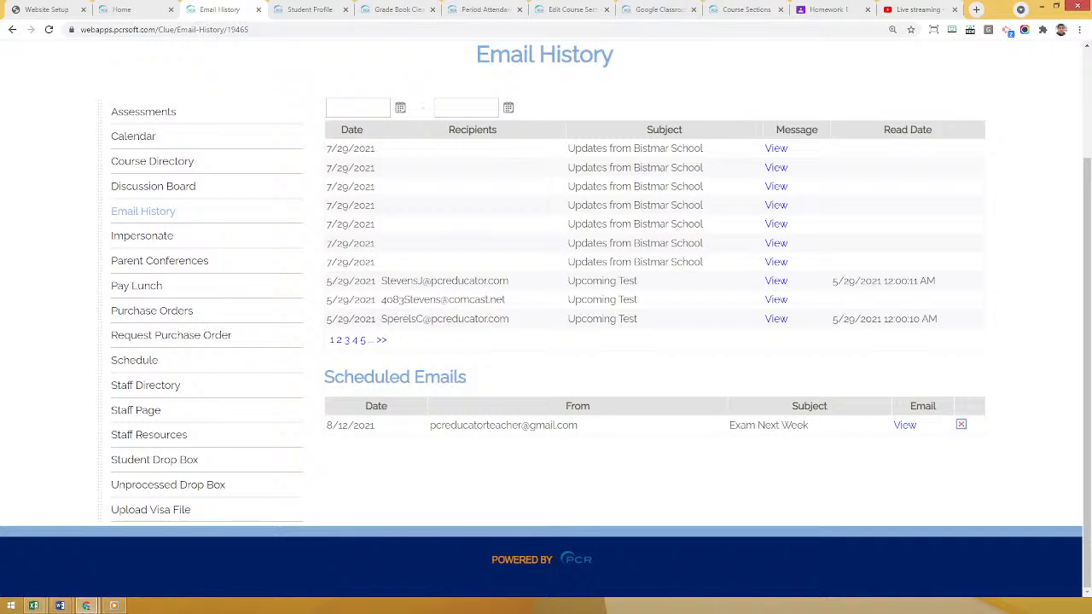
# - Open the profile of the first student listed in the Alg II/Trig (Hon) class
pyautogui.scroll(3, 1053, 307)
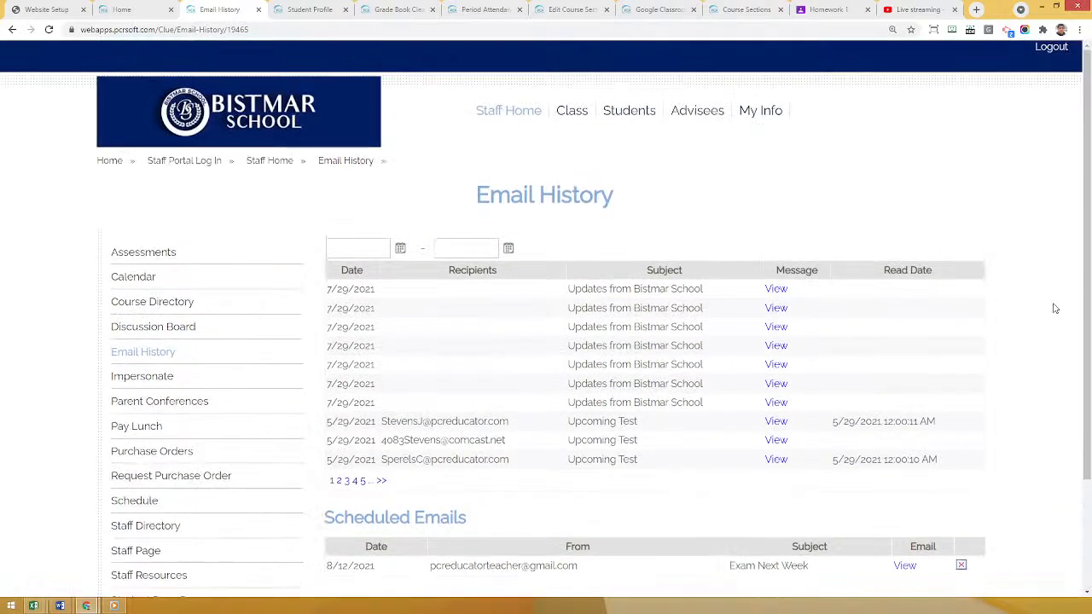
pyautogui.click(631, 118)
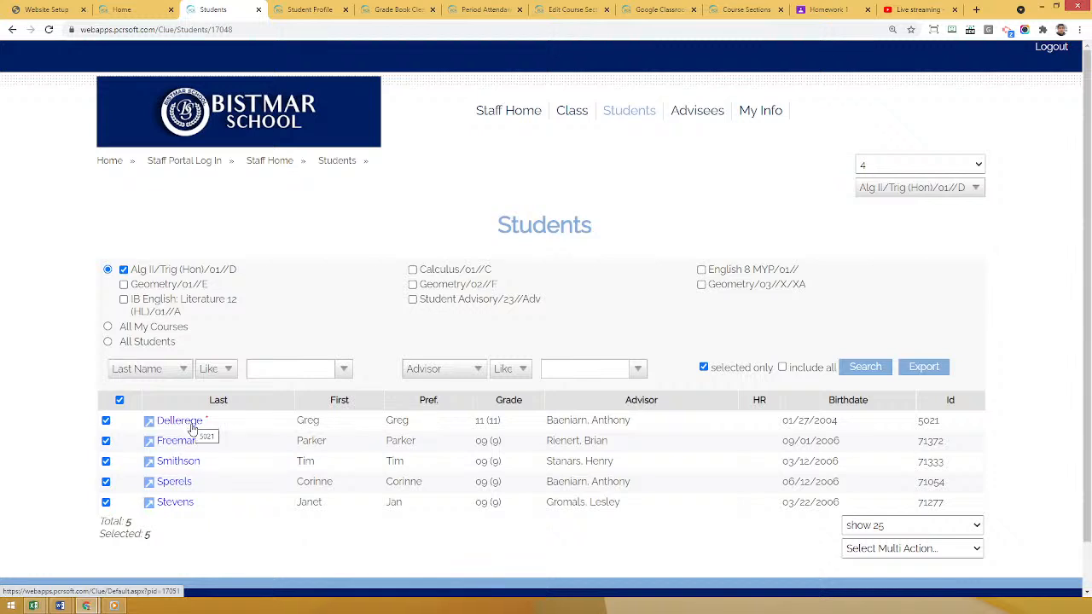
pyautogui.click(180, 425)
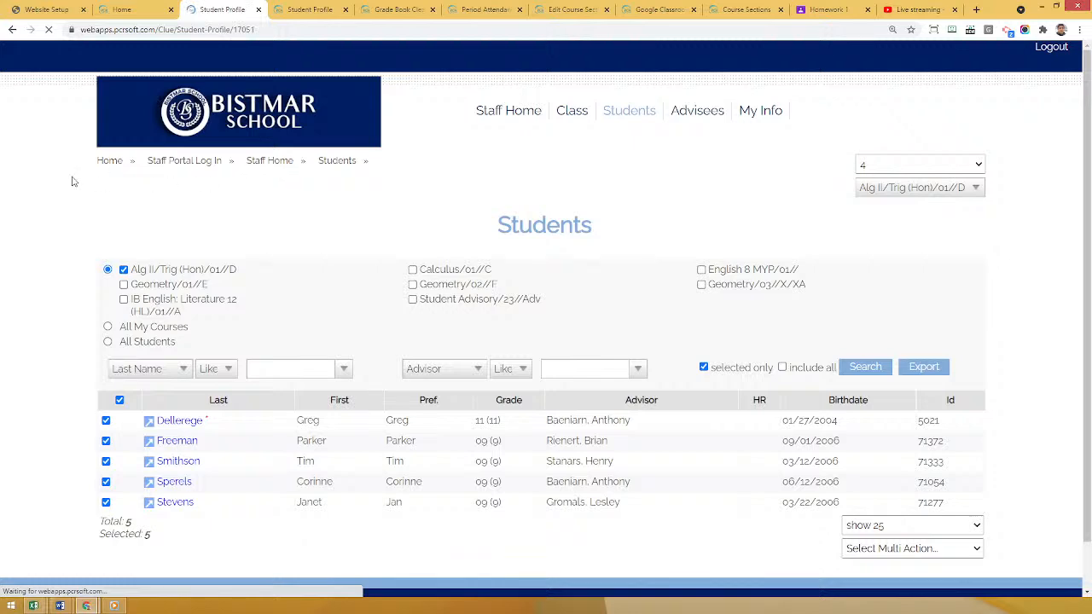
# - Add a health visit for the student with the reason Fever and the comment "Not feeling well", and save it
pyautogui.scroll(-2, 200, 202)
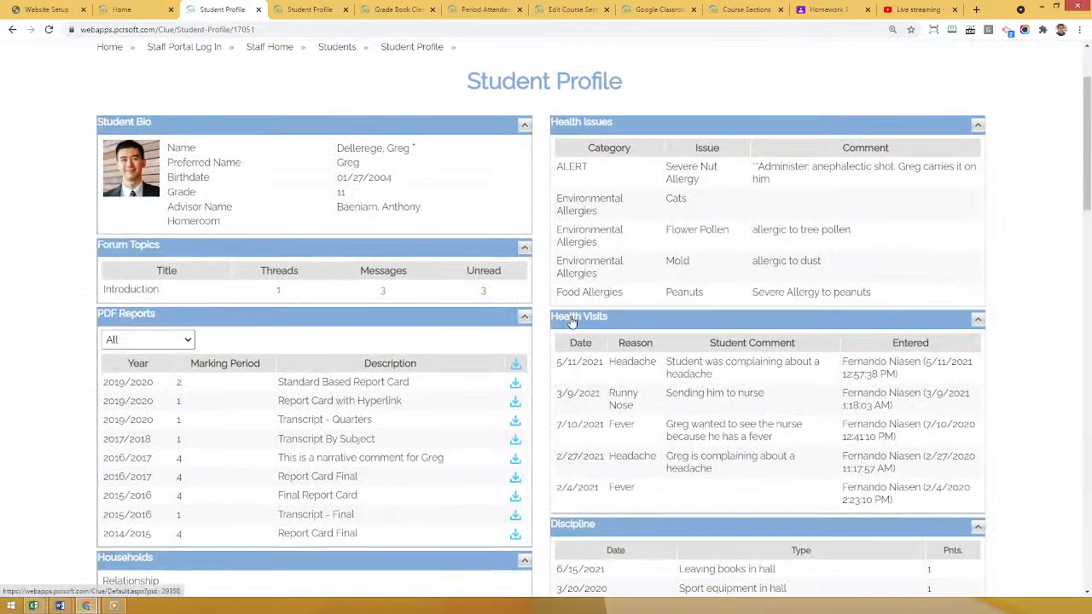
pyautogui.click(571, 321)
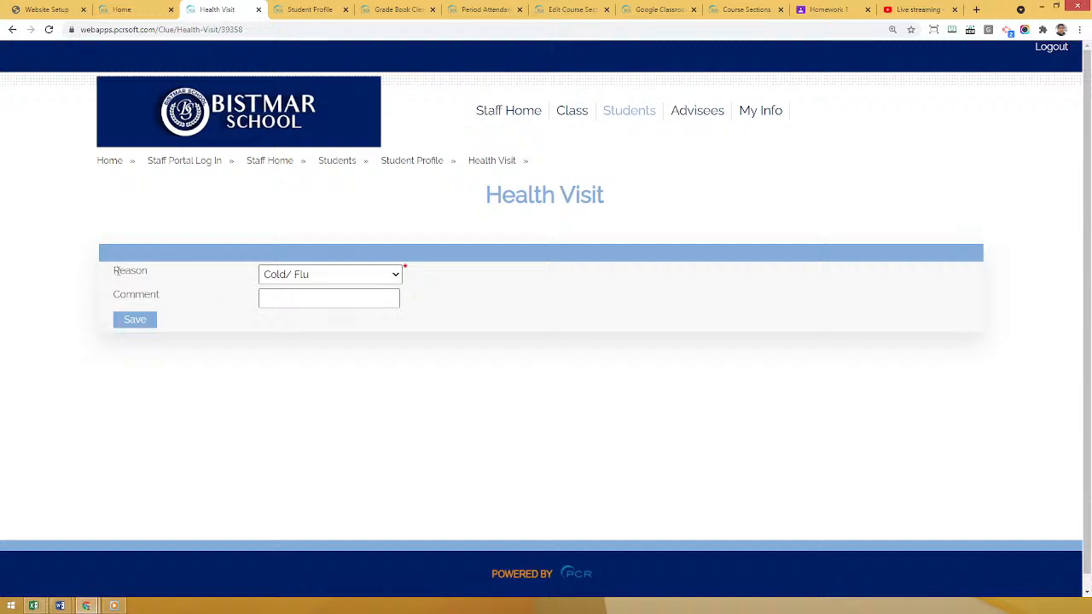
pyautogui.doubleClick(128, 268)
pyautogui.click(301, 205)
pyautogui.click(325, 275)
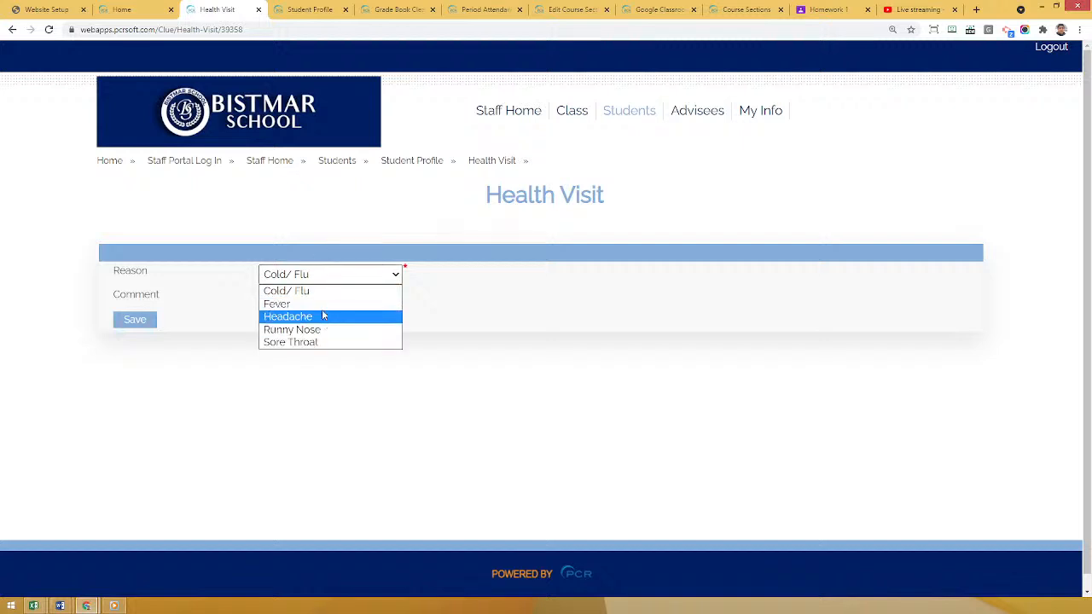
pyautogui.press('Up')
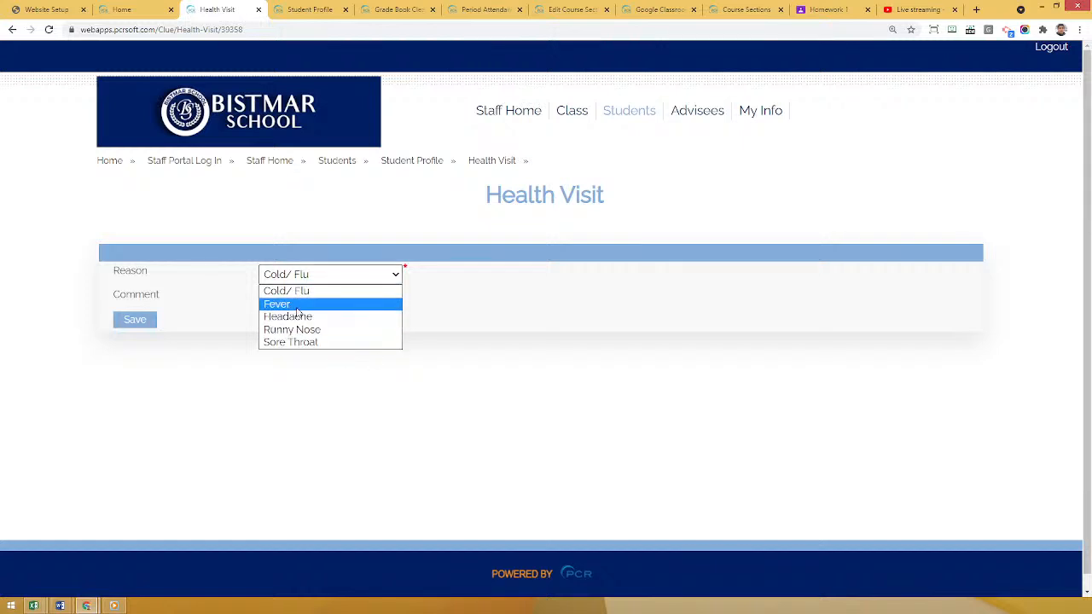
pyautogui.click(340, 305)
pyautogui.click(330, 301)
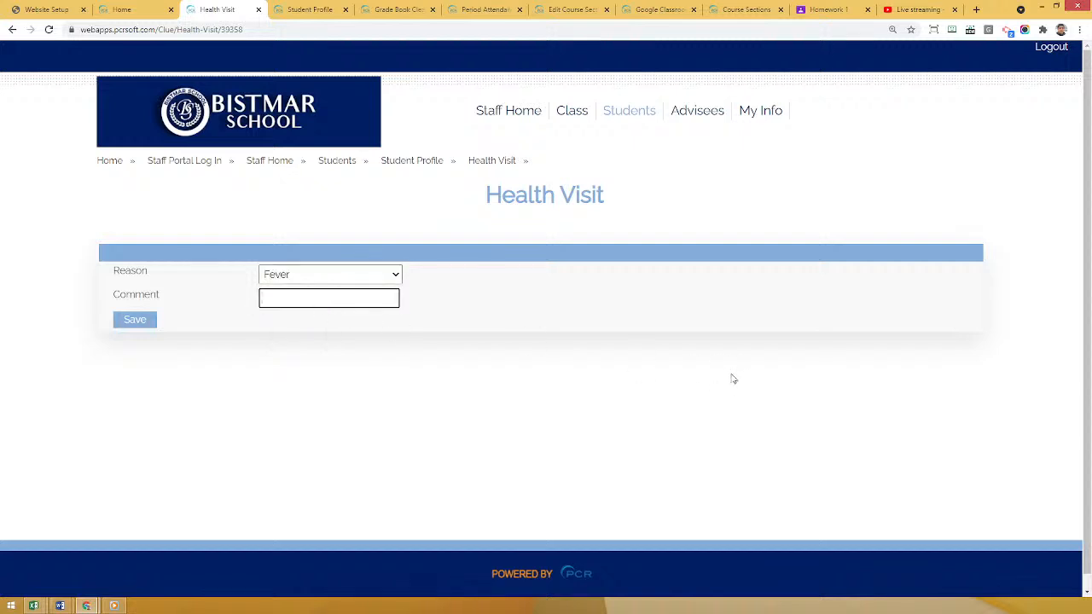
pyautogui.write('Not feeling well')
pyautogui.click(135, 320)
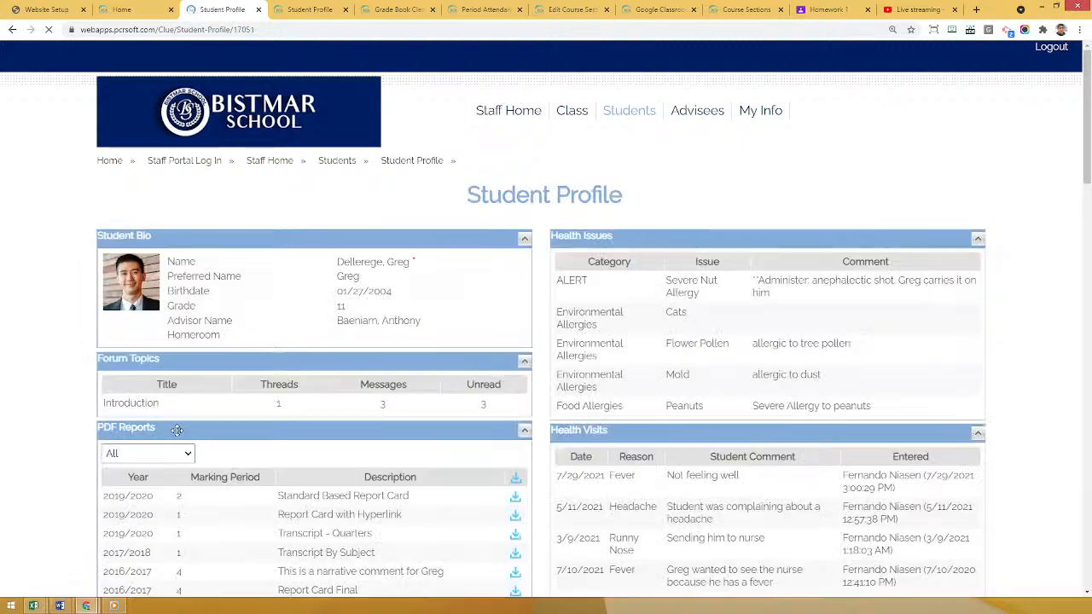
# - Check the new fever entry's date, comment and entry details in the student's health visits
pyautogui.scroll(-2, 751, 380)
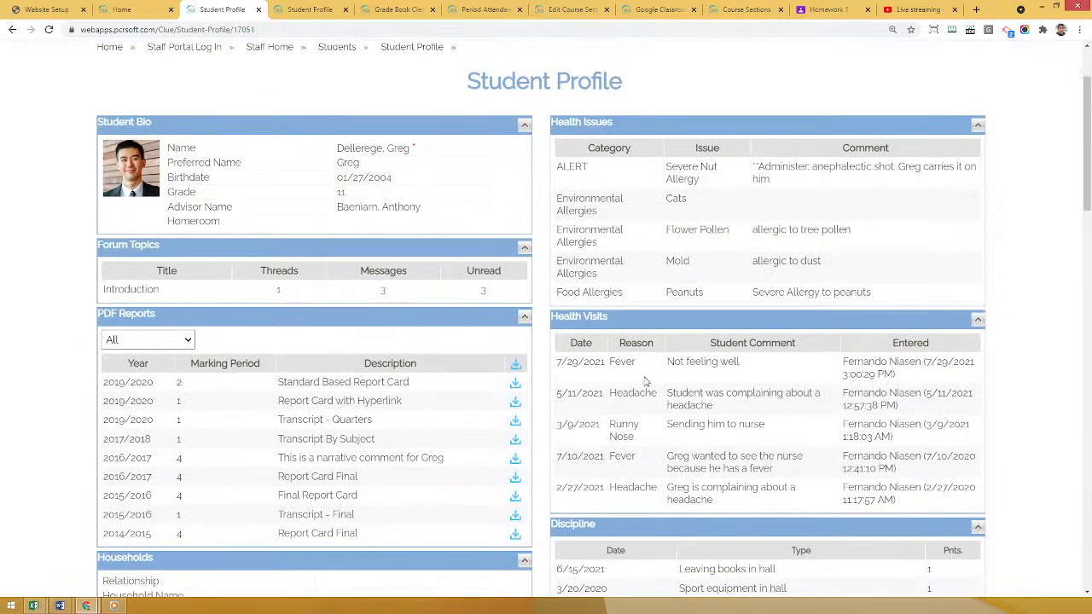
pyautogui.moveTo(558, 362); pyautogui.dragTo(715, 361)
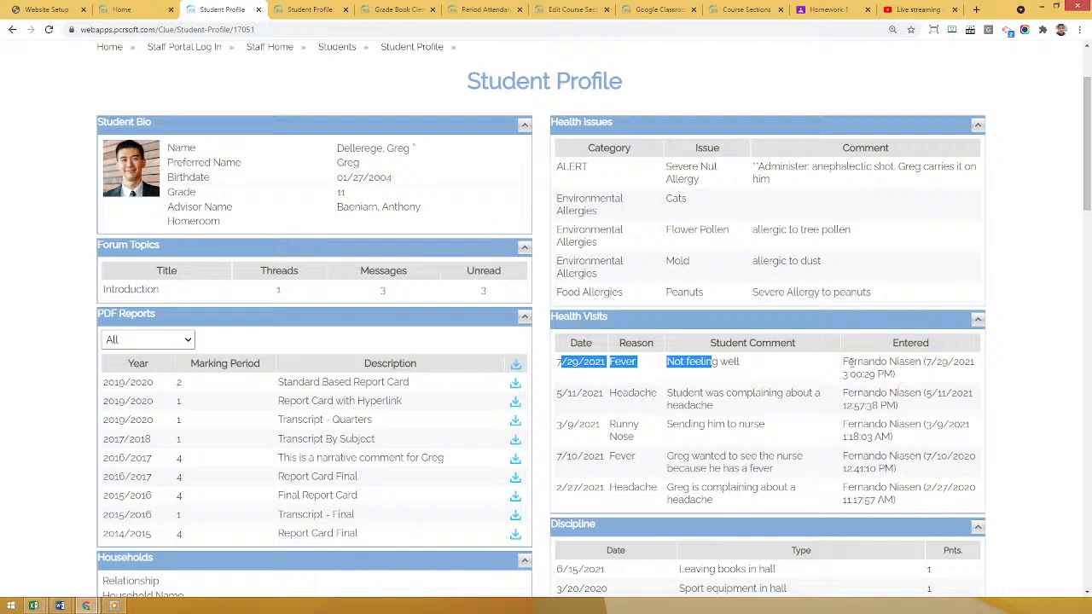
pyautogui.moveTo(845, 362); pyautogui.dragTo(926, 375)
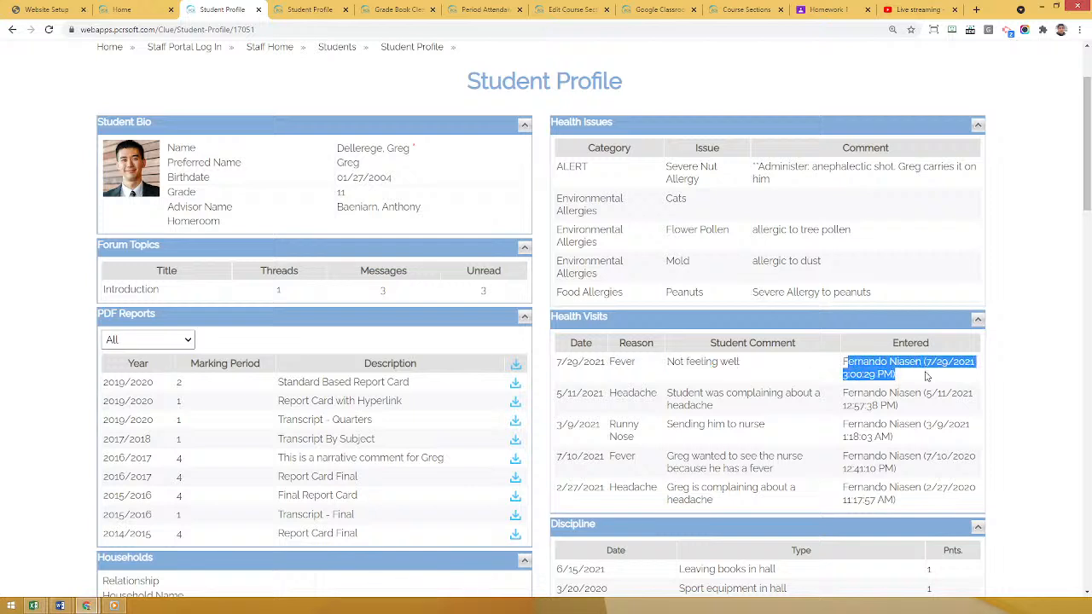
pyautogui.click(864, 375)
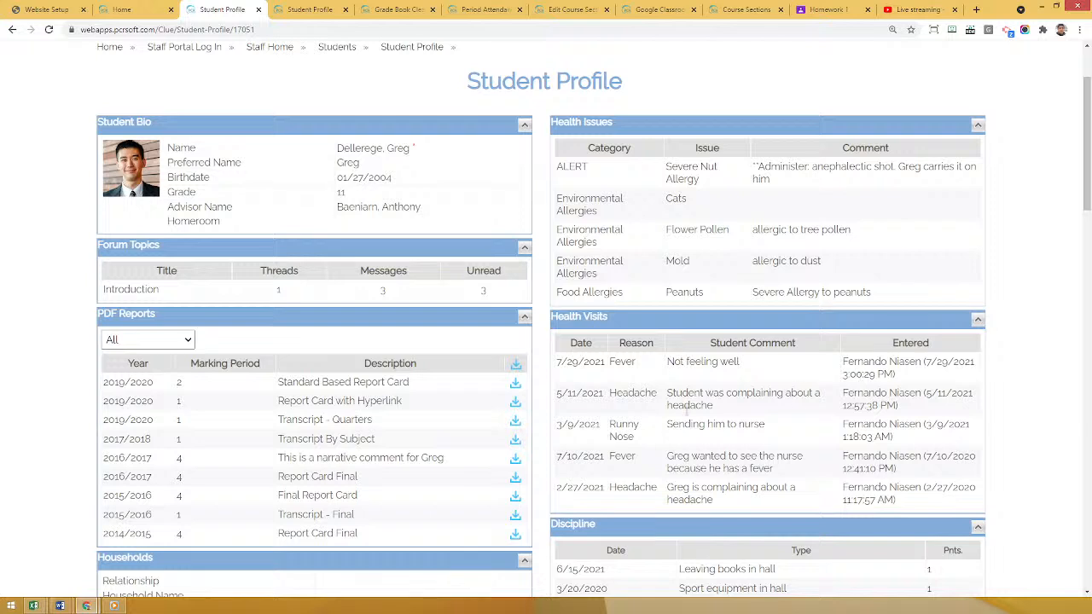